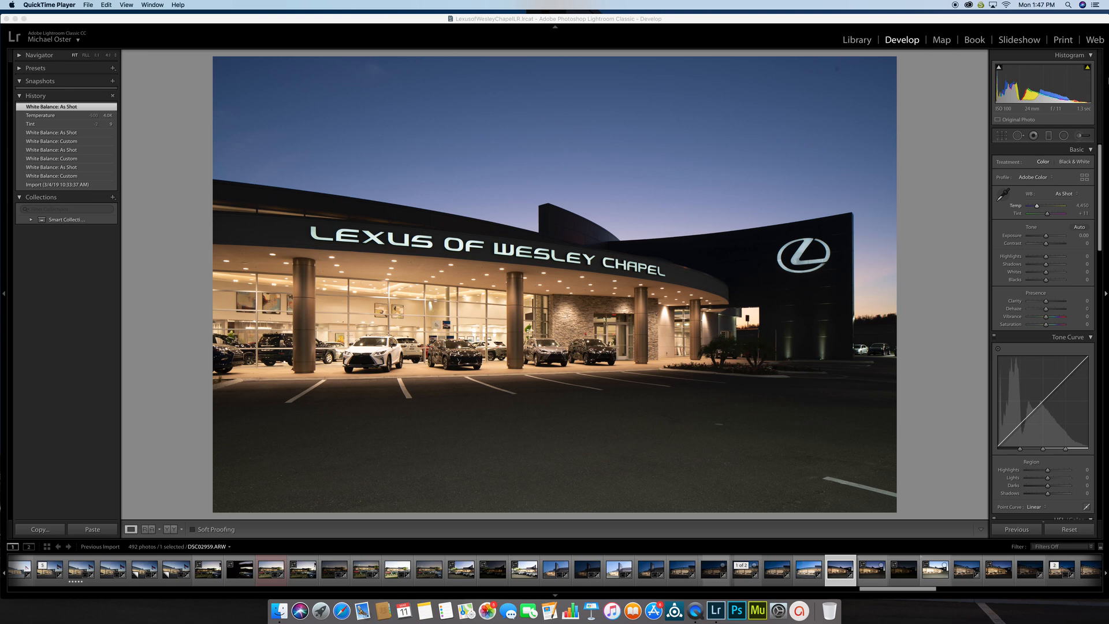
Compare the dark DSC02961.ARW and bright DSC02962.ARW exposures, and reset the develop settings of DSC02959.ARW.
click(905, 571)
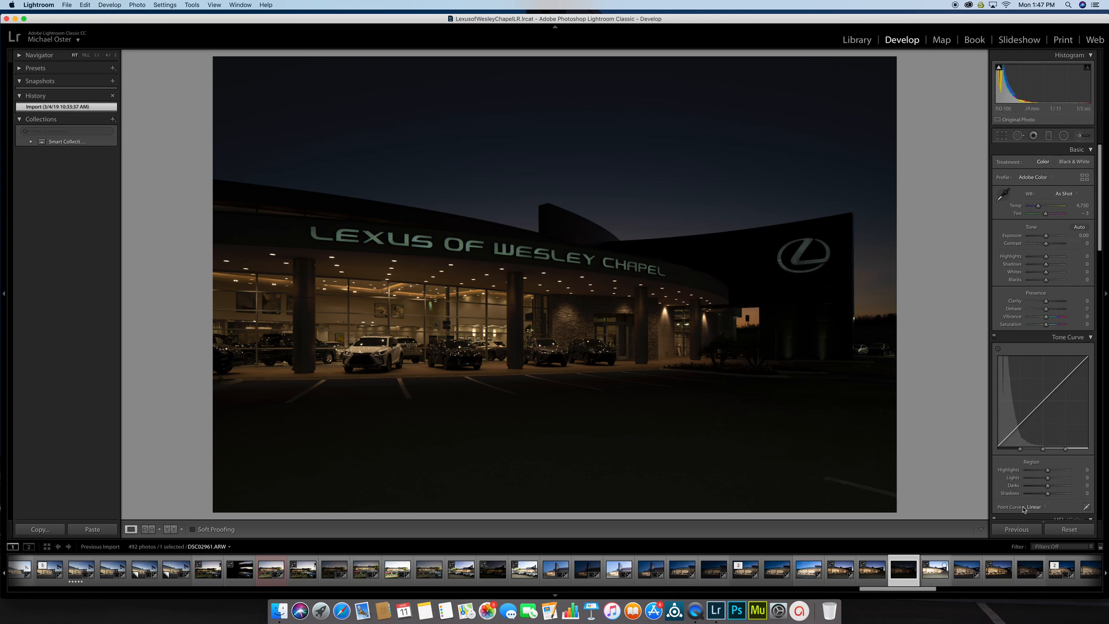
click(930, 584)
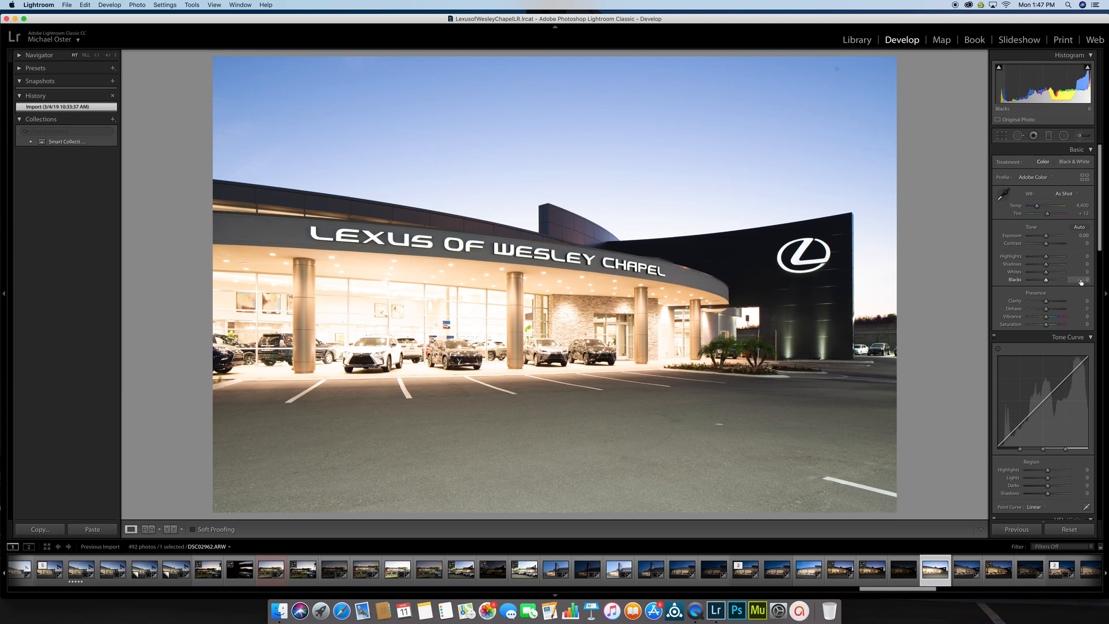
click(832, 581)
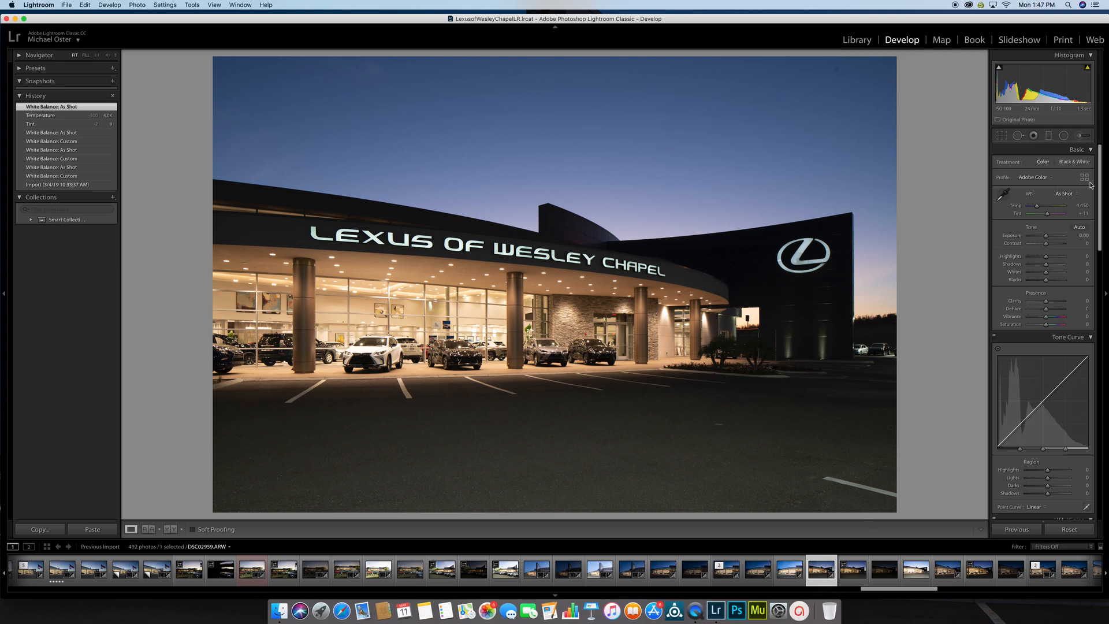
click(1054, 531)
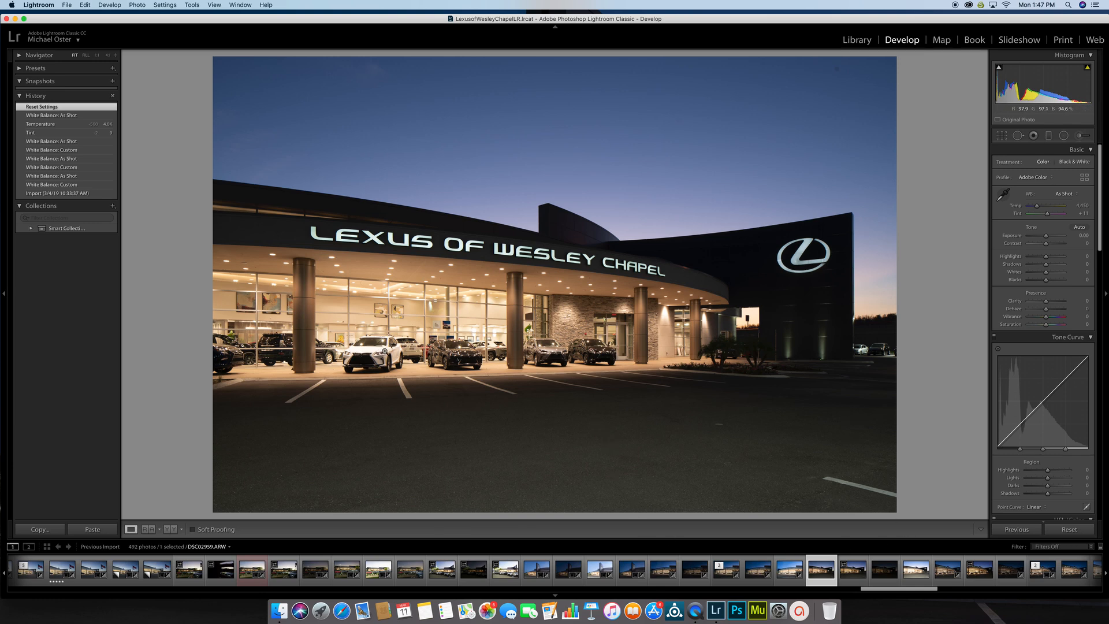
Try a custom white balance sampled from the "BE OUR GUEST" sign inside the showroom.
click(384, 350)
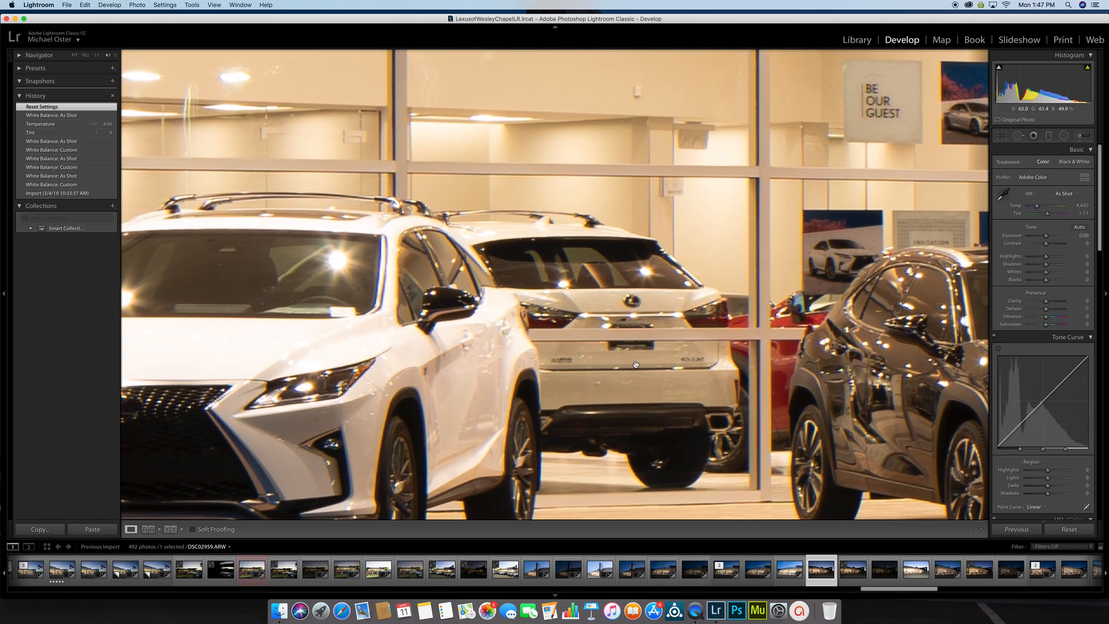
mouse_move(636, 364)
mouse_down()
mouse_move(630, 558)
mouse_move(630, 536)
mouse_up()
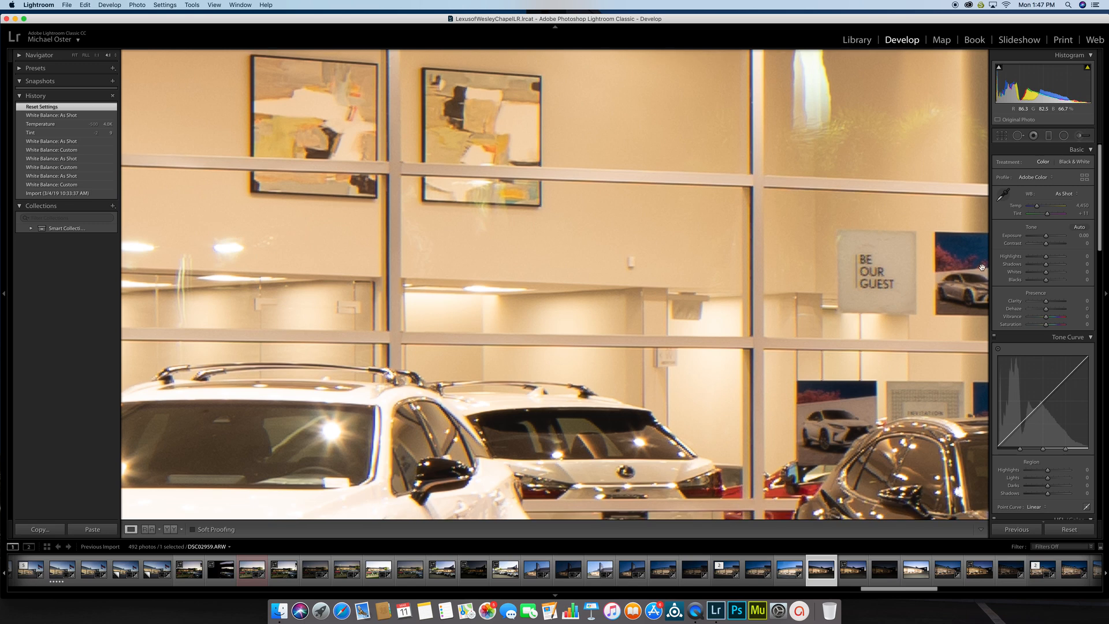
click(1001, 196)
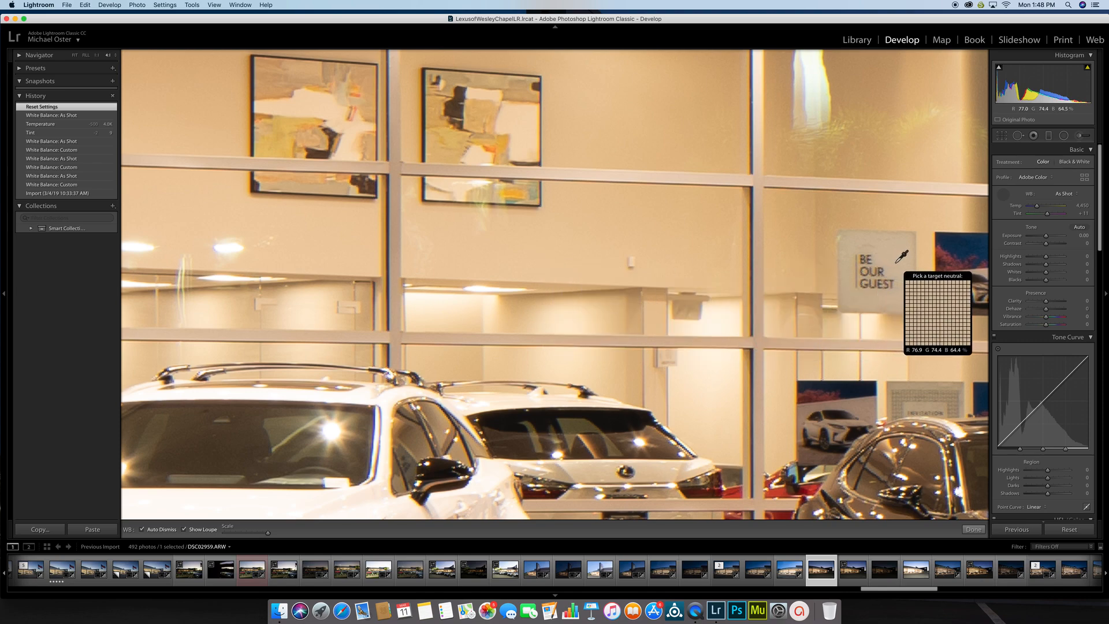
click(897, 261)
click(423, 326)
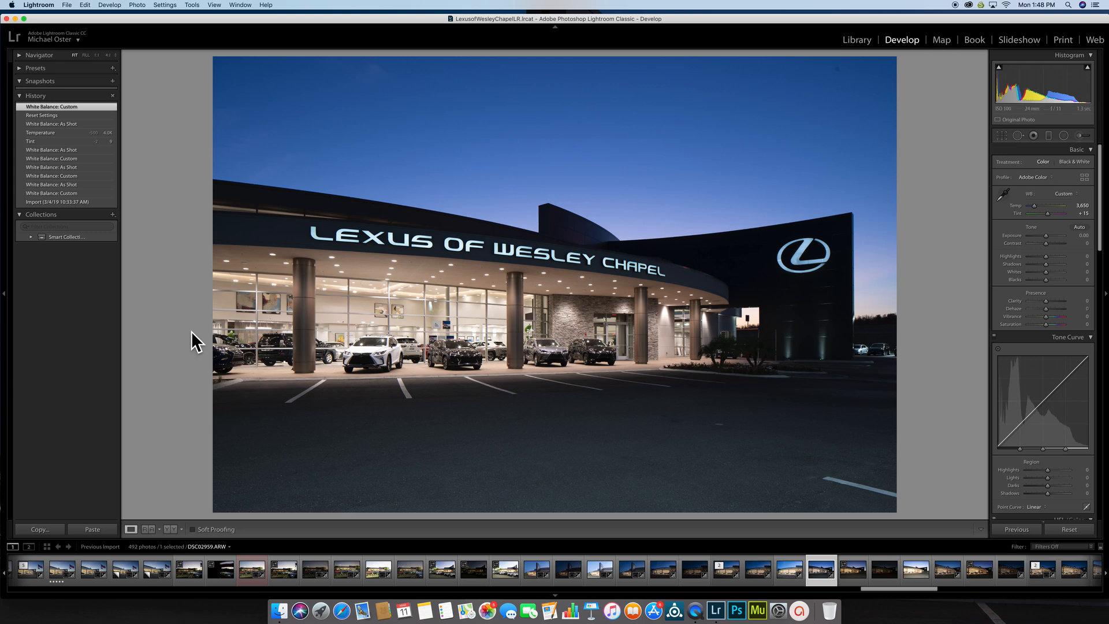
Try a white balance sampled from the white car in front of the showroom, and restore the As Shot setting.
click(1001, 196)
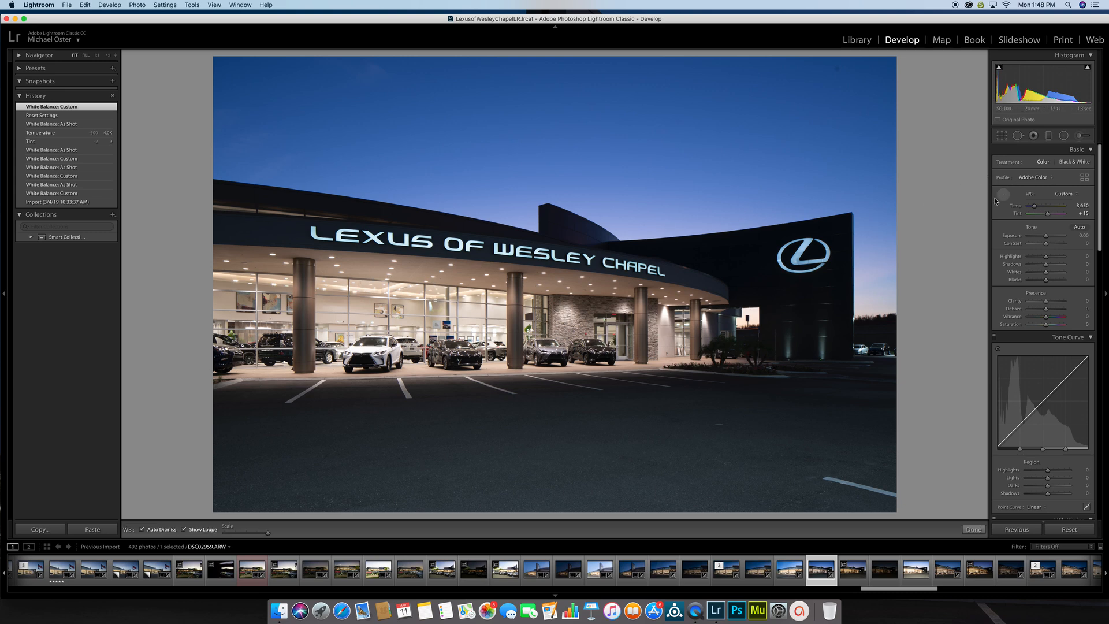
click(368, 350)
click(368, 350)
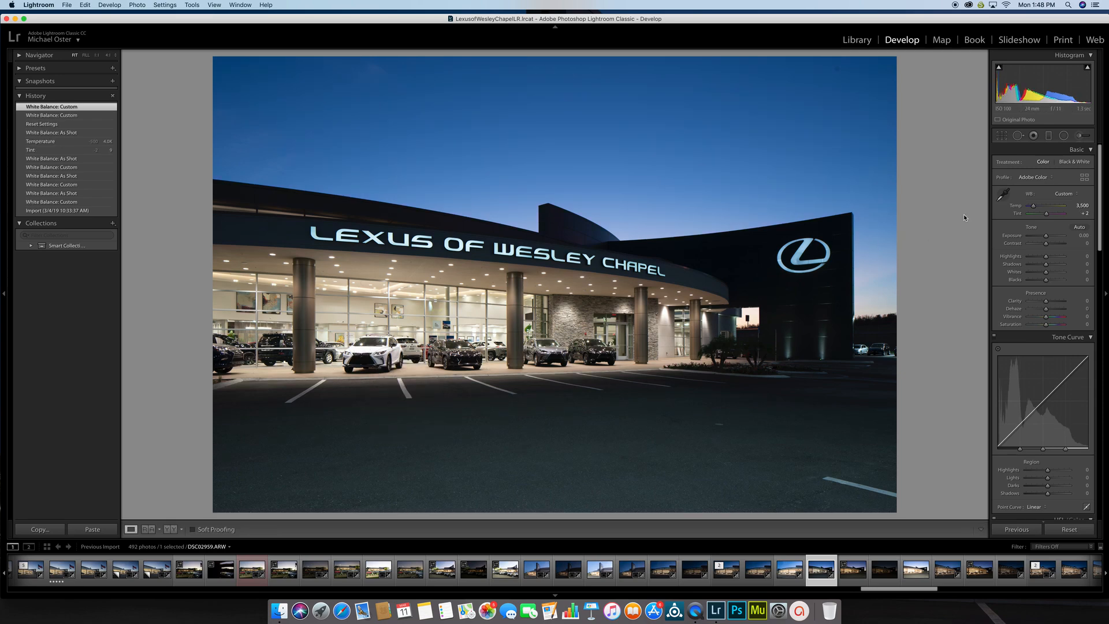
click(381, 339)
click(381, 339)
click(1062, 194)
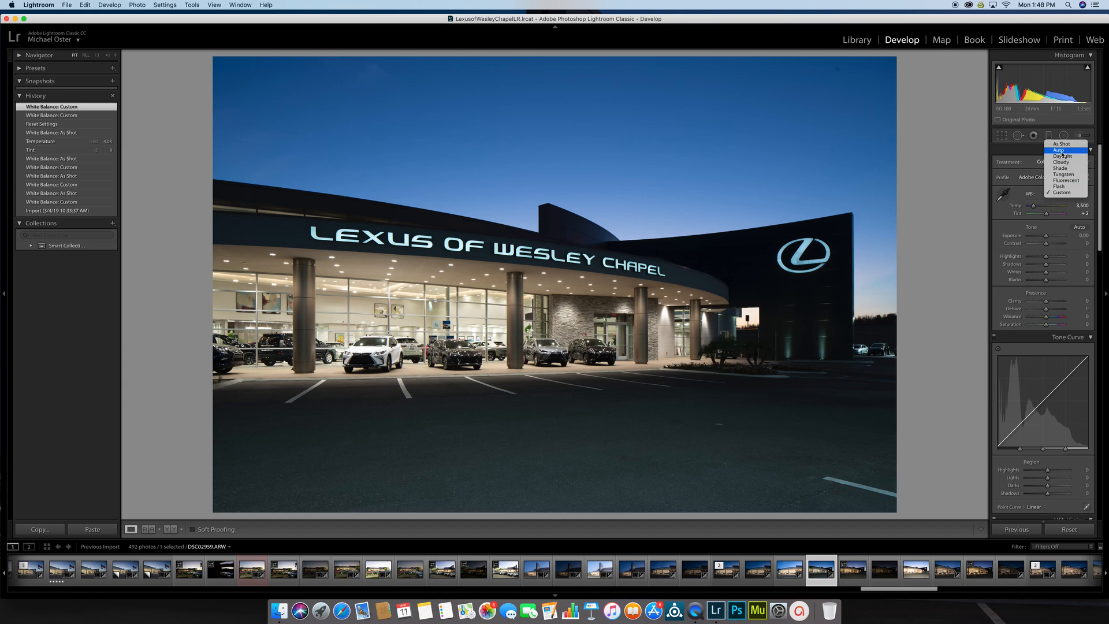
click(1064, 144)
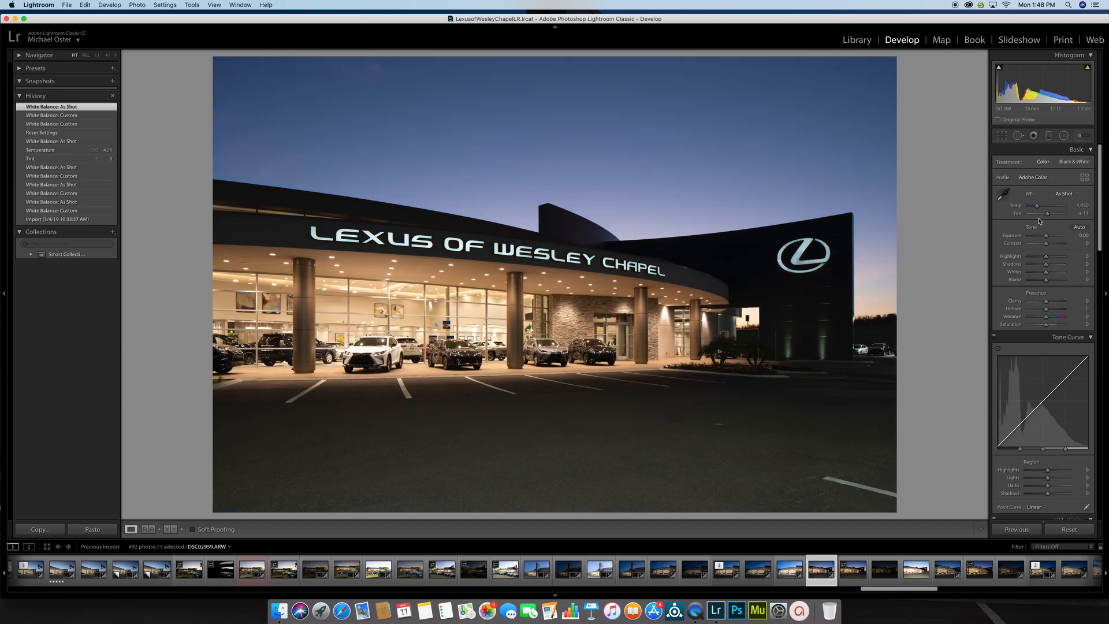
Set the white balance to tint +9 and temperature 3,950, and check the showroom and stone wall up close.
click(1087, 204)
click(1086, 213)
key(Down)
key(shift+Tab)
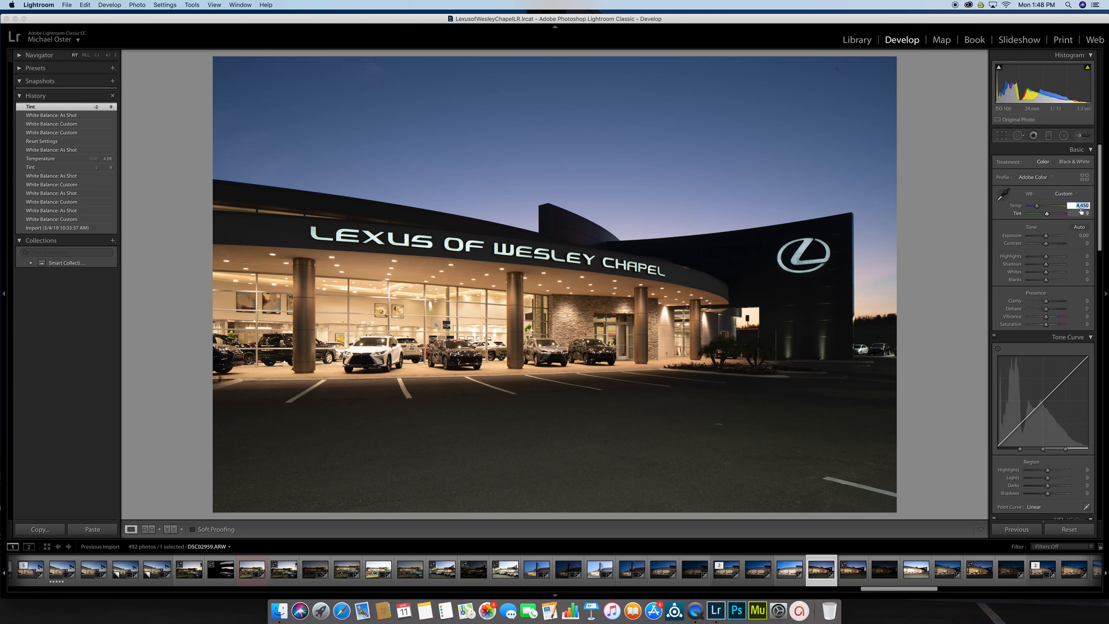
key(Down)
key(Down)
key(Return)
click(434, 329)
click(434, 329)
click(557, 302)
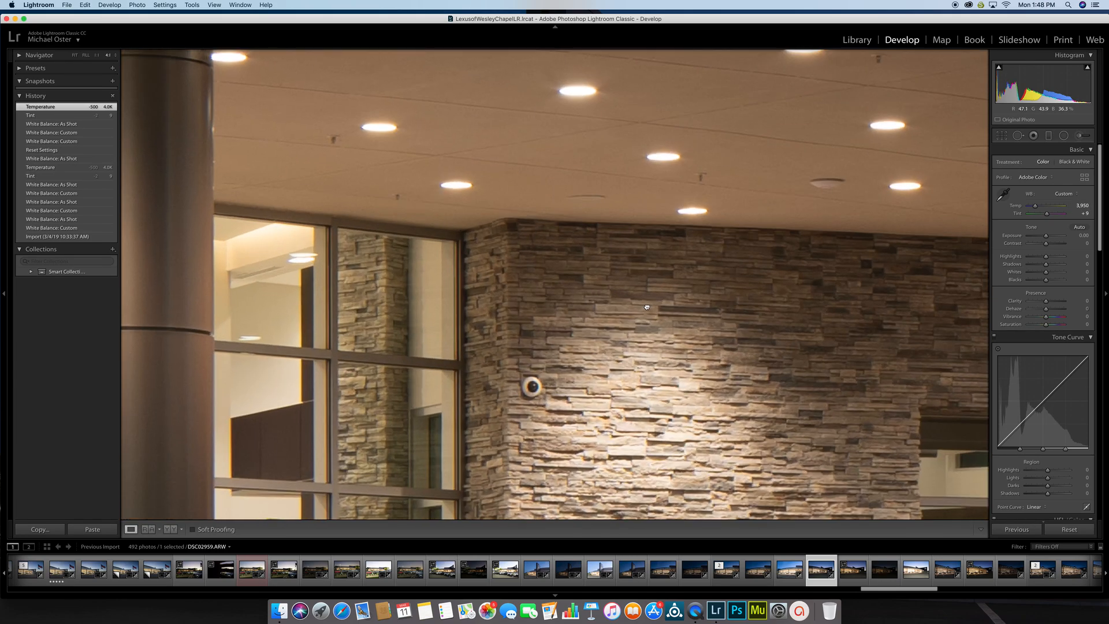
click(647, 307)
click(247, 309)
click(247, 308)
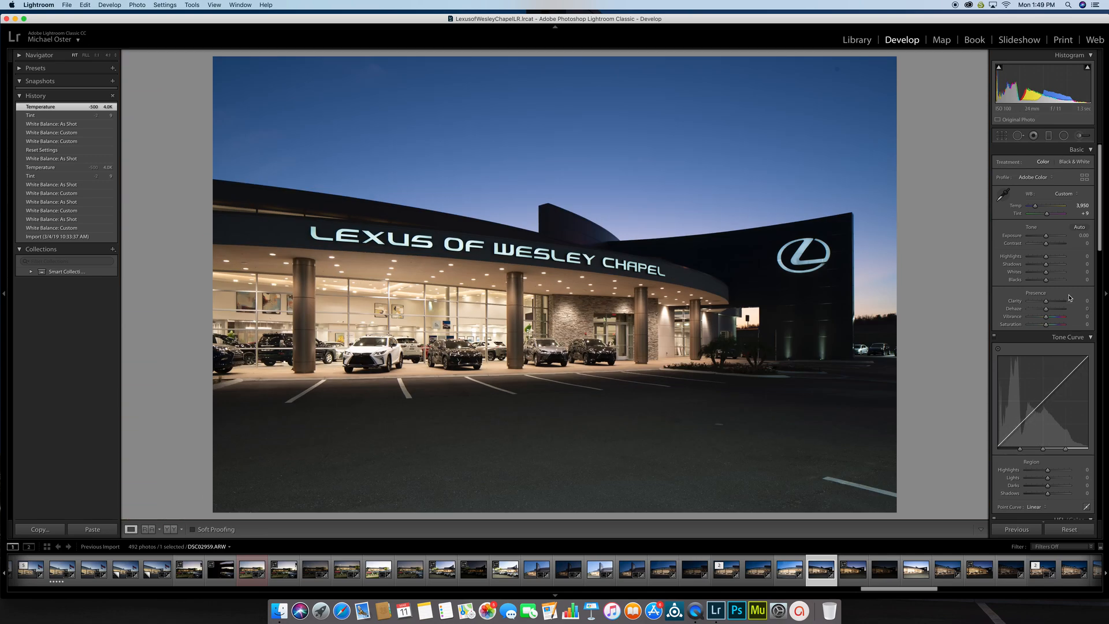
Lower the Highlights to -62 and raise the Shadows to +54.
drag(1045, 257, 1035, 258)
key(alt)
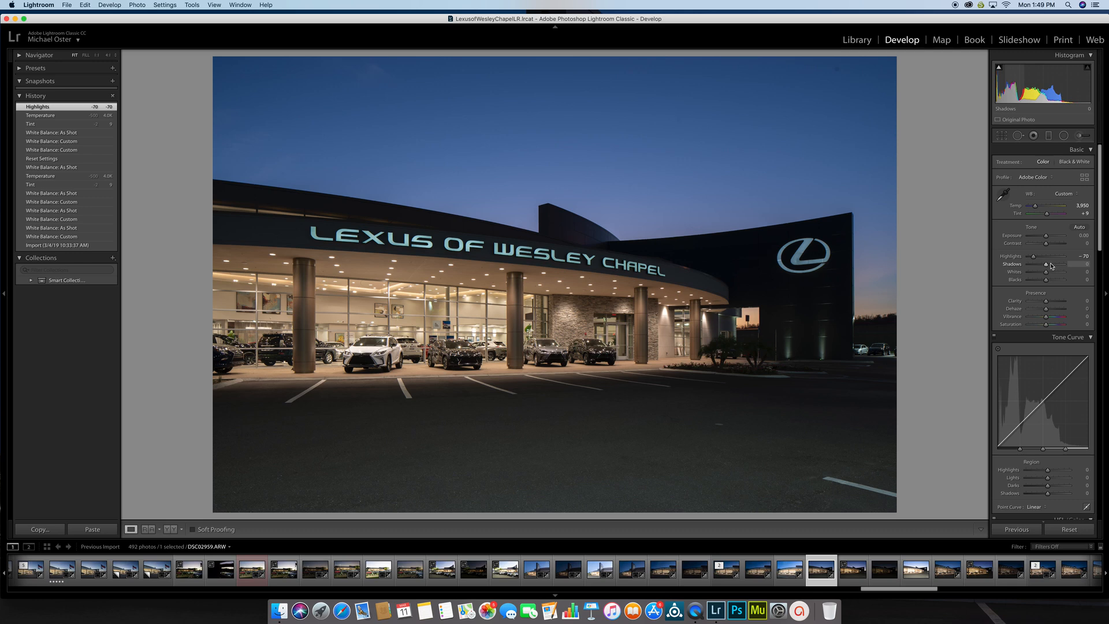
drag(1033, 256, 1055, 264)
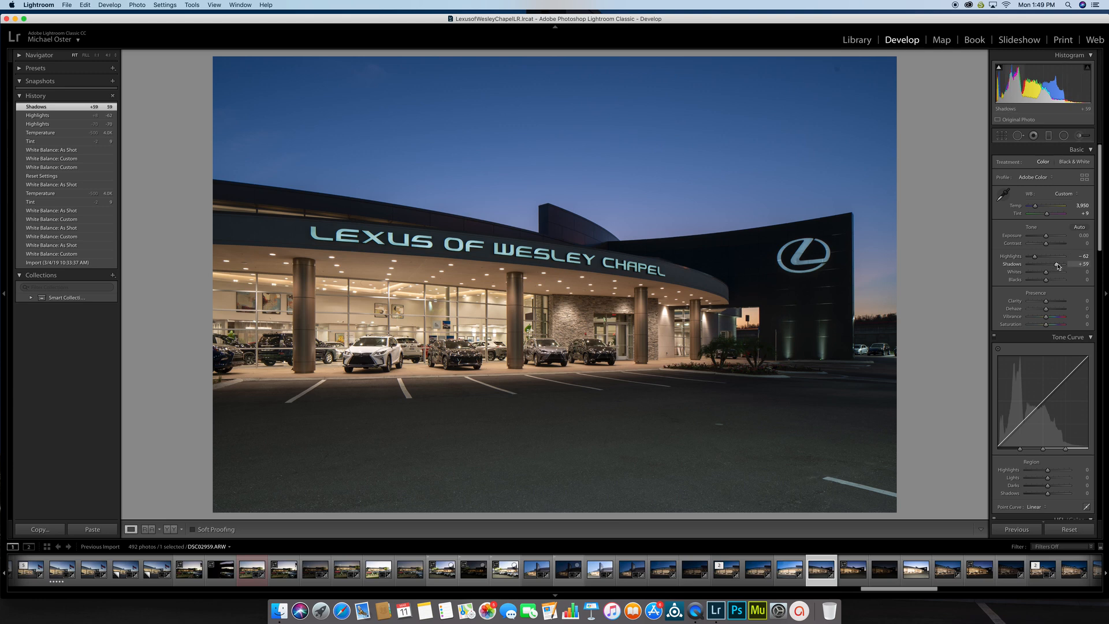
Set the sharpening amount to 32 and check the detail of the showroom windows.
scroll(1005, 365, down, 10)
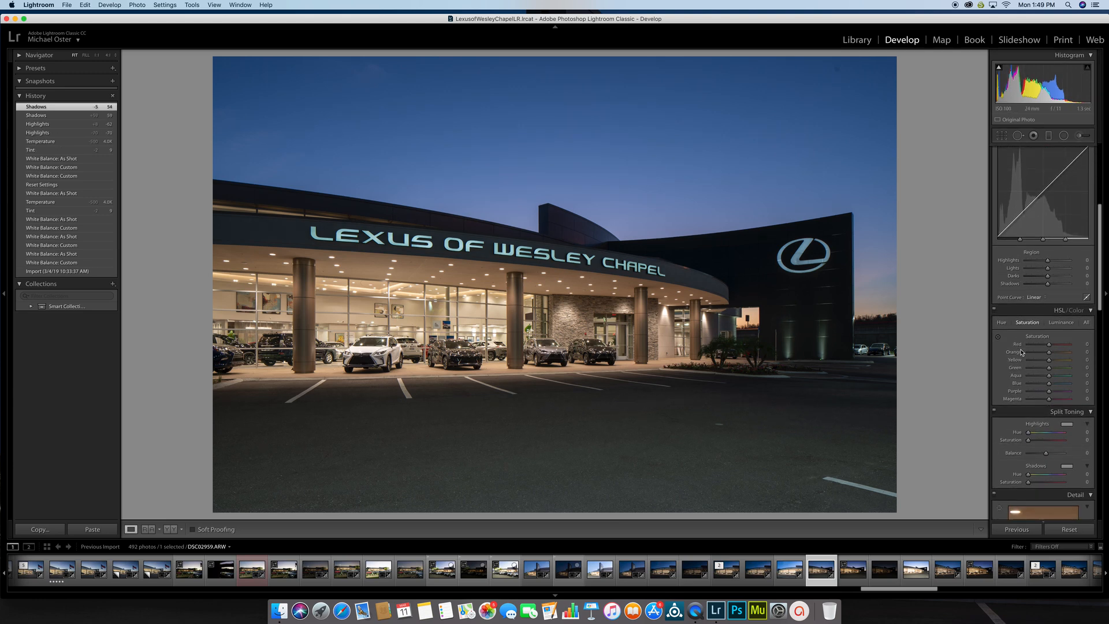
click(1082, 331)
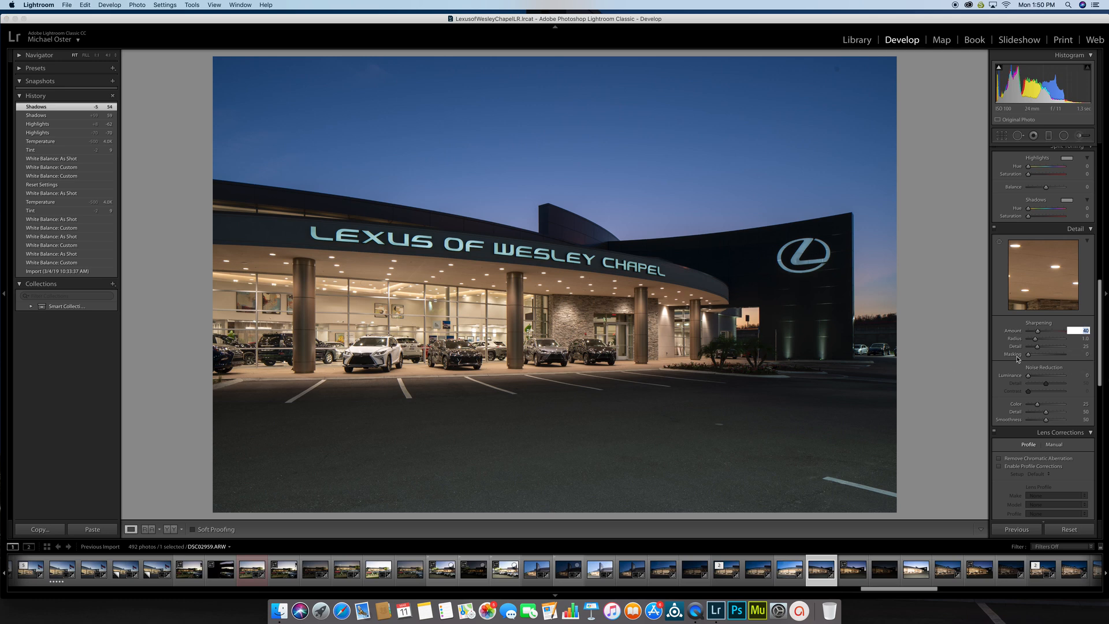
text(32)
key(Return)
click(486, 320)
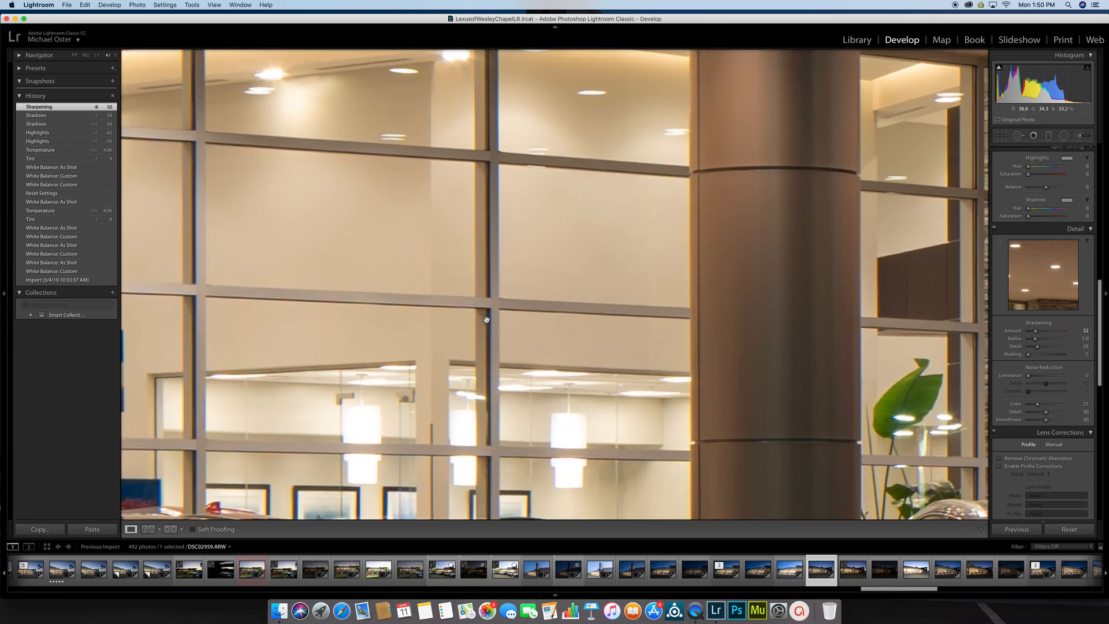
click(487, 320)
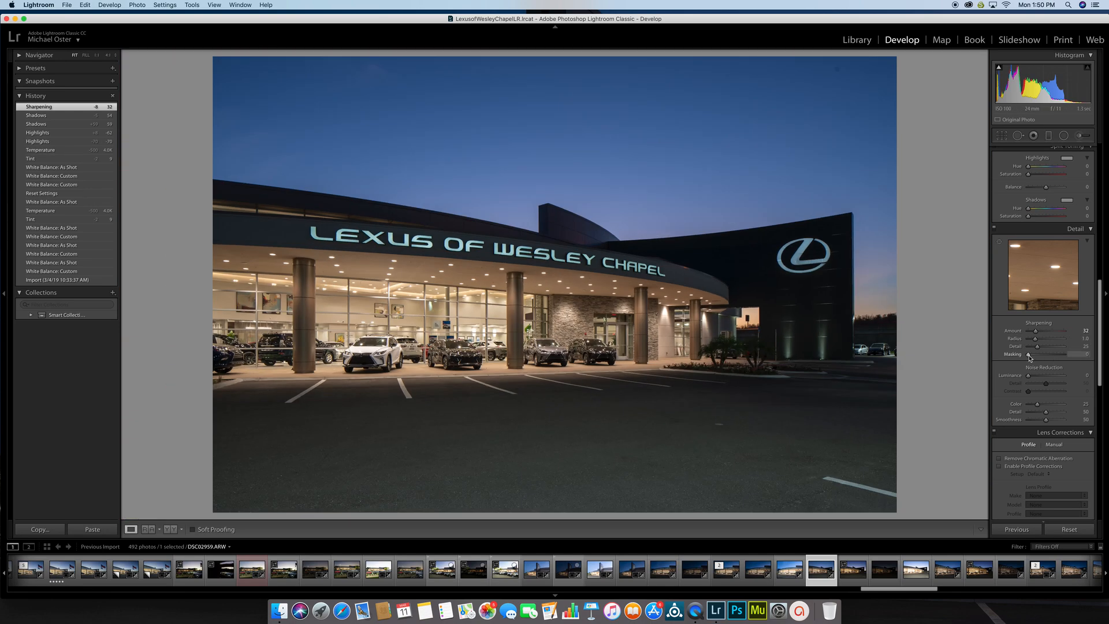
Set the sharpening masking to 34, using the black-and-white mask preview to restrict sharpening to the edges.
alt+click(1029, 355)
drag(1031, 356, 1037, 356)
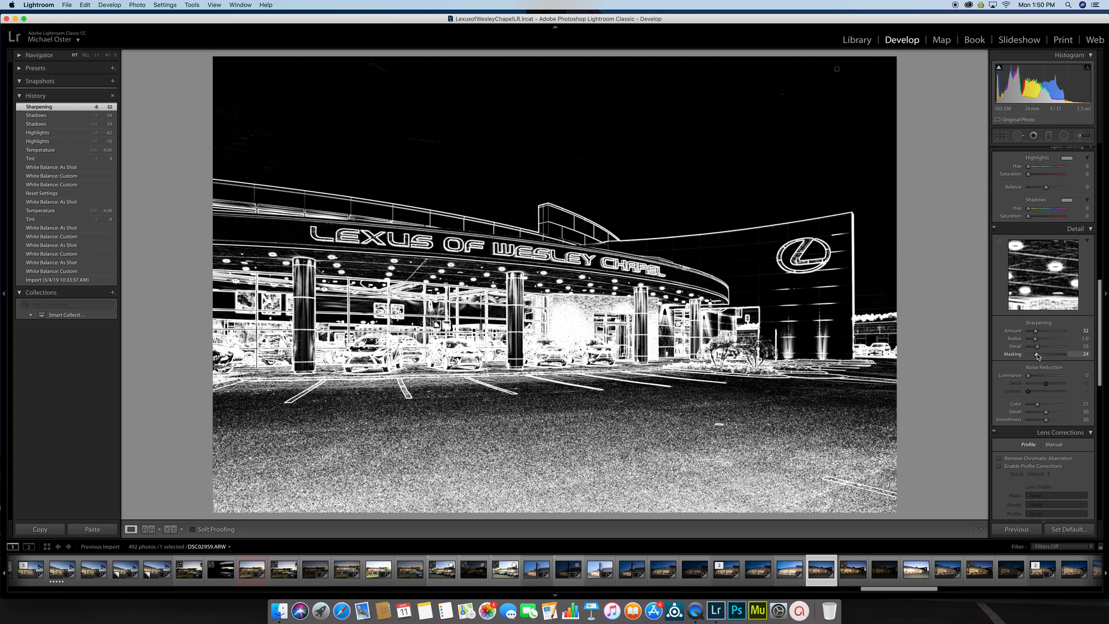
drag(1038, 356, 1037, 356)
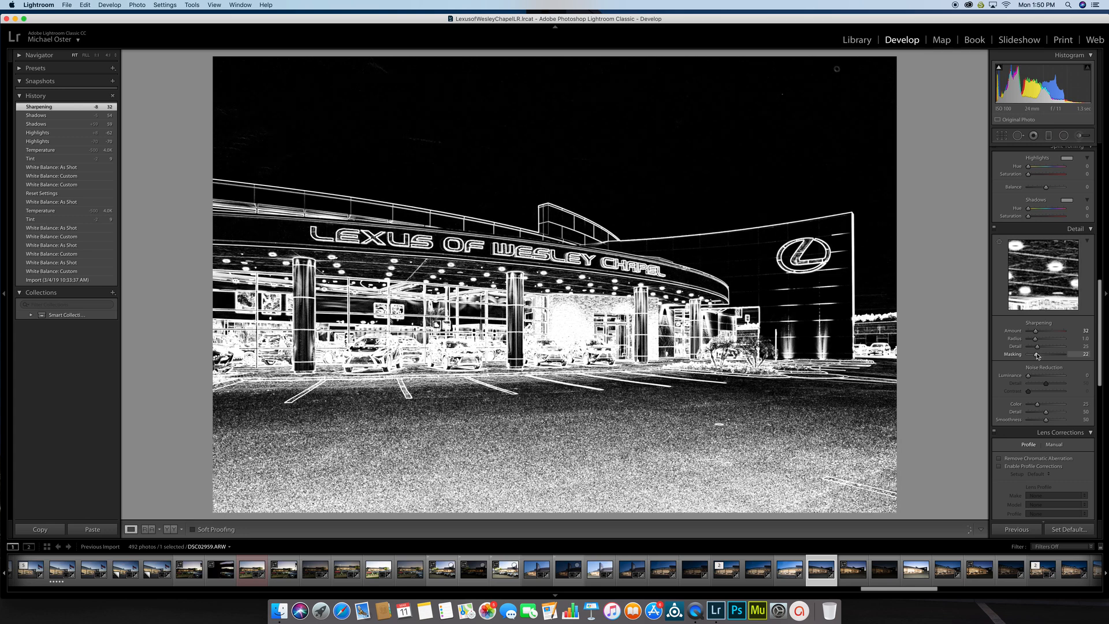
drag(1037, 354, 1043, 354)
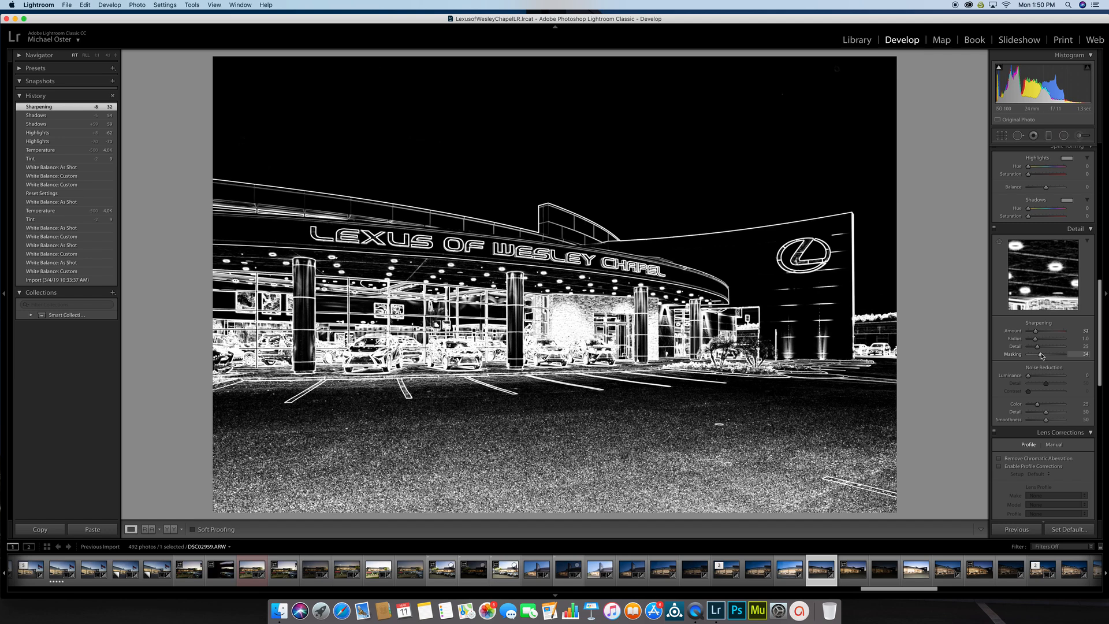
drag(1042, 355, 1042, 355)
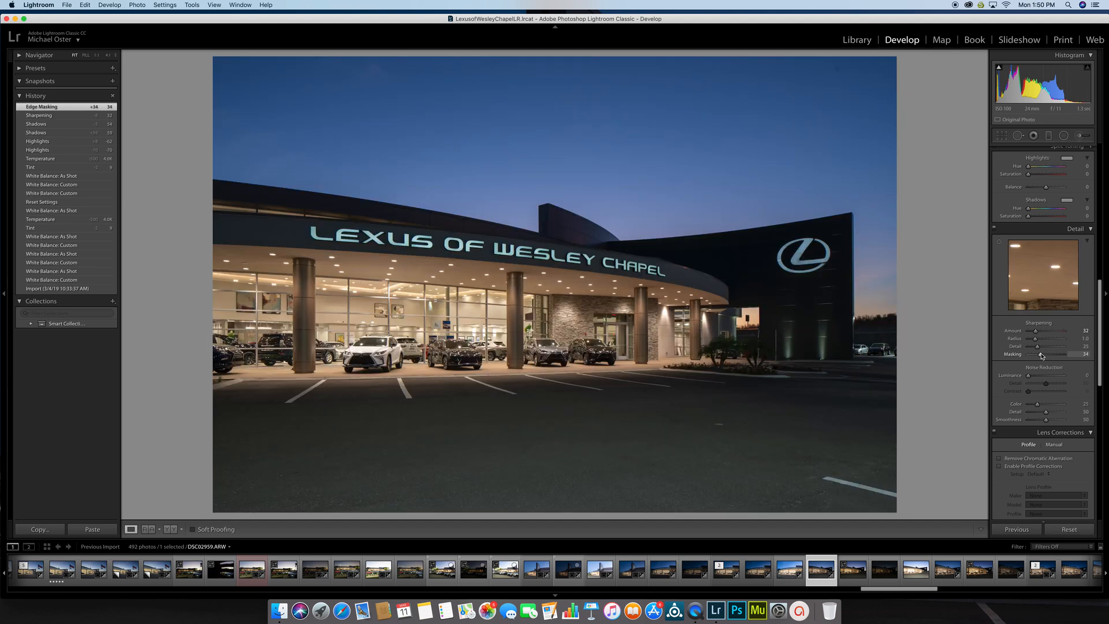
Set the luminance noise reduction to 6 and check the ceiling and column up close.
click(1086, 376)
click(512, 278)
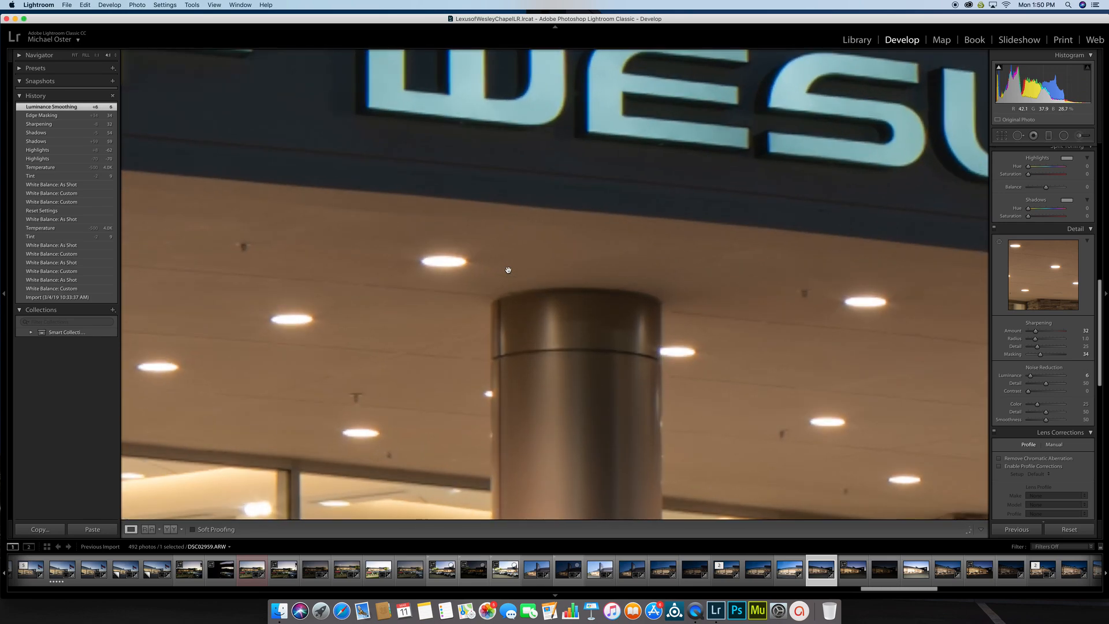
click(439, 271)
Turn on chromatic aberration removal in the lens corrections and check the window frames up close.
scroll(1078, 390, down, 2)
scroll(1078, 391, down, 5)
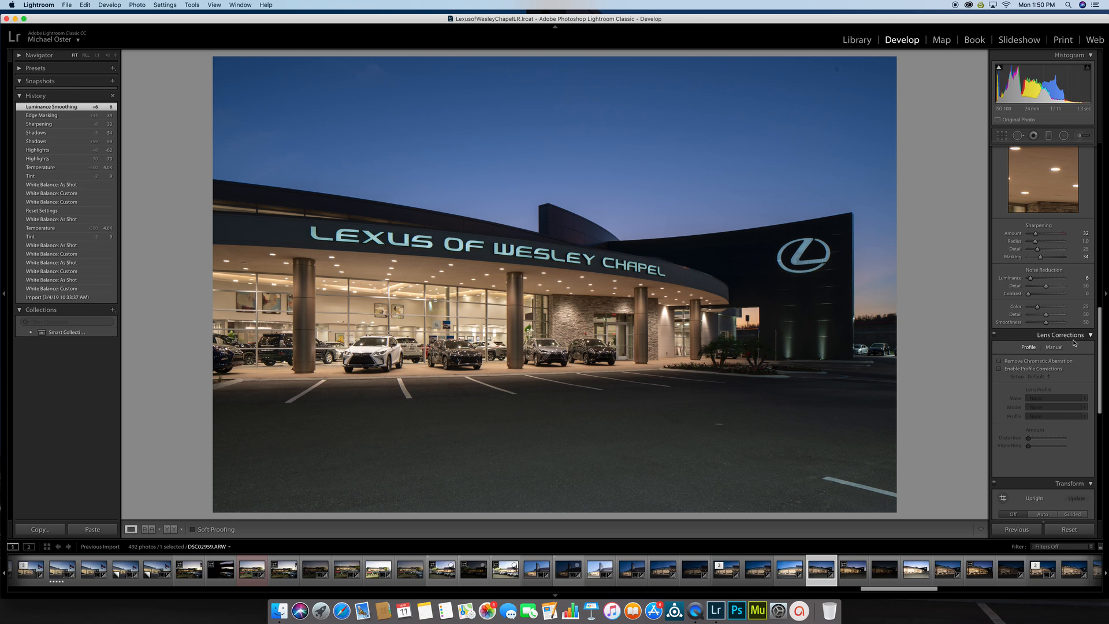
click(1032, 362)
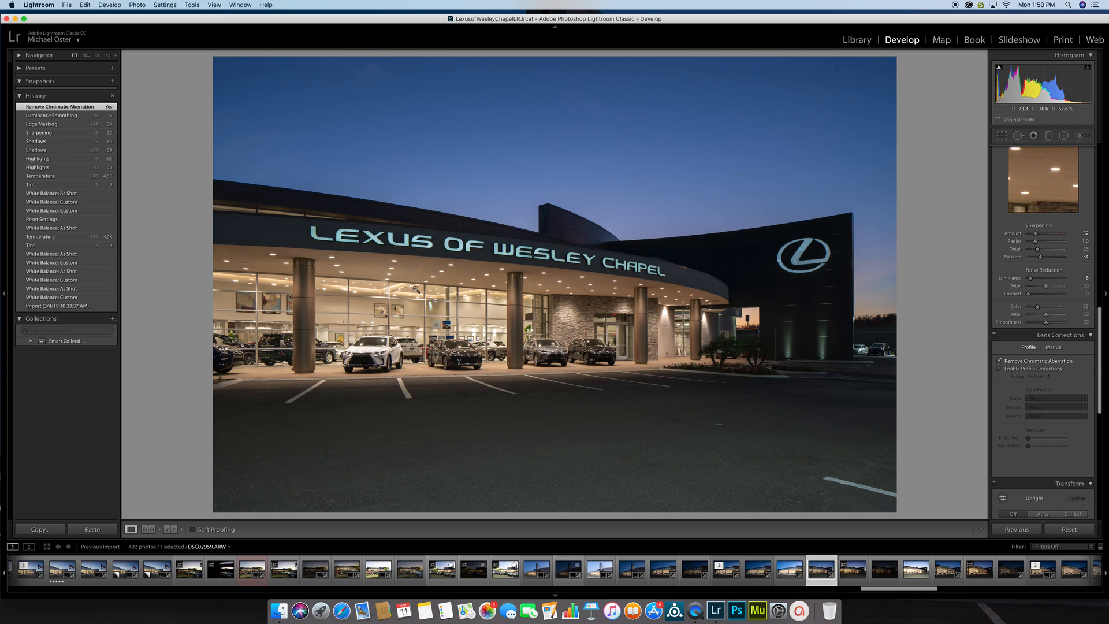
click(393, 287)
click(394, 288)
Try the Auto and Vertical Upright perspective corrections on the building, setting Upright back to Off after each.
scroll(1054, 376, down, 5)
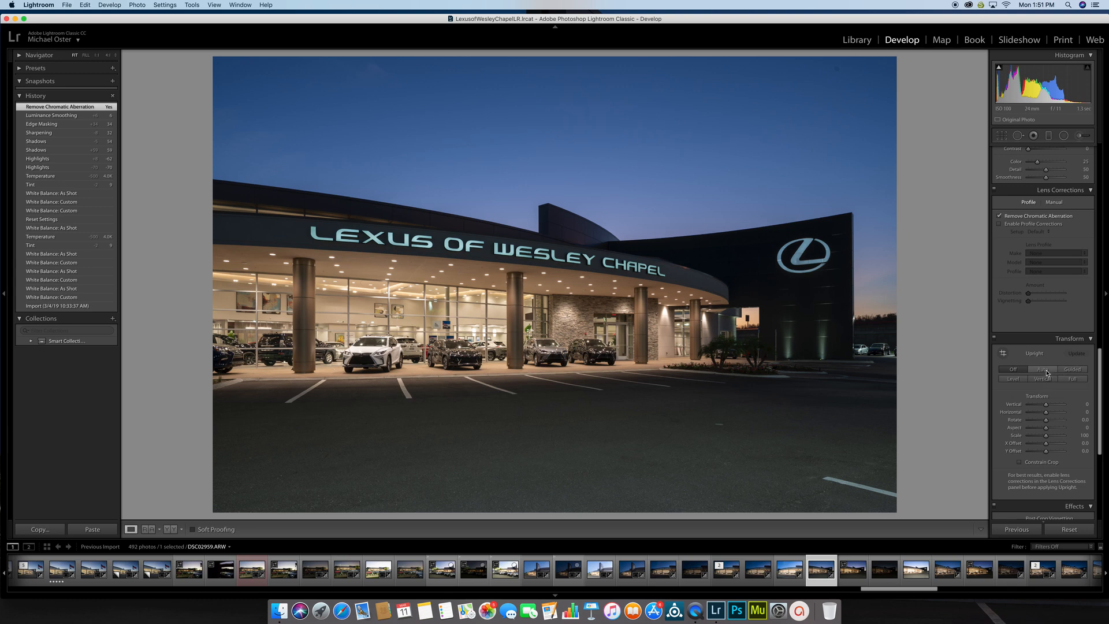
click(1044, 369)
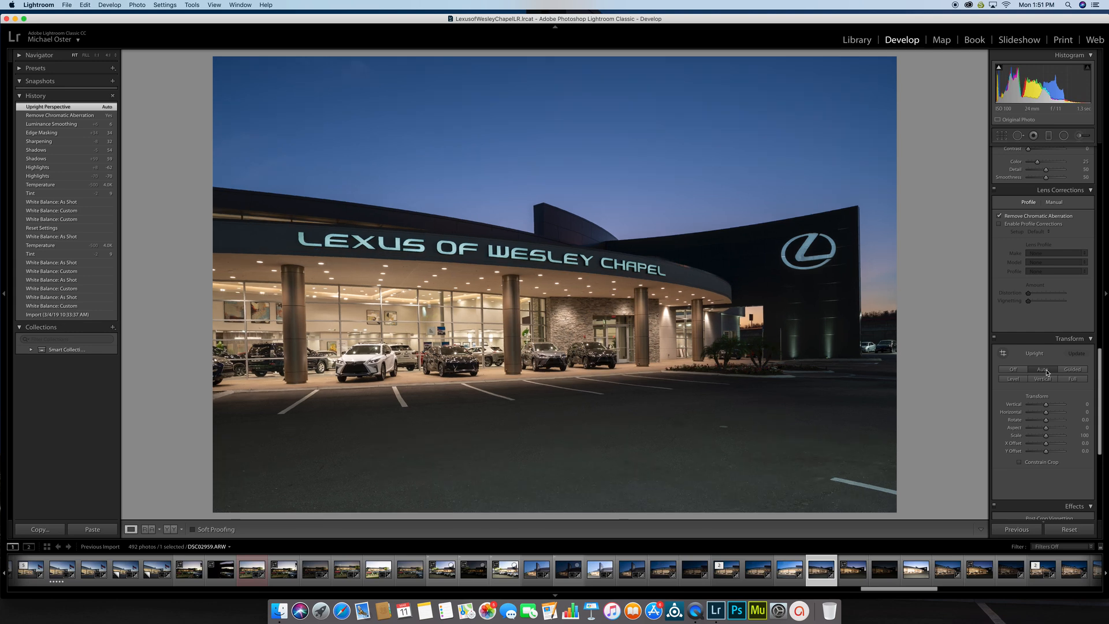
click(1015, 370)
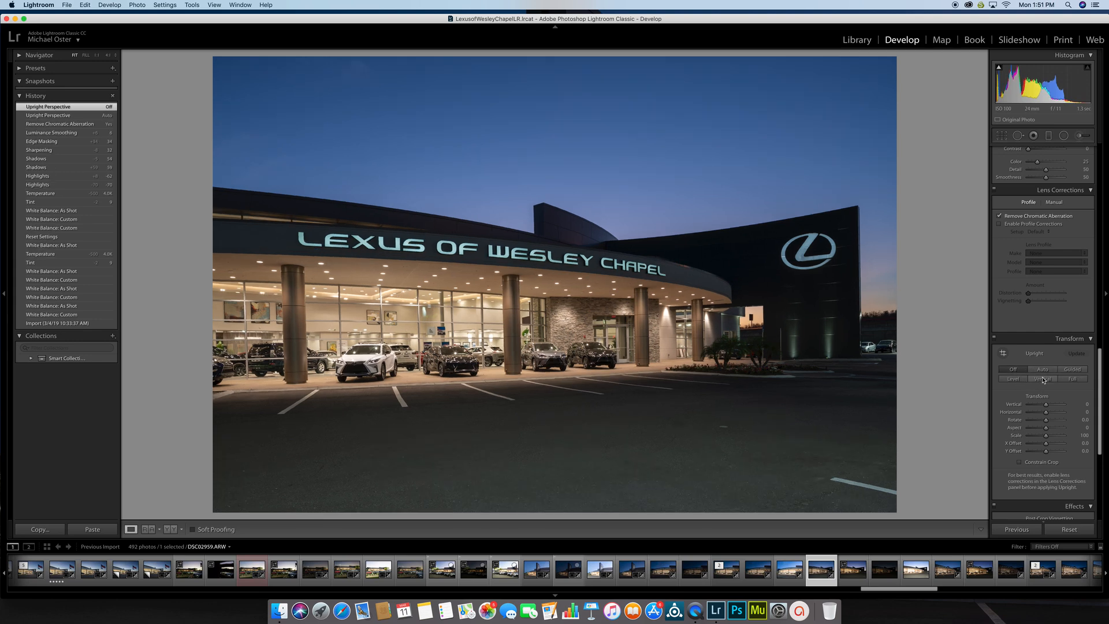
click(1043, 379)
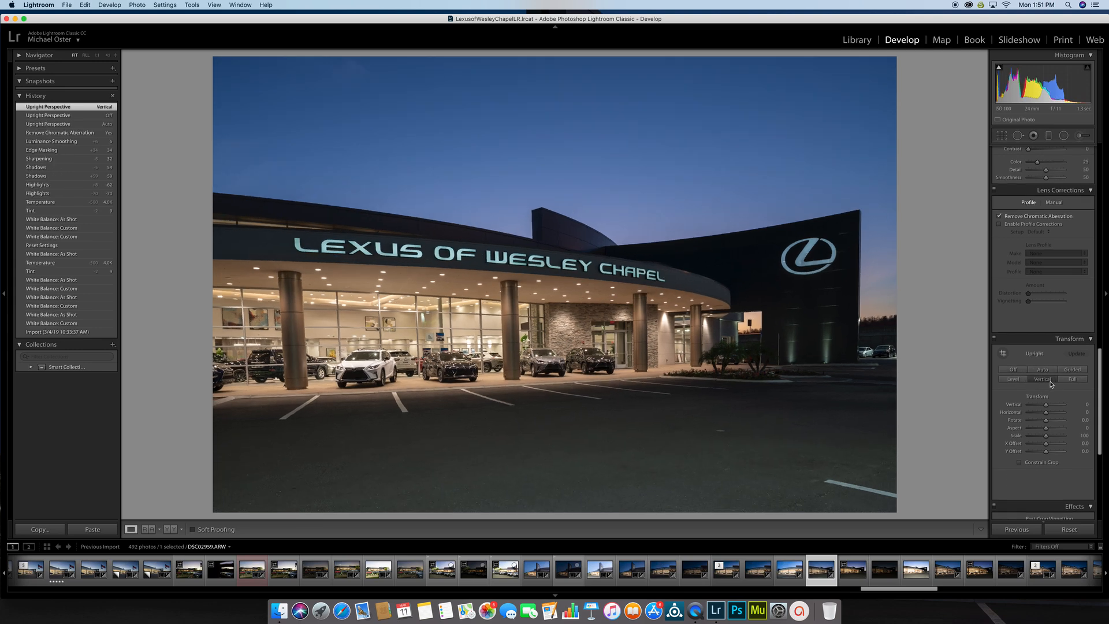
click(1020, 372)
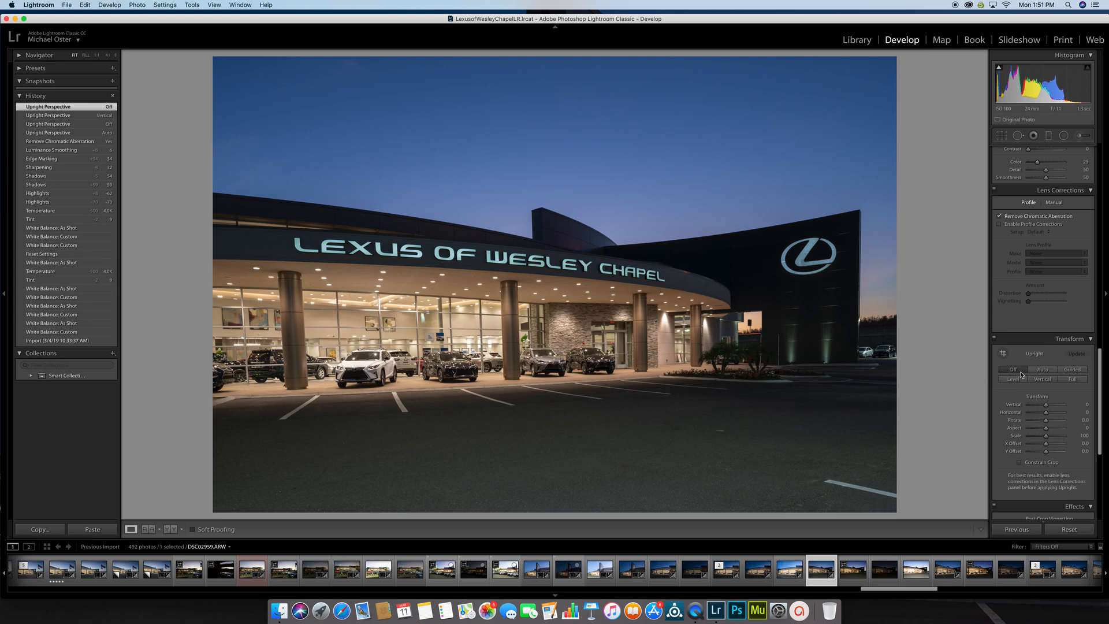
click(1046, 421)
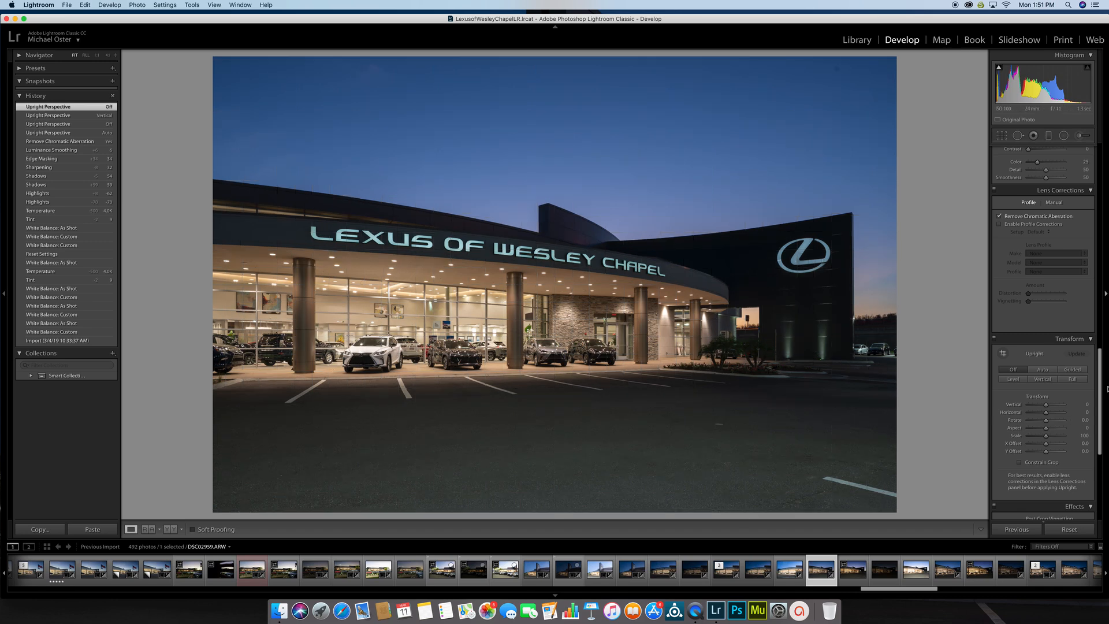
scroll(1073, 347, down, 5)
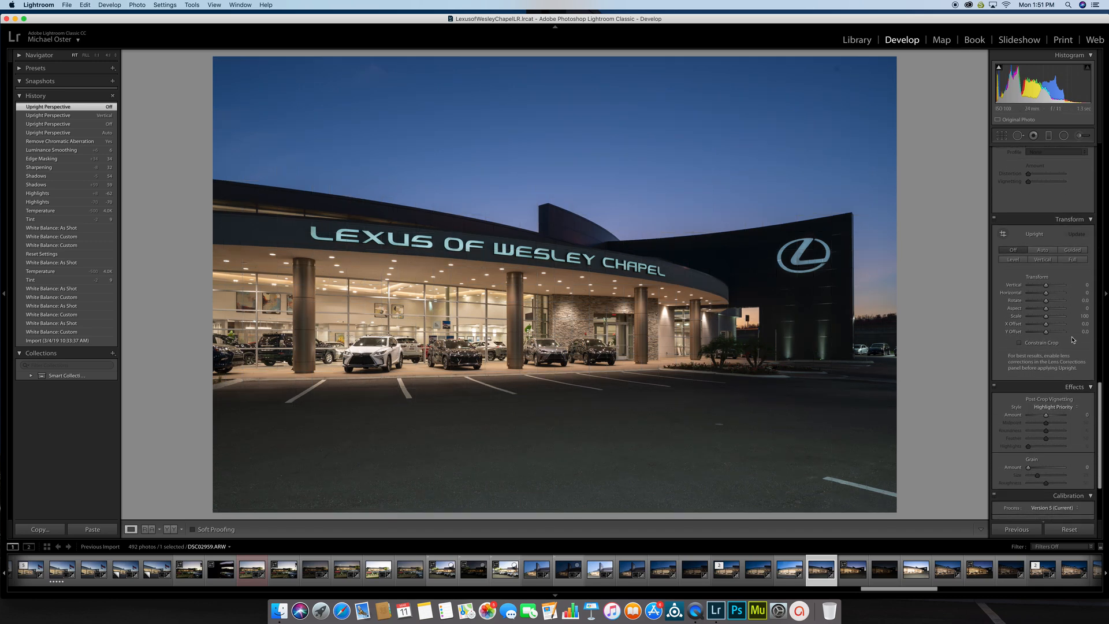
Synchronize all develop settings from DSC02959.ARW to the dark exposure DSC02961.ARW and the bright exposure DSC02962.ARW.
scroll(1063, 347, down, 5)
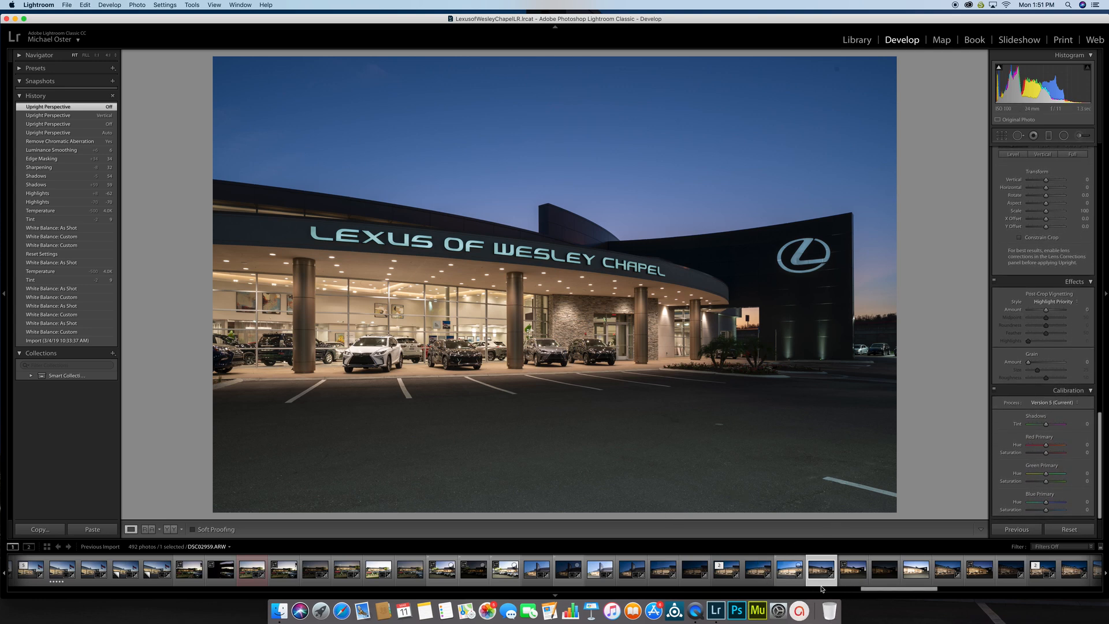
super+click(885, 582)
super+click(916, 572)
click(1021, 529)
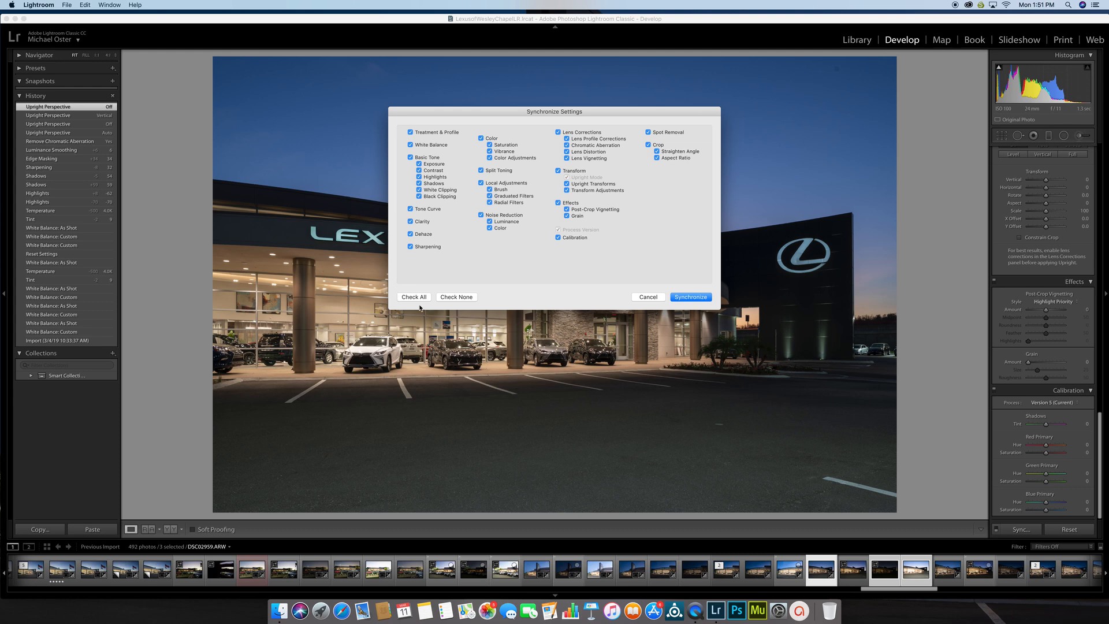
click(691, 297)
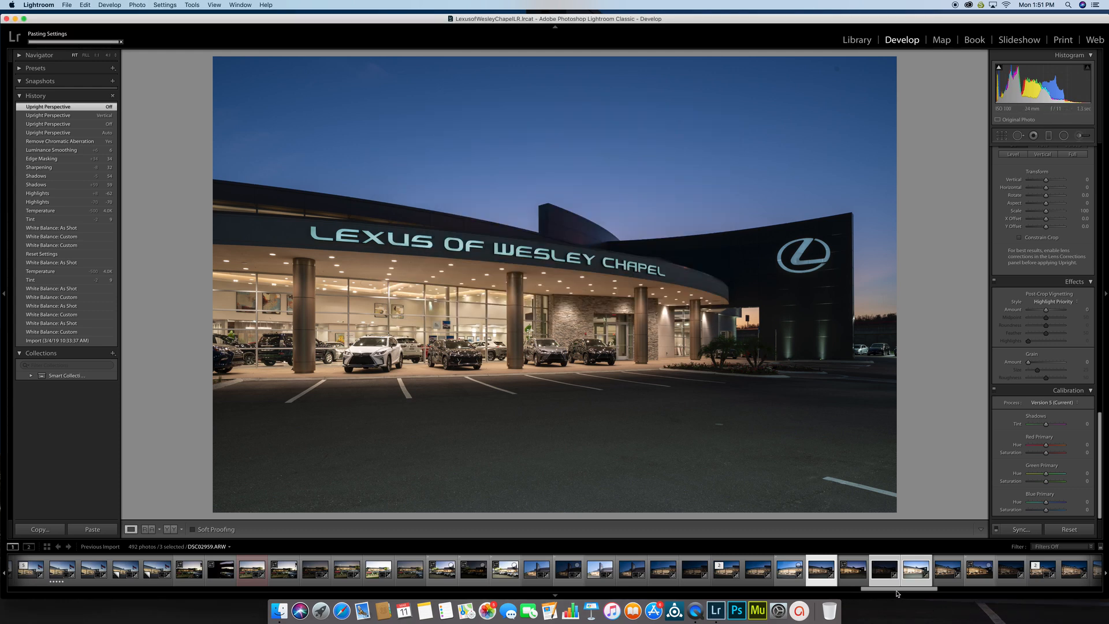
Set the highlights of the dark exposure DSC02961.ARW to −6, using the clipping preview to judge the ceiling lights.
click(884, 570)
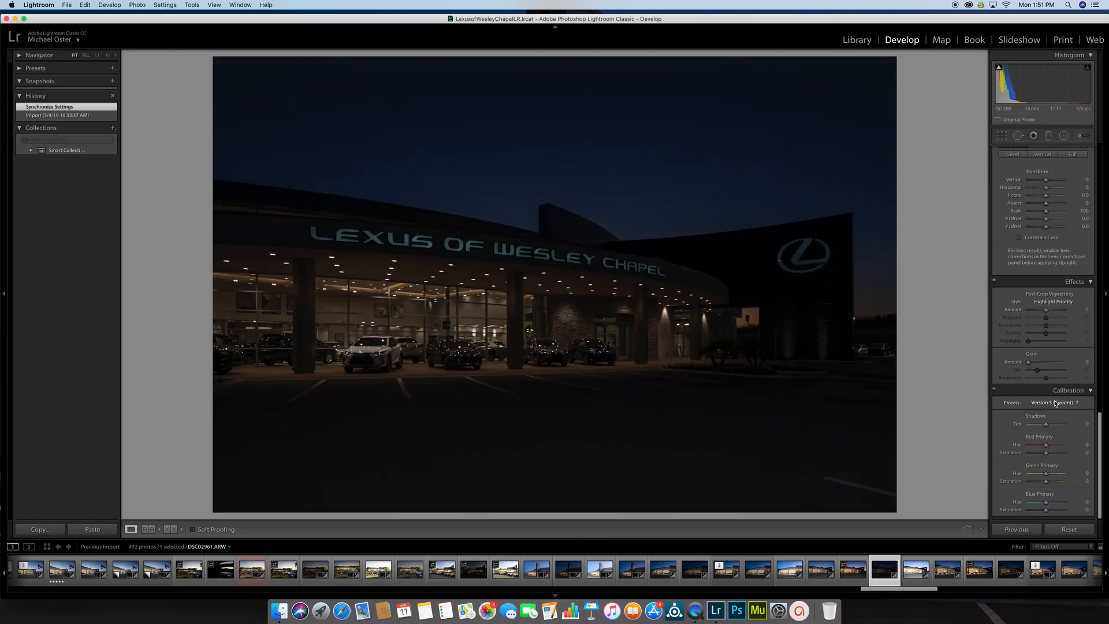
scroll(1054, 403, up, 15)
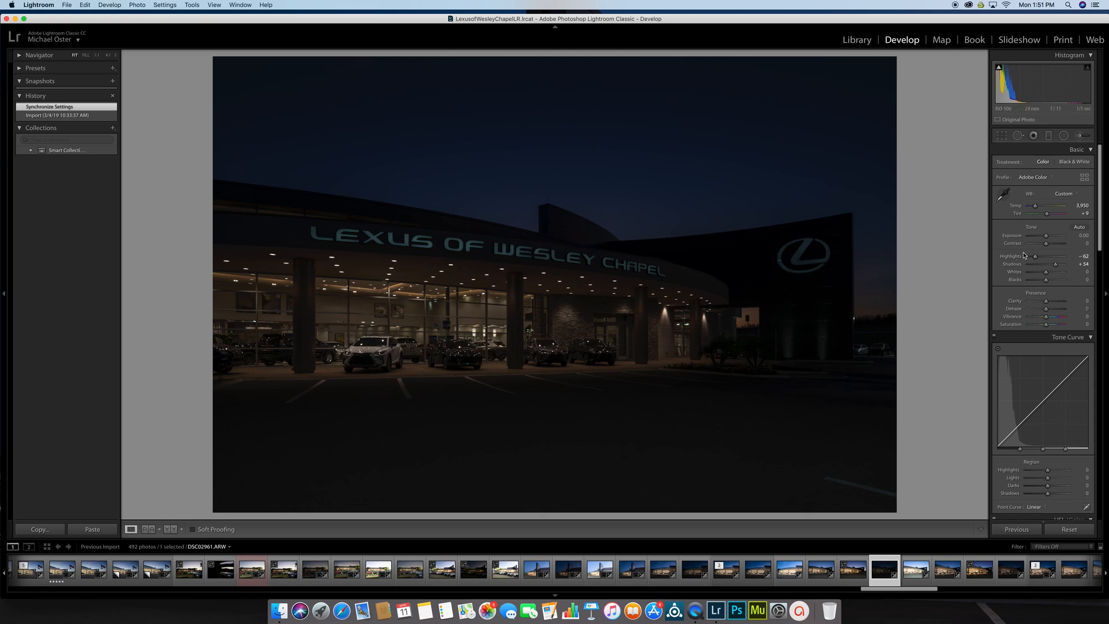
key(alt)
drag(1035, 258, 1043, 258)
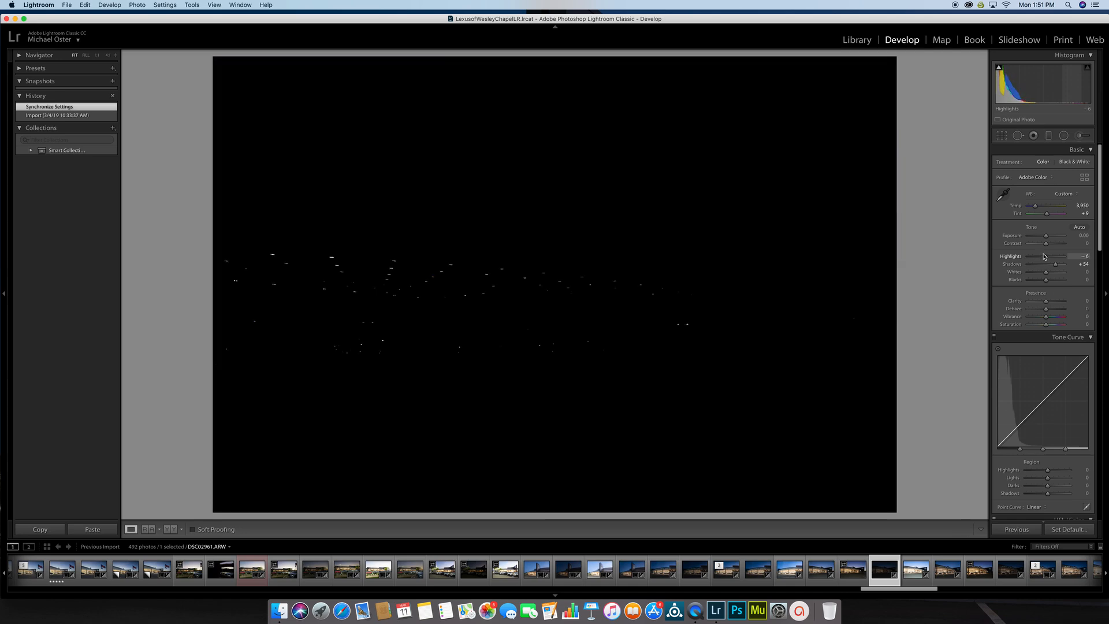
drag(1044, 256, 1045, 256)
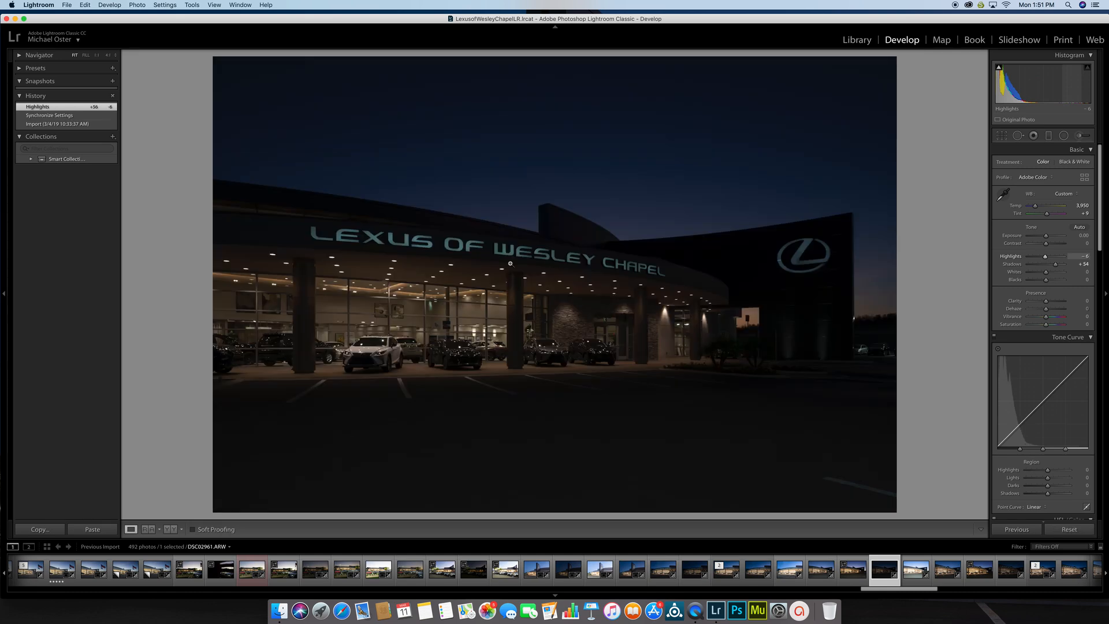
click(397, 263)
click(401, 257)
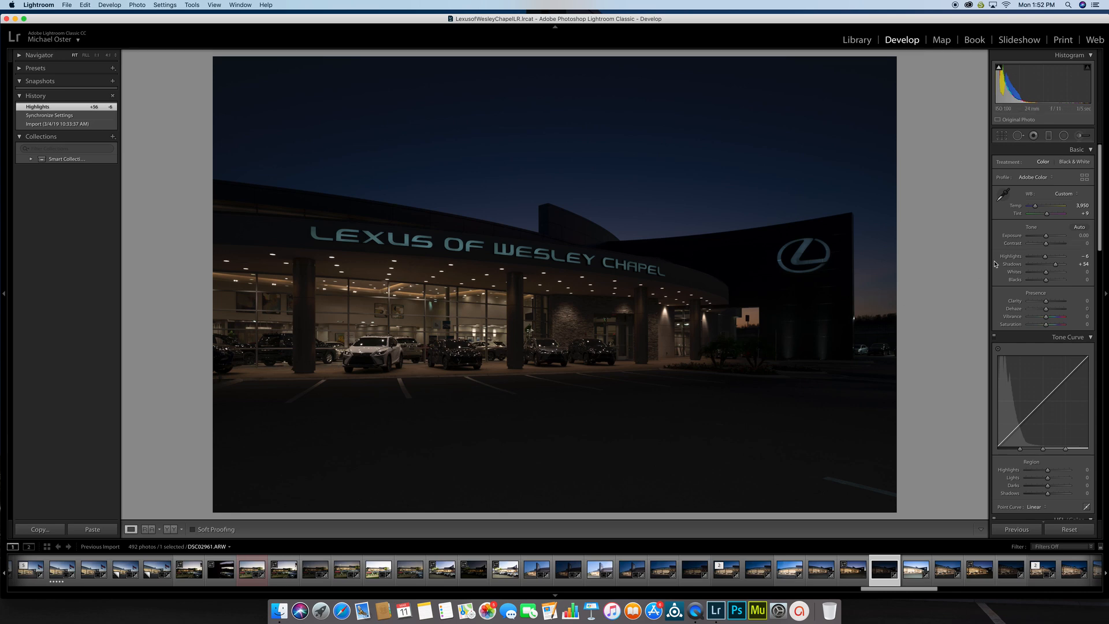
Raise the exposure of DSC02961.ARW to +0.40 and recheck its highlights with the clipping preview.
click(1083, 235)
key(Up)
key(Up)
key(Up)
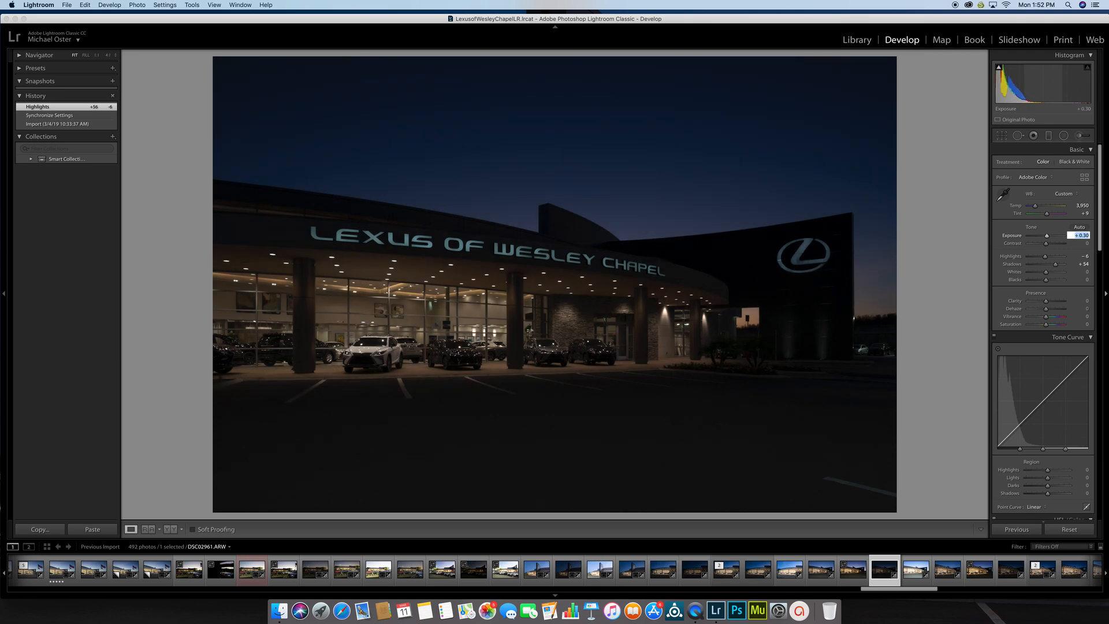
key(Up)
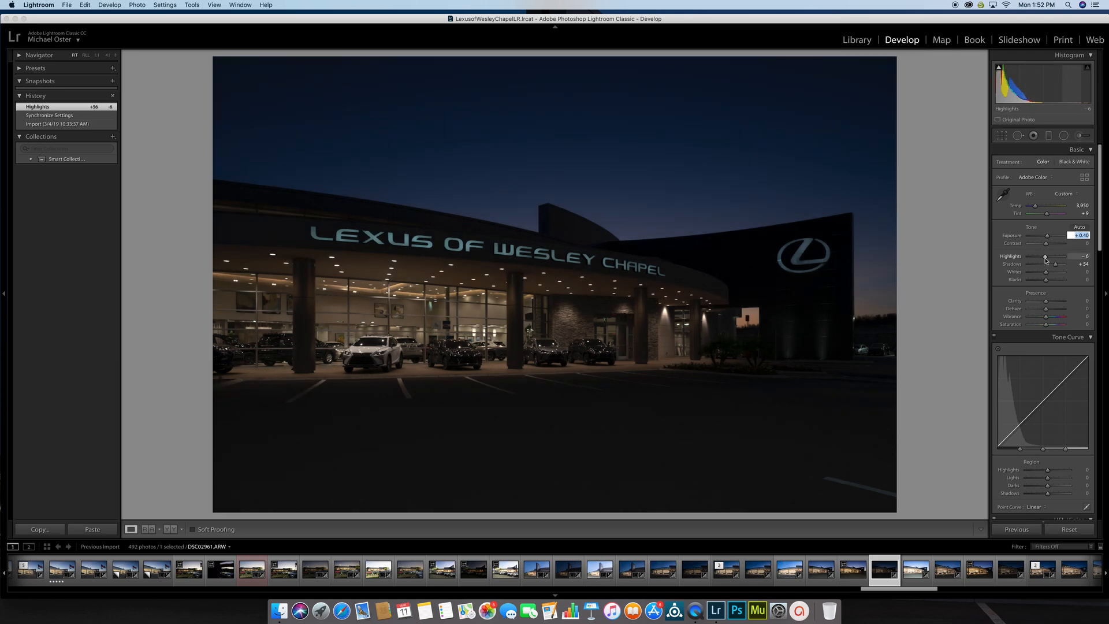
alt+click(1045, 257)
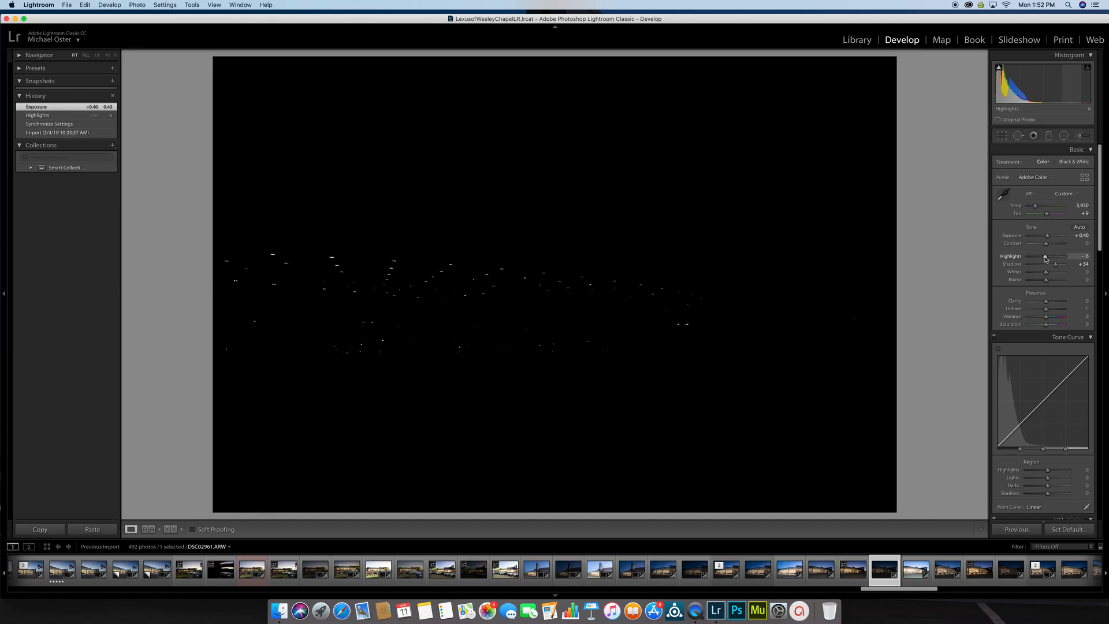
drag(1044, 257, 1043, 258)
On the bright exposure DSC02962.ARW, set highlights to −68, shadows to +40 and contrast to +8, checking the palms up close.
key(Right)
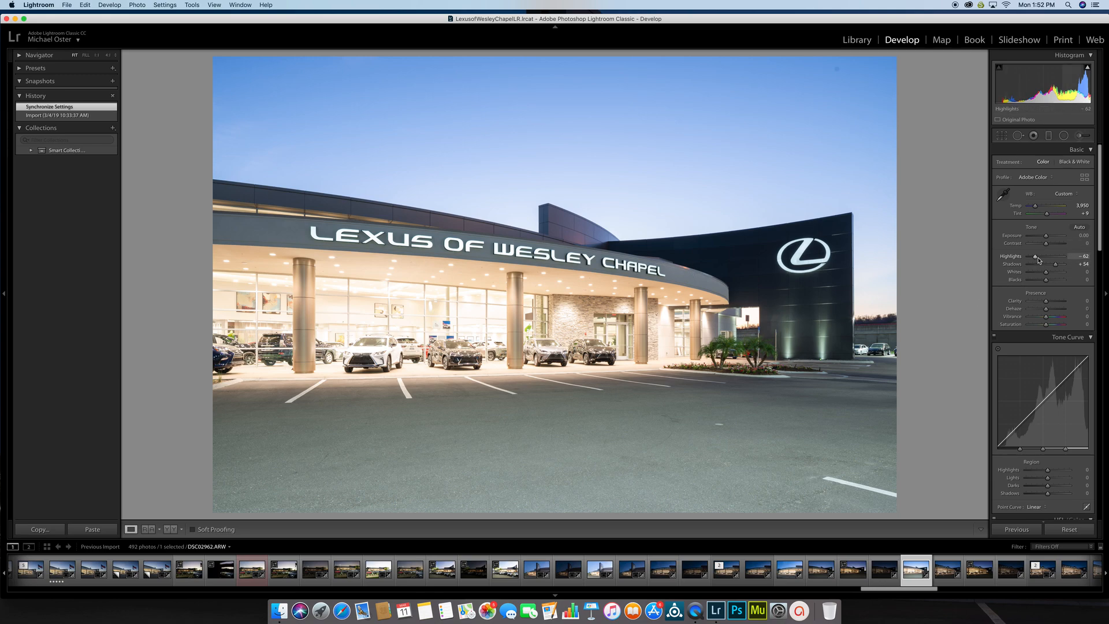
drag(1035, 256, 1053, 266)
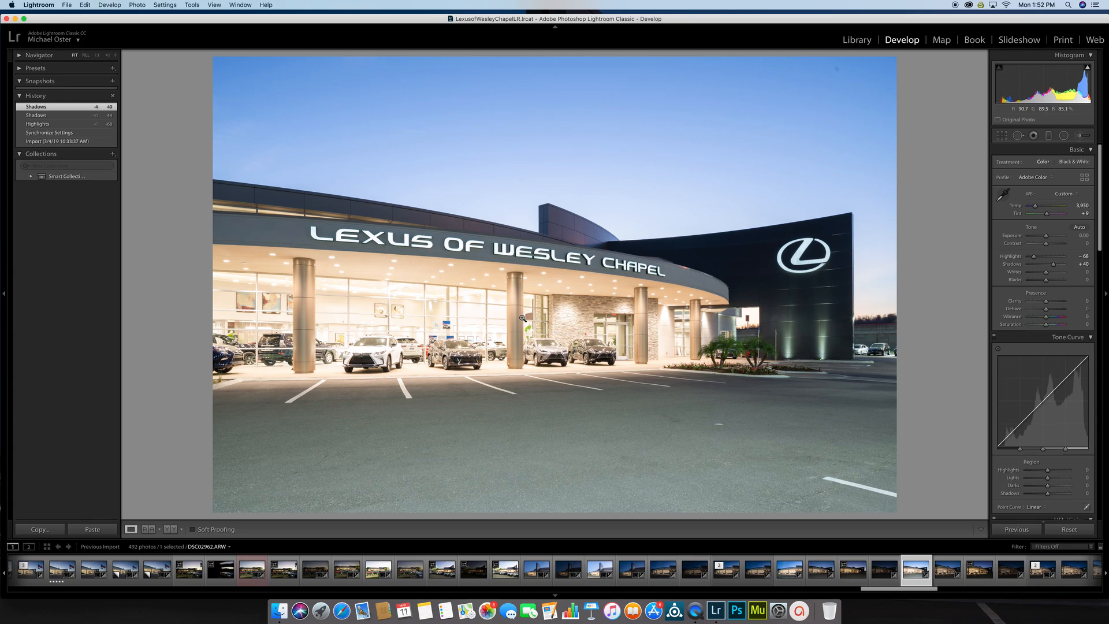
click(719, 352)
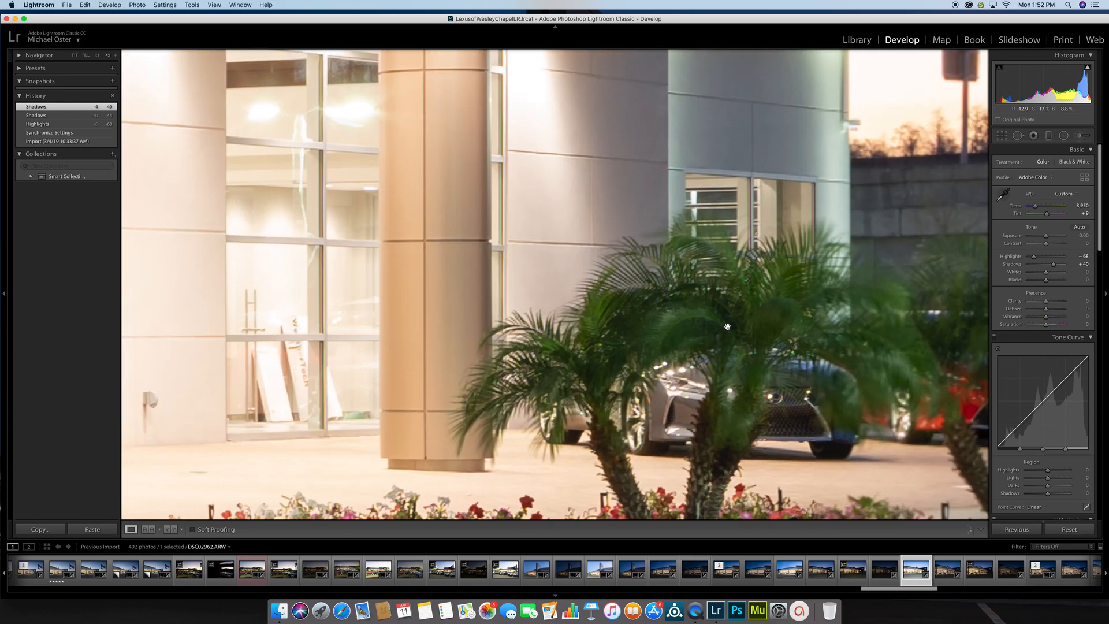
scroll(726, 324, up, 3)
scroll(691, 240, up, 5)
click(787, 260)
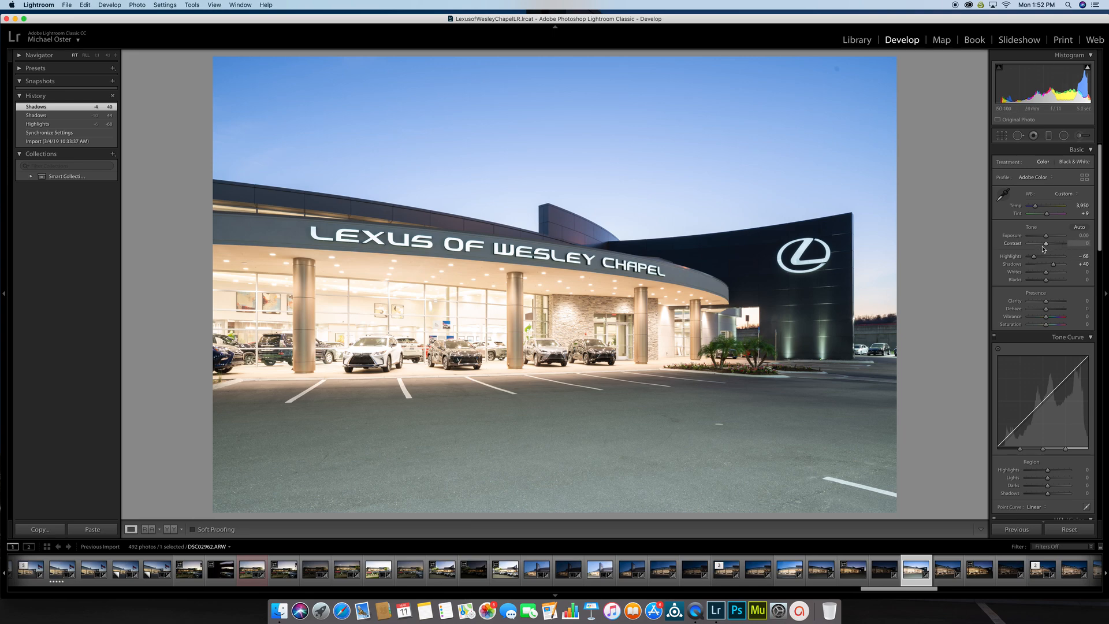
drag(1046, 244, 1048, 246)
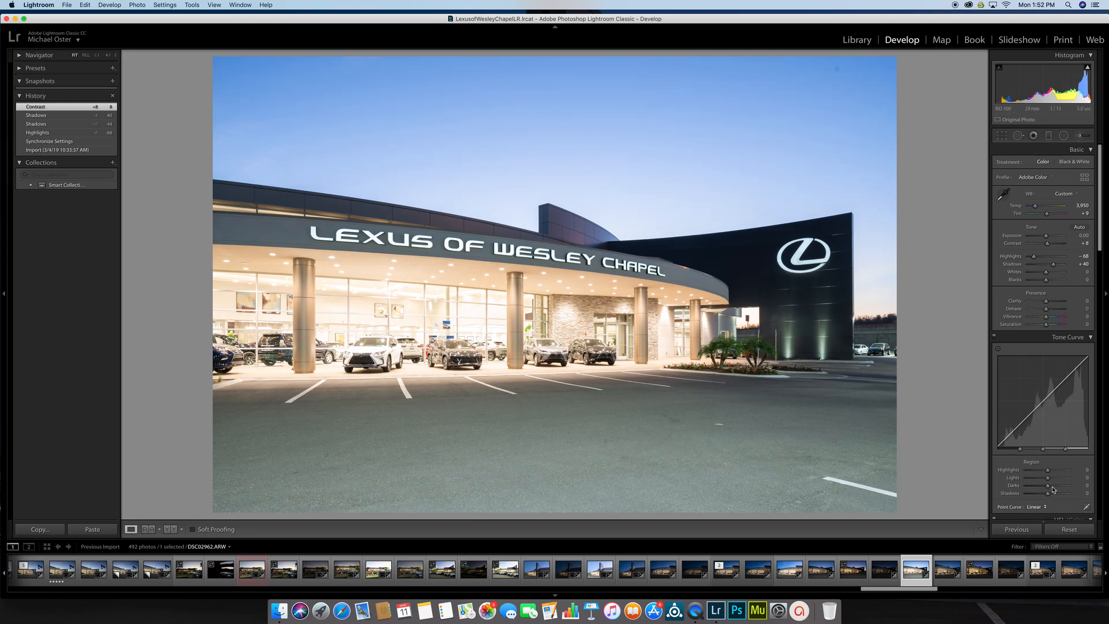
Select DSC02959.ARW, DSC02961.ARW and DSC02962.ARW together and open them as layers of one document in Photoshop.
click(821, 569)
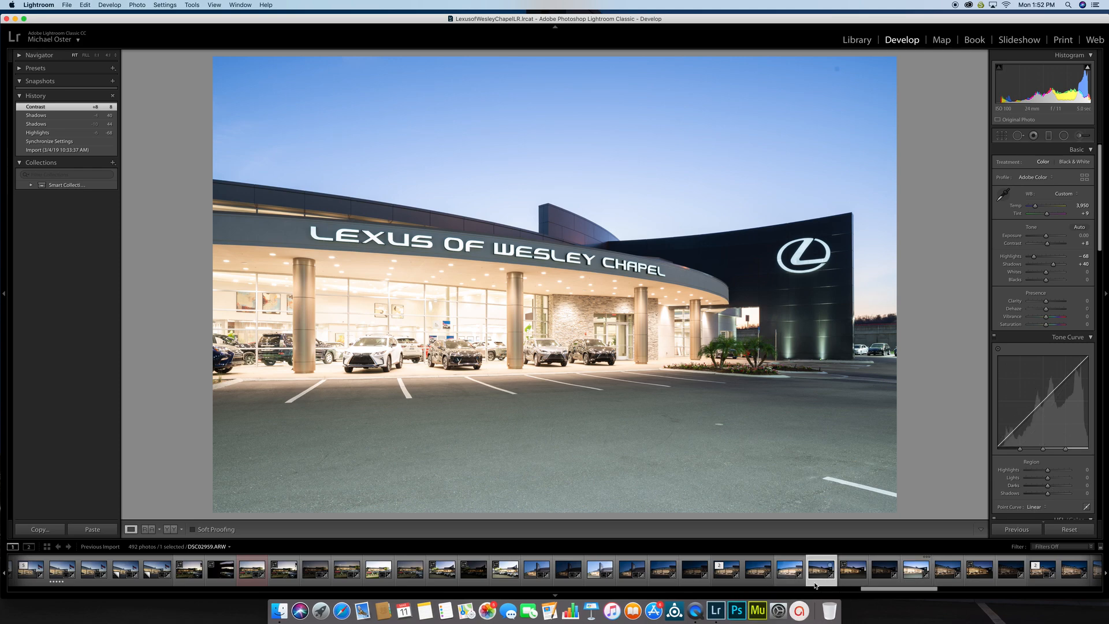
super+click(884, 569)
super+click(907, 577)
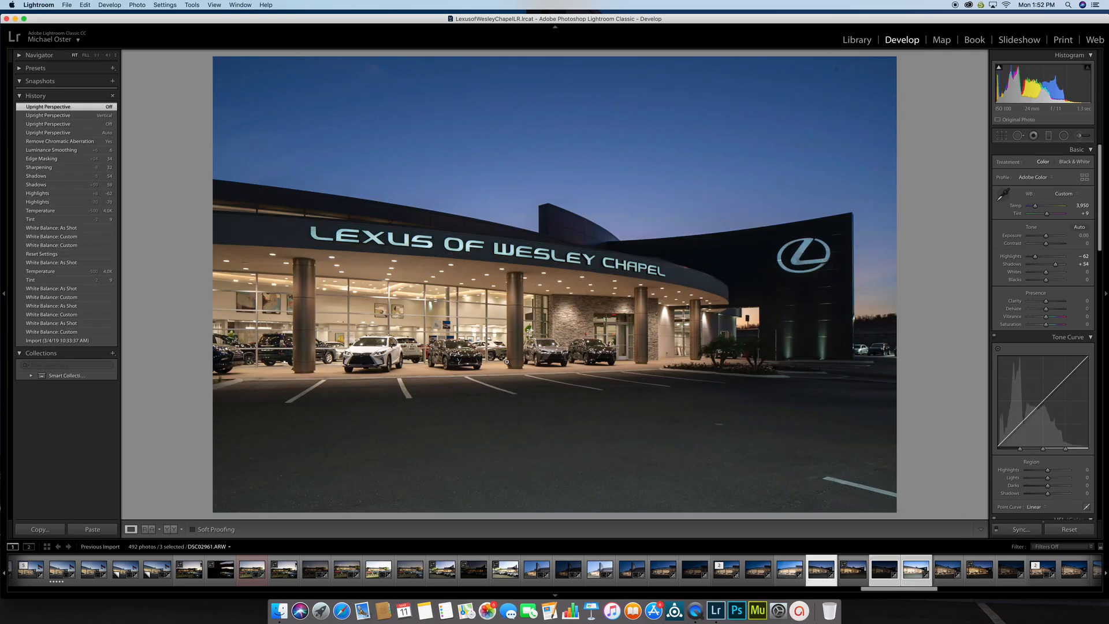
click(134, 4)
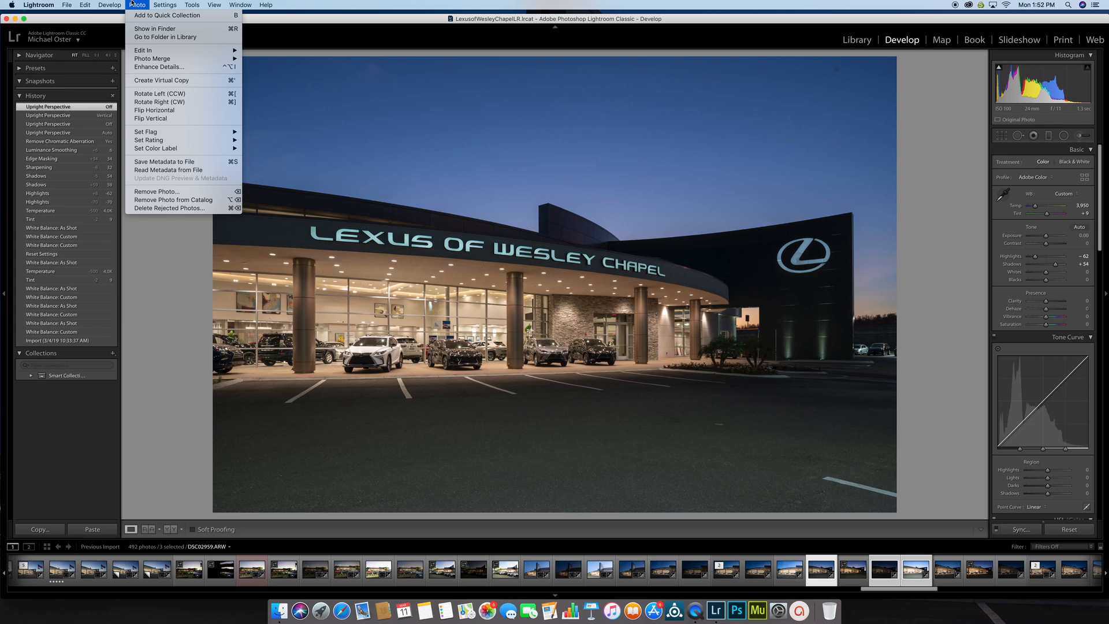
mouse_move(144, 54)
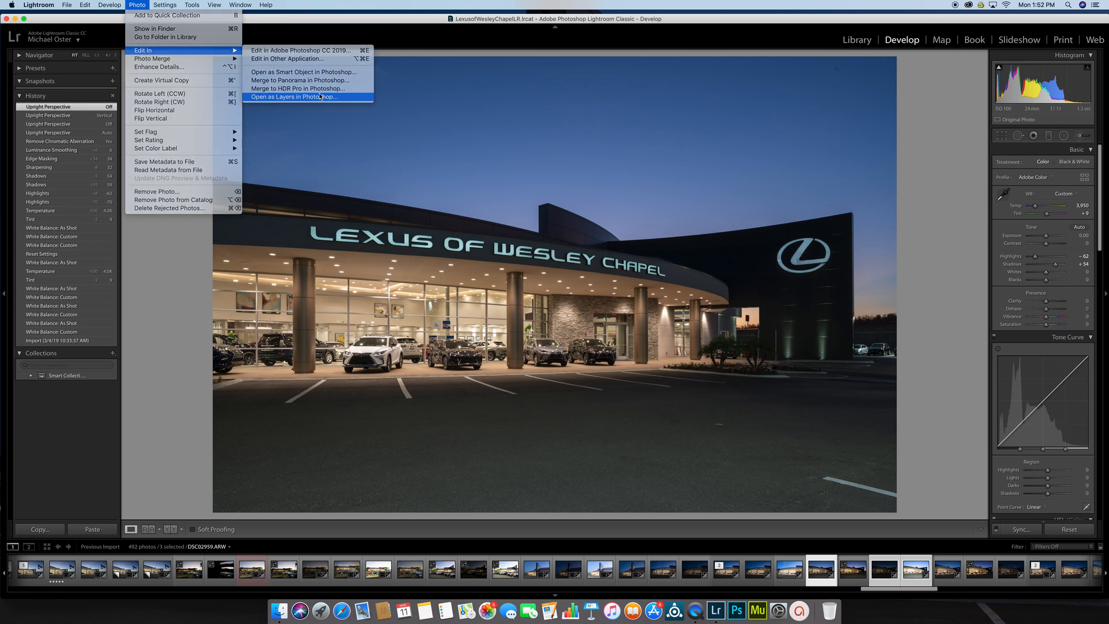
click(294, 97)
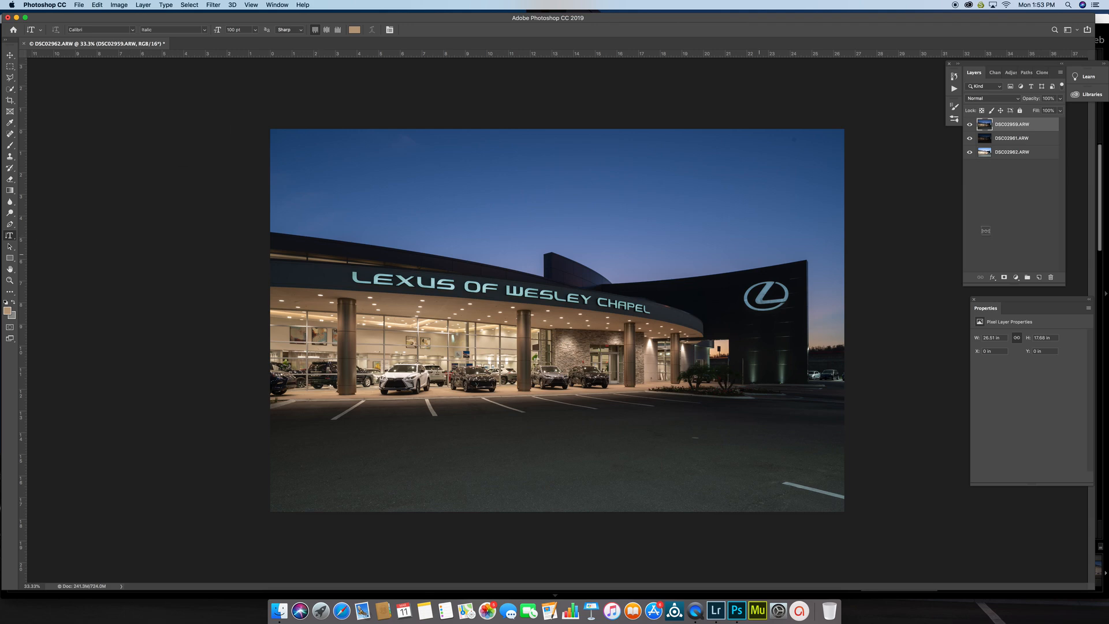
Move the bright DSC02962.ARW layer to the top of the layer stack.
click(985, 154)
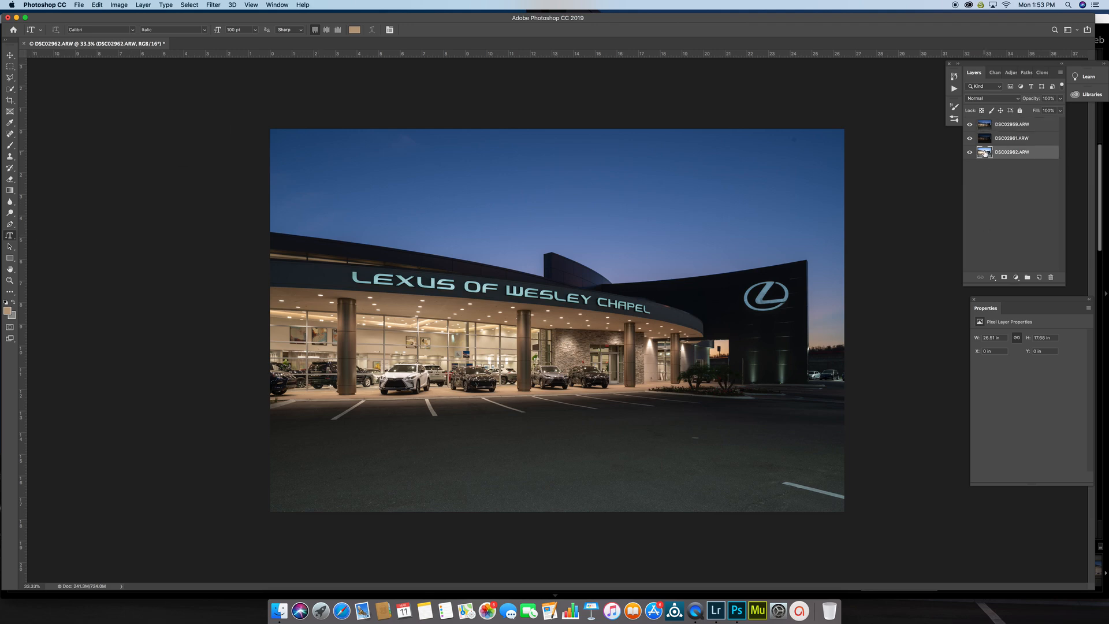
drag(984, 154, 977, 120)
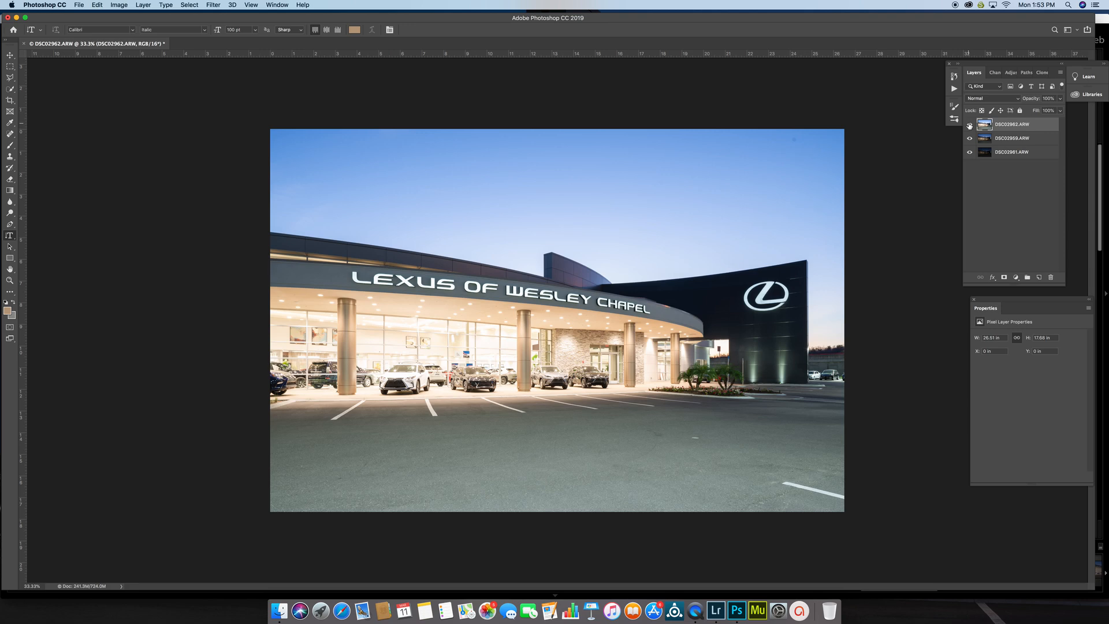
Hide and reshow the DSC02962.ARW and DSC02959.ARW layers to compare the exposures' alignment around the canopy lights and lettering.
click(970, 124)
click(970, 138)
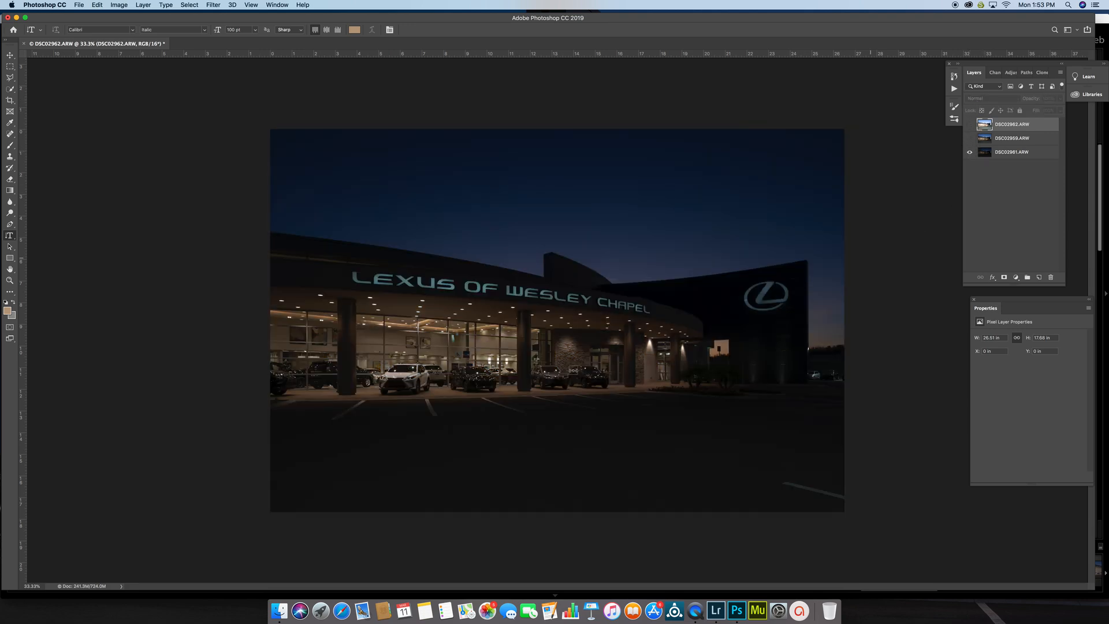
key(super+plus)
key(super+plus)
key(super+plus)
key(super+plus)
key(super+plus)
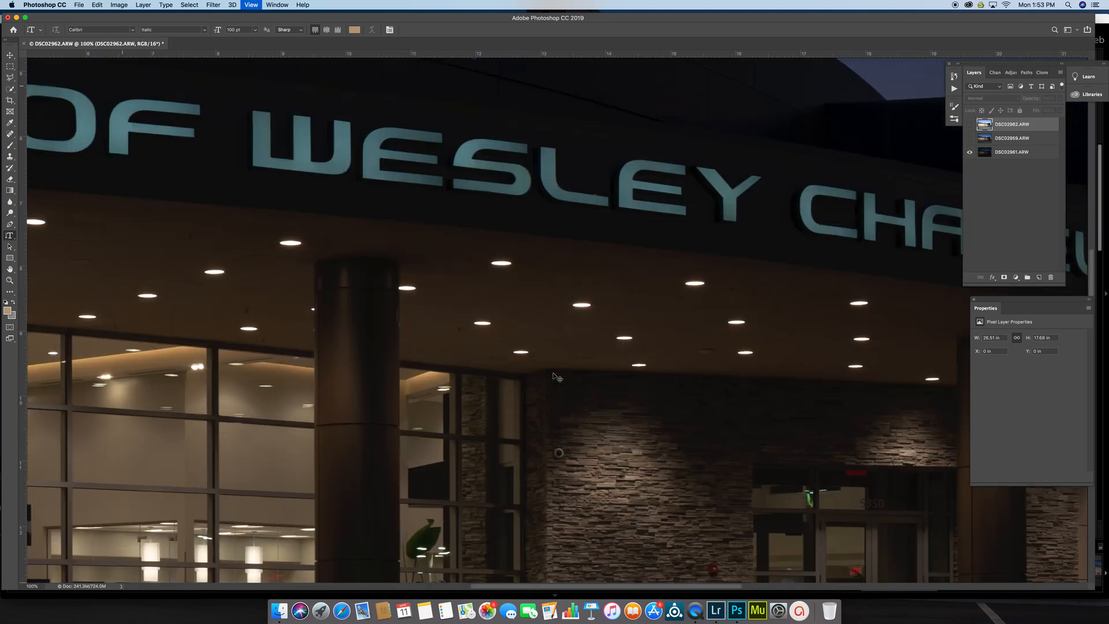
click(970, 138)
click(971, 125)
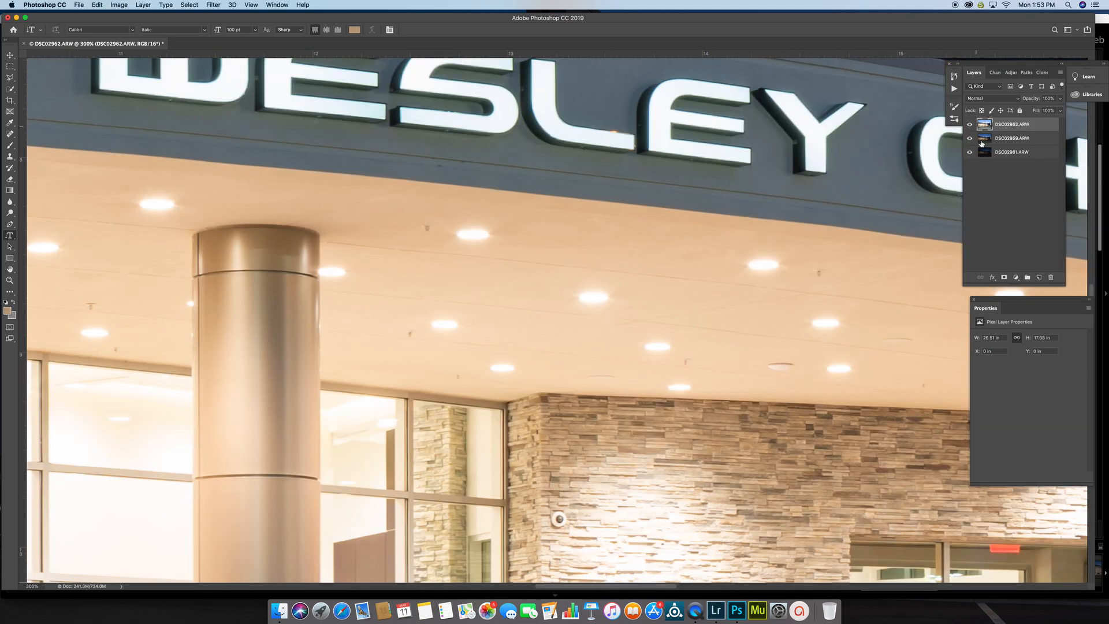
key(super+minus)
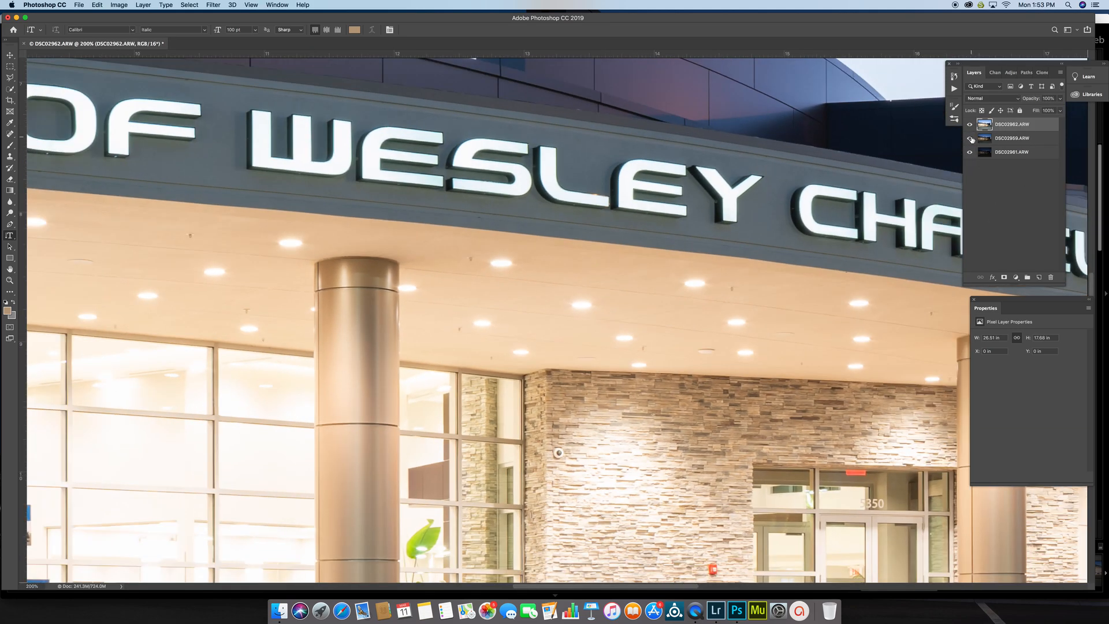
key(super+0)
click(988, 154)
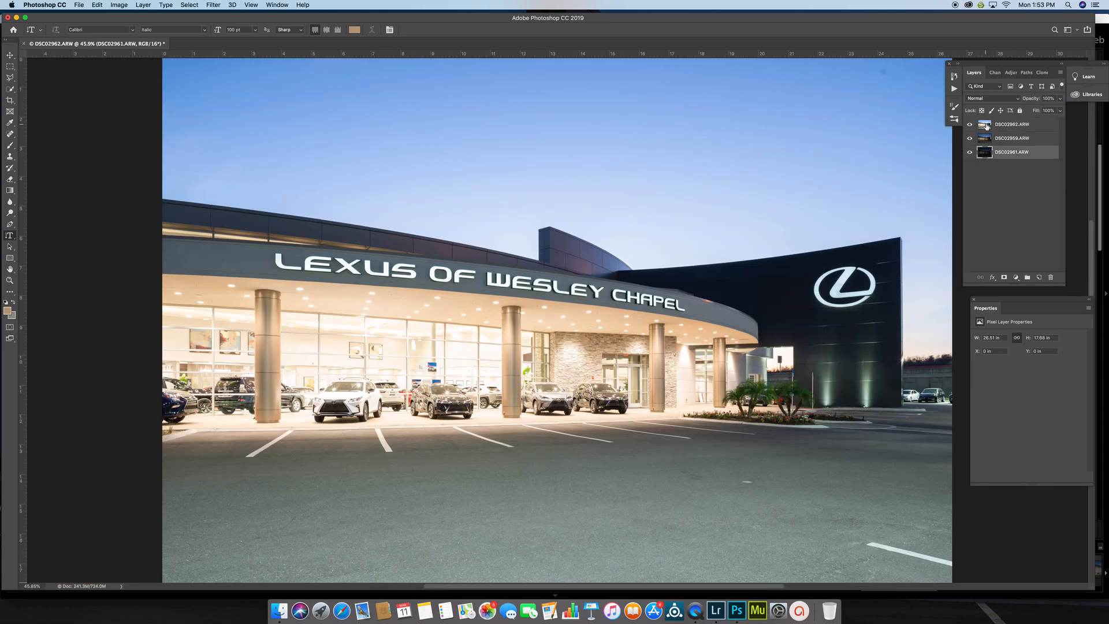
shift+click(986, 125)
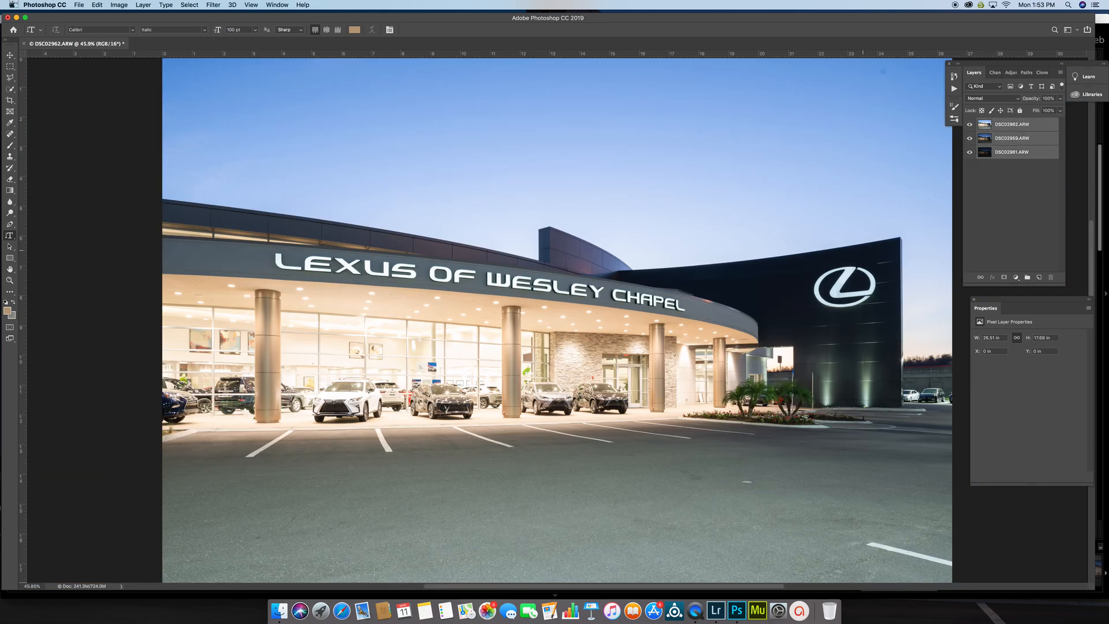
click(99, 4)
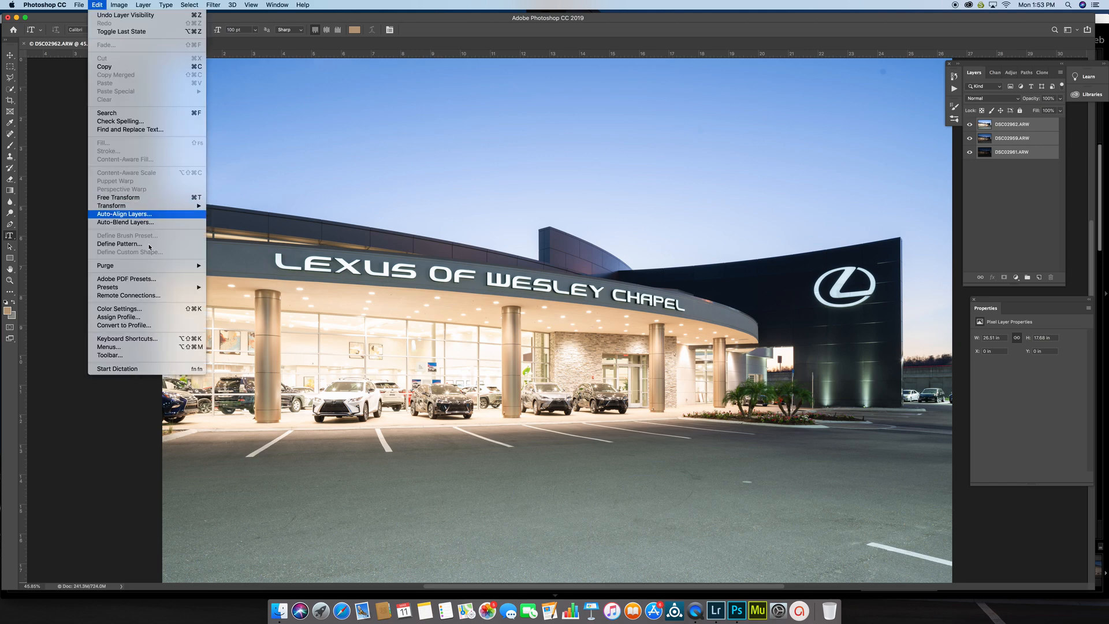
mouse_move(140, 206)
click(141, 215)
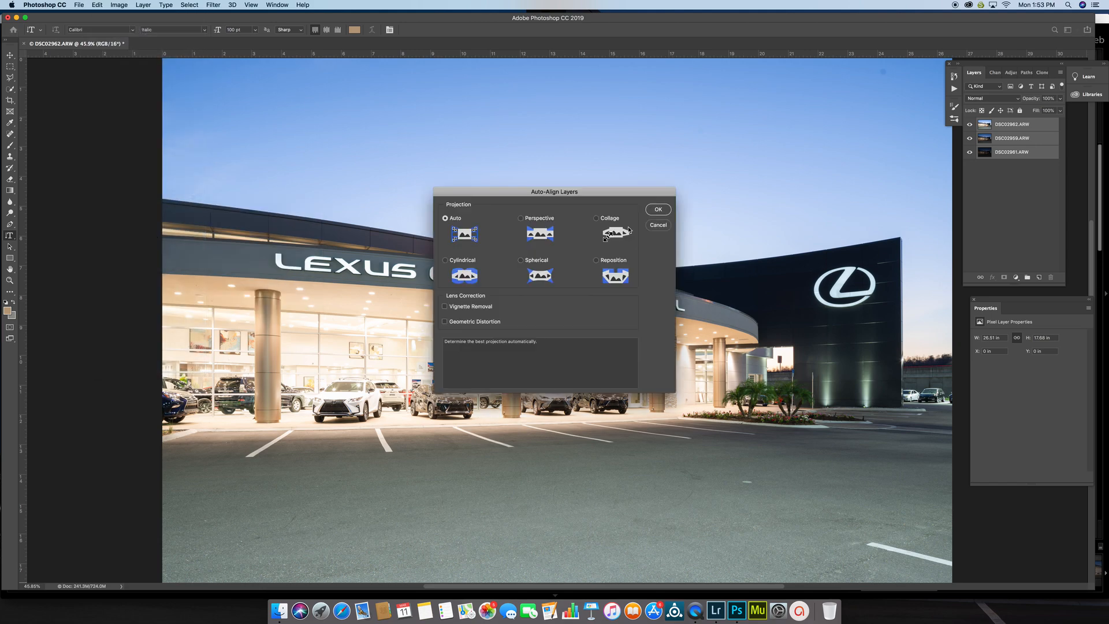
click(657, 226)
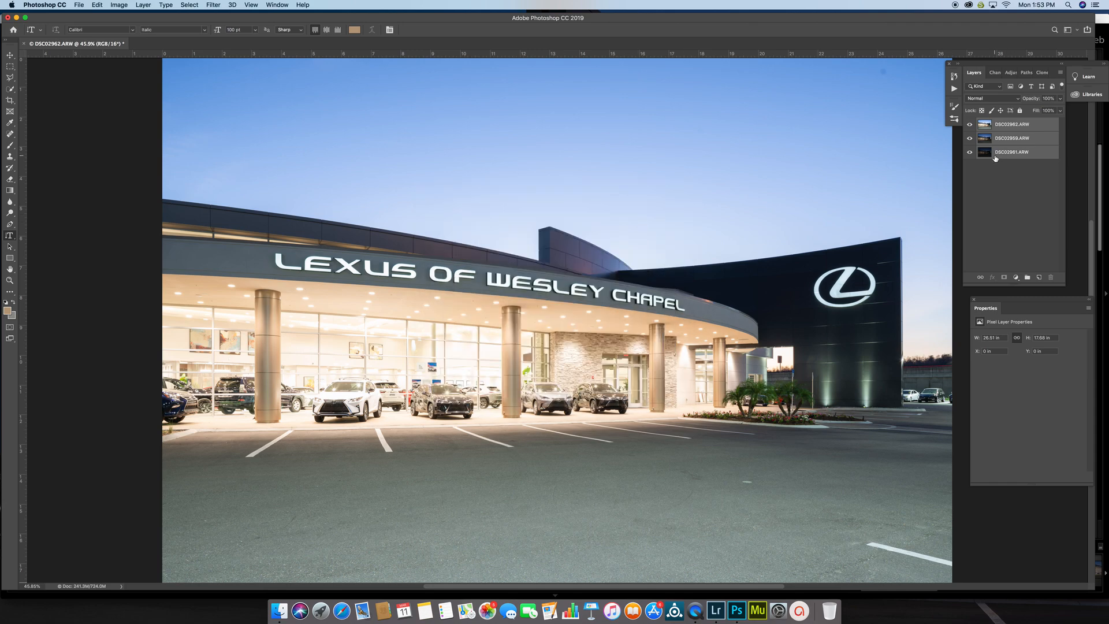
Select the DSC02959.ARW layer and examine the entrance doors and exit sign up close, with the bright DSC02962.ARW layer hidden.
click(995, 158)
click(984, 141)
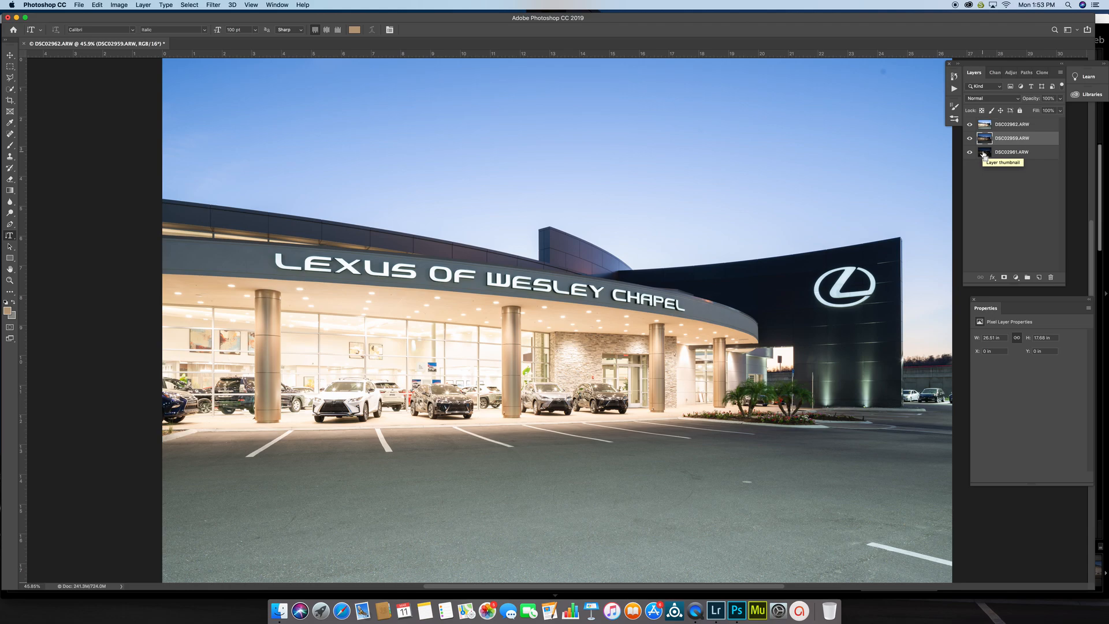
key(super+plus)
key(super+plus)
key(super+plus)
key(super+plus)
key(super+plus)
key(super+plus)
key(super+plus)
key(super+plus)
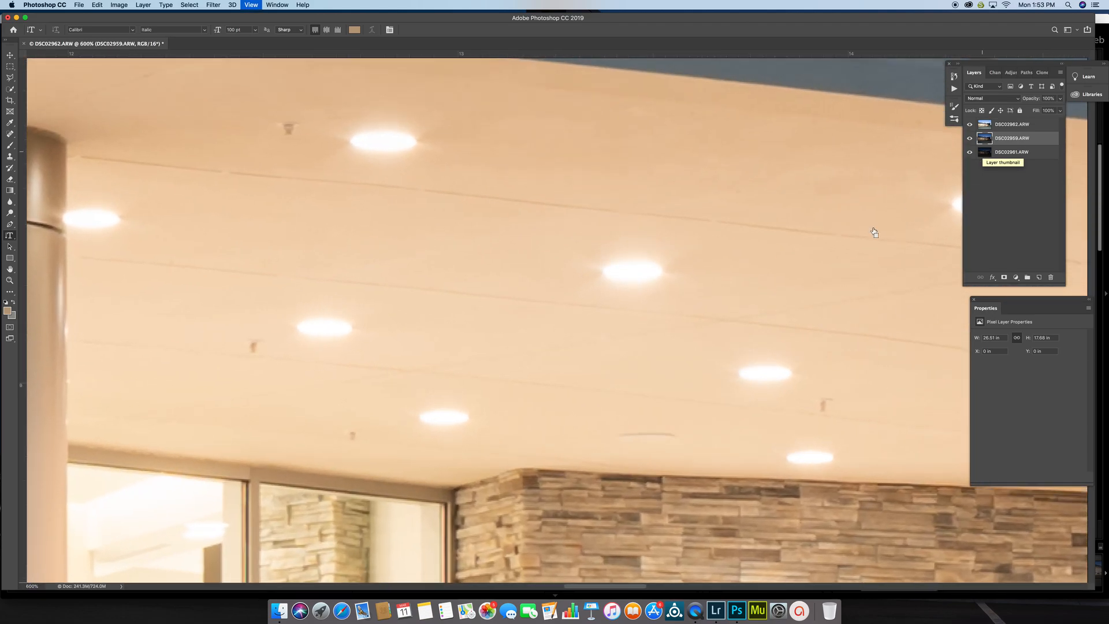
key(super+plus)
scroll(835, 242, right, 15)
scroll(835, 243, down, 11)
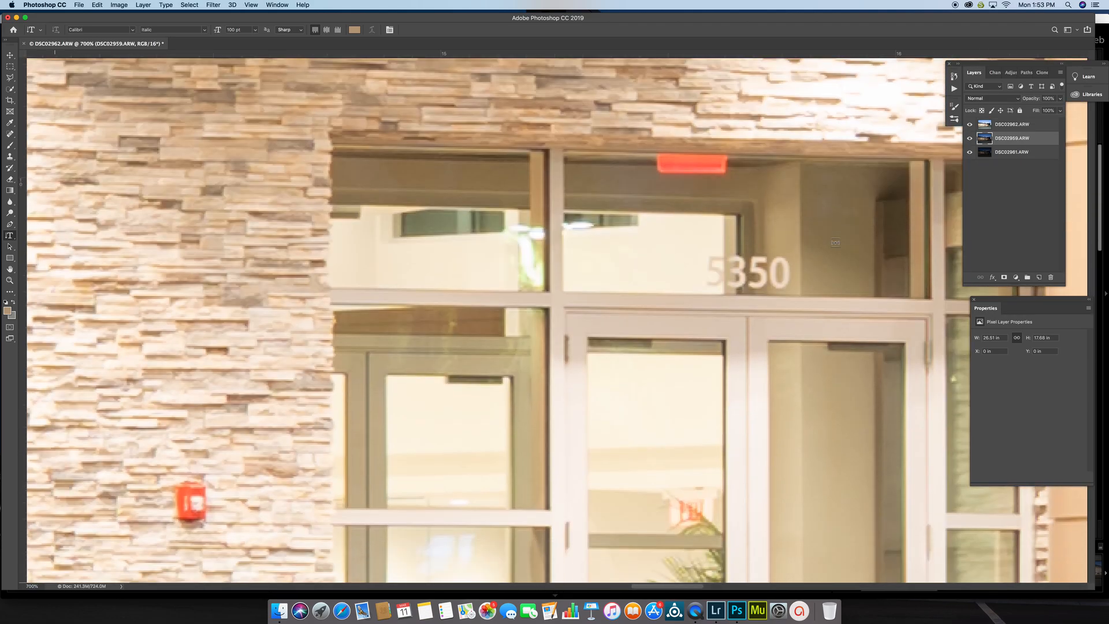
scroll(835, 242, down, 5)
scroll(836, 243, right, 8)
scroll(835, 243, left, 4)
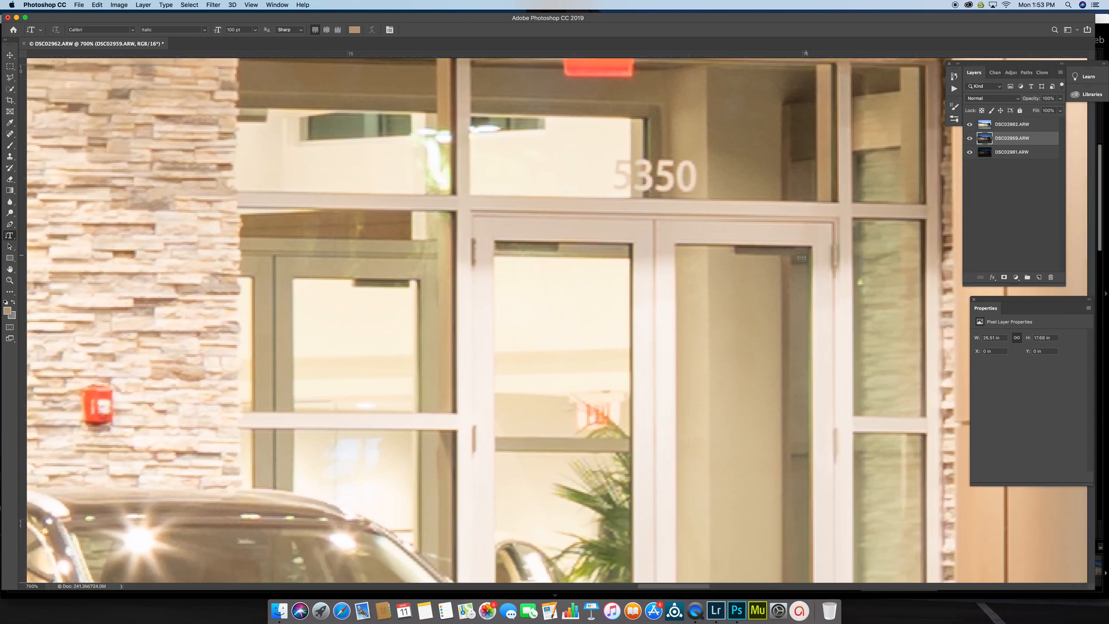
scroll(801, 257, down, 3)
scroll(801, 257, left, 8)
scroll(801, 258, right, 2)
key(super+plus)
key(super+plus)
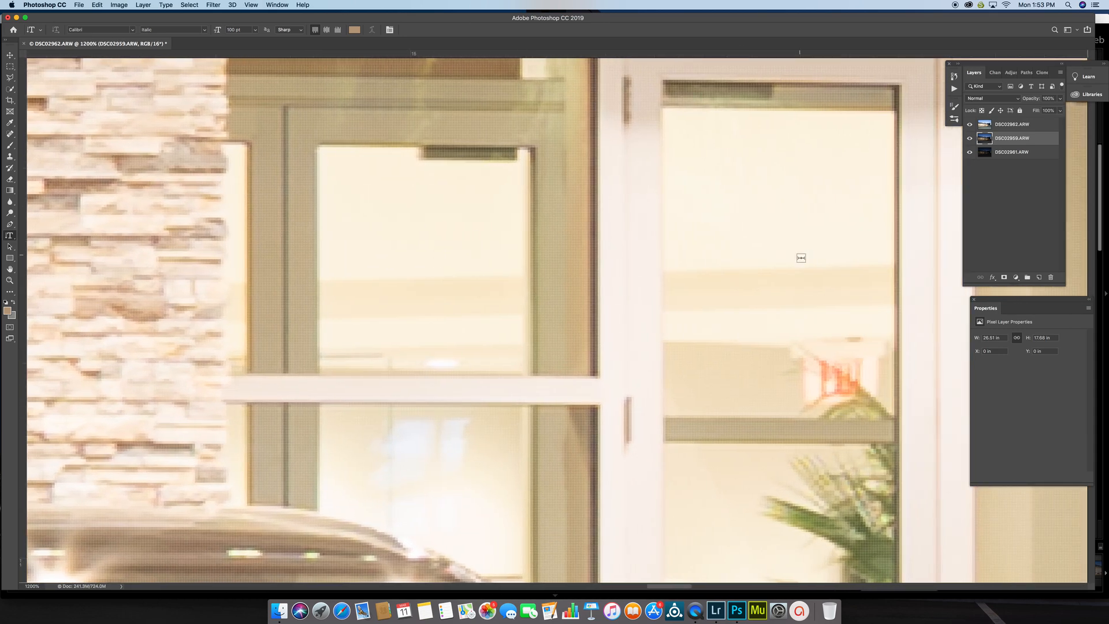
click(970, 139)
click(969, 124)
click(970, 138)
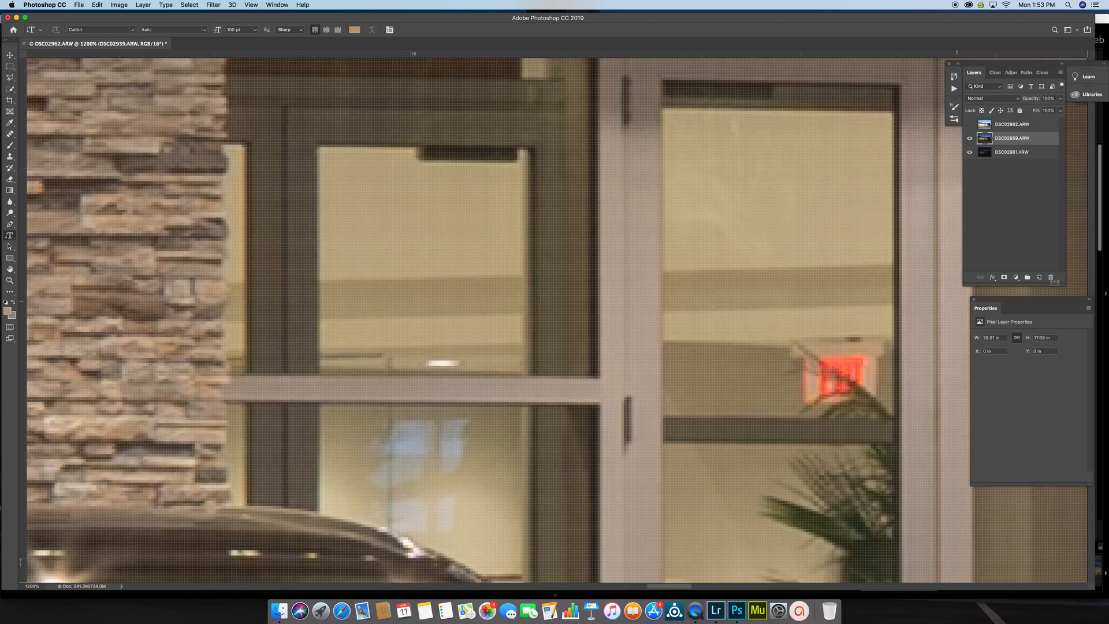
Check DSC02959.ARW's alignment against DSC02961.ARW below by hiding and reshowing it, and add a black layer mask to DSC02959.ARW.
click(971, 139)
click(971, 139)
click(971, 140)
click(971, 139)
click(971, 139)
click(971, 139)
click(971, 139)
click(971, 139)
alt+click(1005, 278)
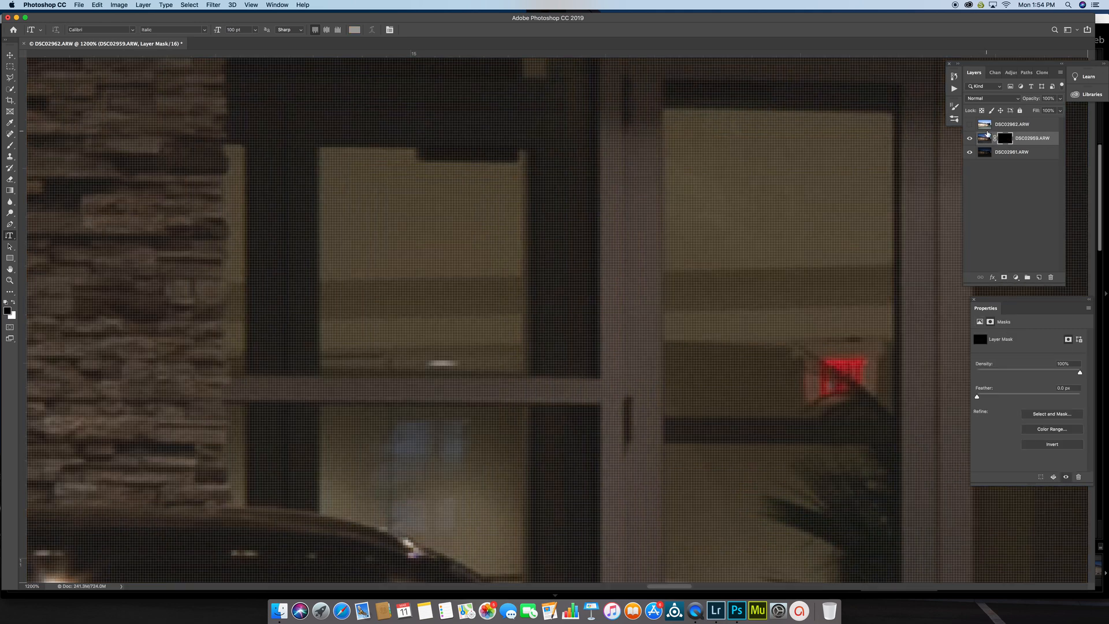
Select the DSC02962.ARW layer and repeatedly show and hide it to examine its alignment with the dark exposure at the doors.
click(979, 128)
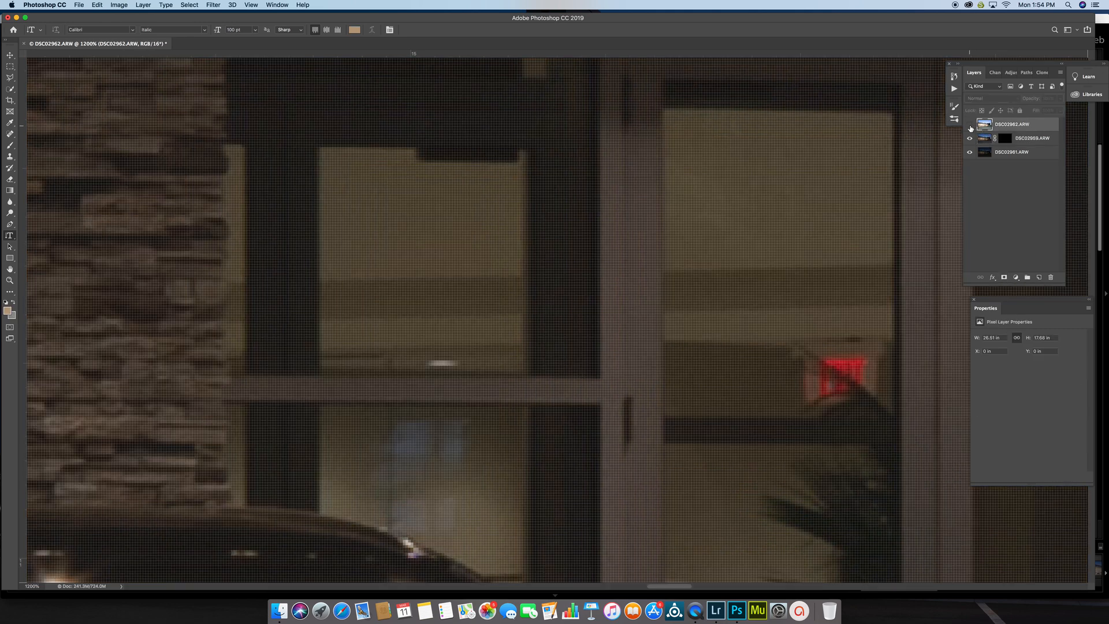
click(970, 124)
click(970, 126)
click(970, 126)
click(970, 125)
click(970, 126)
click(970, 126)
click(971, 126)
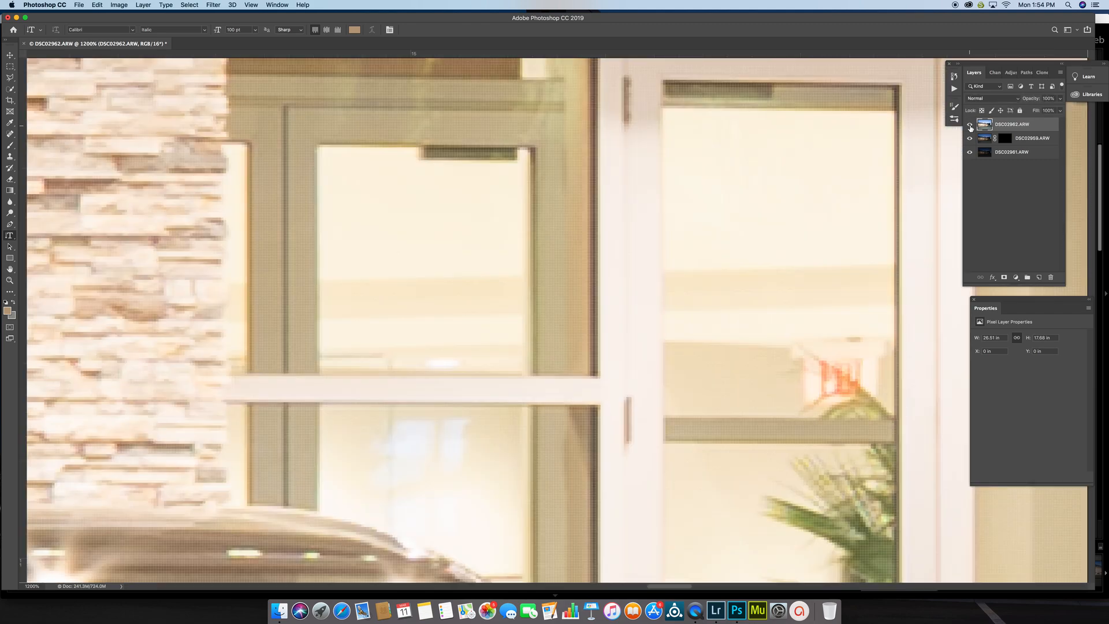
click(971, 126)
click(970, 126)
click(970, 125)
click(971, 125)
click(970, 124)
click(971, 125)
click(971, 124)
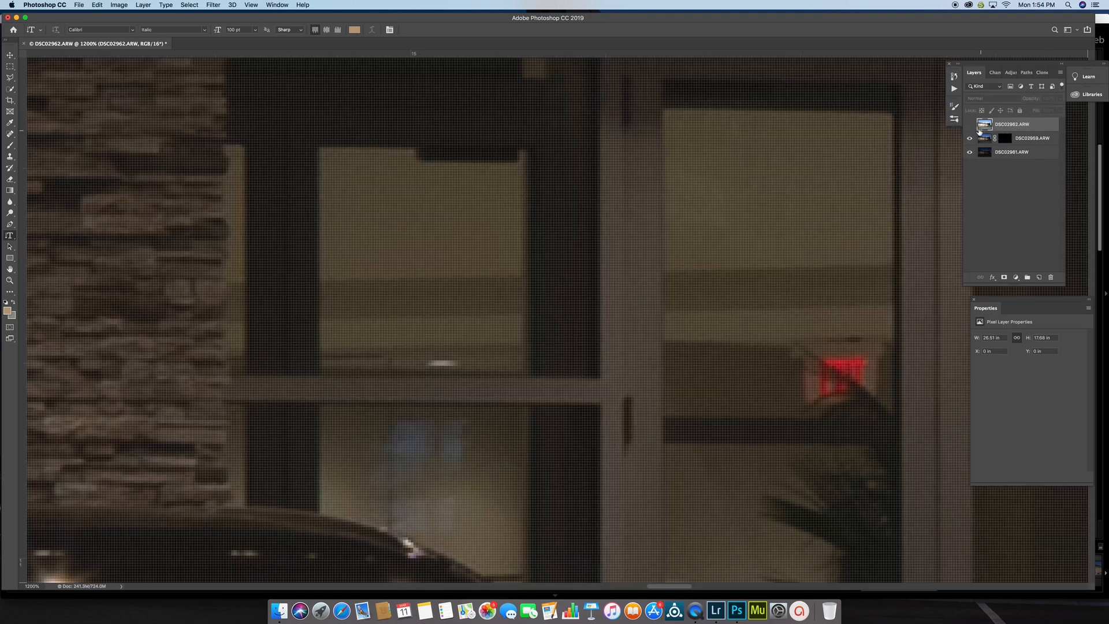
Try nudging the DSC02962.ARW layer slightly up and back down with the Move tool, comparing its alignment in both positions.
click(12, 55)
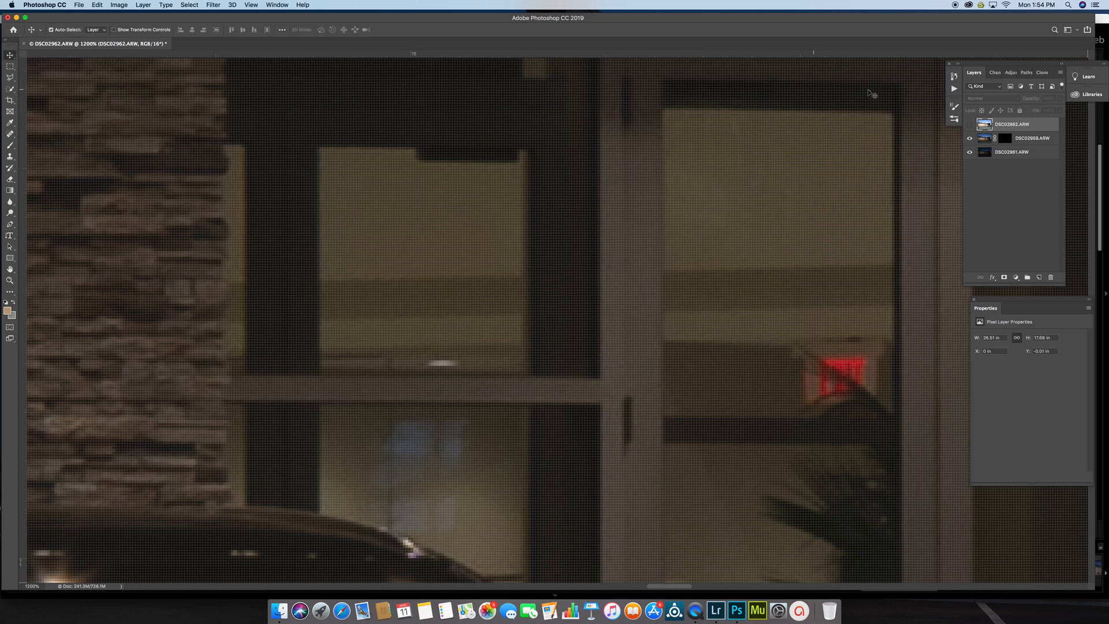
click(969, 124)
click(969, 124)
click(970, 124)
click(970, 124)
click(969, 124)
click(969, 124)
click(969, 124)
click(970, 124)
click(970, 124)
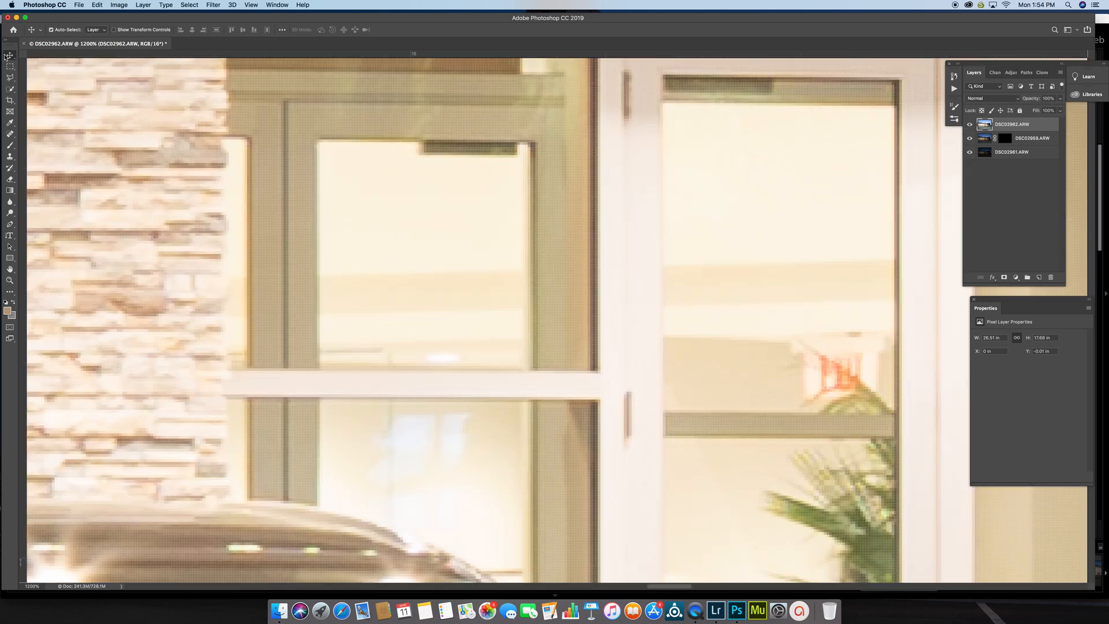
key(Down)
click(970, 124)
click(970, 124)
click(970, 124)
click(970, 124)
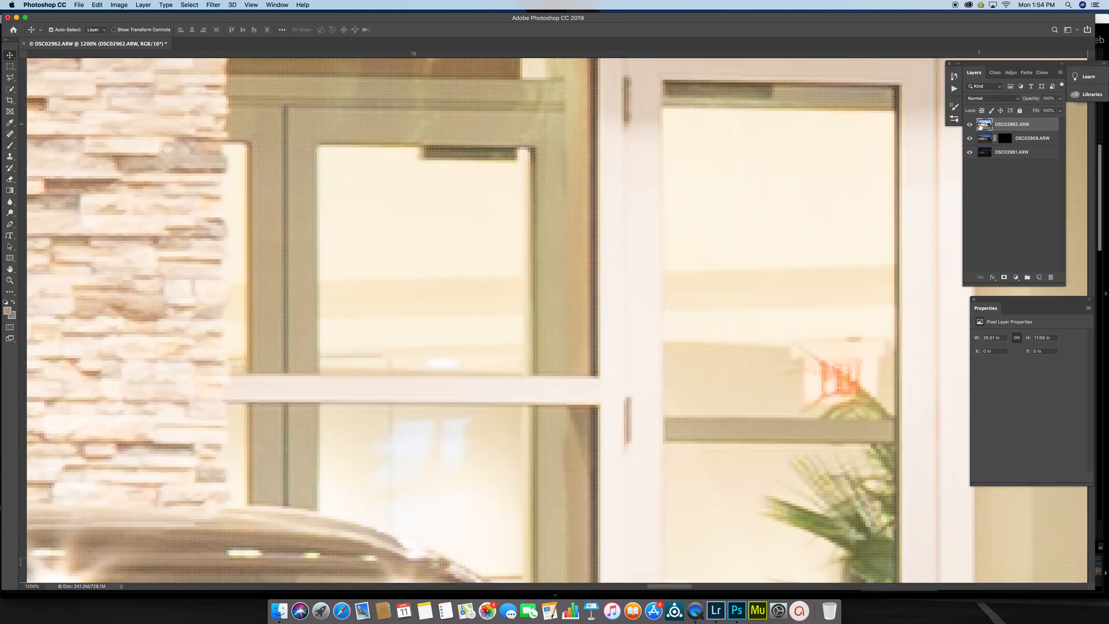
Add a black layer mask to DSC02962.ARW and make the dark DSC02961.ARW layer active with the whole image in view.
alt+click(1005, 277)
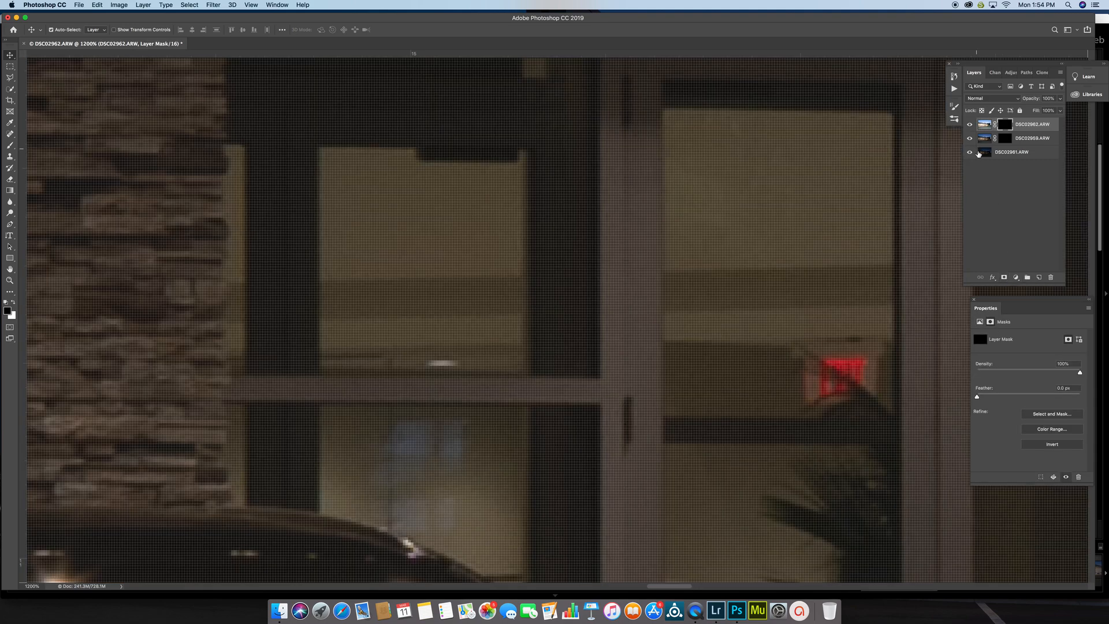
click(979, 153)
key(super+0)
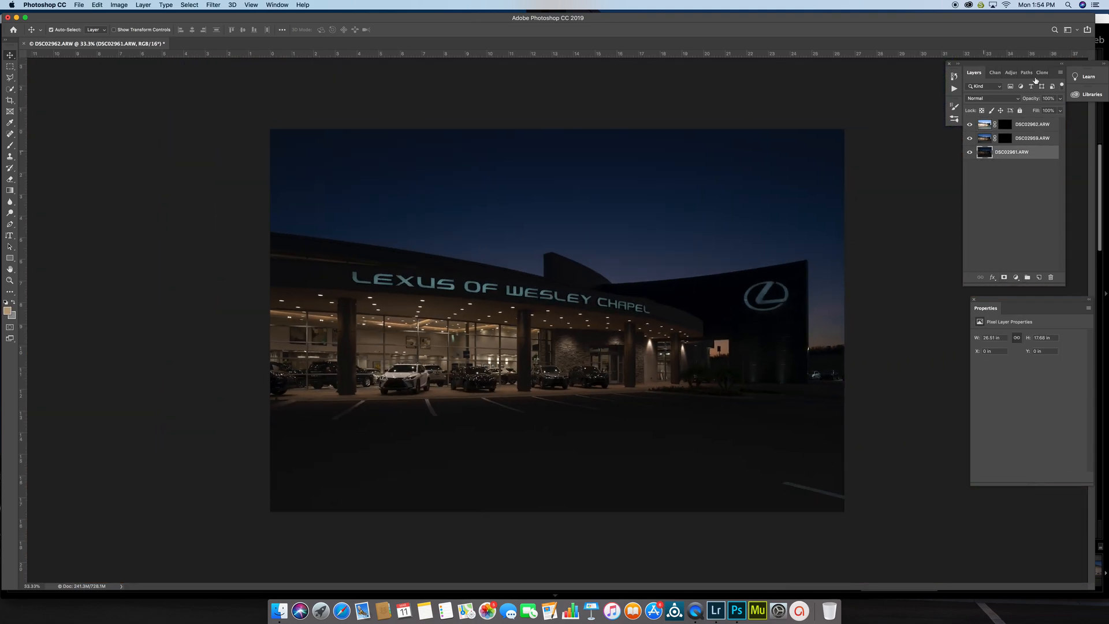
Load the composite RGB channel of DSC02961.ARW as a luminosity selection and save it as a new alpha channel.
click(995, 73)
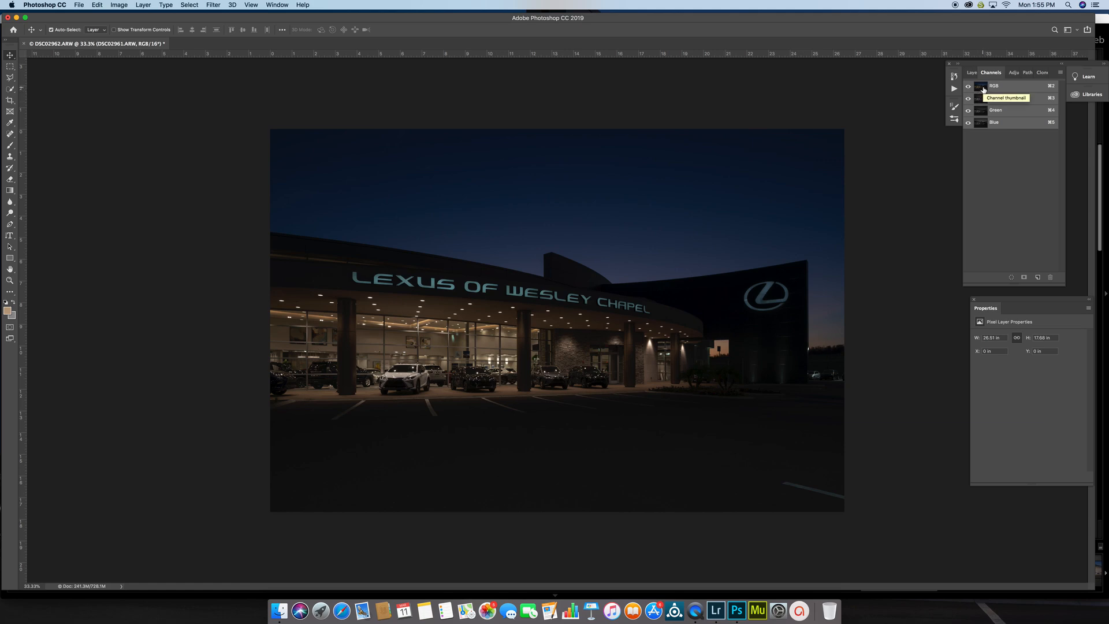
click(973, 74)
click(988, 73)
super+click(981, 88)
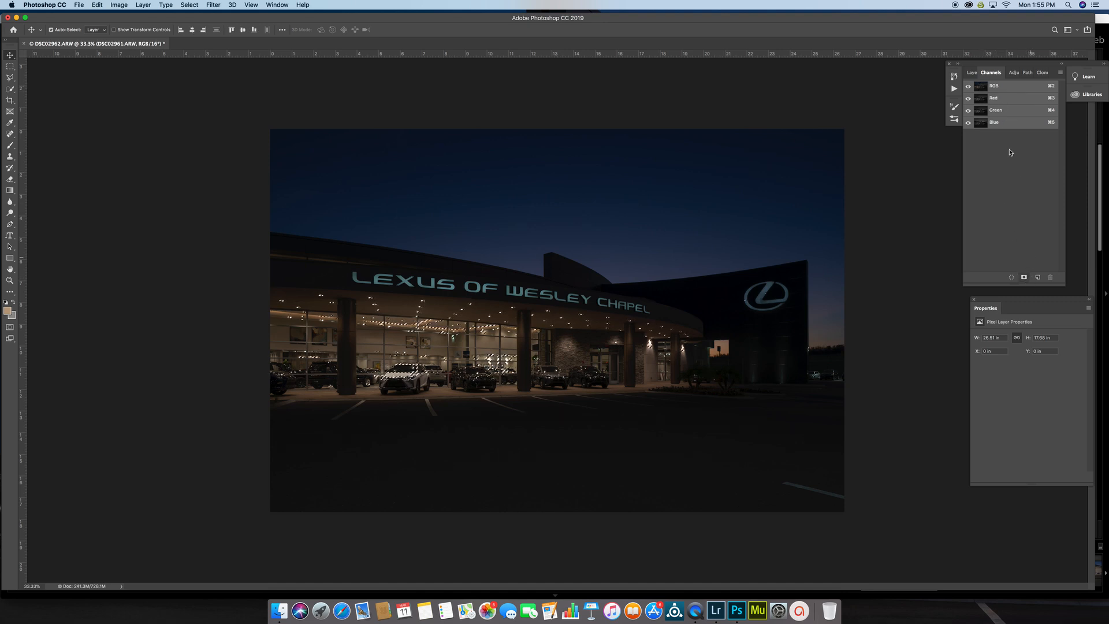
click(1023, 276)
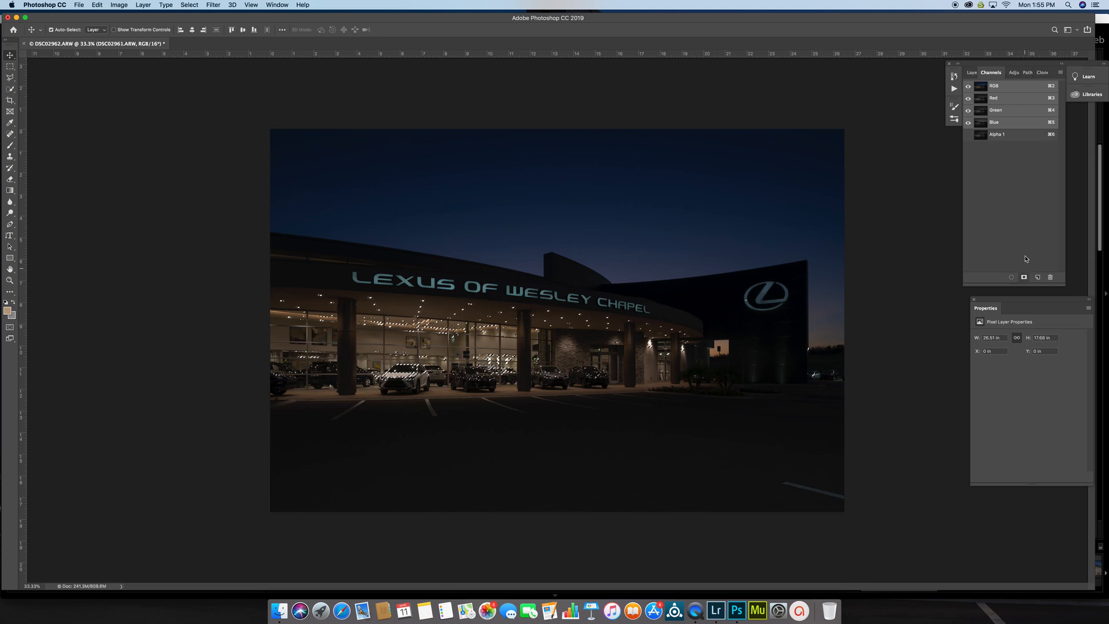
Deselect and apply a Curves contrast adjustment to the Alpha 1 channel, lowering the shadows to about input 96, output 43, and raising the highlights.
click(998, 136)
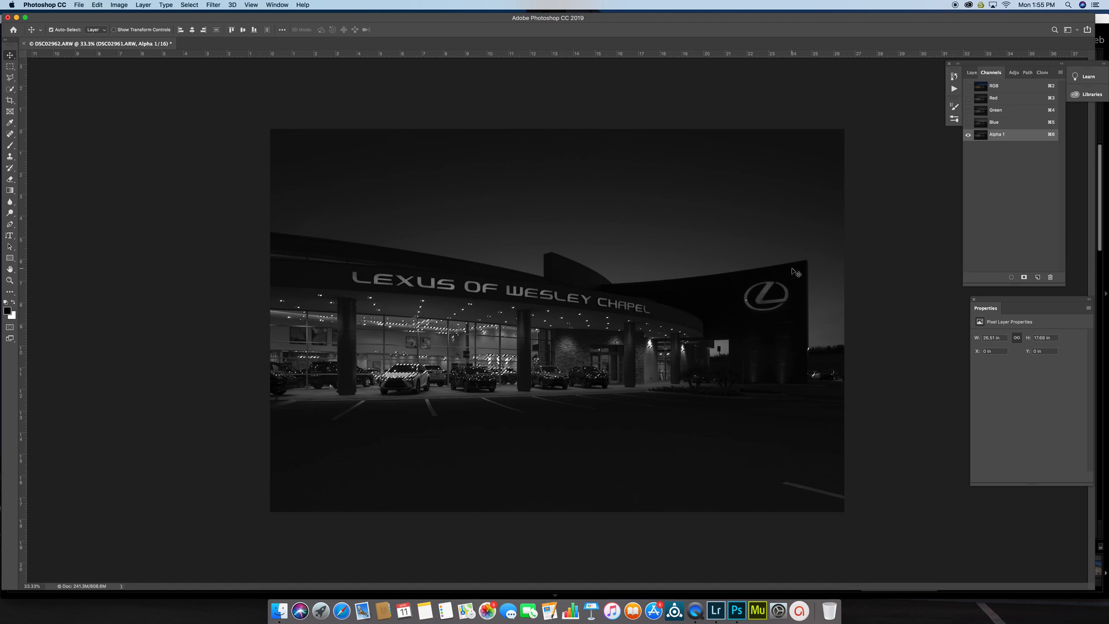
key(super+d)
key(super+m)
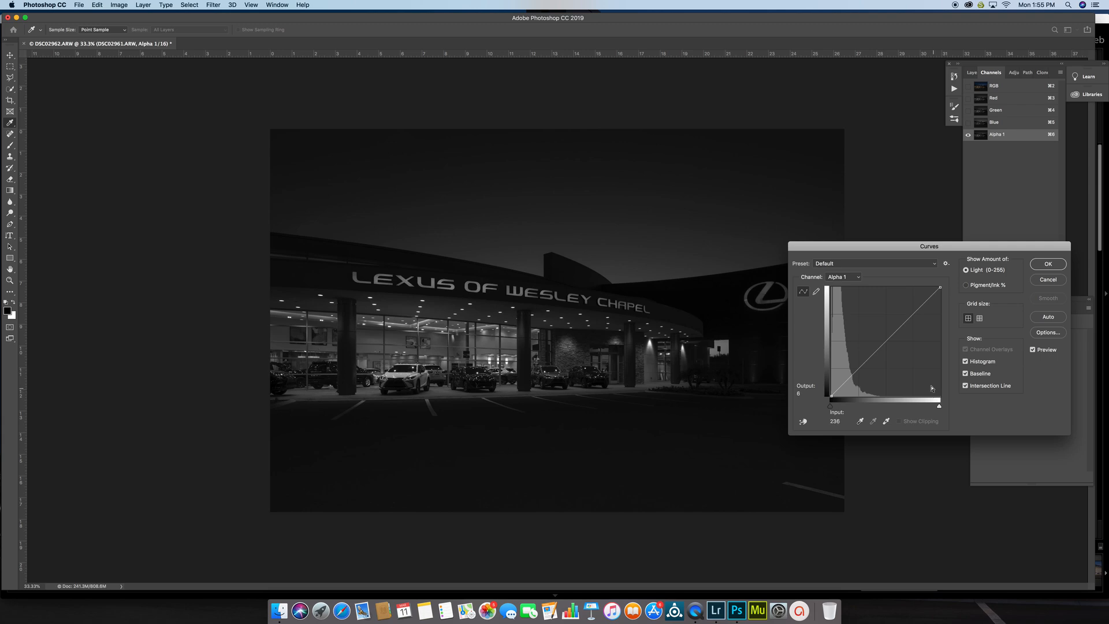
drag(920, 308, 918, 289)
drag(872, 341, 873, 378)
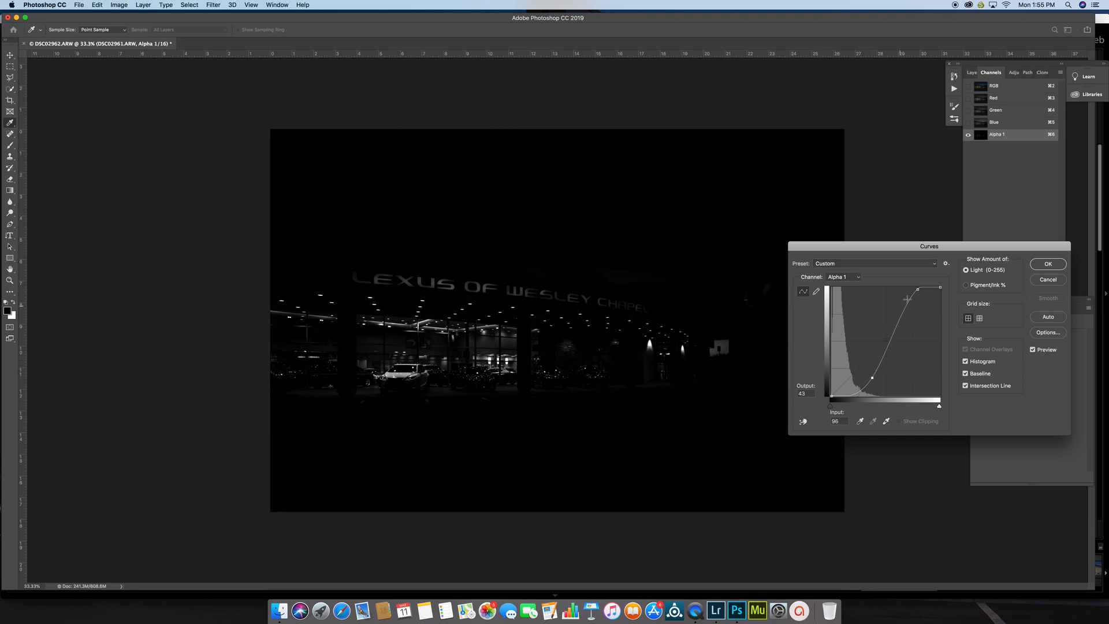
drag(918, 289, 910, 301)
click(872, 377)
drag(872, 378, 873, 378)
click(1048, 264)
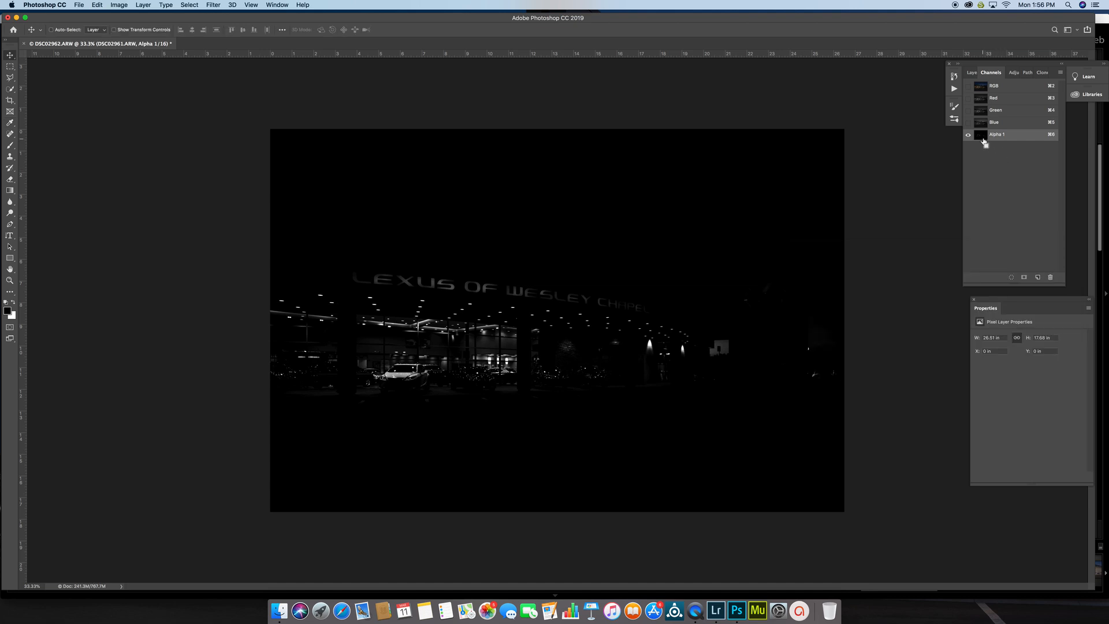
Load the Alpha 1 channel as a selection and return to the layers with only the RGB composite displayed.
super+click(984, 141)
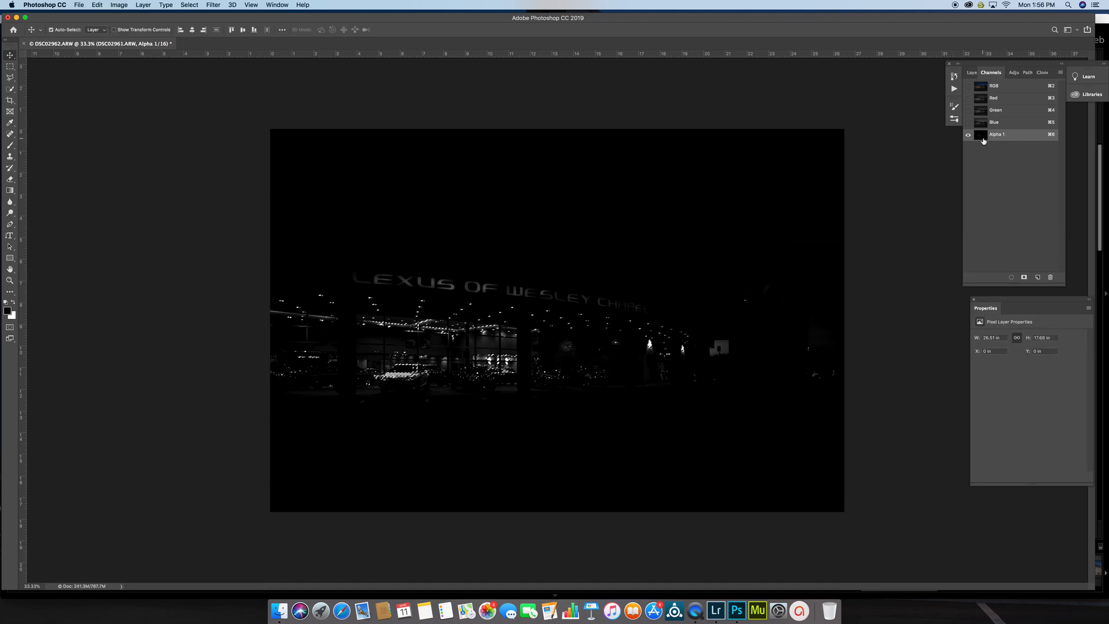
click(968, 86)
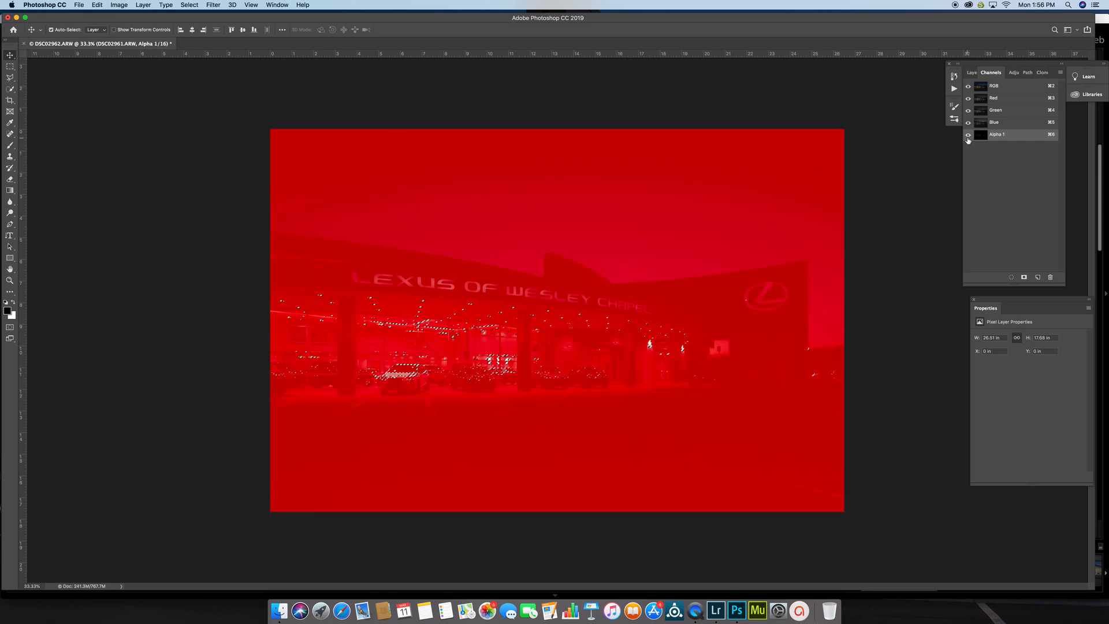
click(968, 137)
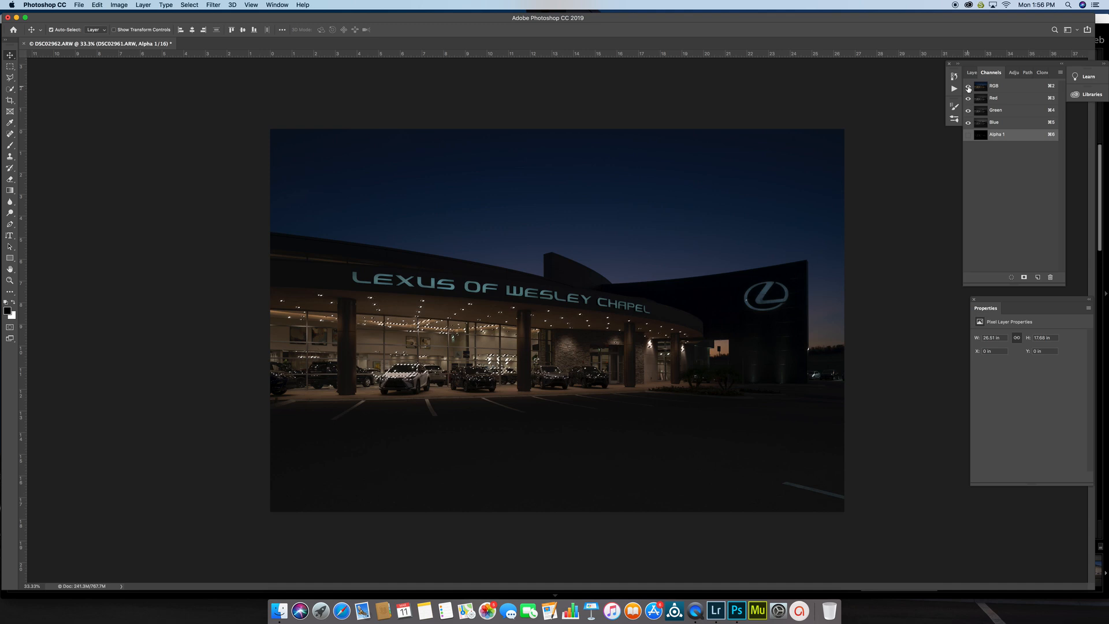
click(971, 72)
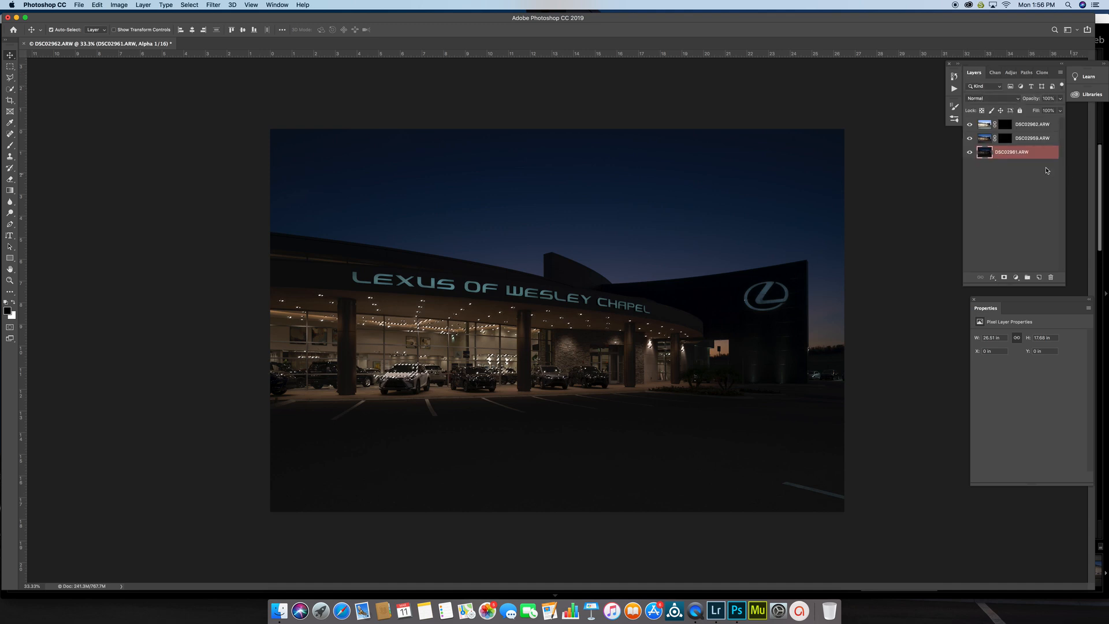
Make the DSC02959.ARW layer mask active and swap the foreground and background colors back and forth, leaving black as the foreground.
click(1005, 139)
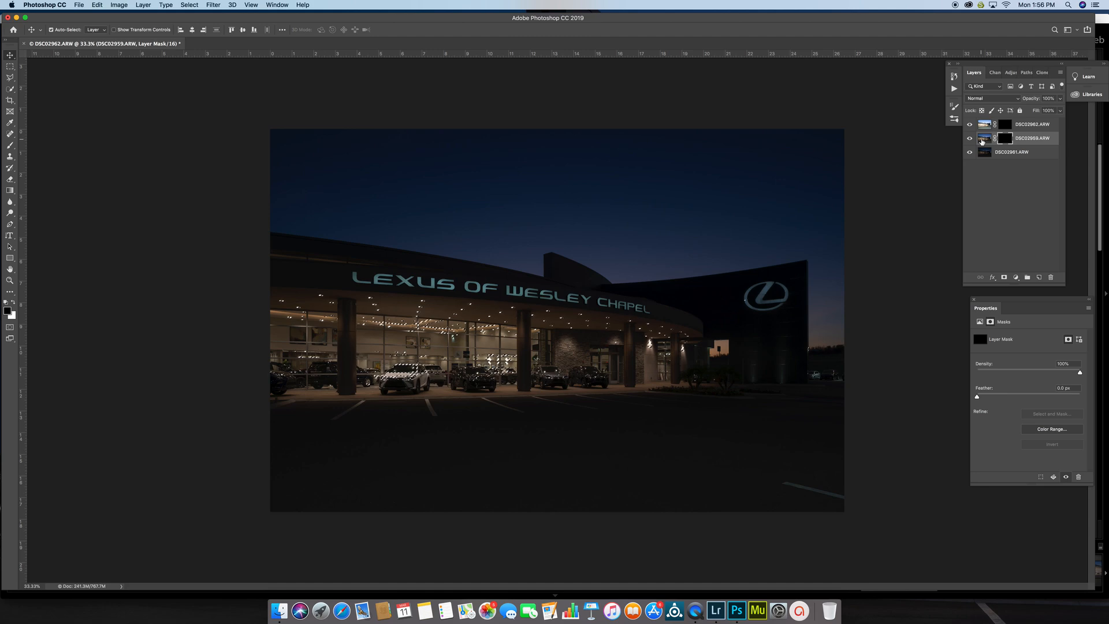
click(982, 141)
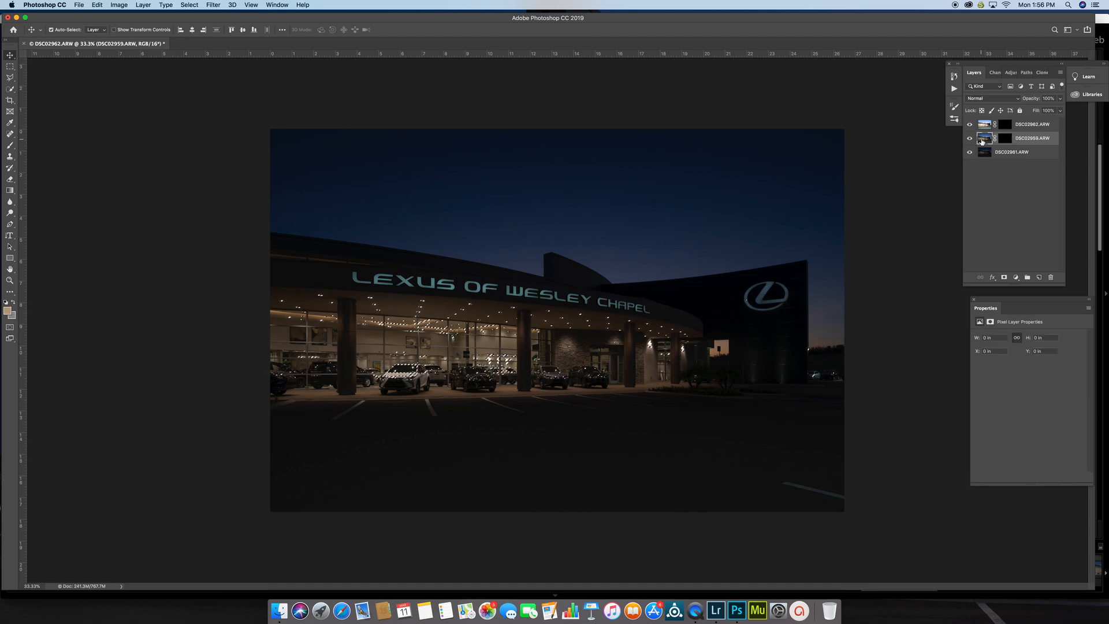
click(1006, 141)
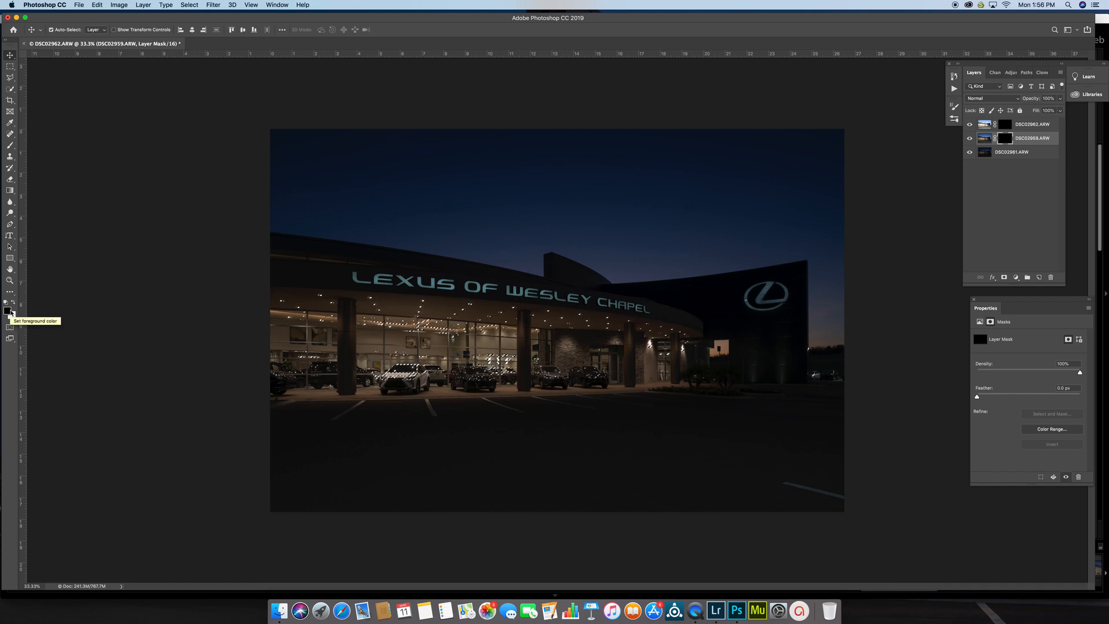
key(x)
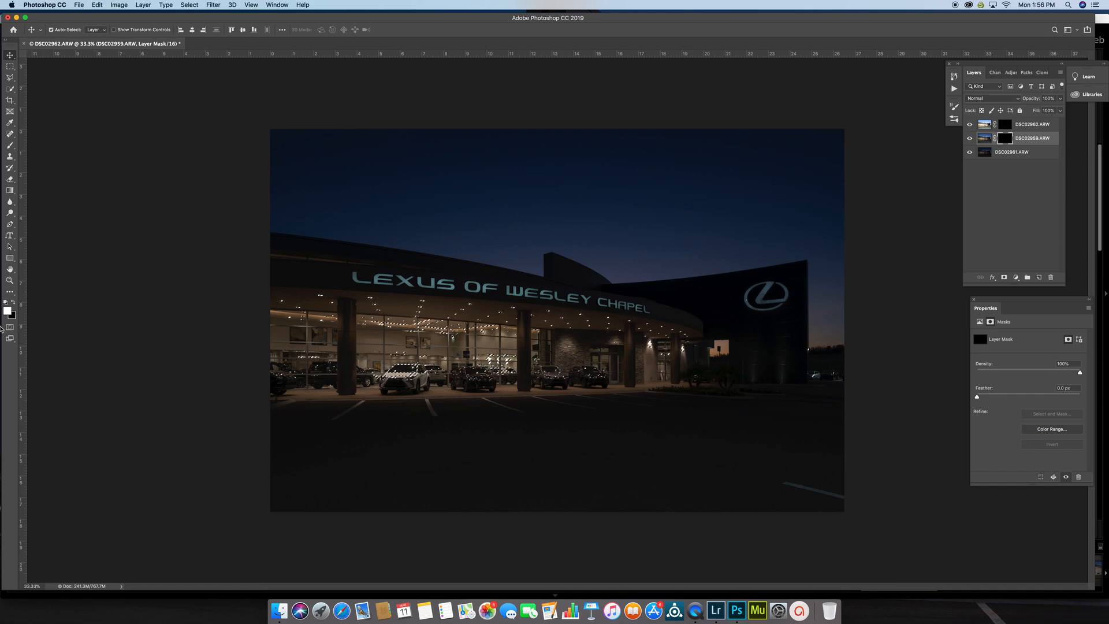
click(14, 302)
key(x)
key(x)
key(x)
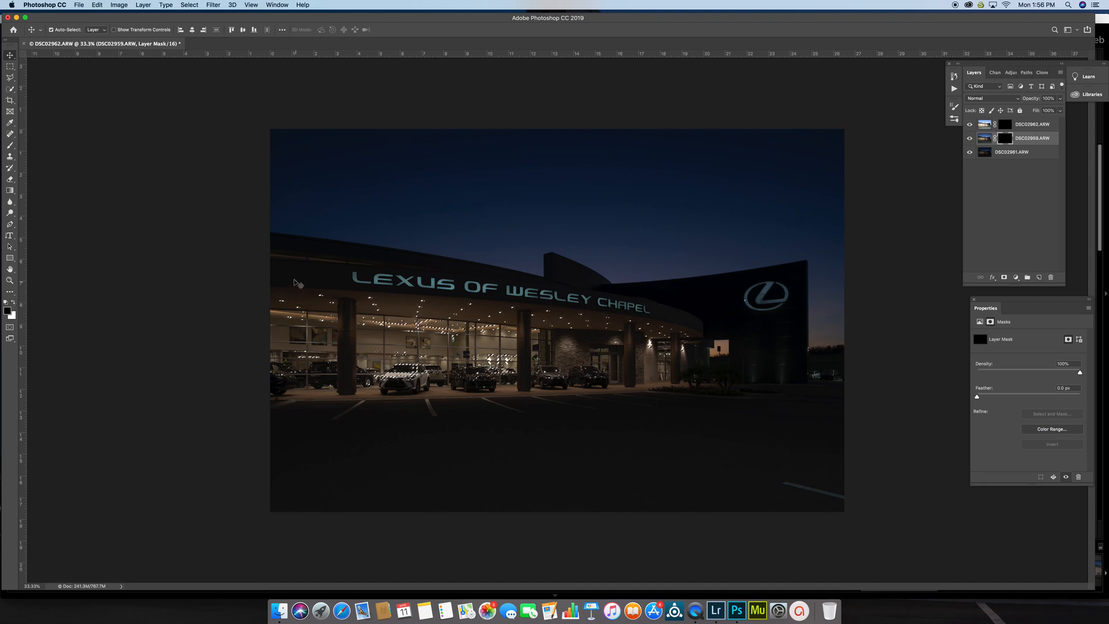
Activate the Brush tool, check its hardness and enlarge the brush to 1200 px for painting on the mask.
key(b)
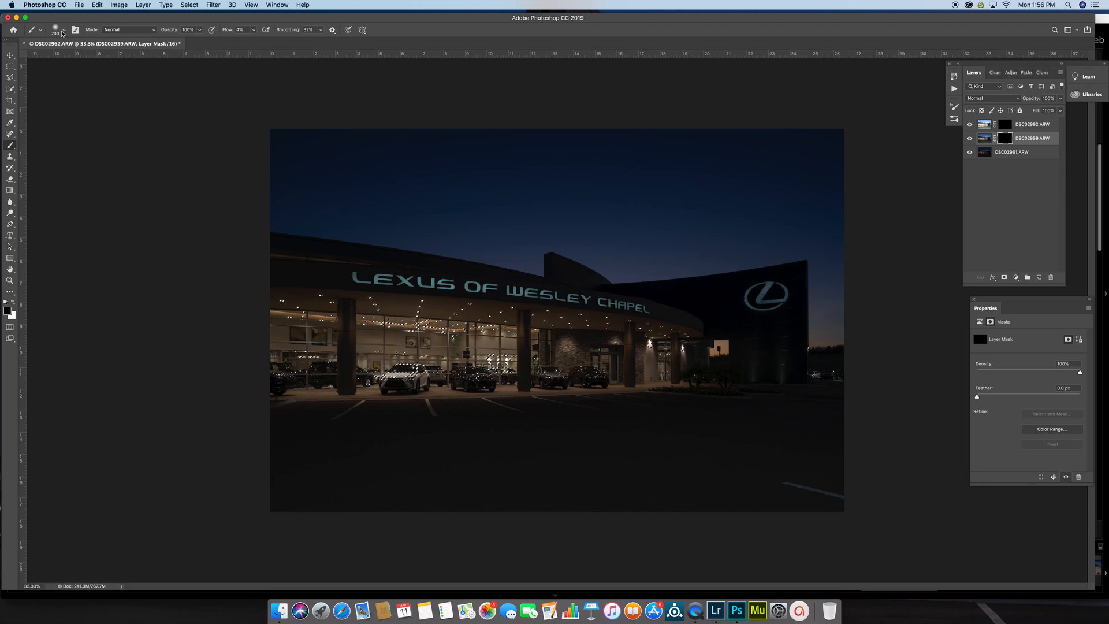
click(56, 32)
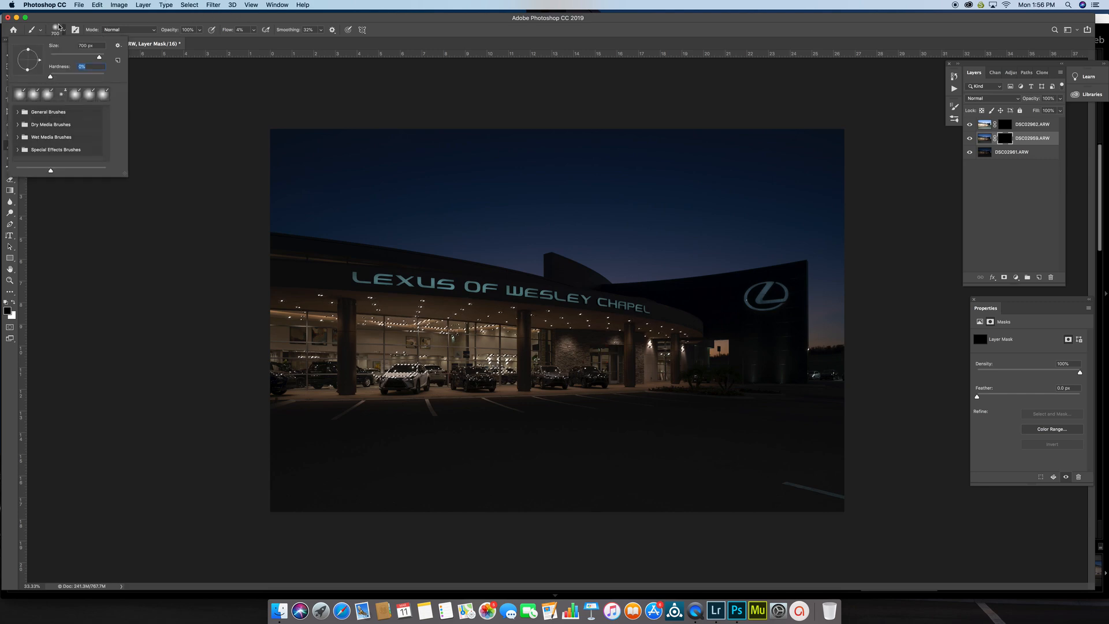
click(54, 30)
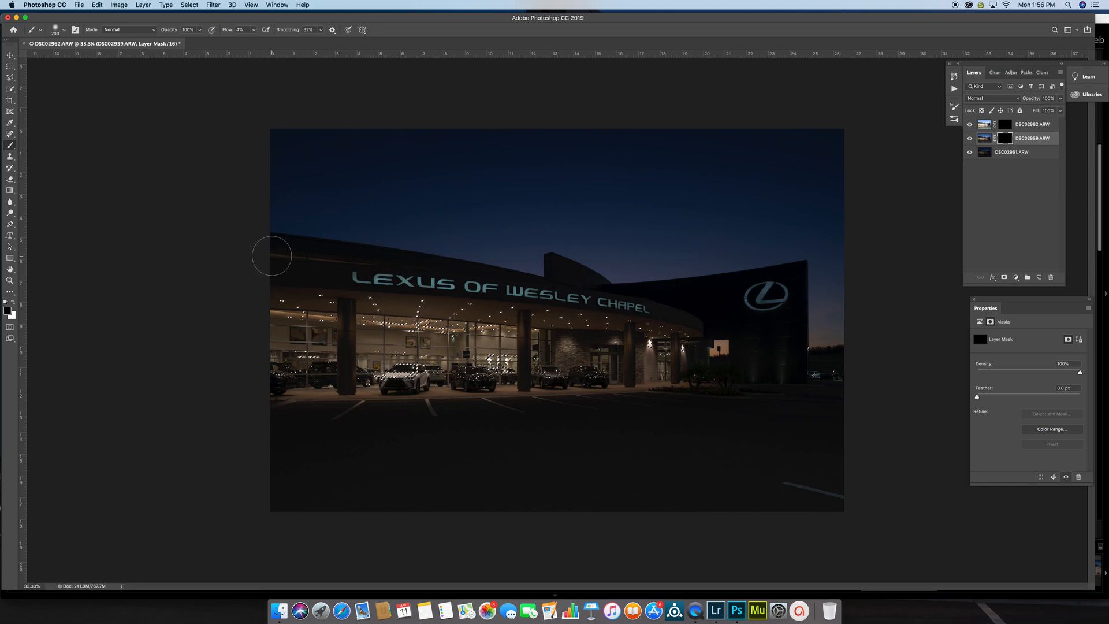
key(bracketright)
key(bracketright)
key(bracketright)
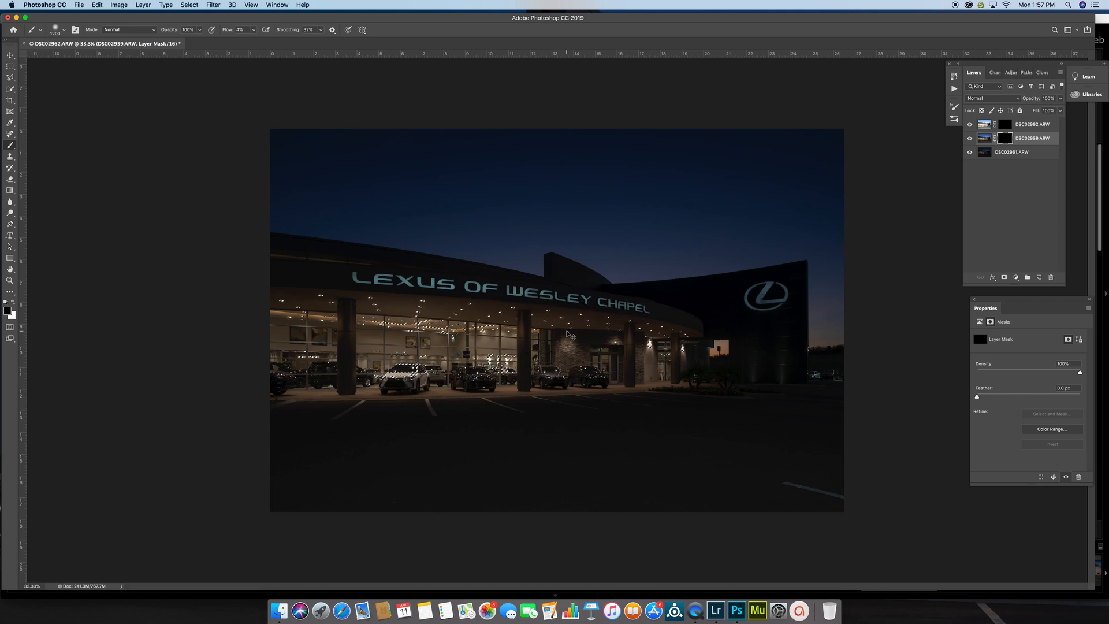
Invert the luminosity selection and feather it by 1 pixel.
key(super+a)
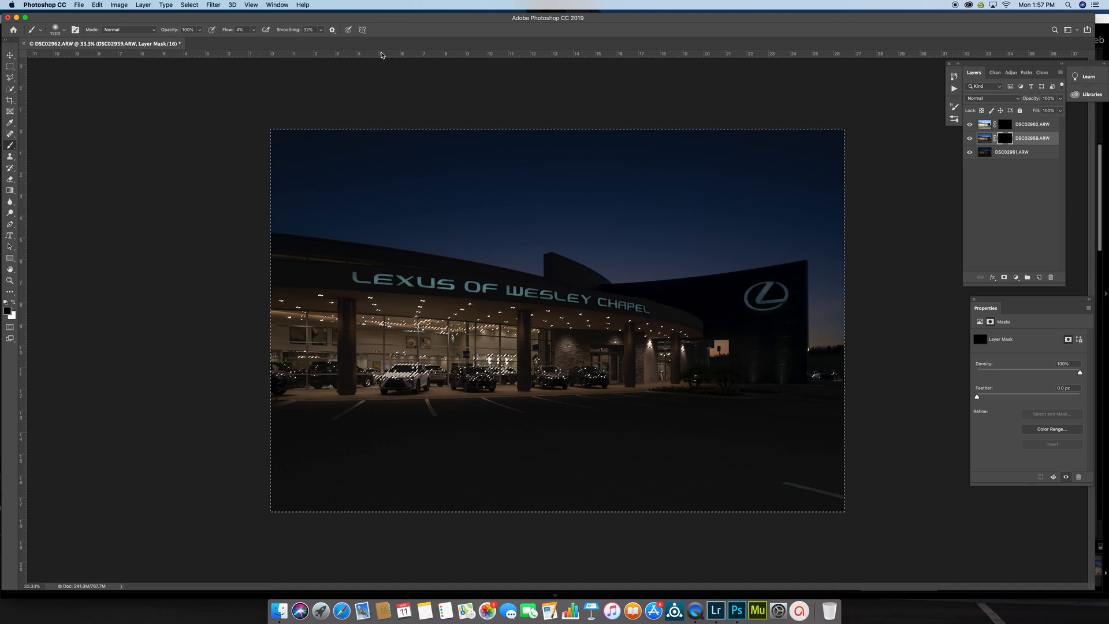
key(shift+F6)
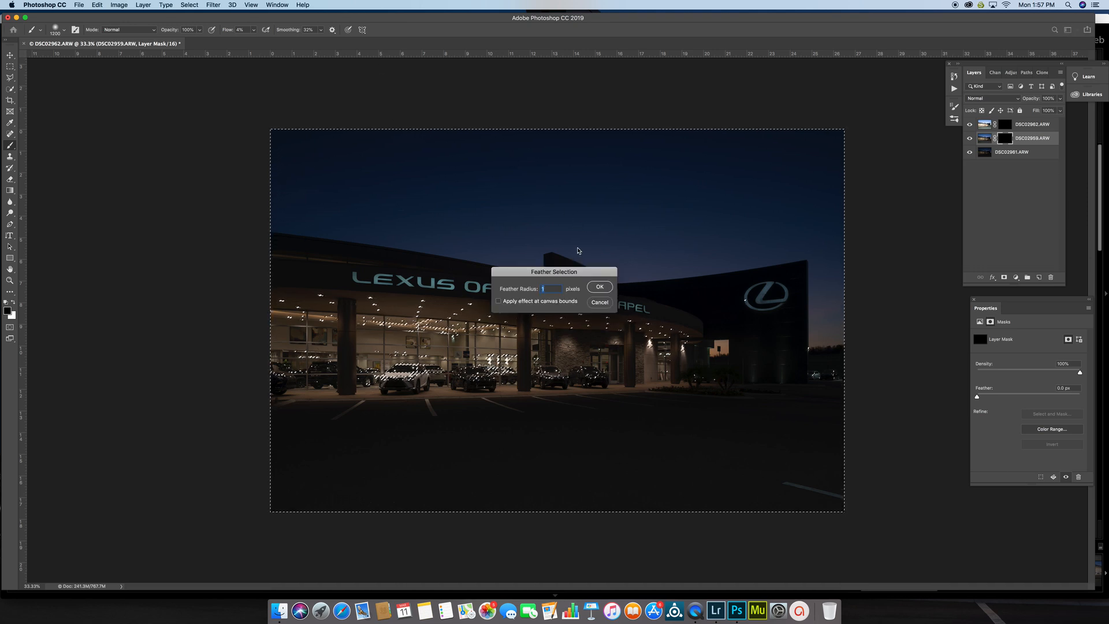
click(599, 288)
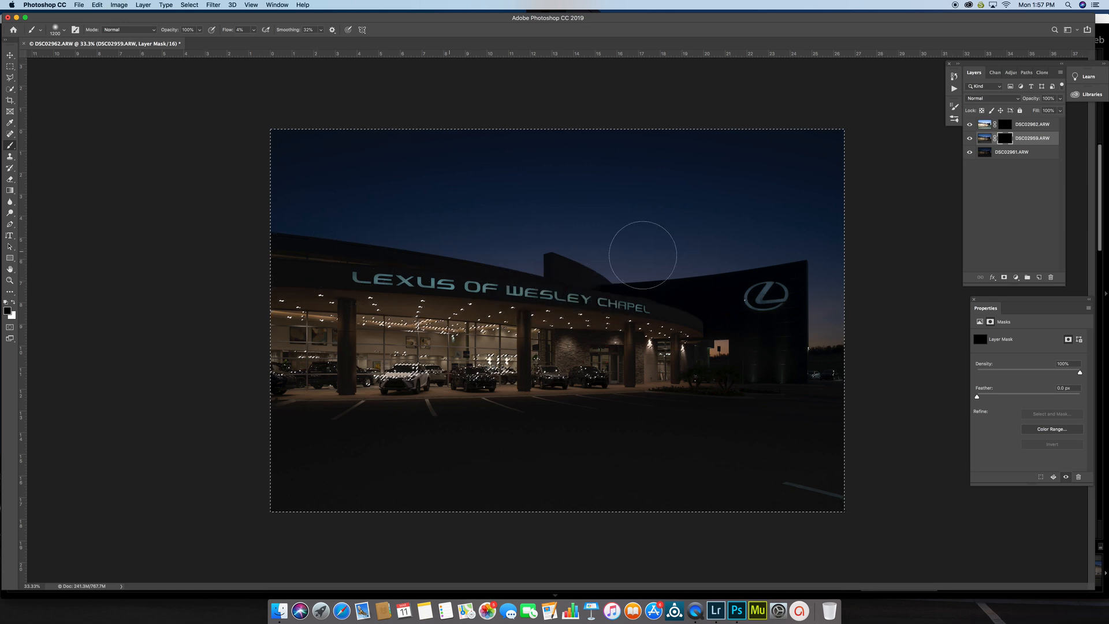
Enlarge the brush to 2000 px and set its flow to 9%.
key(])
key(])
key(])
key(])
key(])
key(])
key(])
key(])
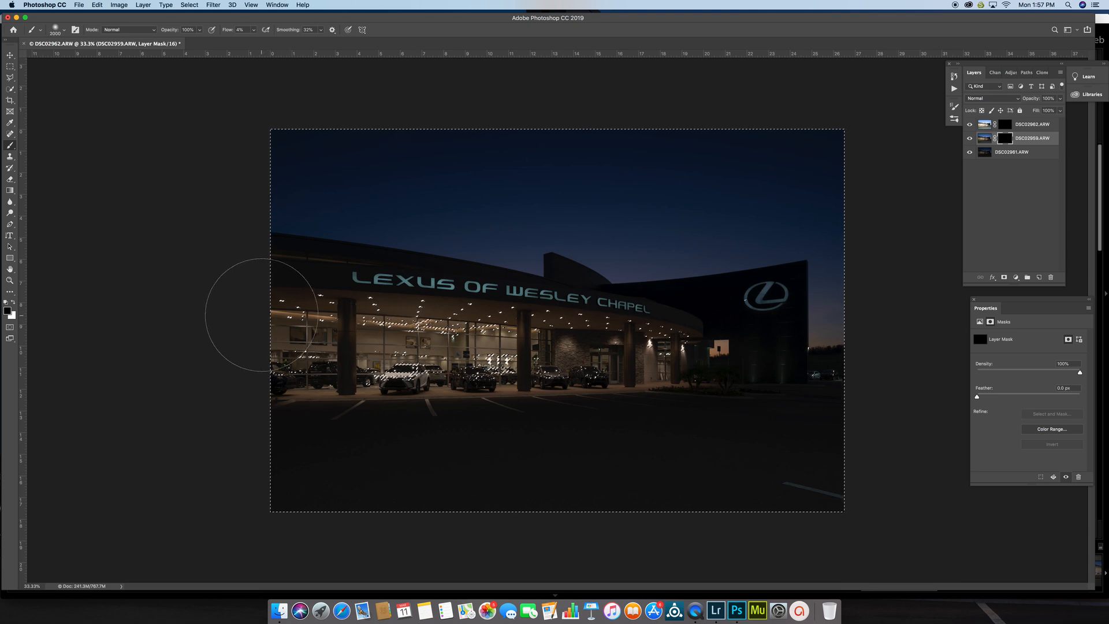
click(232, 31)
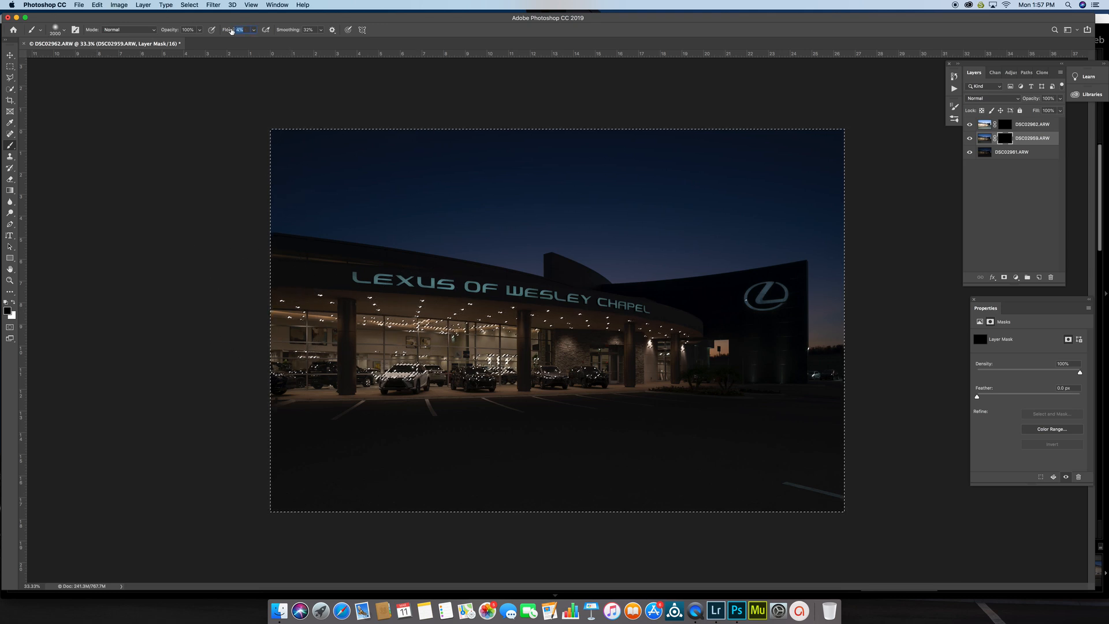
text(9)
key(Return)
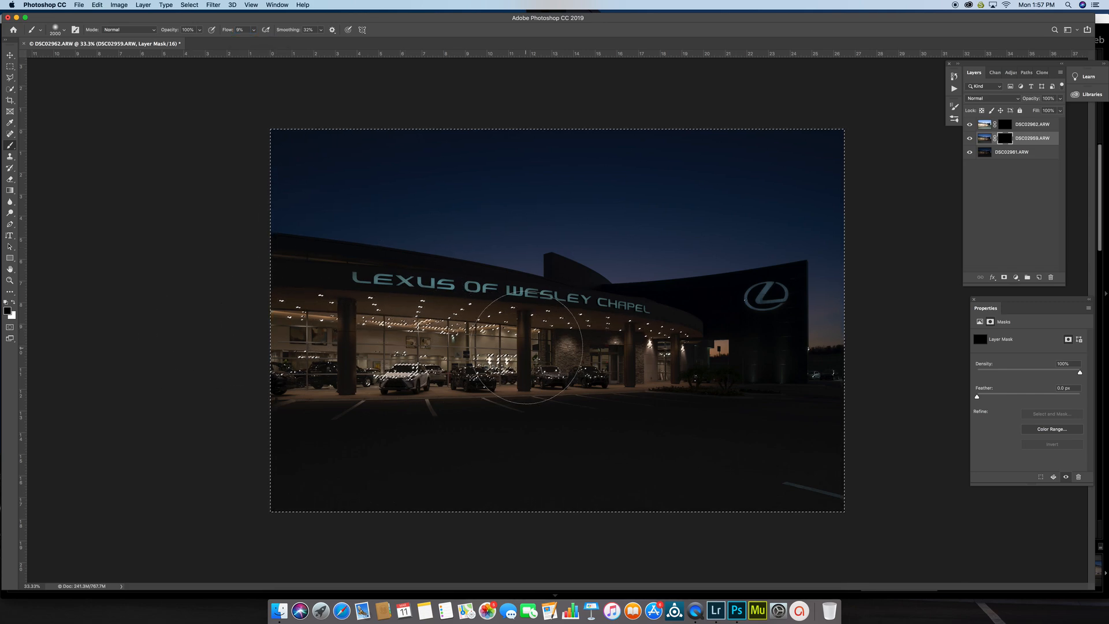
Paint white across the showroom and entrance on the DSC02959.ARW mask and hide the selection edges.
key(x)
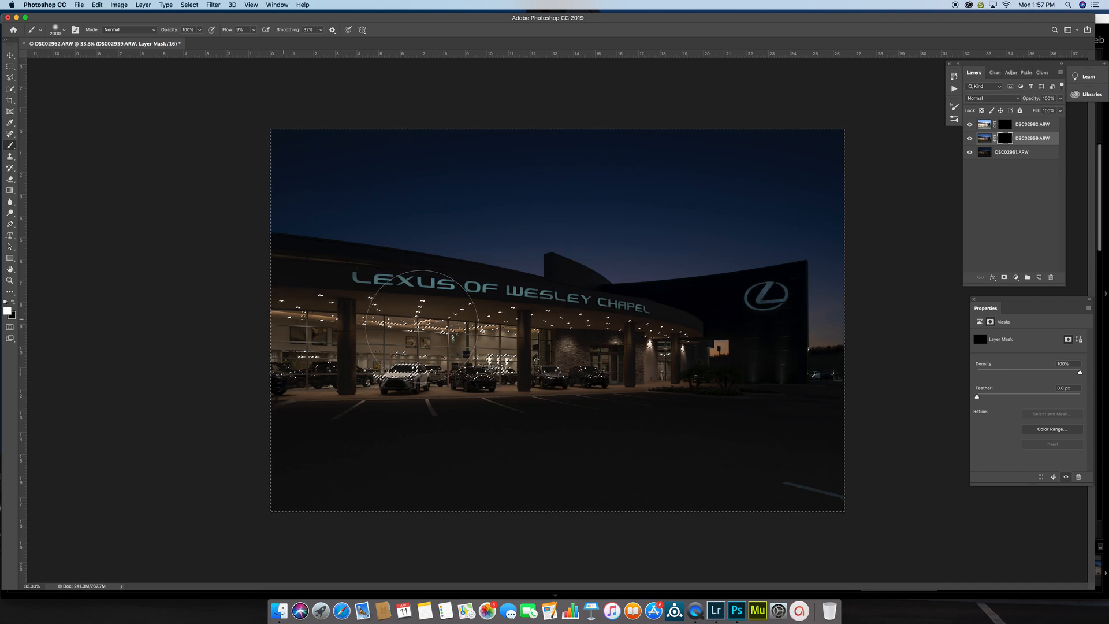
mouse_move(534, 336)
mouse_down()
mouse_move(480, 339)
mouse_move(639, 353)
mouse_move(402, 354)
mouse_up()
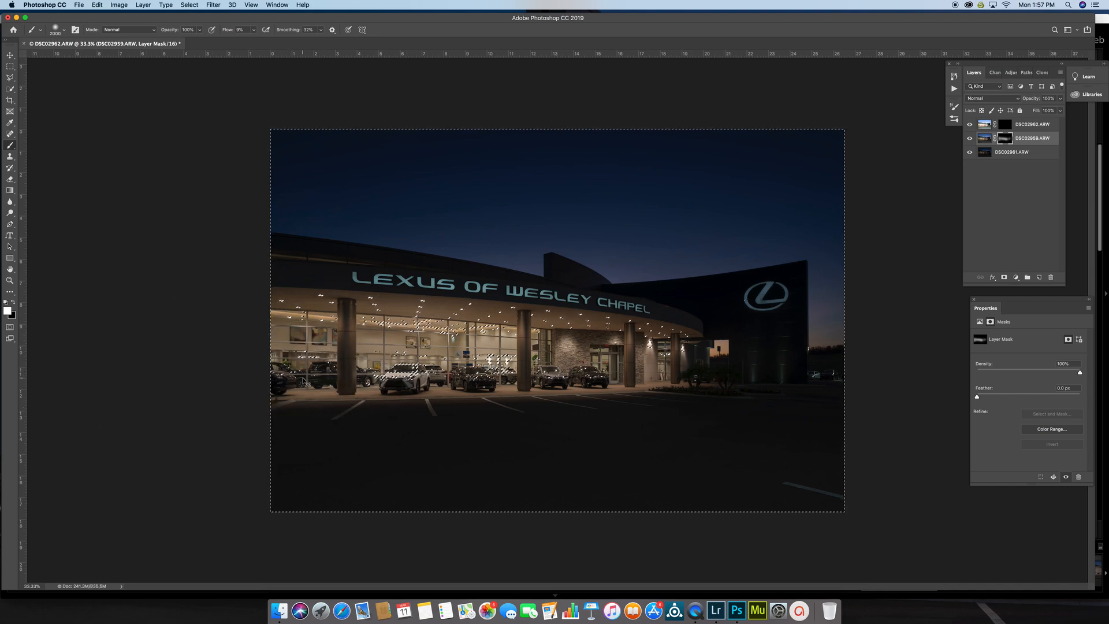
key(super+h)
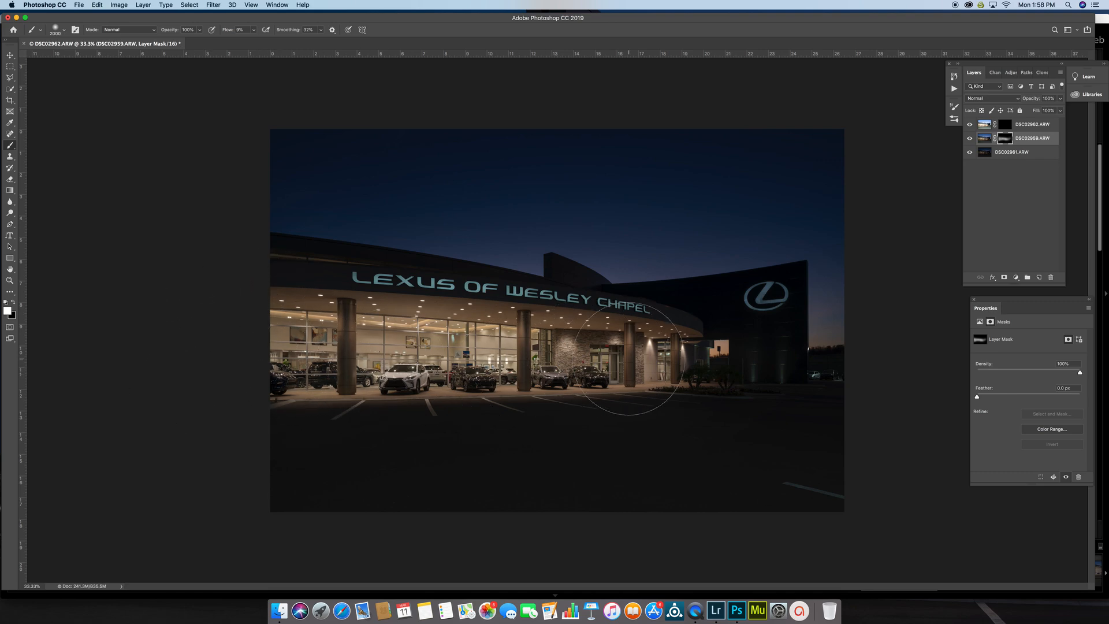
Shrink the brush to 700 px and paint the DSC02959.ARW mask white along the sign, canopy and storefront.
key(super+plus)
key(super+plus)
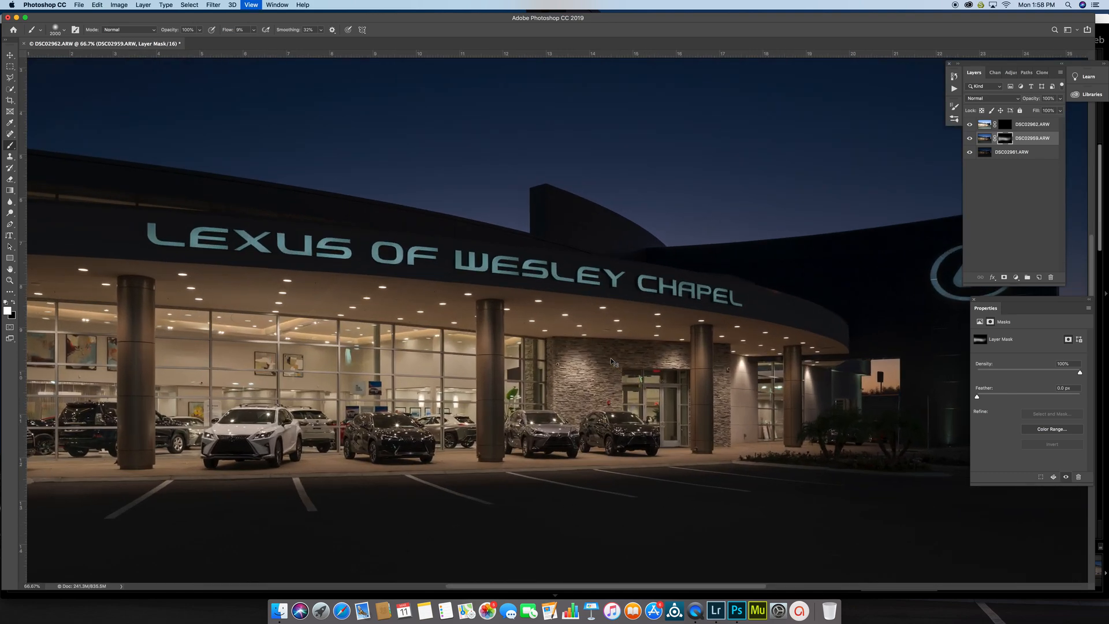
scroll(611, 359, right, 8)
key(bracketleft)
scroll(462, 412, right, 2)
key(bracketleft)
key(bracketleft)
key(bracketleft)
key(bracketleft)
key(bracketleft)
key(bracketleft)
key(bracketleft)
key(bracketleft)
key(bracketleft)
key(bracketleft)
key(bracketleft)
key(bracketleft)
scroll(443, 404, left, 4)
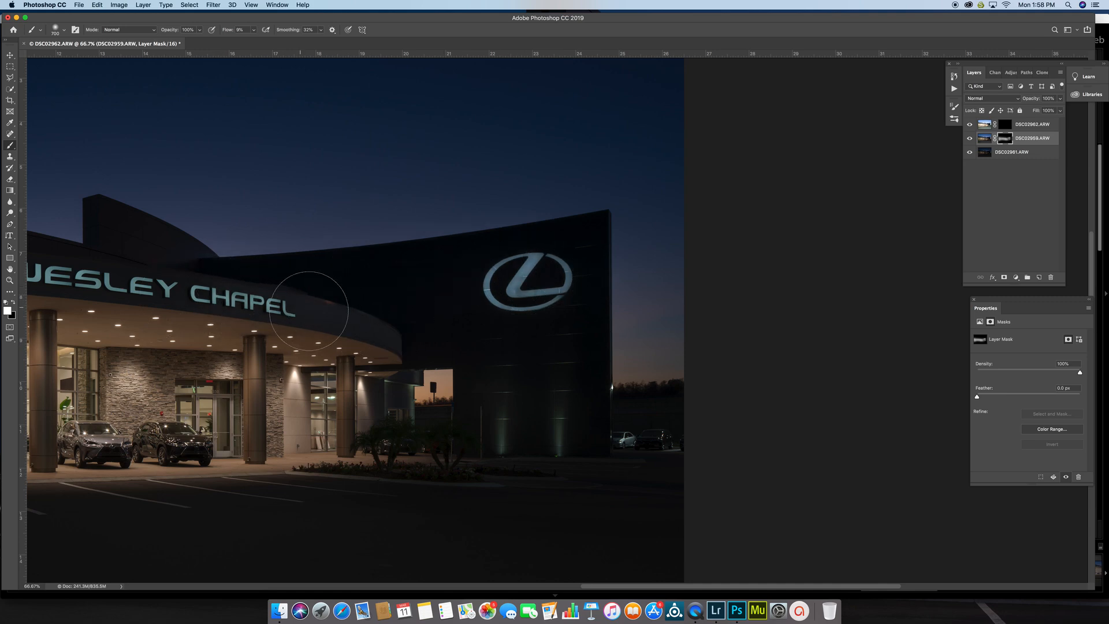
scroll(527, 421, left, 5)
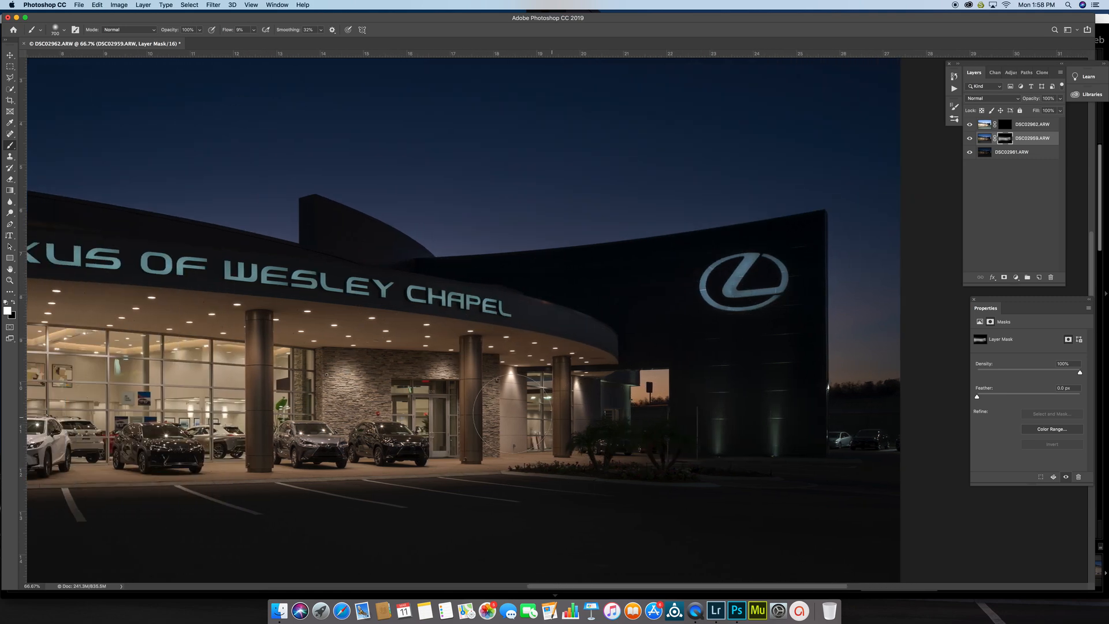
scroll(512, 413, left, 15)
scroll(842, 356, right, 4)
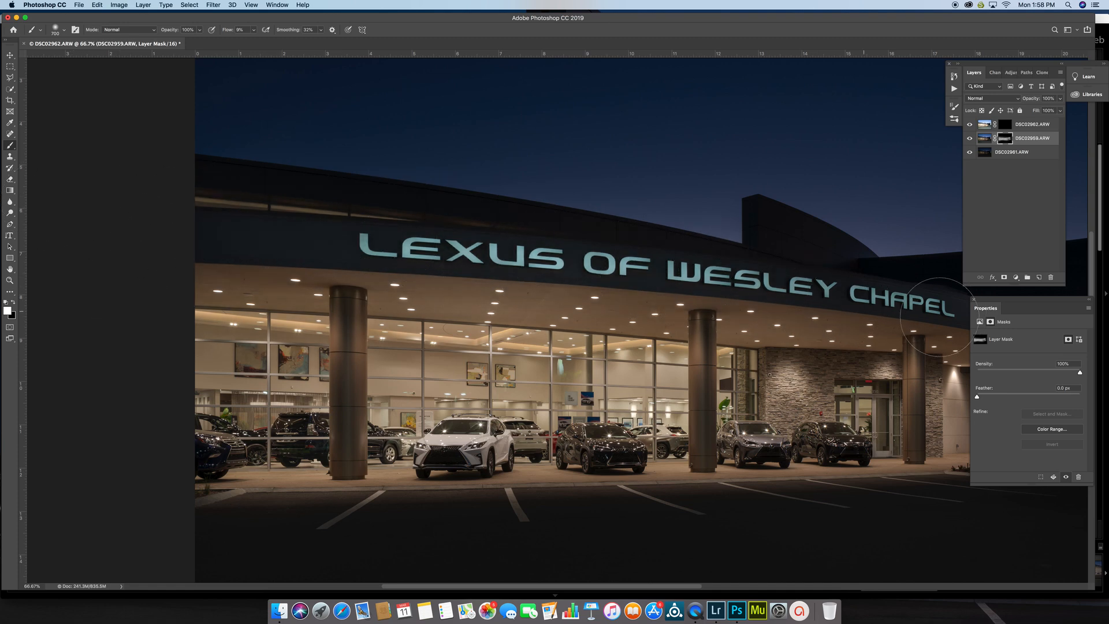
scroll(156, 234, right, 5)
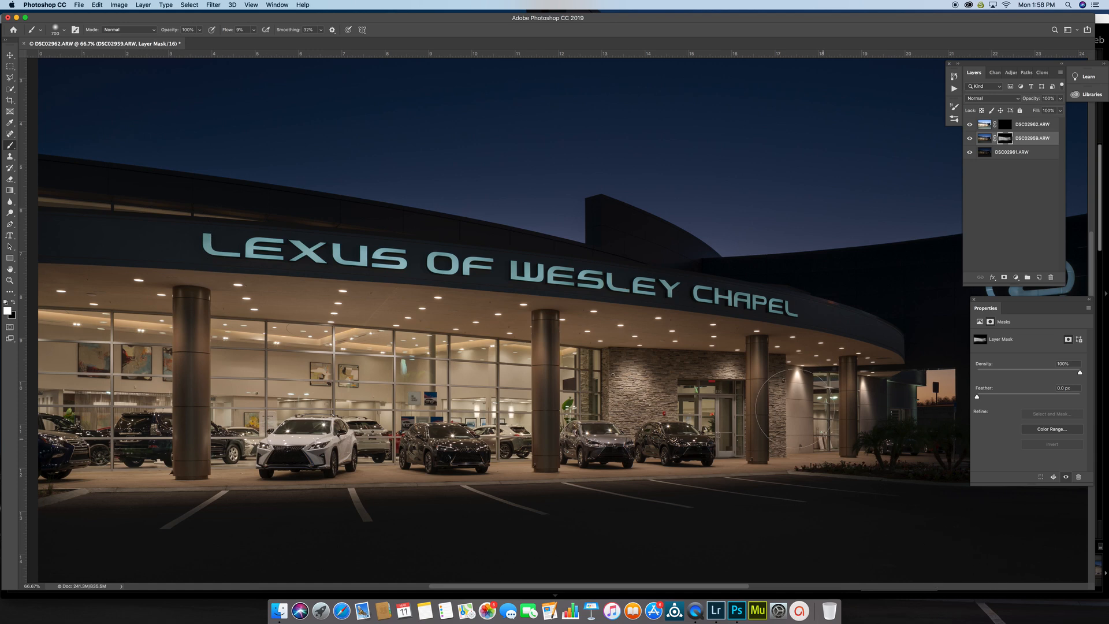
Lower the brush flow to 3%, enlarge the brush to 3400 px and softly paint the sky and building on the DSC02959.ARW mask.
key(super+minus)
key(super+minus)
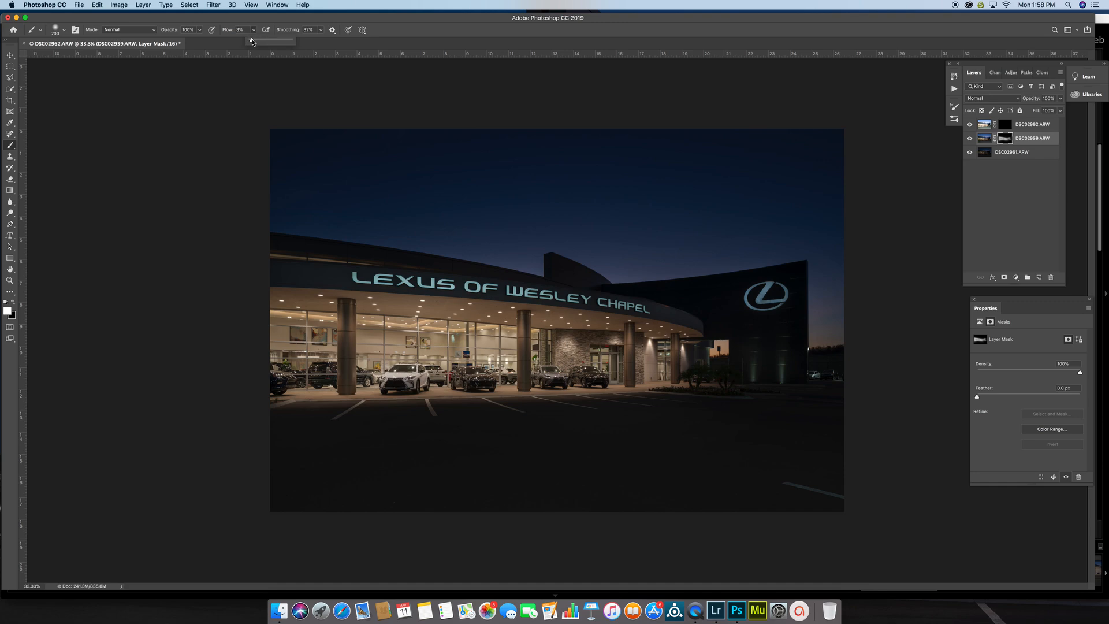
key(bracketright)
key(bracketright)
key(bracketright)
key(bracketright)
key(bracketright)
key(bracketright)
key(bracketright)
key(bracketright)
key(bracketright)
key(bracketright)
key(bracketright)
key(bracketright)
key(bracketright)
key(bracketright)
key(bracketright)
key(bracketright)
key(bracketright)
key(bracketright)
key(bracketright)
key(bracketright)
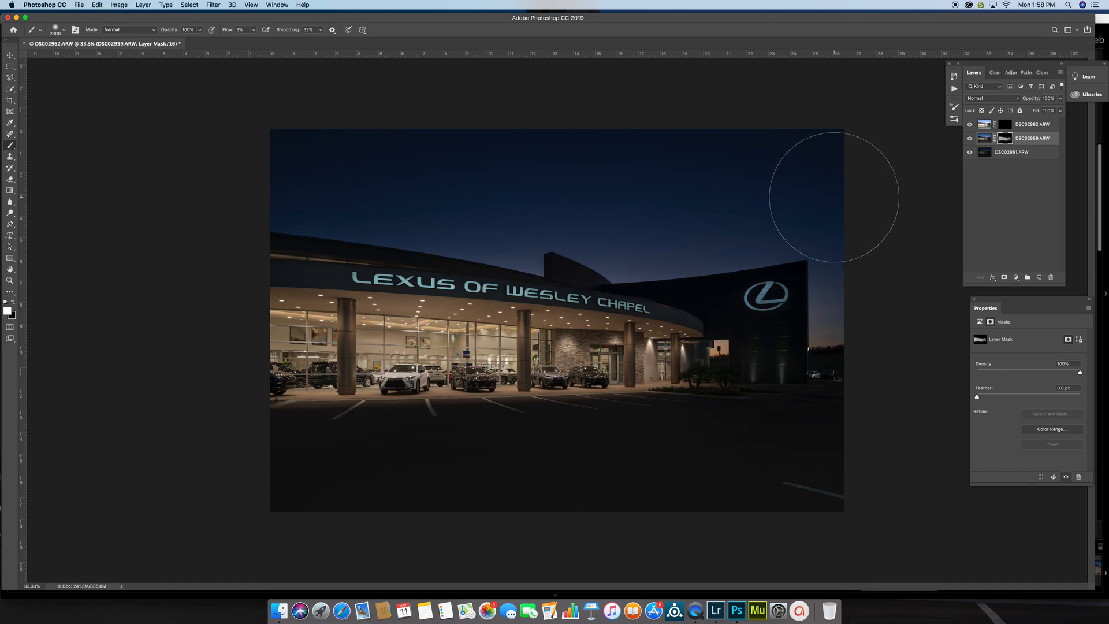
key(bracketright)
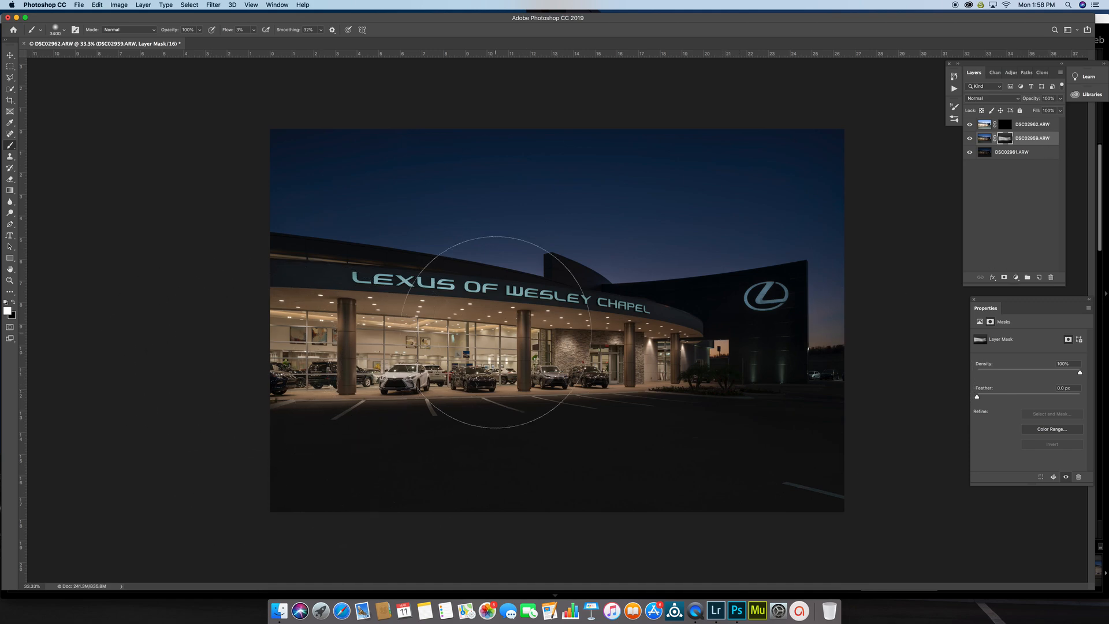
Make the DSC02962.ARW layer mask active for painting.
click(1002, 128)
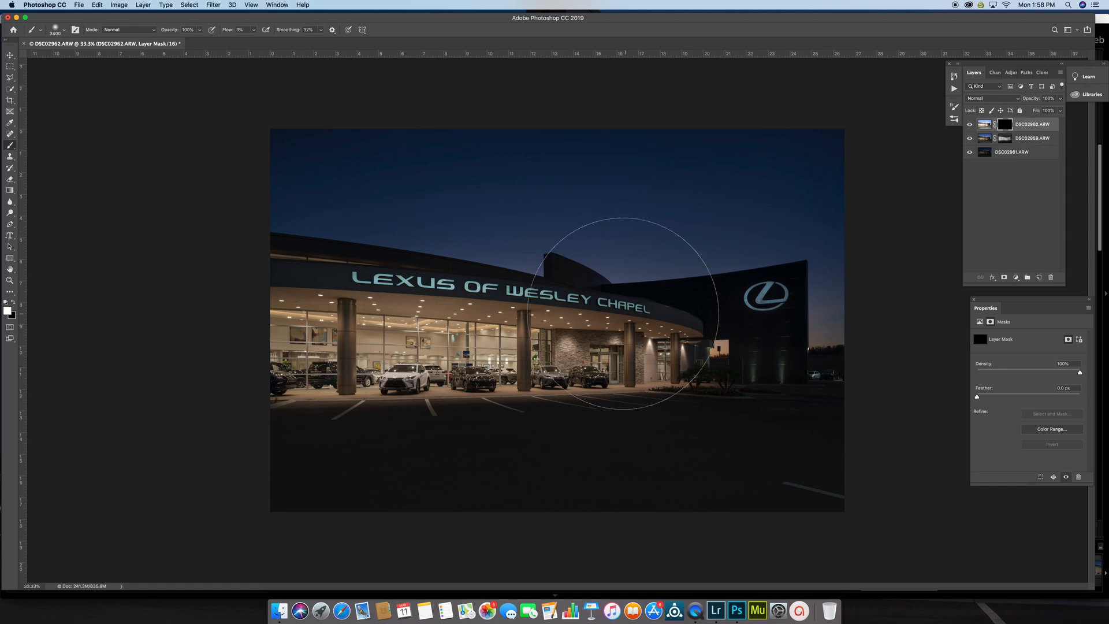
click(995, 124)
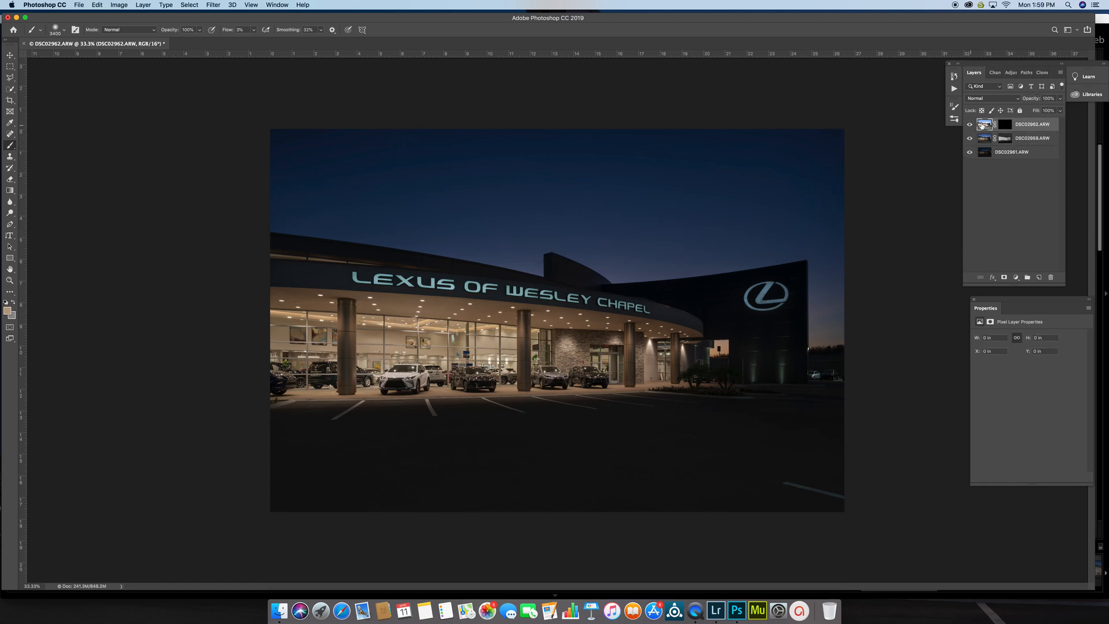
click(1007, 126)
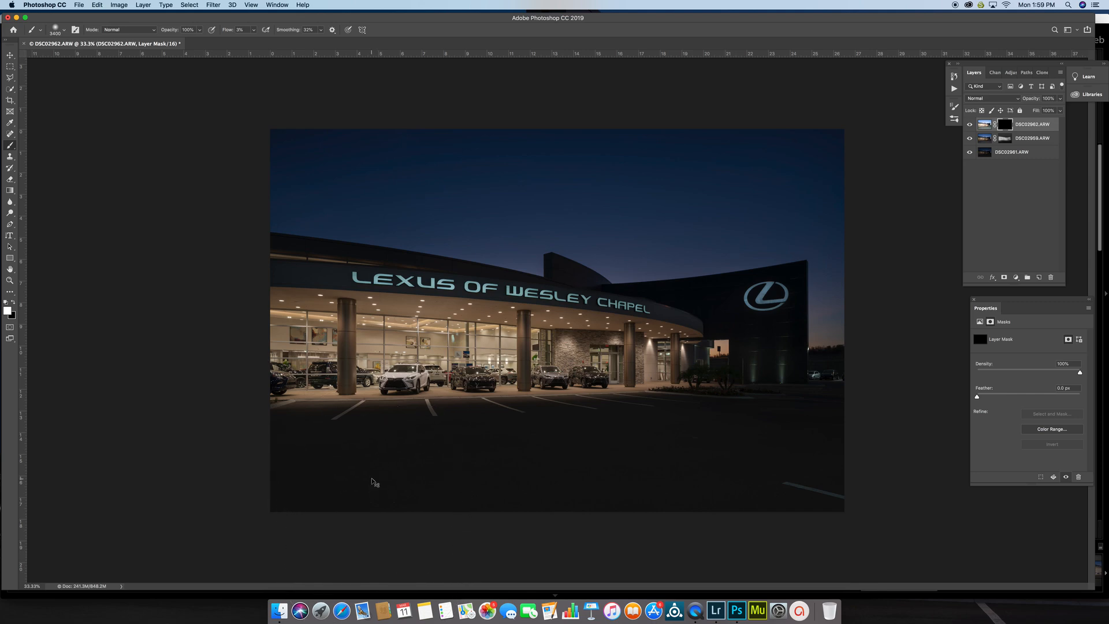
Shrink the brush to 1100 px and paint white on the DSC02962.ARW mask along the storefront pavement, refining the canopy at 700 px.
key(super+plus)
scroll(372, 478, left, 5)
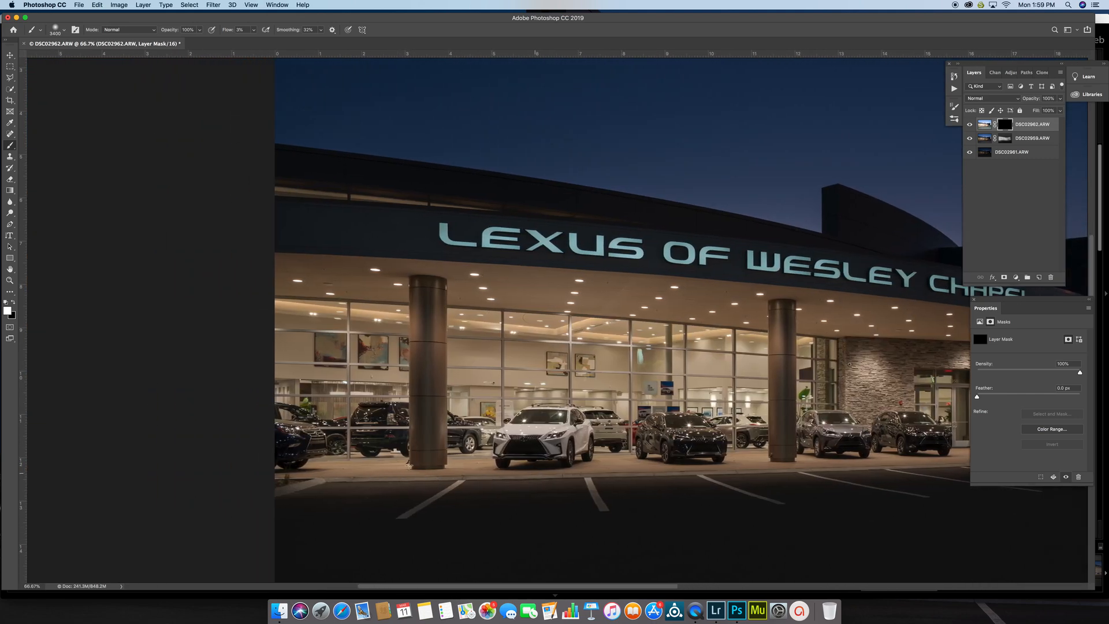
key(bracketleft)
key(bracketleft)
key(bracketleft)
key(bracketleft)
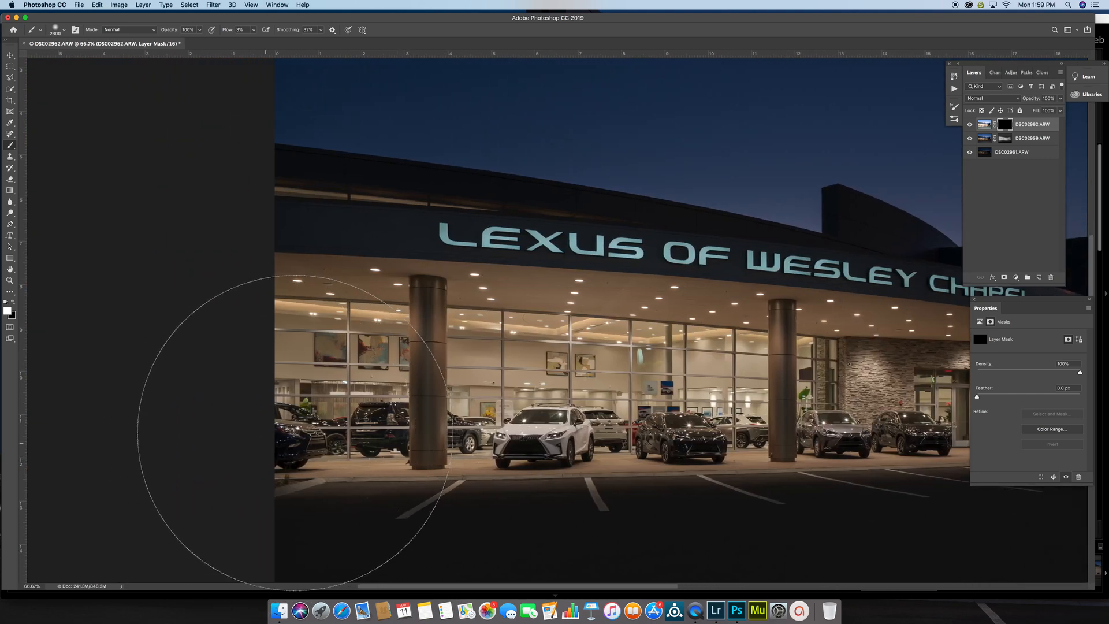
key(bracketleft)
key(bracketleft)
key(bracketleft)
key(bracketleft)
key(bracketleft)
key(bracketleft)
key(bracketleft)
key(bracketleft)
key(bracketleft)
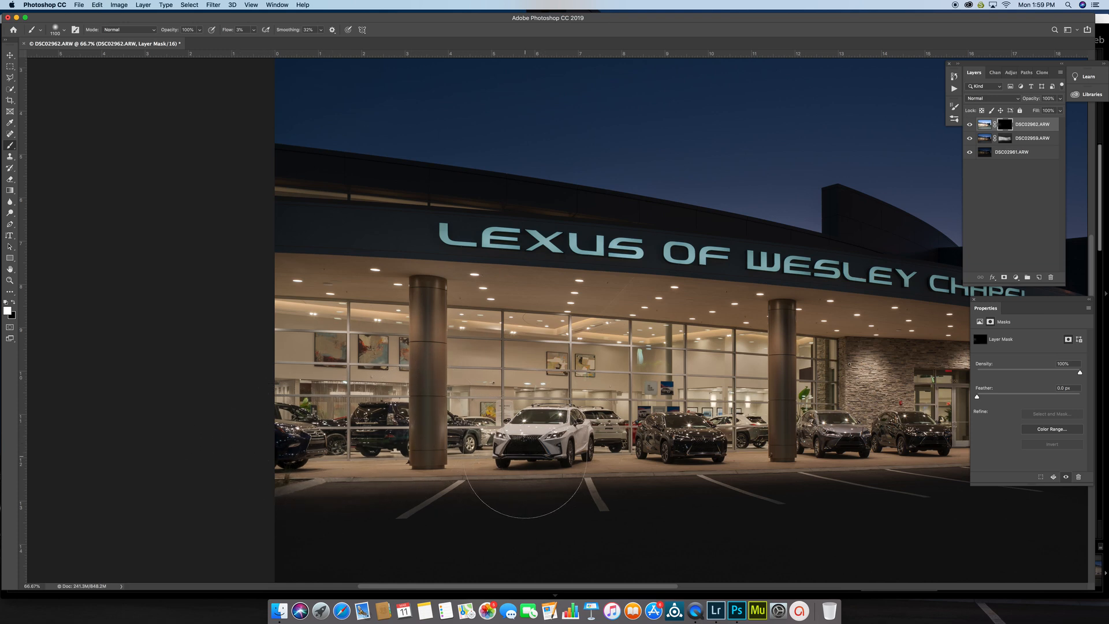
scroll(566, 419, right, 10)
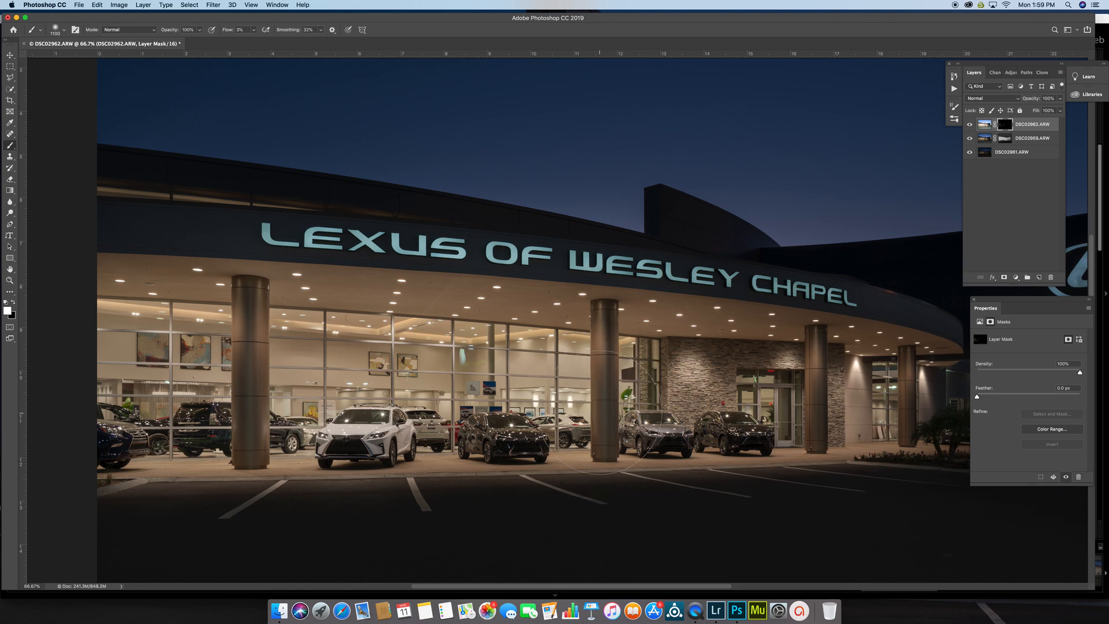
scroll(635, 398, right, 10)
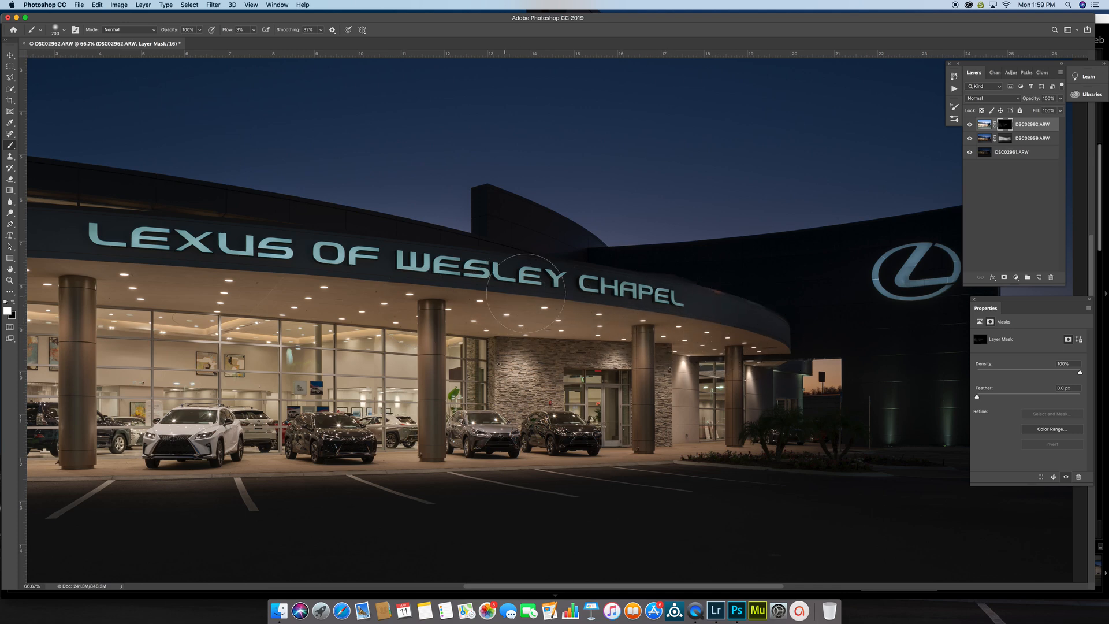
Resize the brush to 1100 px and paint the DSC02962.ARW mask over the dark logo wall and the entrance columns.
scroll(639, 296, right, 20)
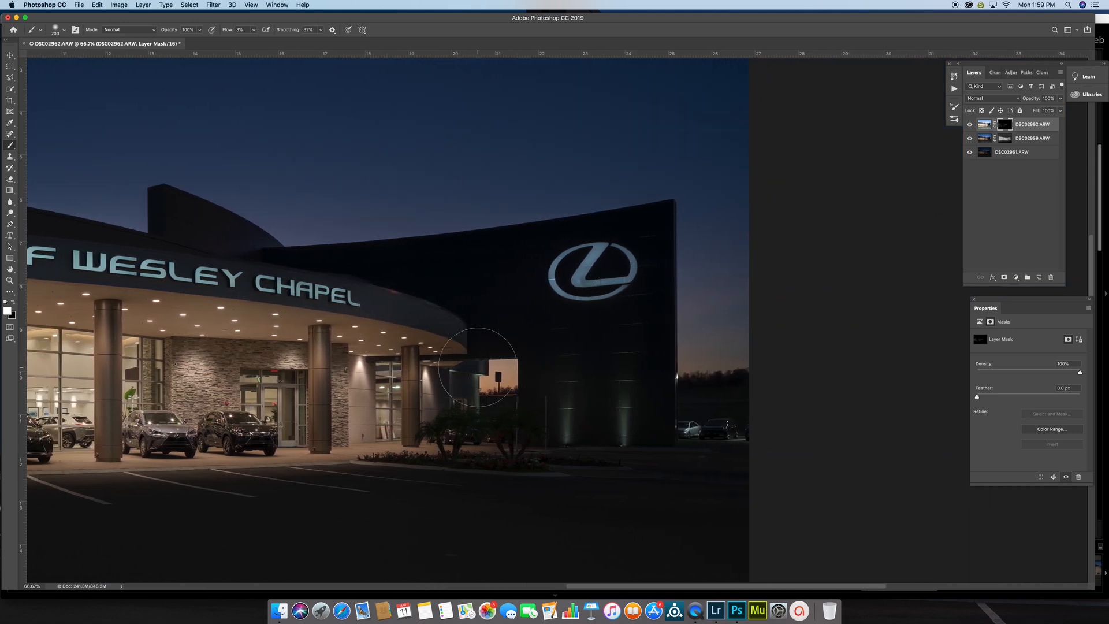
scroll(477, 367, left, 2)
key(bracketright)
key(bracketright)
key(bracketright)
key(bracketright)
key(bracketright)
key(bracketright)
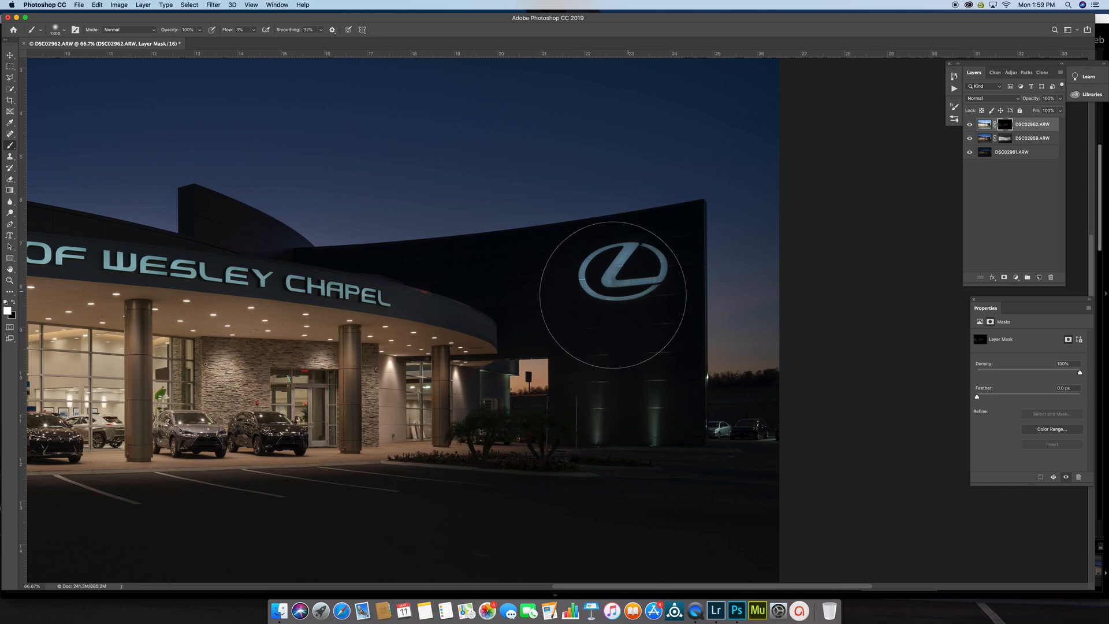
key(bracketleft)
key(bracketleft)
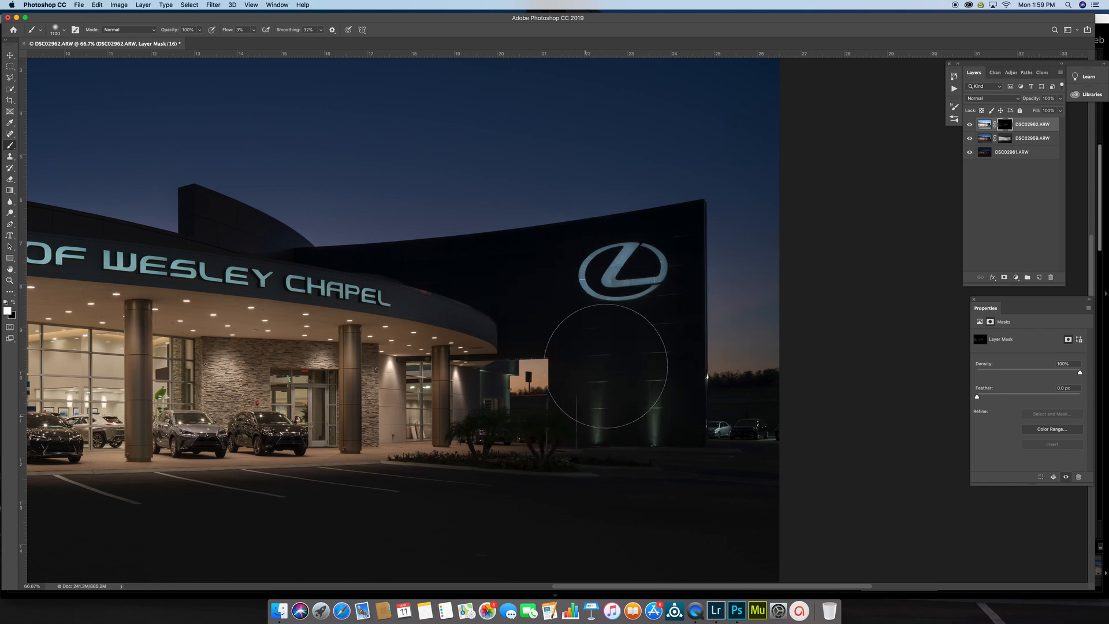
mouse_move(429, 407)
mouse_down()
mouse_move(487, 410)
mouse_move(439, 405)
mouse_up()
Shrink the brush to 400 px and paint the DSC02962.ARW mask along the canopy edge and around the logo wall.
key(bracketleft)
key(bracketleft)
key(bracketleft)
key(bracketleft)
key(bracketleft)
key(bracketleft)
key(bracketleft)
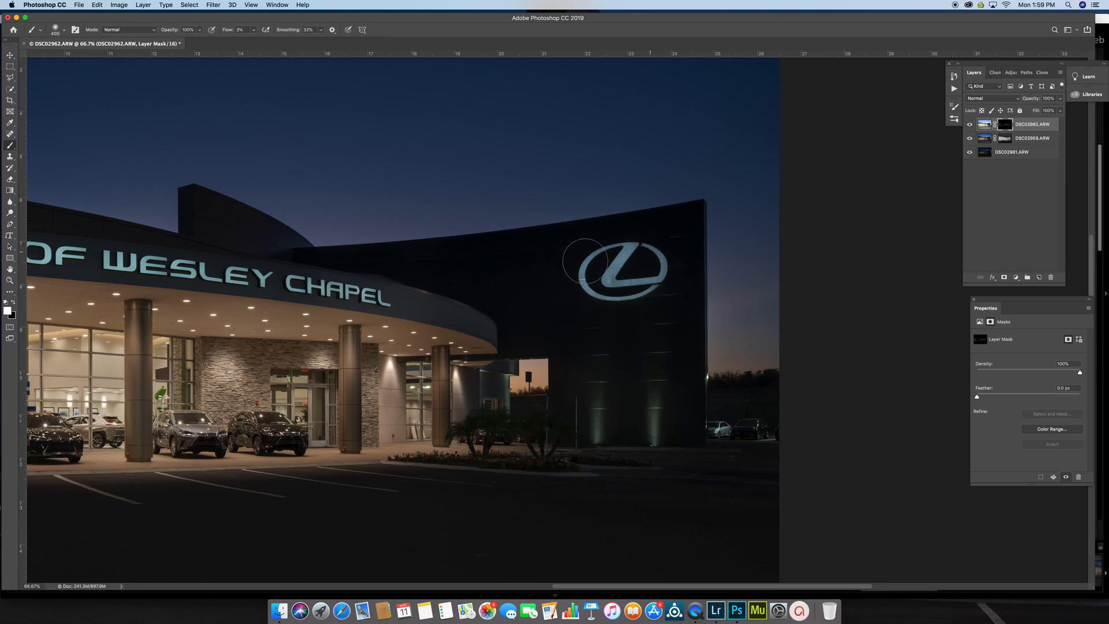
drag(409, 305, 735, 316)
drag(755, 397, 686, 385)
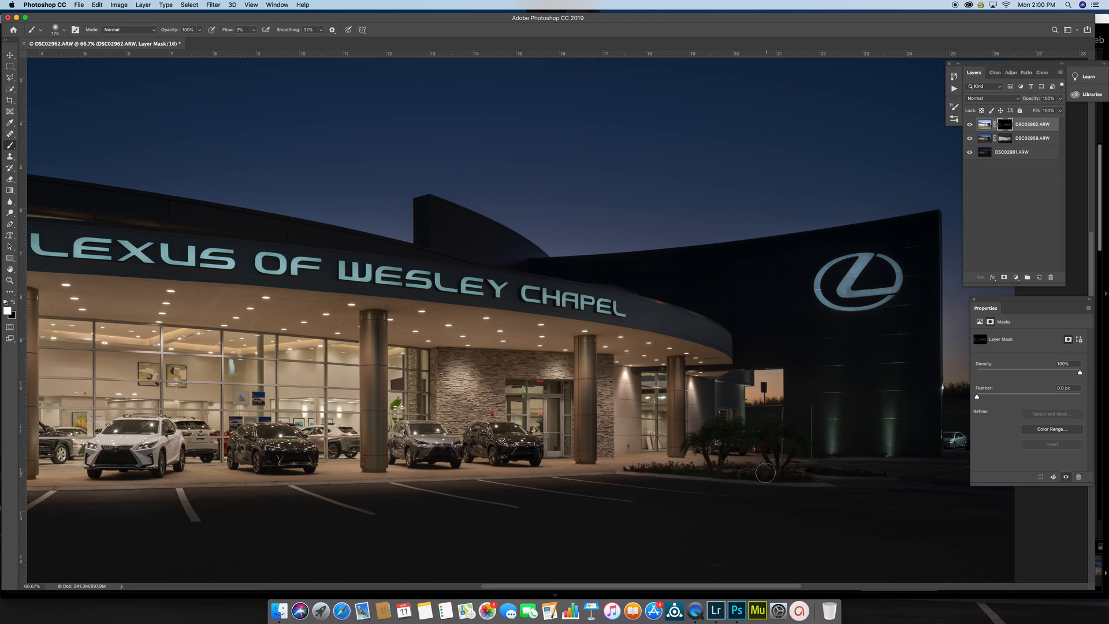
Touch up the DSC02962.ARW mask around the columns and storefront with a 200 px brush, and enlarge the brush to 400 px.
scroll(765, 473, left, 10)
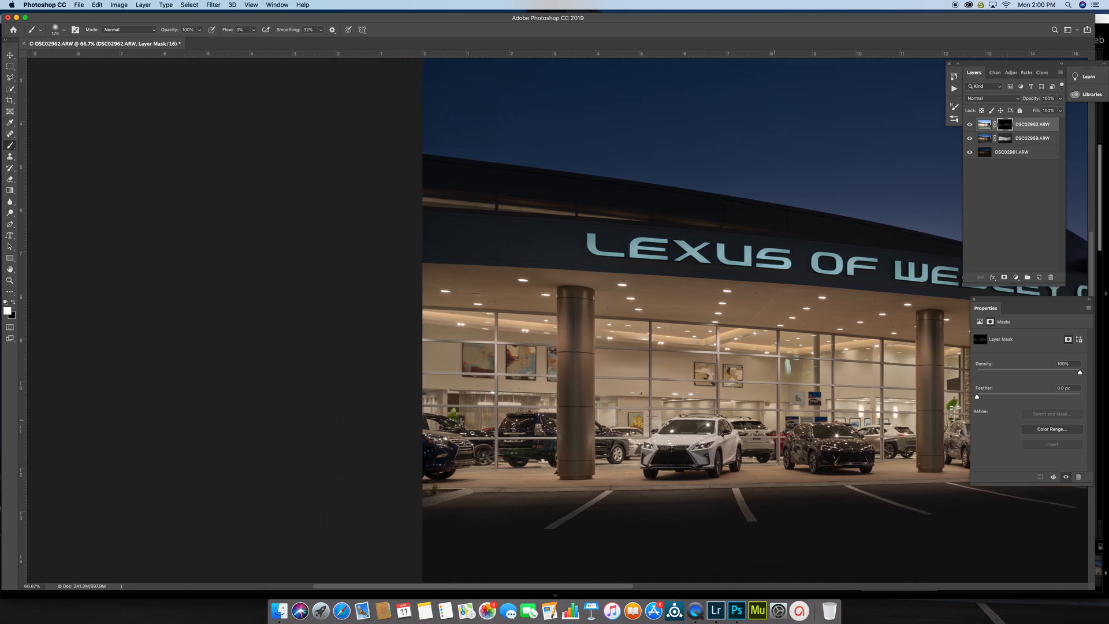
scroll(577, 346, right, 12)
key(bracketright)
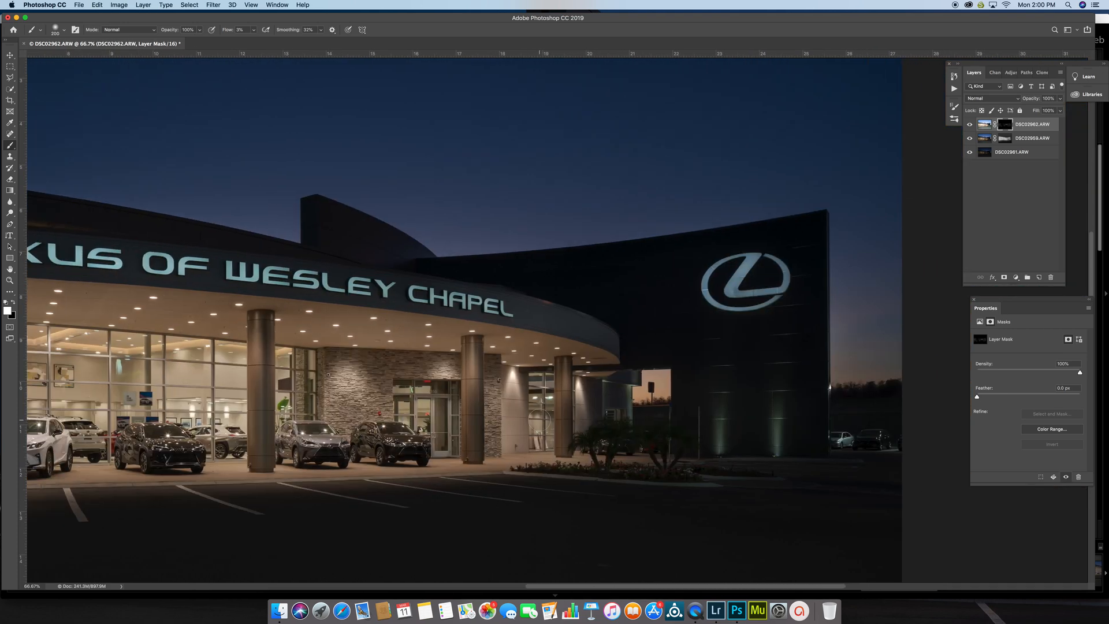
scroll(540, 416, left, 4)
key(bracketright)
key(bracketright)
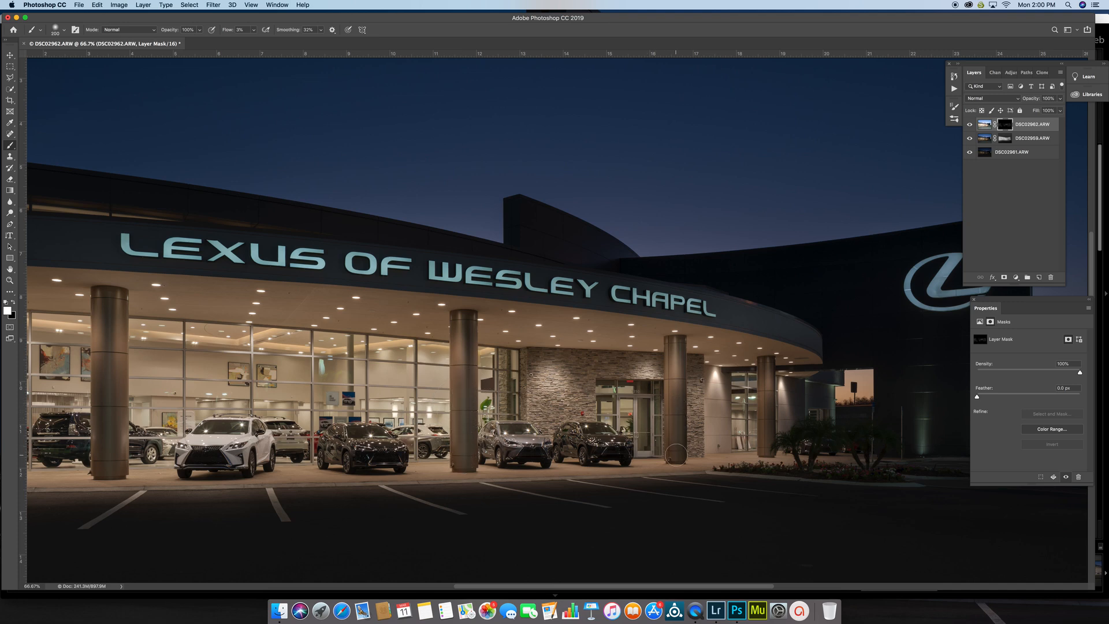
scroll(295, 433, left, 10)
scroll(295, 433, left, 2)
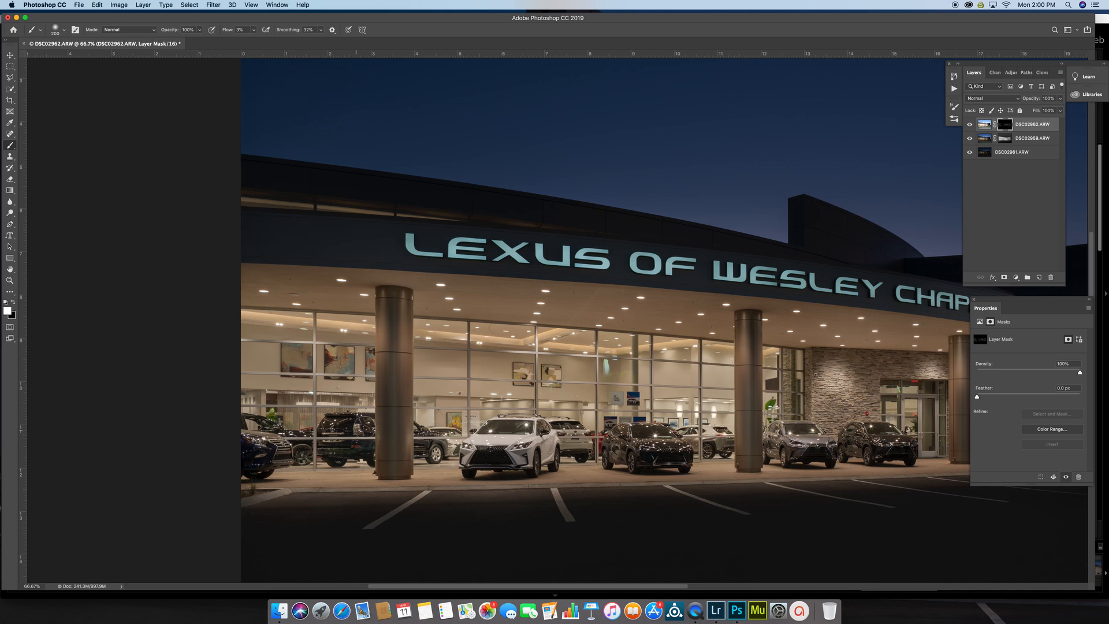
key(])
key(])
key(])
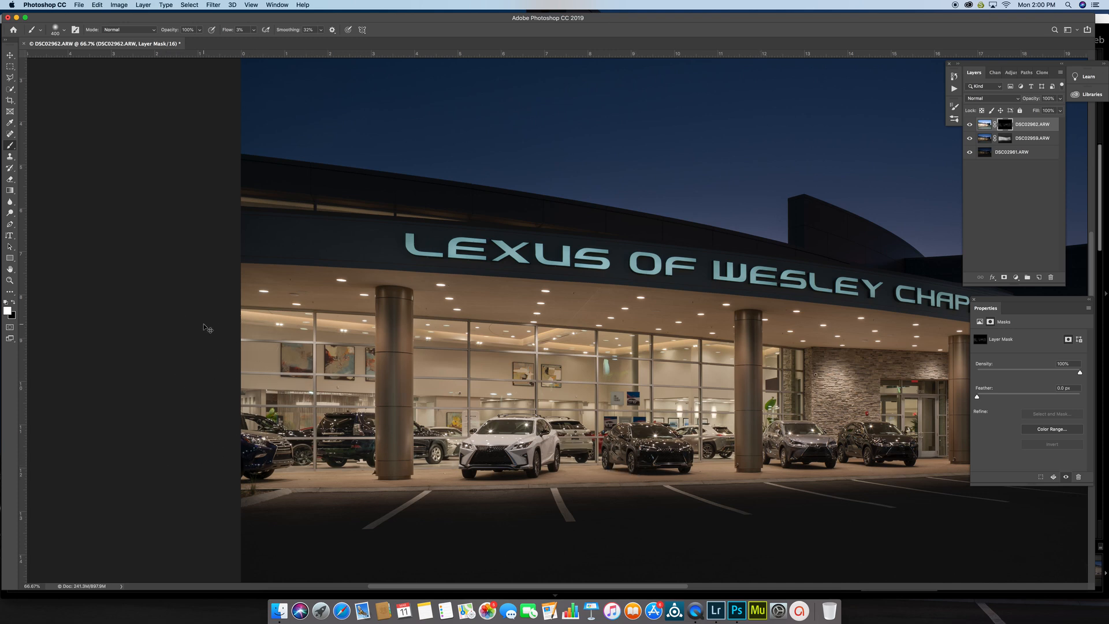
Select the DSC02961.ARW base layer and compare it with the blend by hiding and showing the two upper exposures.
key(super+minus)
key(super+minus)
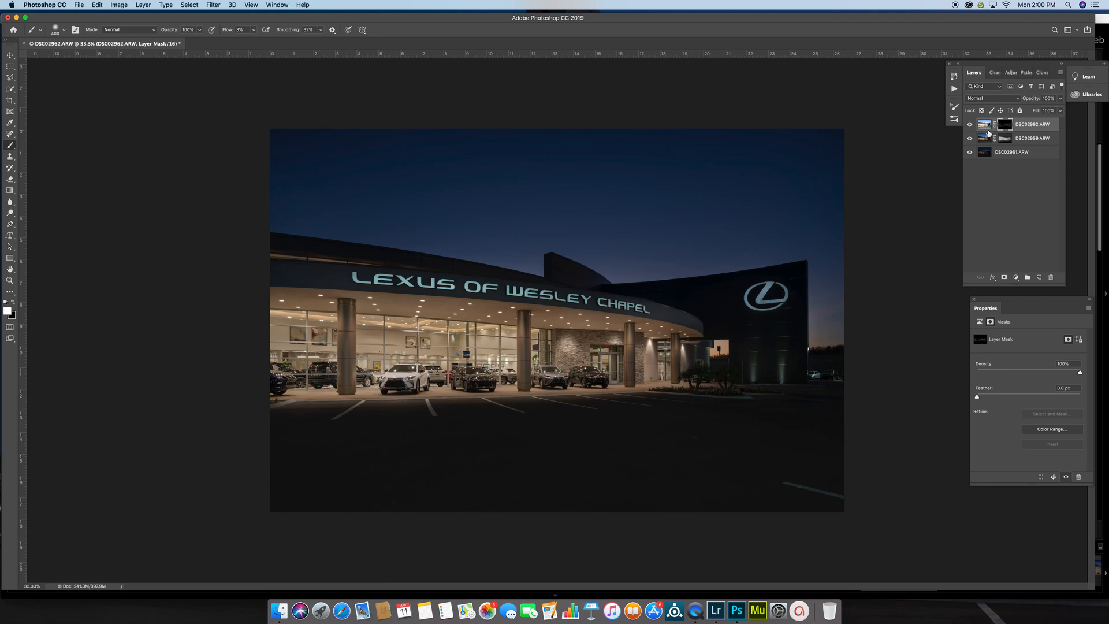
click(984, 153)
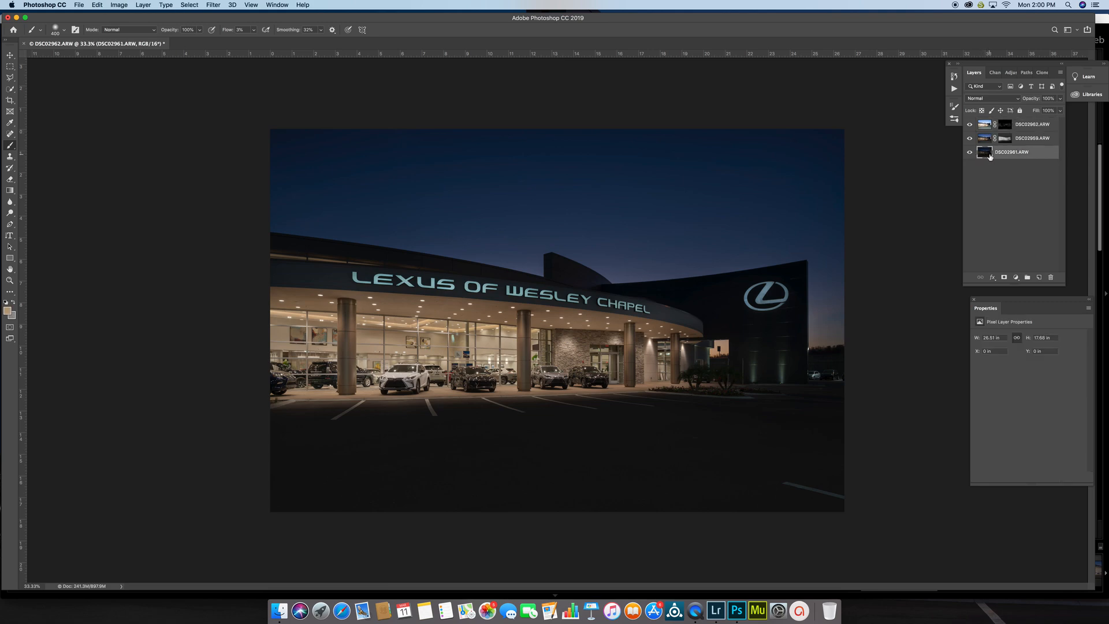
click(970, 138)
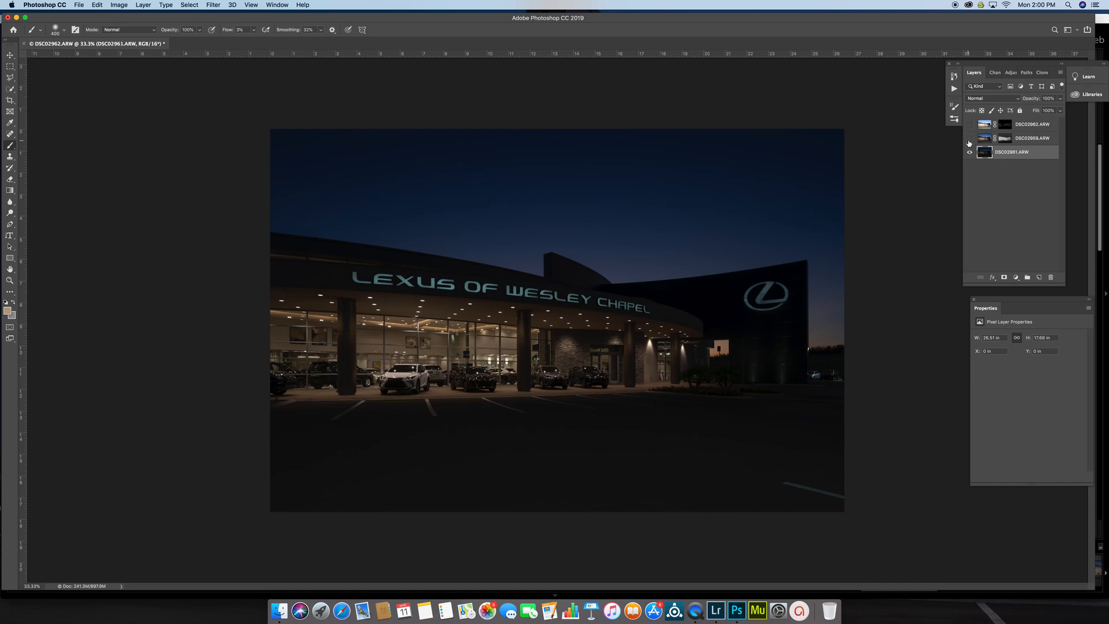
click(969, 143)
click(972, 128)
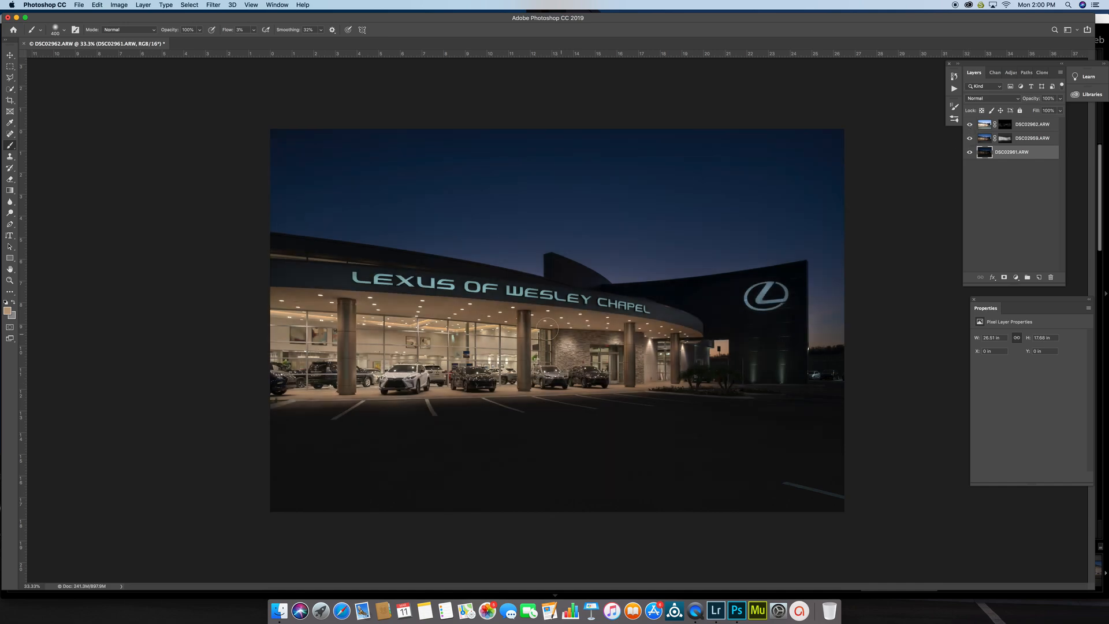
Examine the canopy lights and entrance columns up close, and shrink the brush to 70 px.
scroll(471, 306, up, 10)
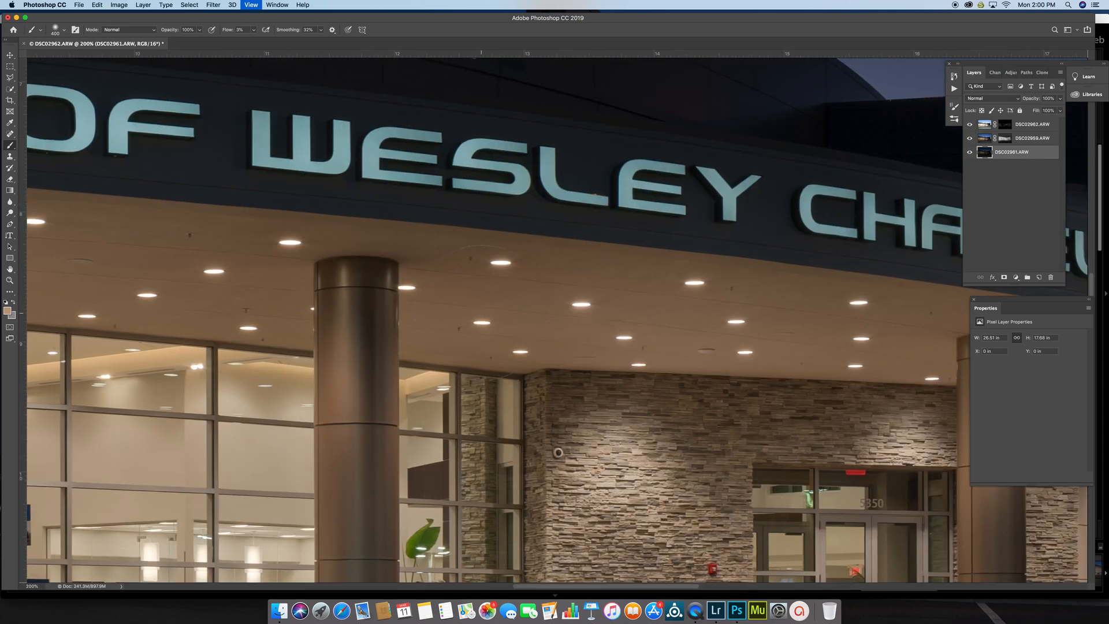
scroll(485, 312, down, 5)
scroll(485, 312, right, 2)
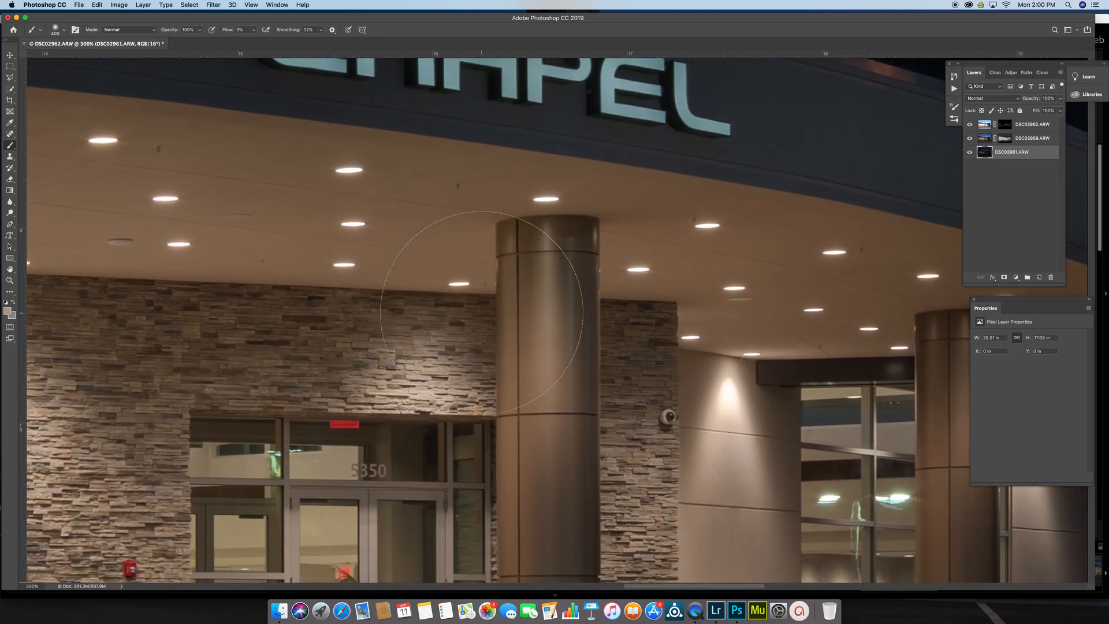
key(bracketleft)
key(bracketleft)
key(bracketleft)
key(bracketleft)
key(bracketleft)
key(bracketleft)
key(bracketleft)
key(bracketleft)
key(bracketleft)
Add a Curves adjustment above DSC02961.ARW, raise its highlights from input 191 to output 221, and check the ceiling and columns.
click(1016, 277)
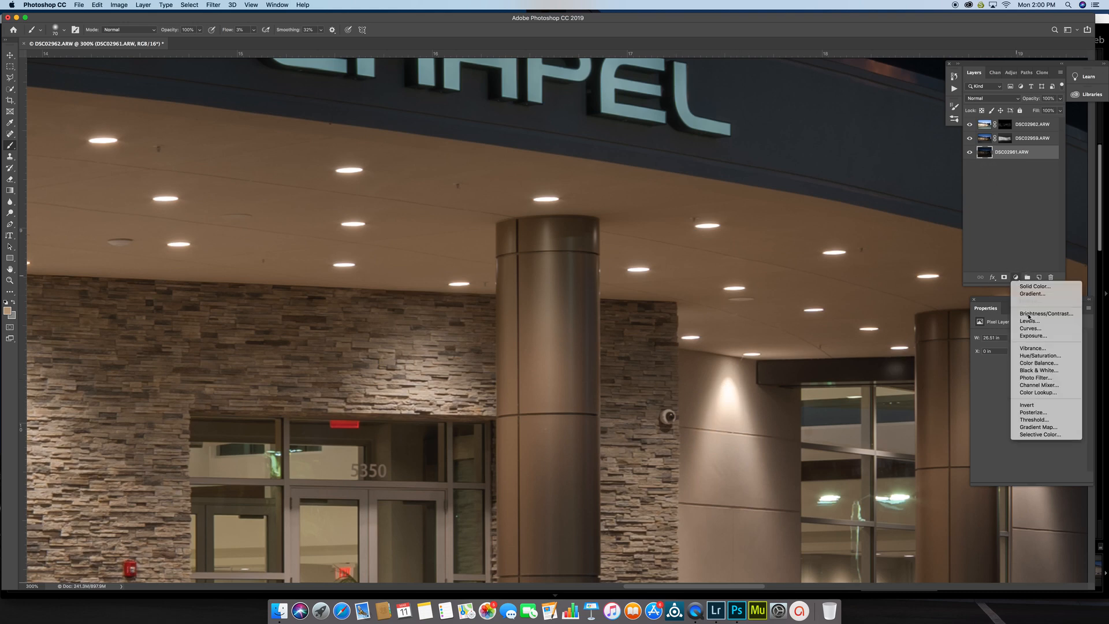
click(1034, 328)
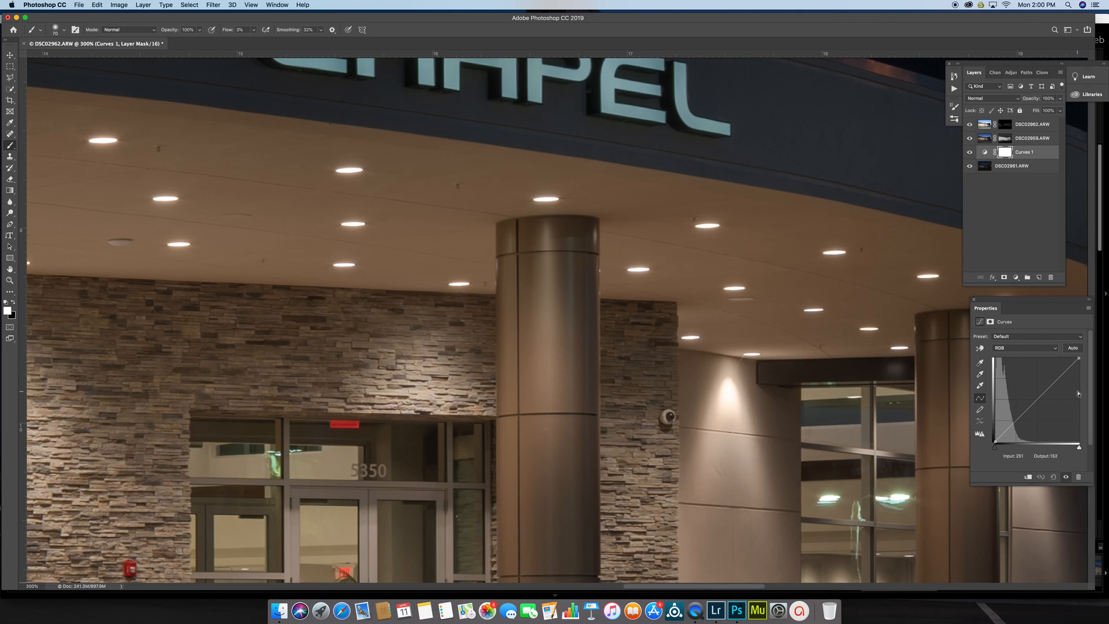
drag(1060, 376, 1058, 369)
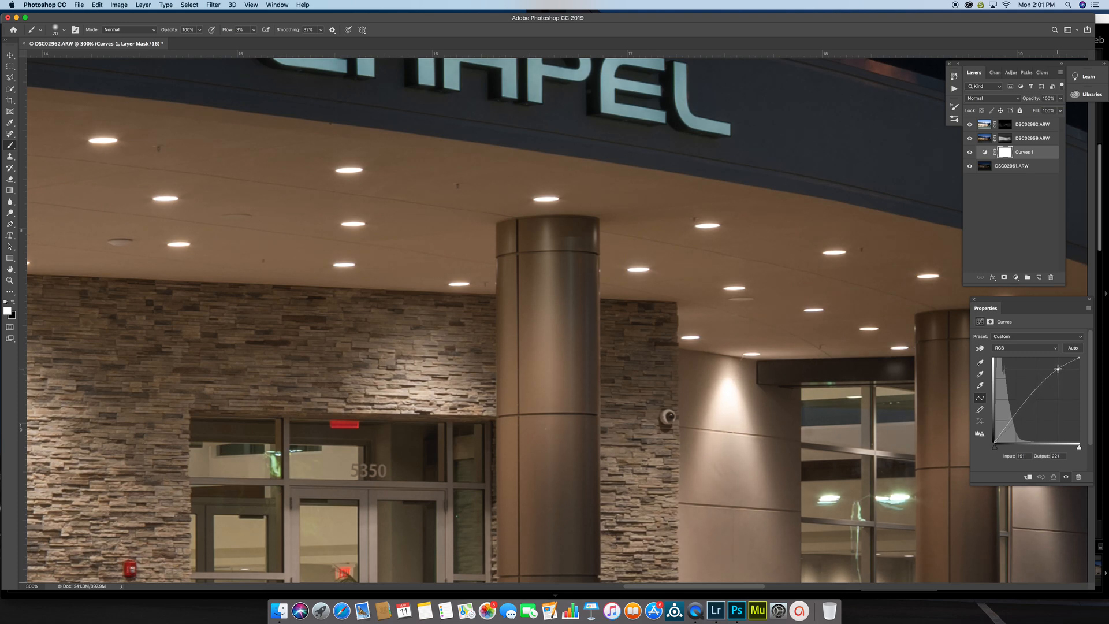
scroll(942, 426, left, 15)
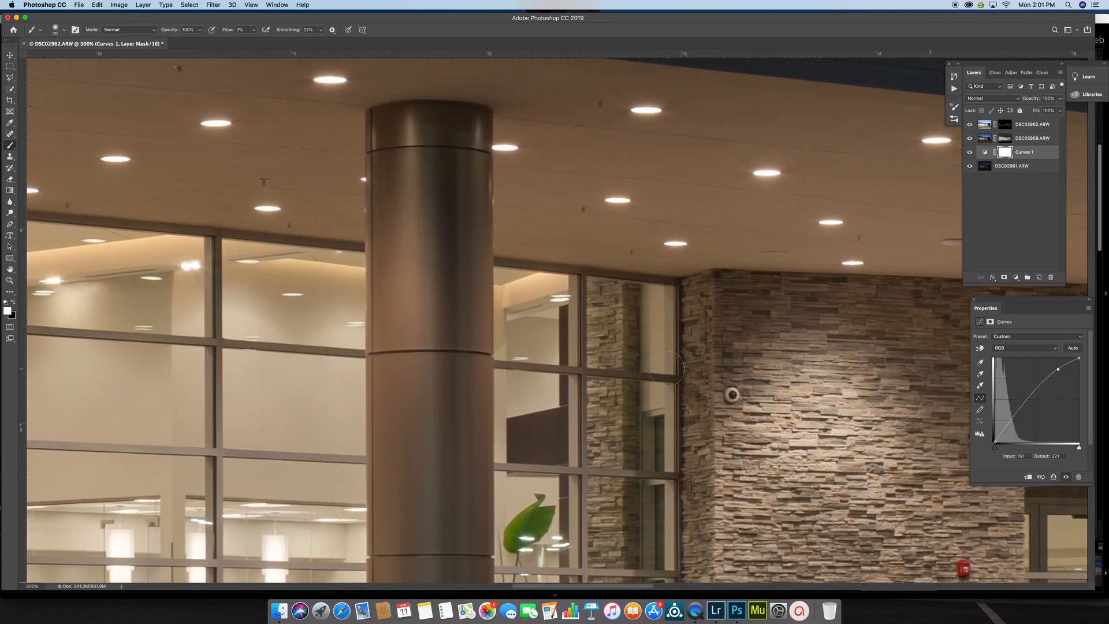
scroll(939, 427, left, 4)
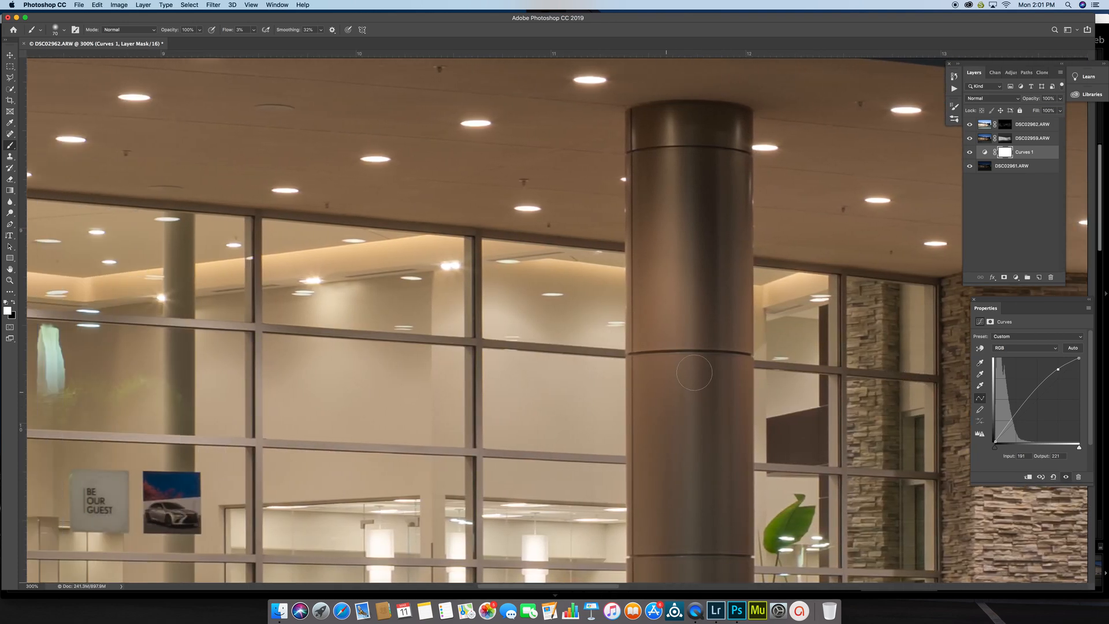
scroll(504, 319, left, 15)
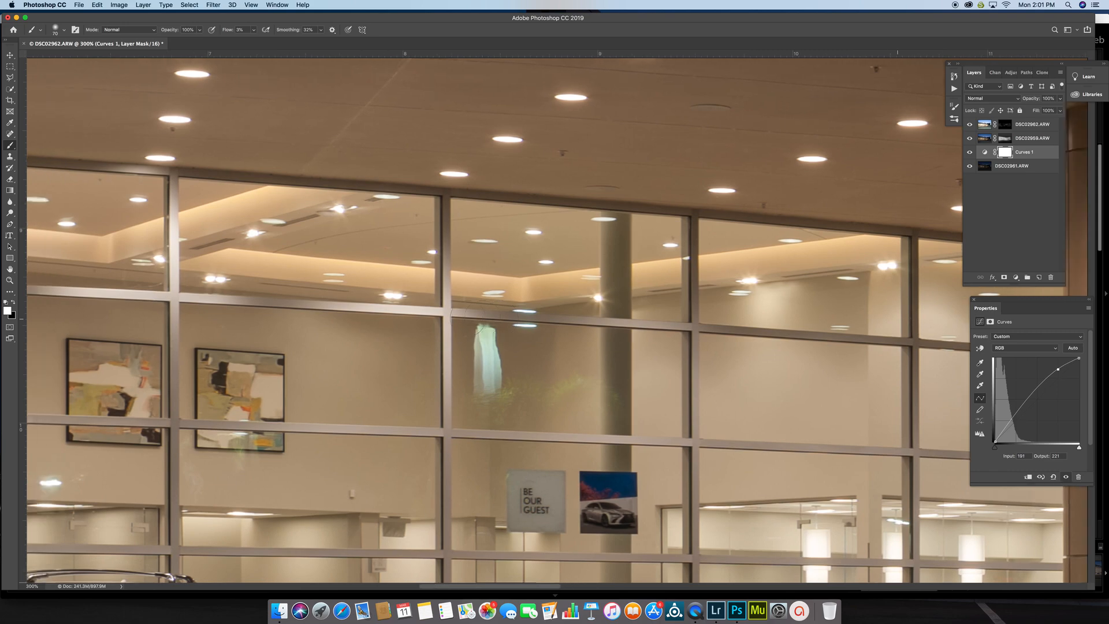
scroll(468, 318, left, 15)
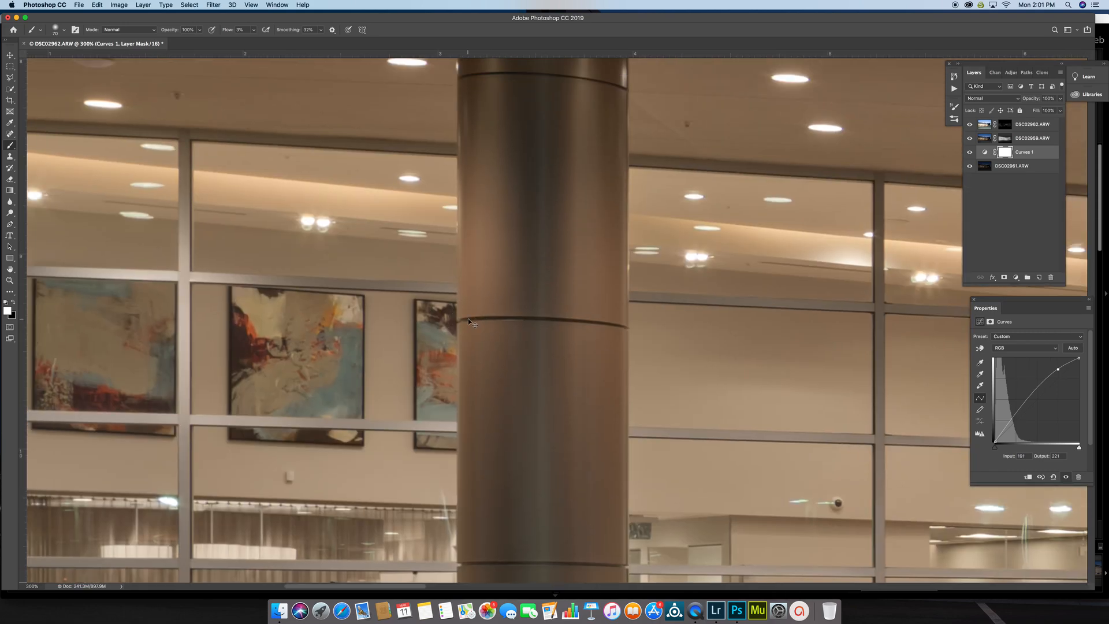
Load the Alpha 1 channel as a selection, target the Curves 1 mask, and feather the selection with the offered radius.
key(super+0)
key(super+minus)
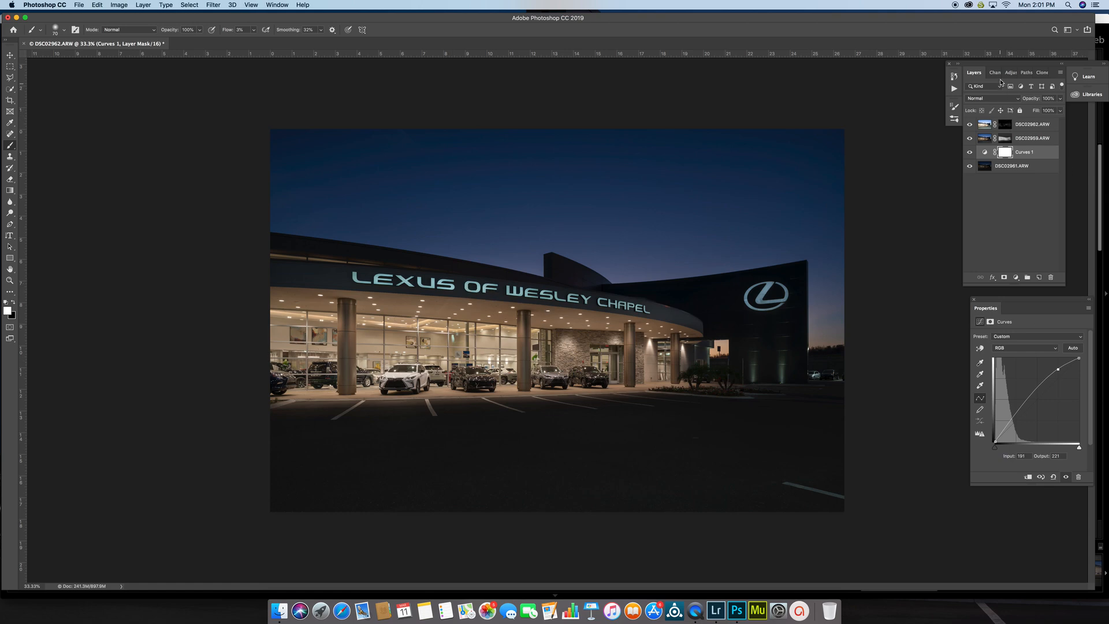
click(995, 73)
super+click(981, 149)
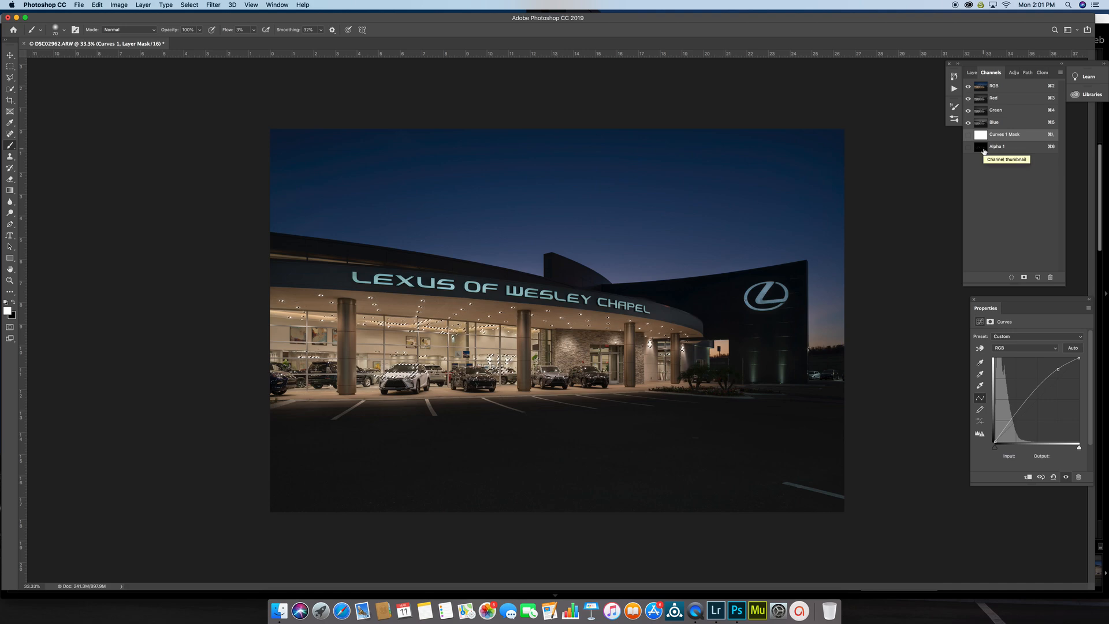
click(975, 75)
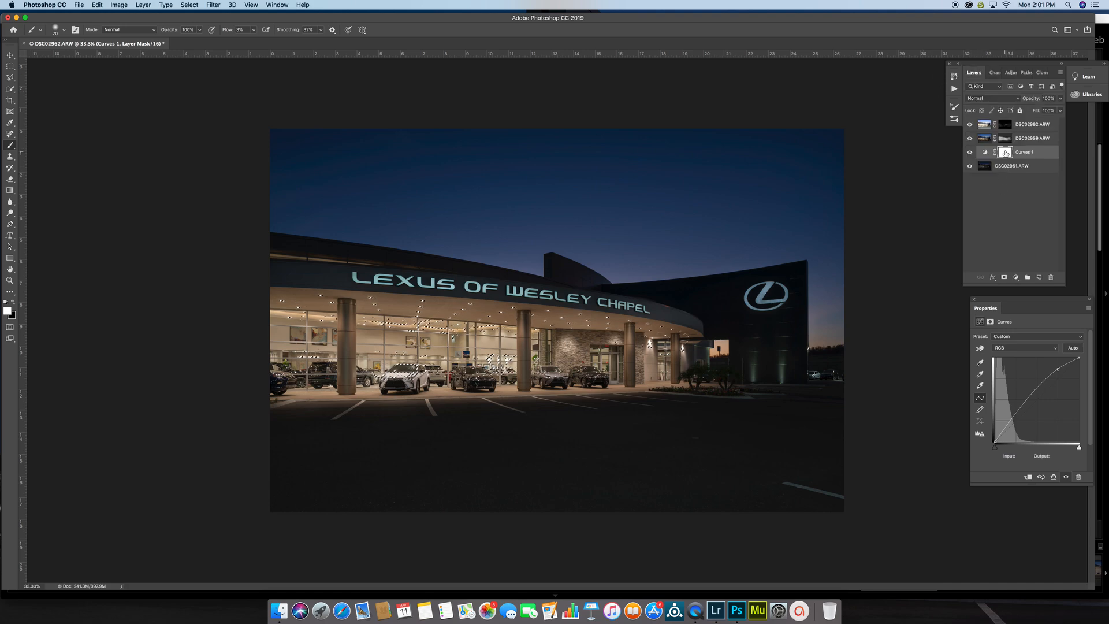
click(1005, 152)
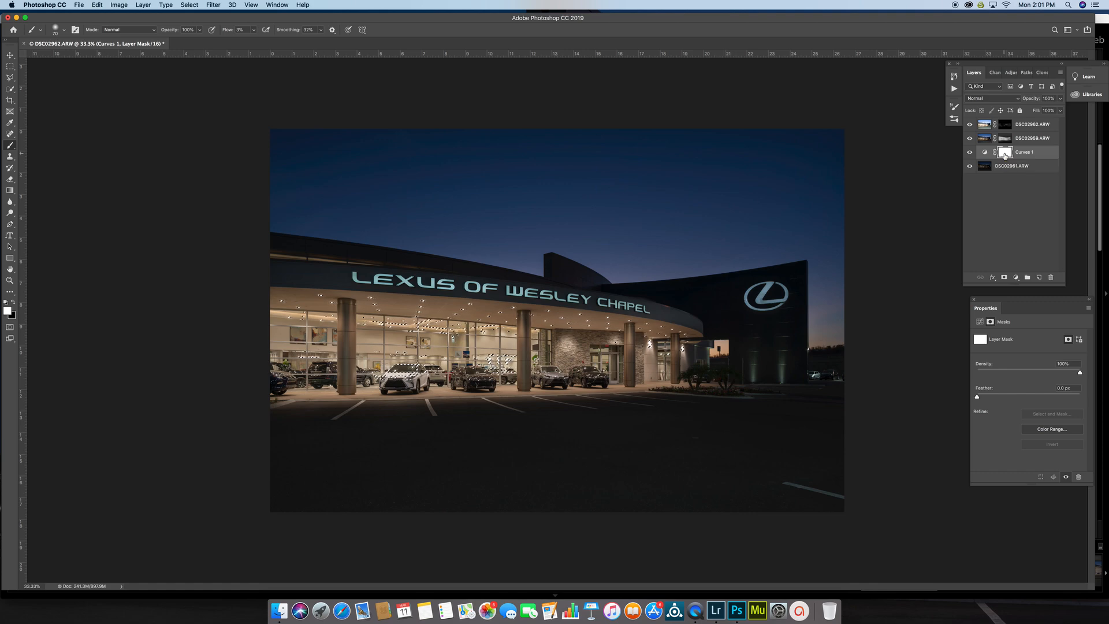
key(shift+F6)
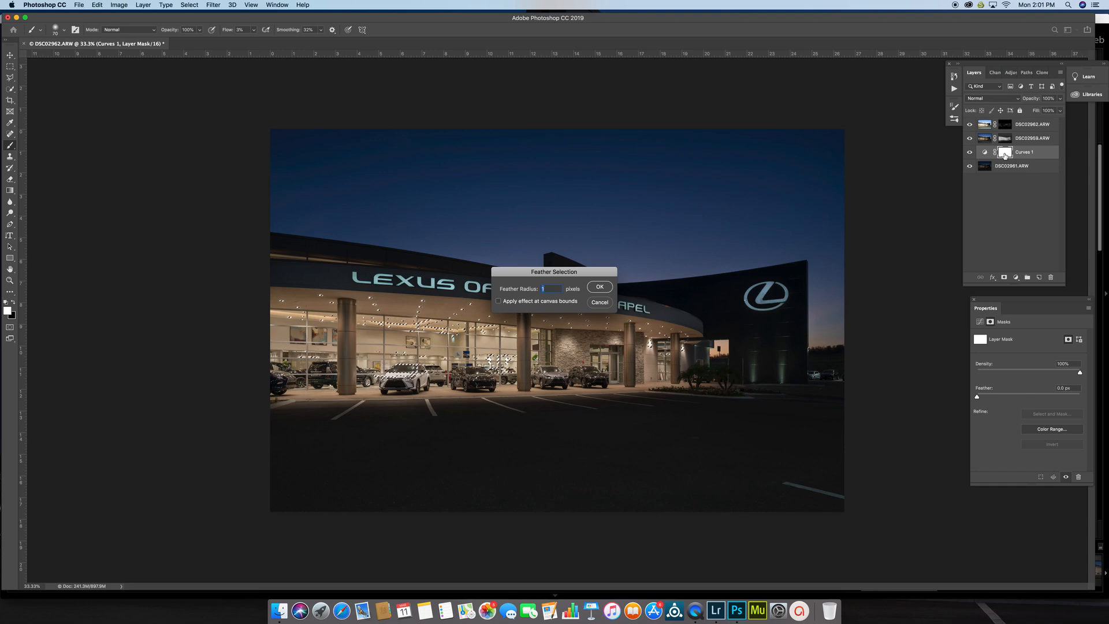
key(Return)
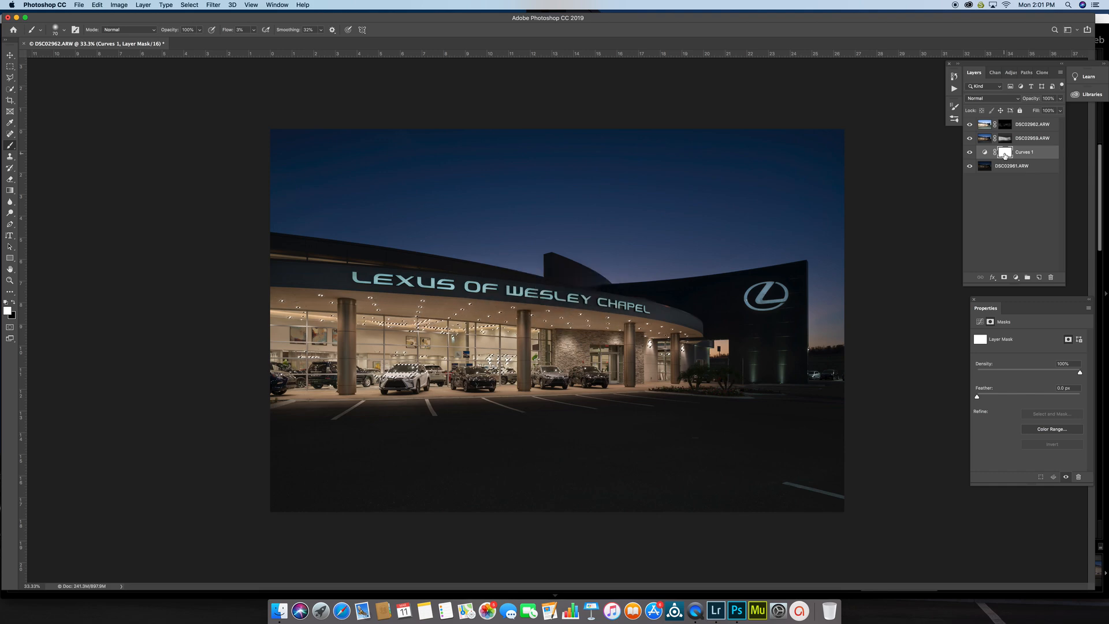
Enlarge the brush to 1000 px and paint black through the selection on the Curves 1 mask over the canopy lights and showroom.
key(super+equal)
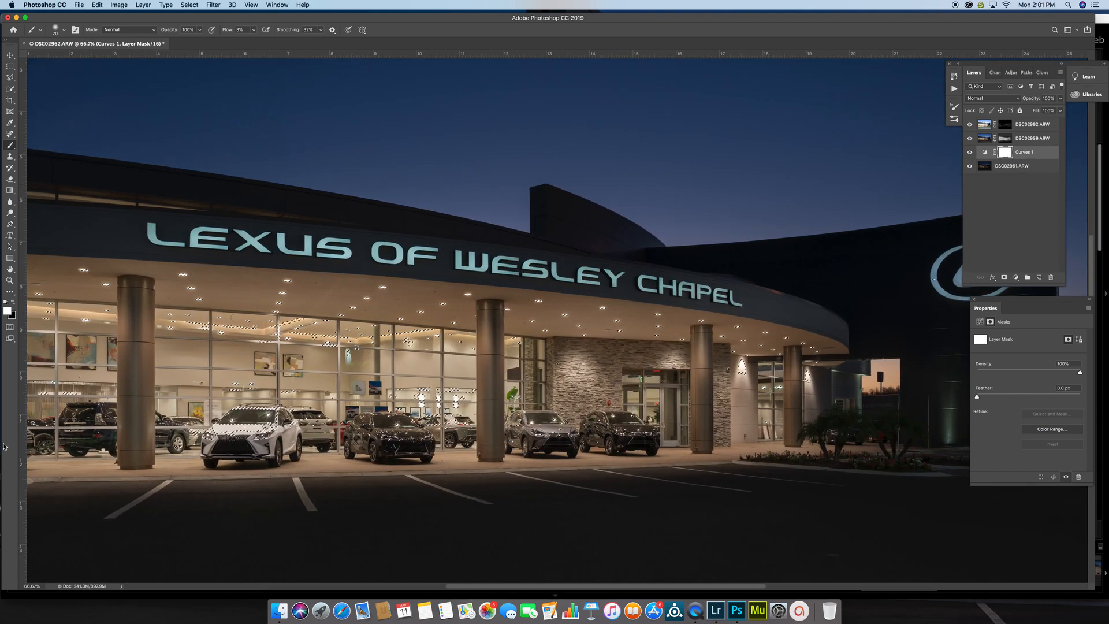
key(x)
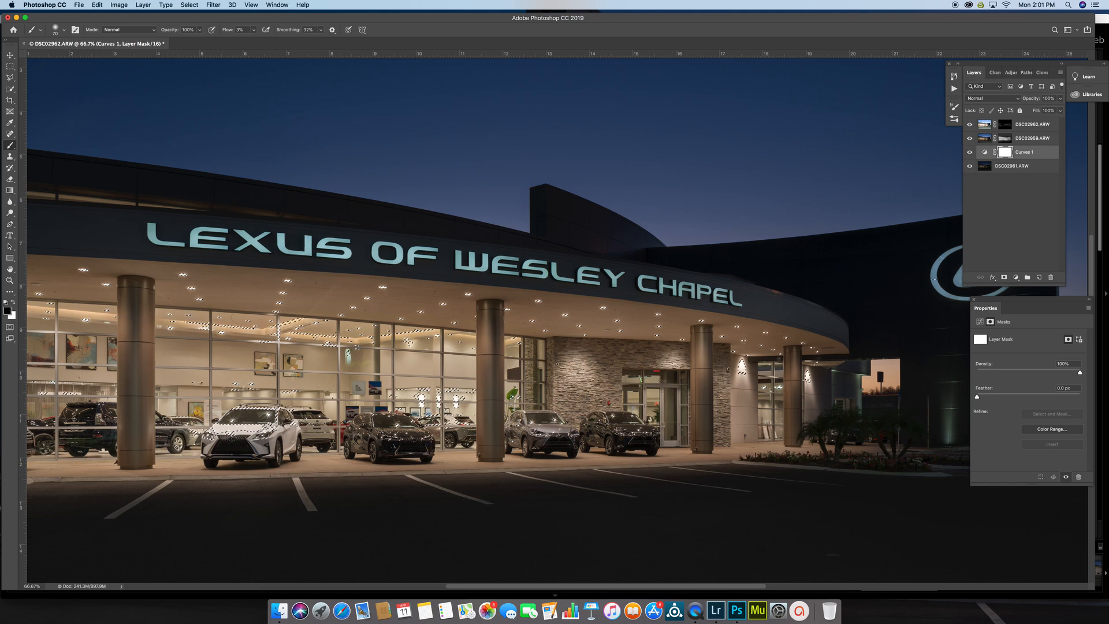
key(])
key(])
key(])
key(])
key(])
key(])
key(])
key(])
key(])
key(])
key(])
key(bracketright)
key(bracketright)
key(bracketright)
key(bracketright)
key(bracketright)
key(bracketright)
key(bracketright)
key(bracketright)
key(bracketright)
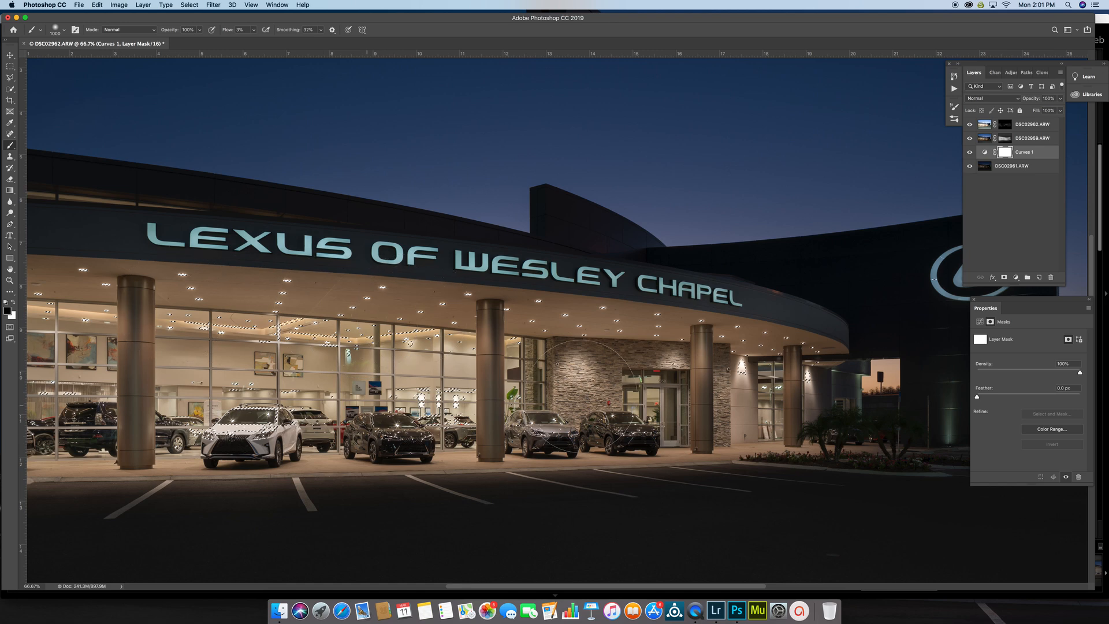
scroll(555, 317, left, 5)
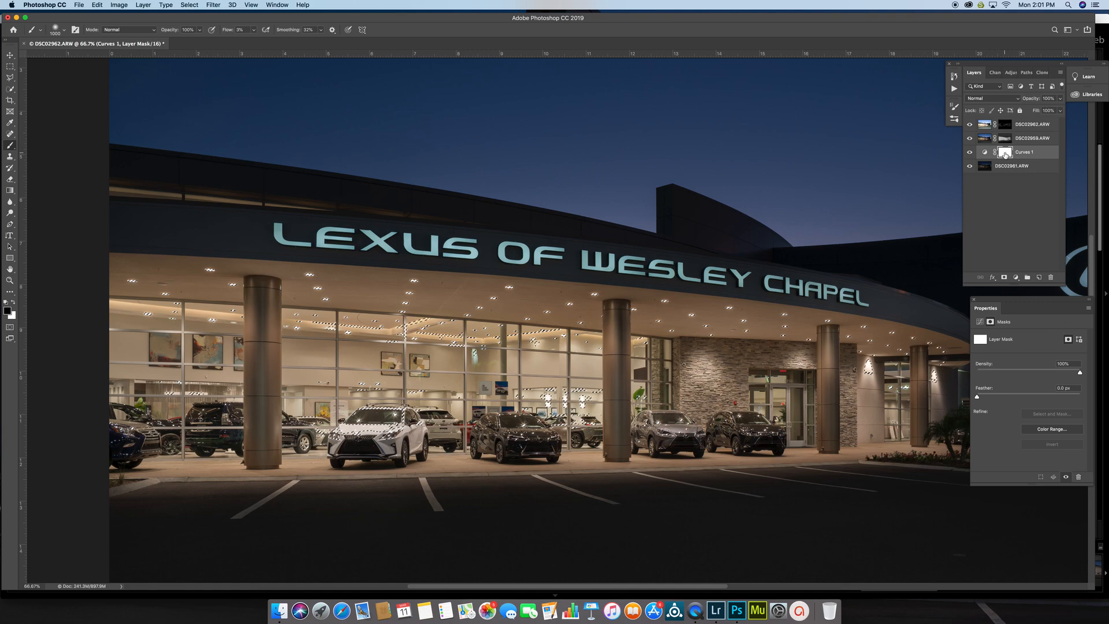
Display the Curves 1 mask on its own, clear the selection, and check the painted areas across the building.
alt+click(1005, 151)
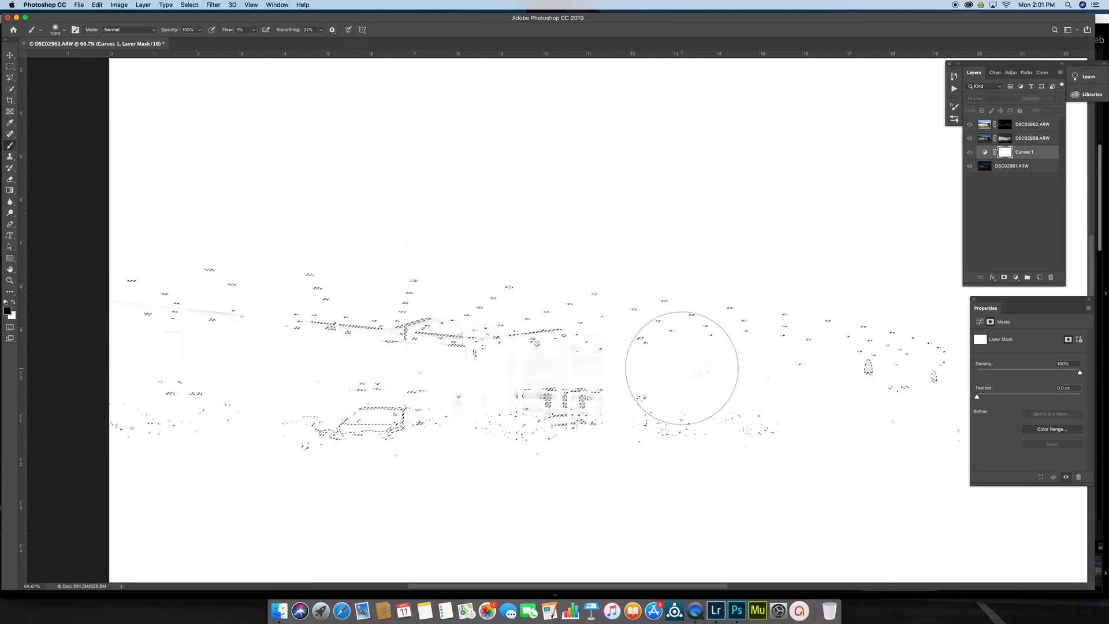
key(super+d)
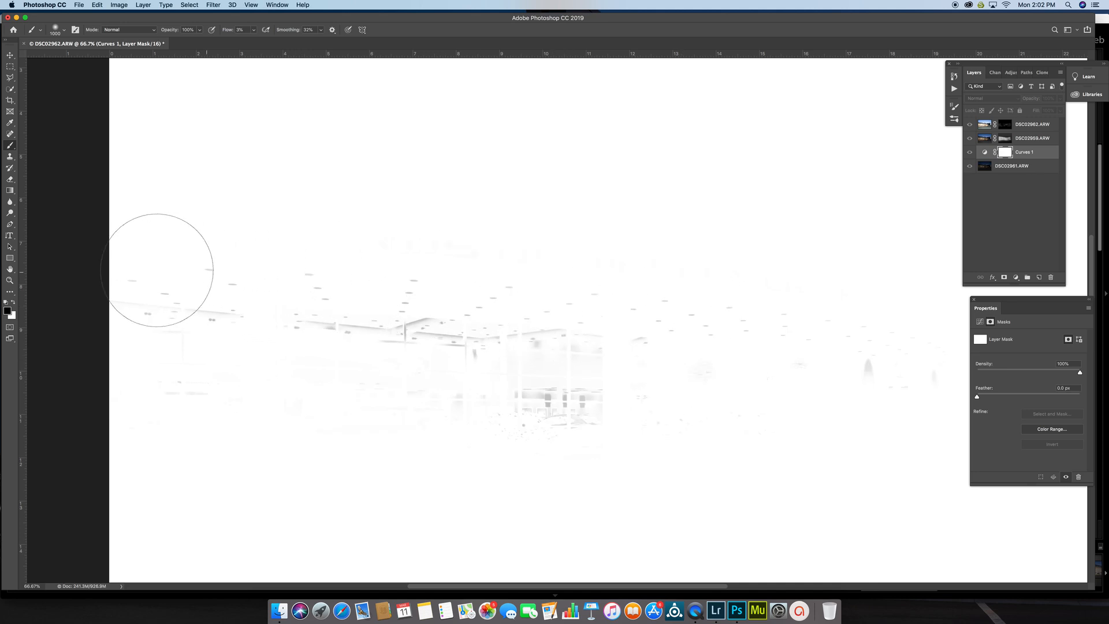
scroll(707, 316, right, 10)
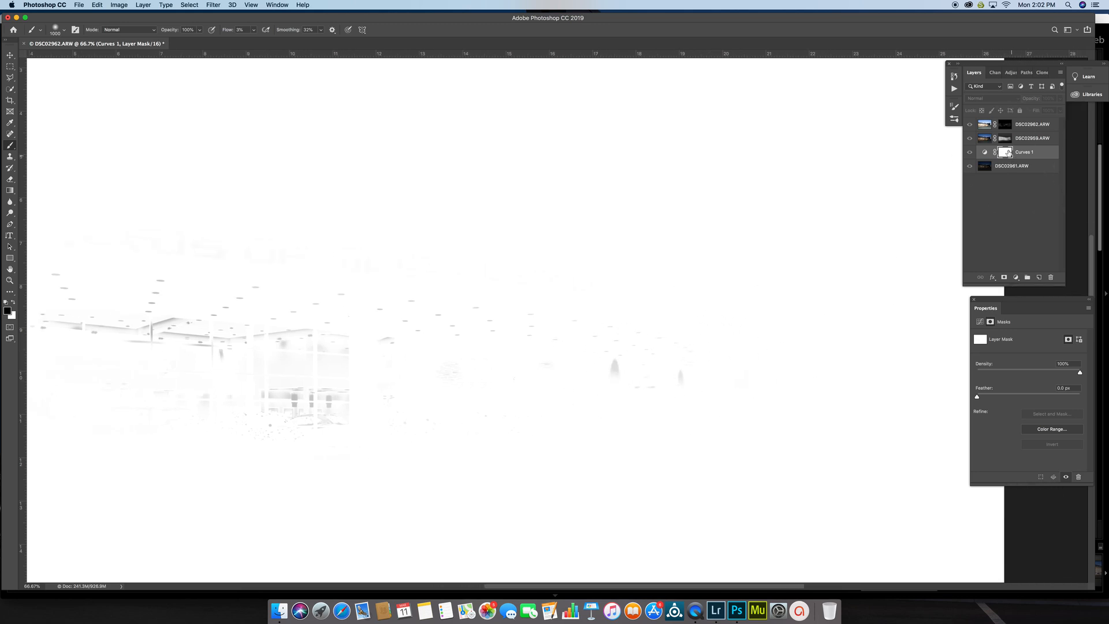
Return to the full image and toggle the Curves 1 layer's visibility to compare the blend with and without it.
click(969, 154)
click(968, 155)
click(969, 155)
click(968, 154)
click(969, 153)
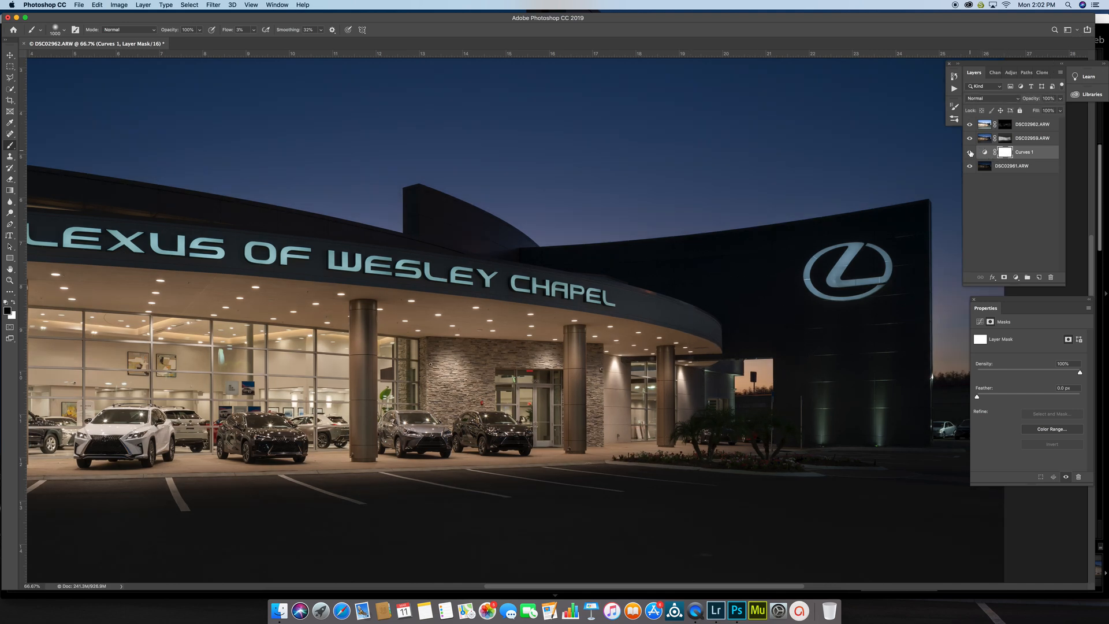
click(970, 153)
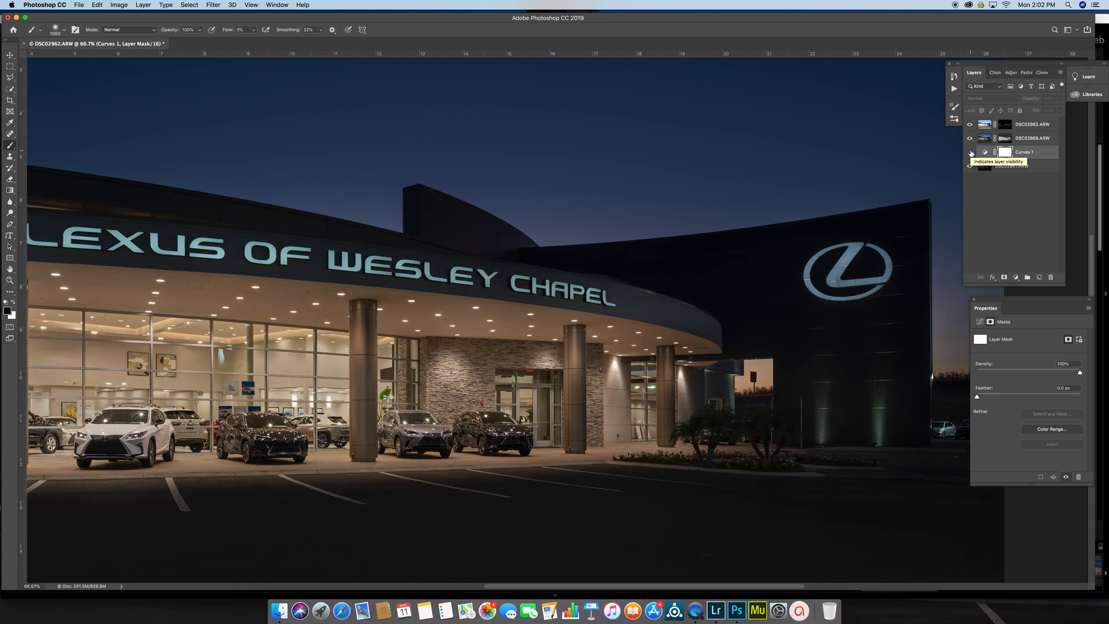
click(971, 153)
Switch the Curves 1 mask's painting colour to white and shrink the brush to 100 px for the wall lights near the entrance.
key(super+plus)
key(super+plus)
key(super+plus)
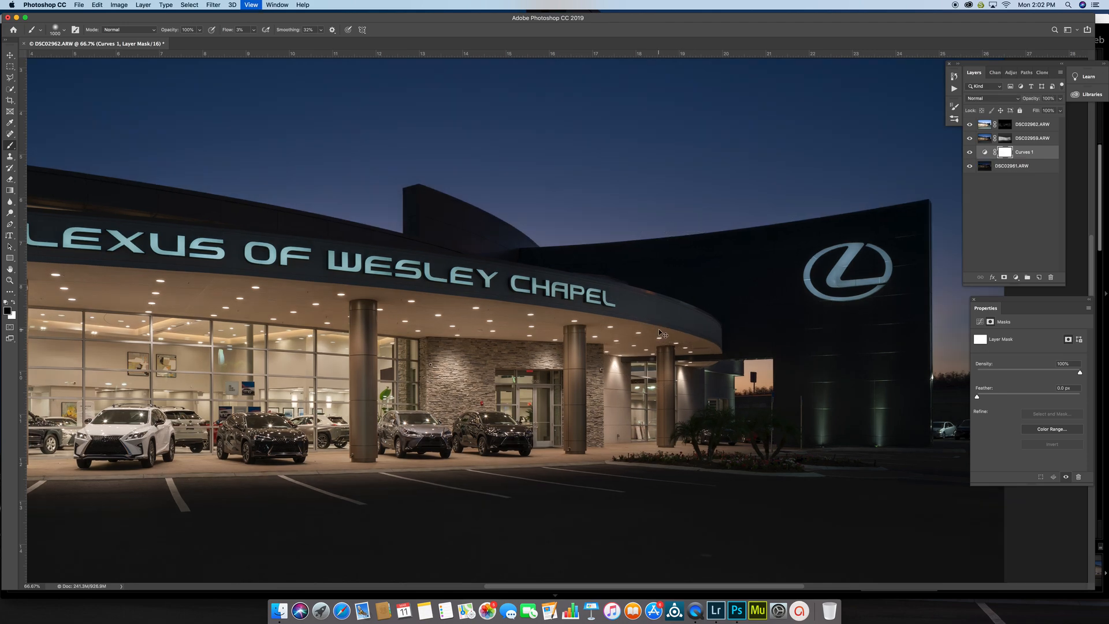
scroll(826, 323, down, 5)
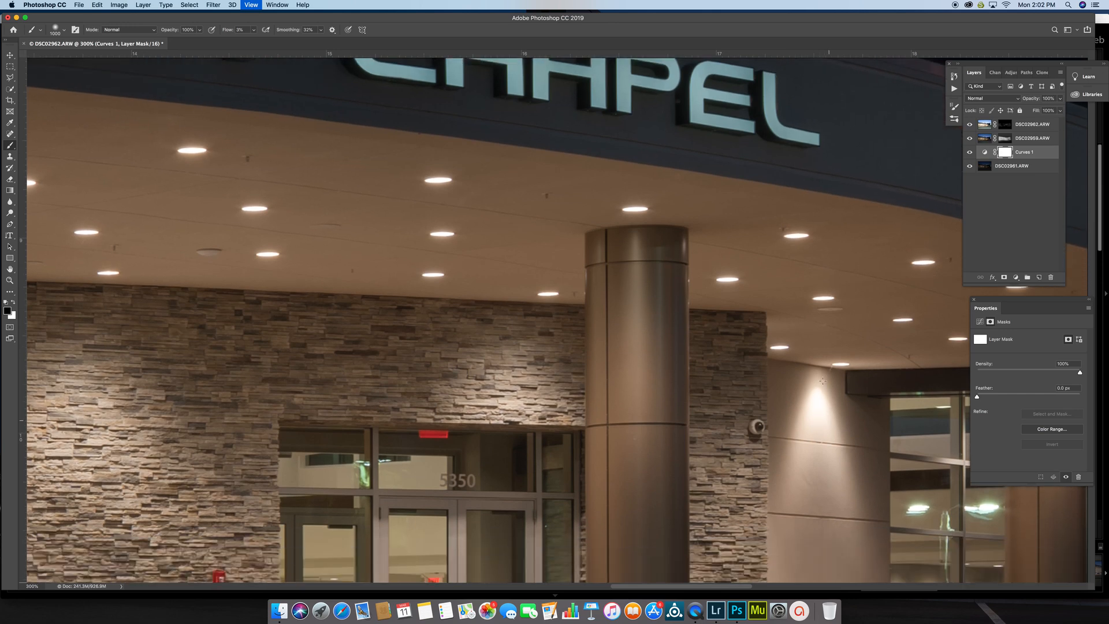
key(x)
key([)
key([)
key([)
key([)
key([)
key([)
key([)
key([)
key([)
key([)
scroll(815, 346, left, 1)
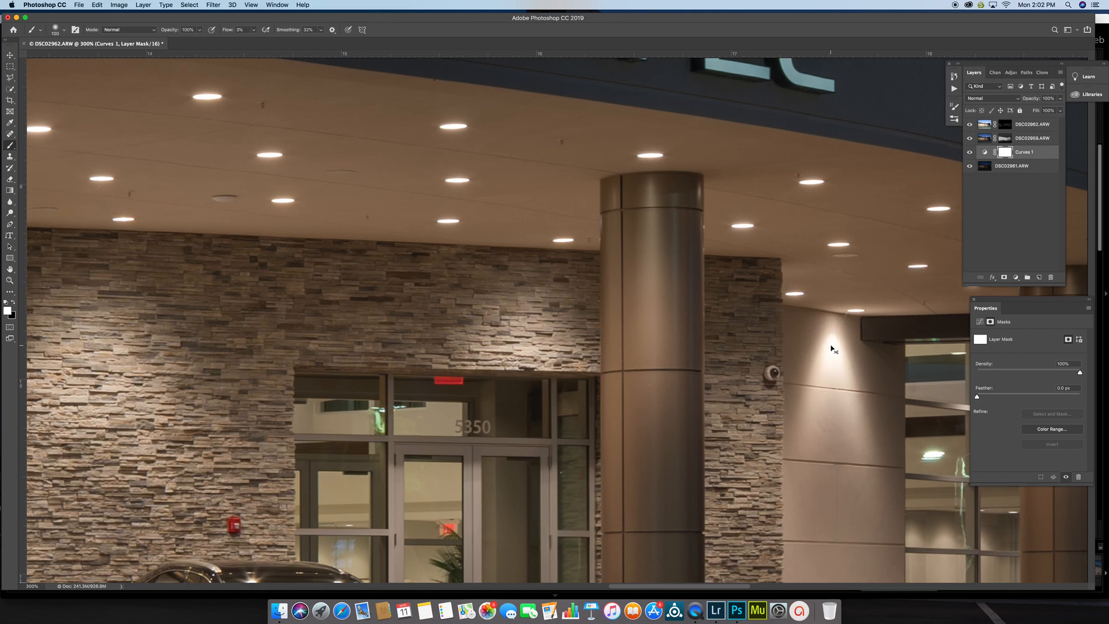
Select the topmost DSC02962.ARW layer and stamp all visible layers into a new merged layer above it.
key(super+minus)
key(super+minus)
key(super+minus)
key(super+minus)
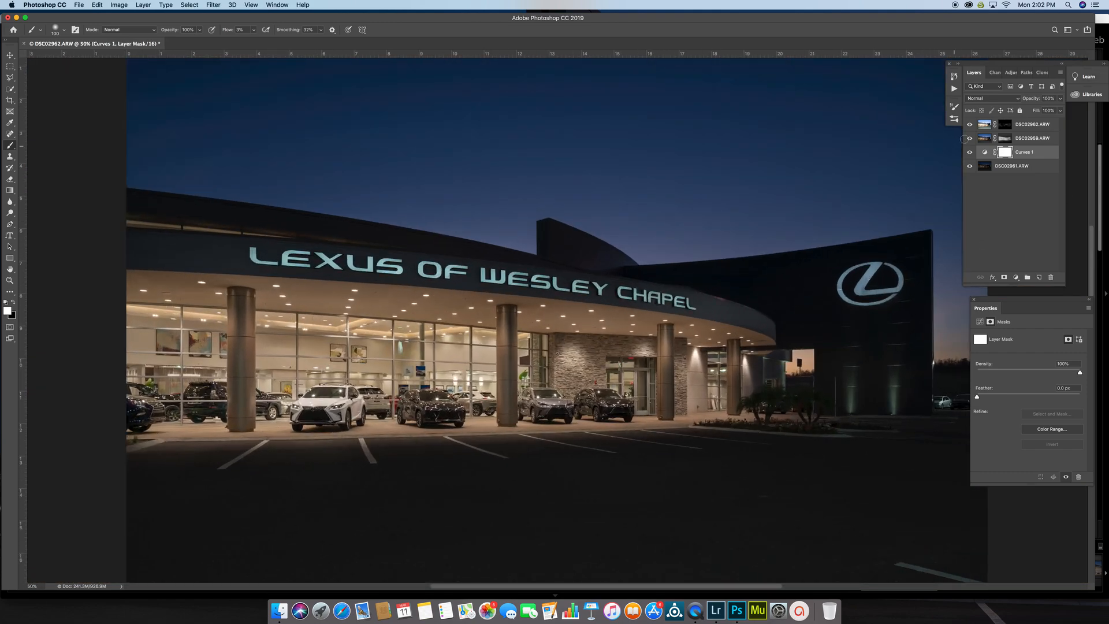
click(986, 129)
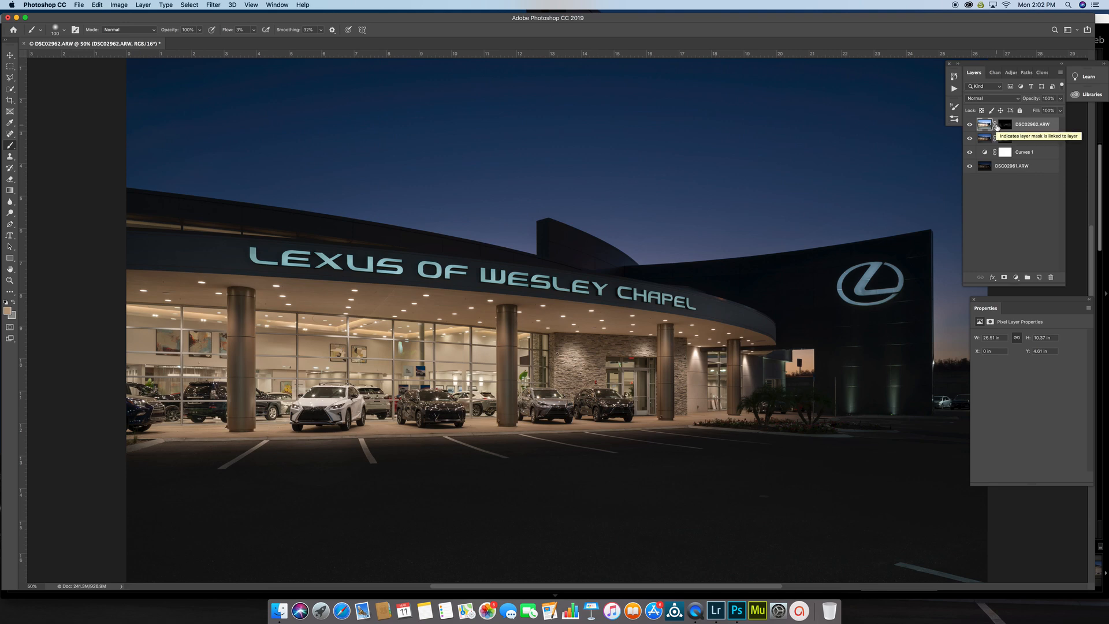
key(super+alt+shift+e)
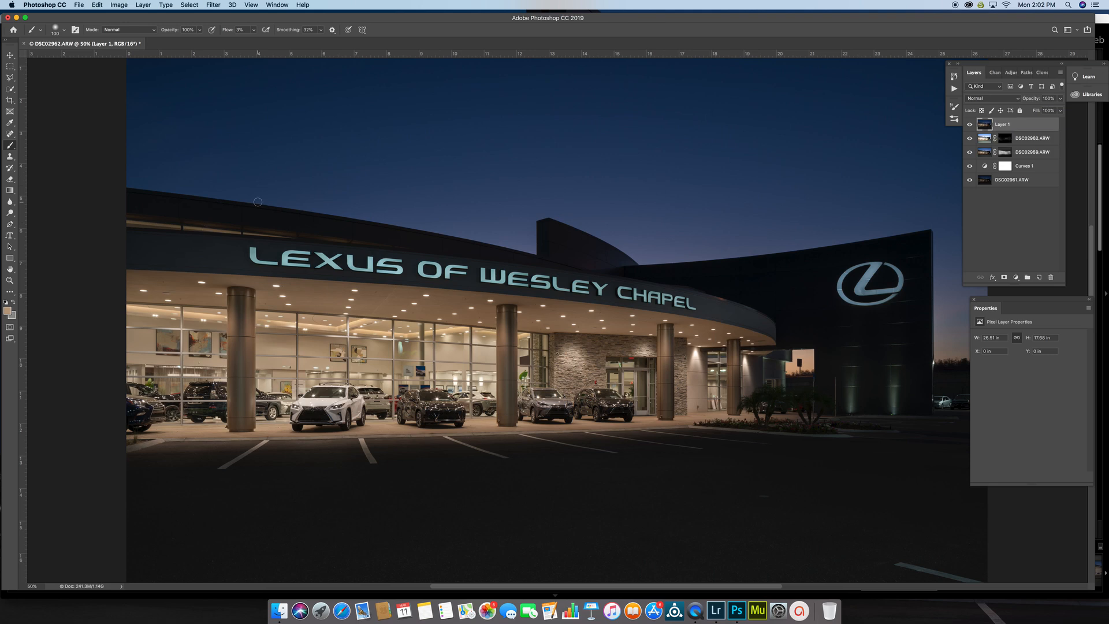
scroll(258, 202, right, 10)
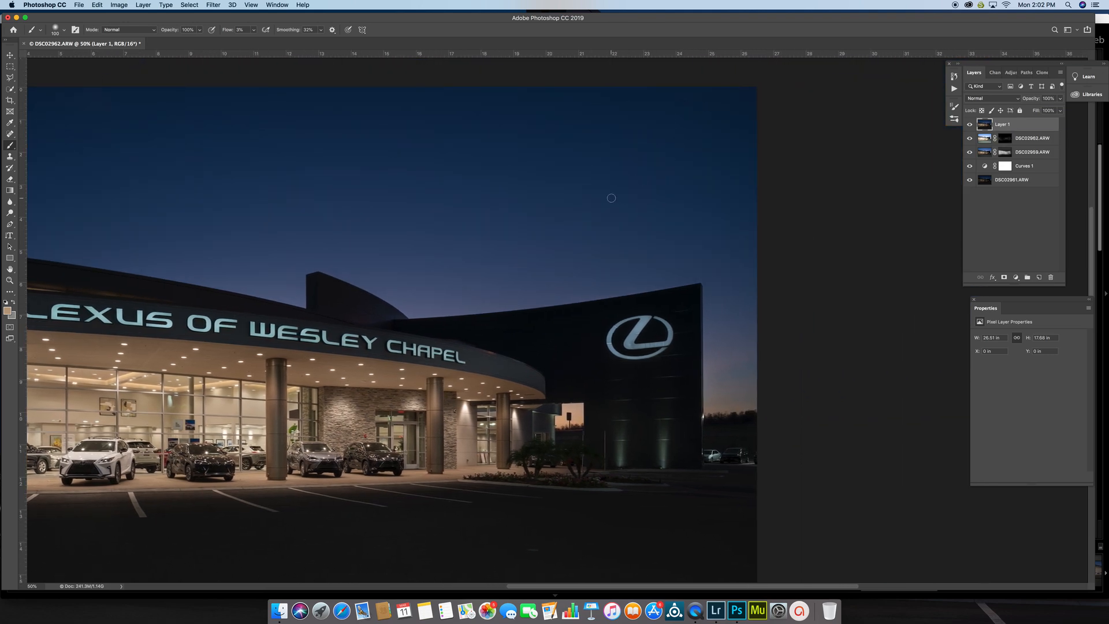
Examine the merged image across the sky, the building and the parking lot for areas to retouch.
scroll(614, 198, left, 12)
scroll(614, 198, up, 3)
scroll(614, 198, right, 3)
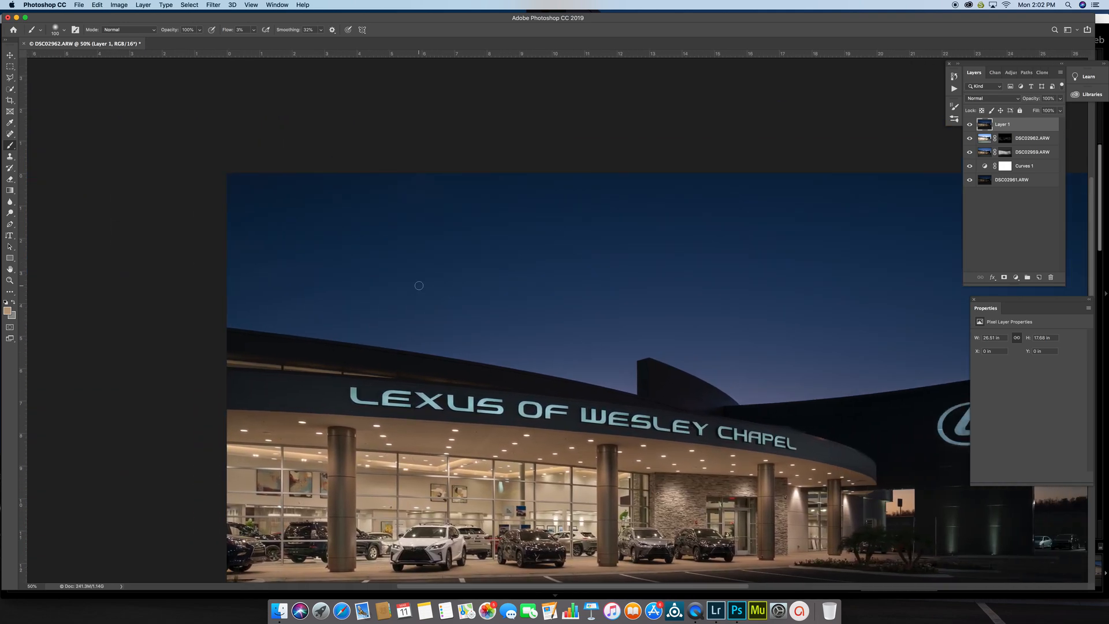
scroll(418, 286, right, 8)
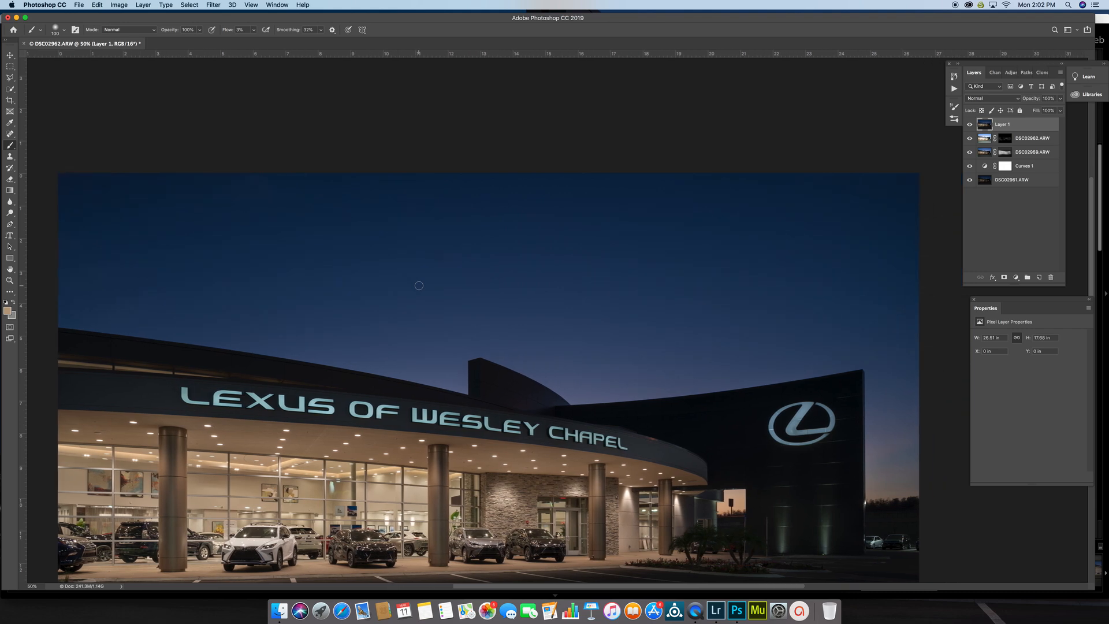
scroll(419, 286, right, 3)
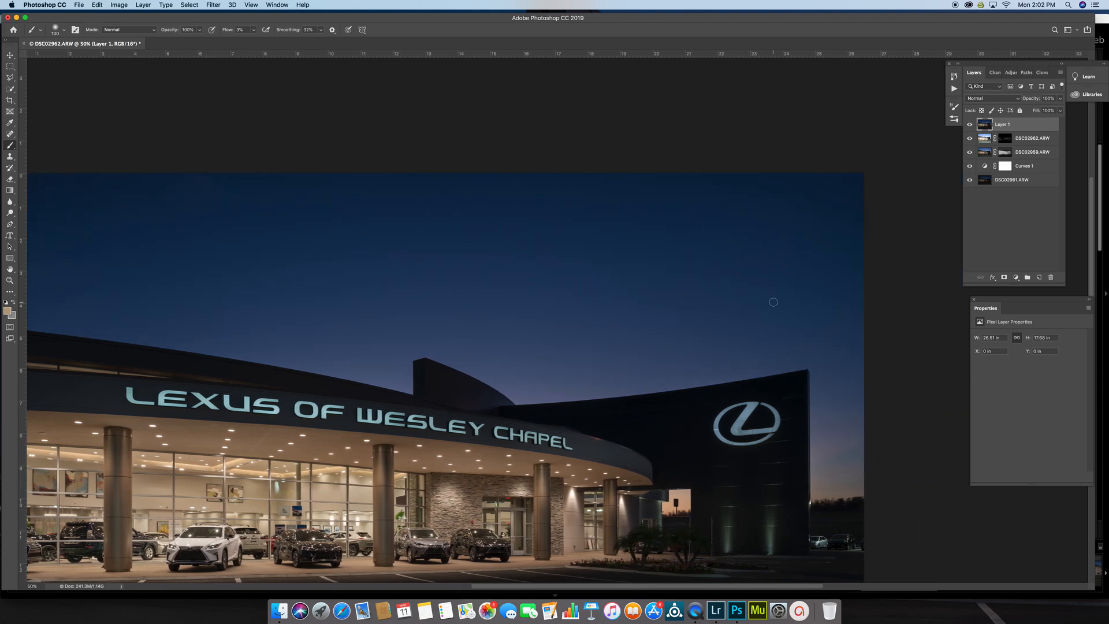
scroll(774, 302, down, 1)
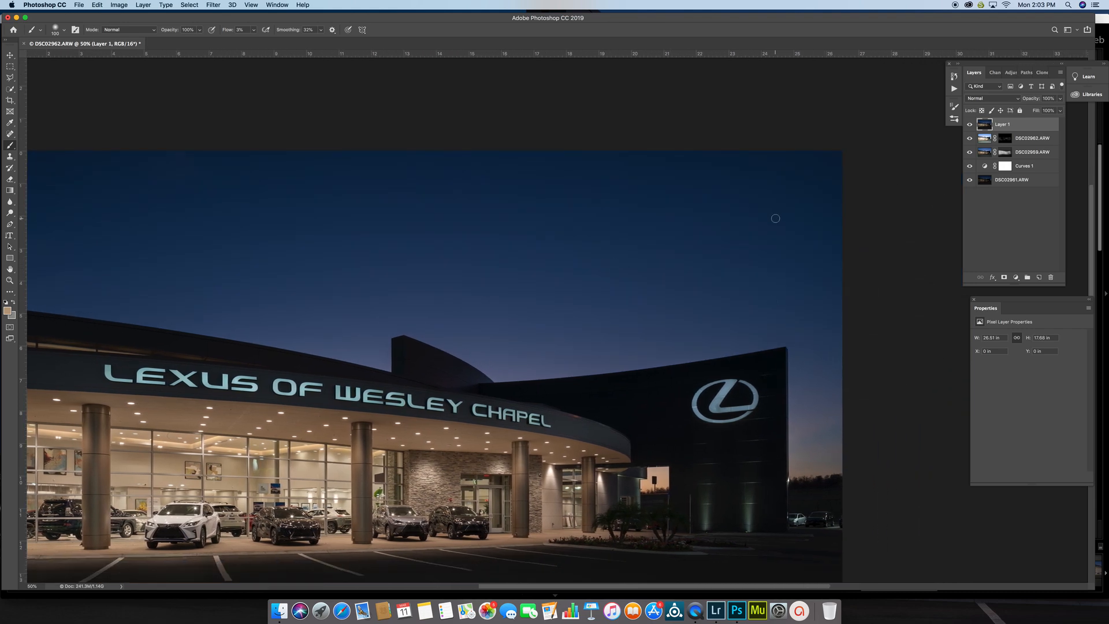
scroll(748, 221, down, 4)
scroll(749, 222, left, 1)
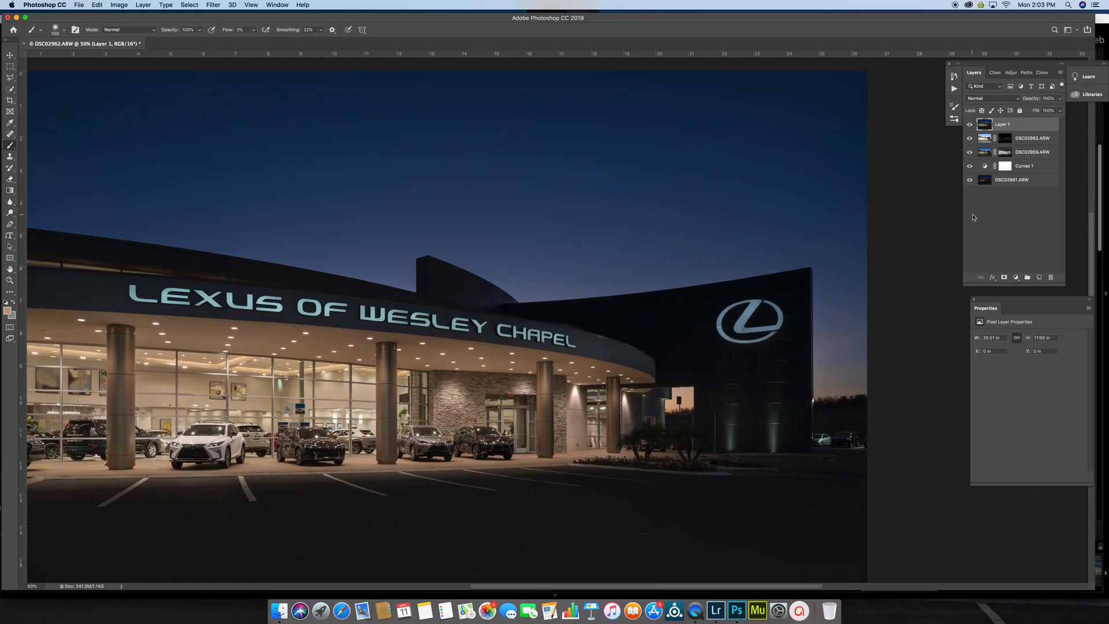
Add a Curves adjustment above the merged layer and shape a steep curve that brightens the midtones and highlights.
click(1015, 277)
click(1033, 328)
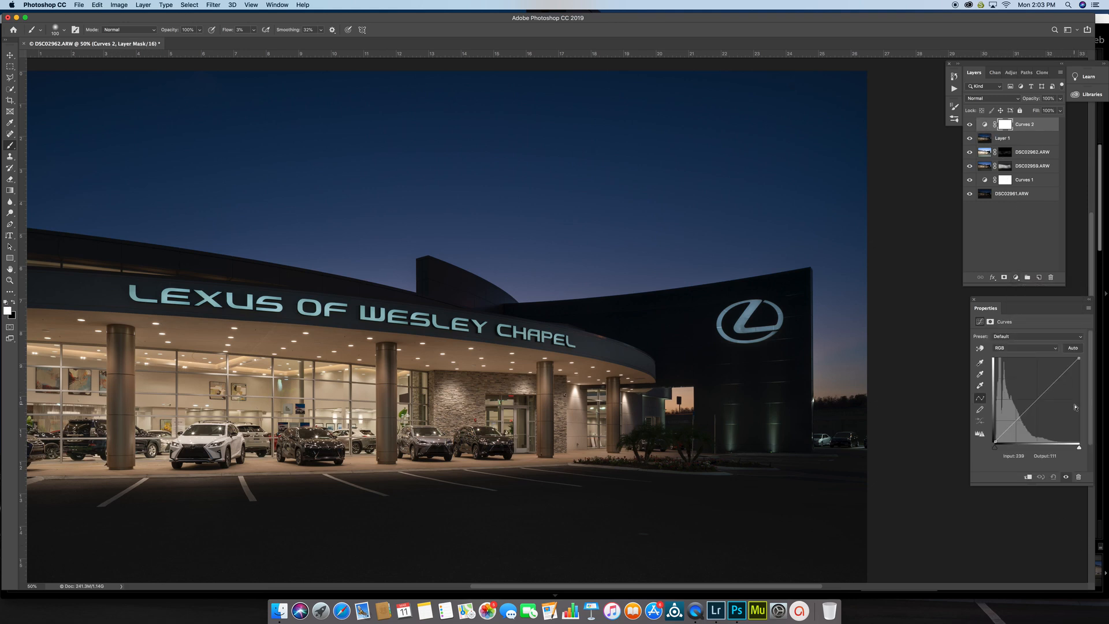
drag(1061, 370, 1033, 391)
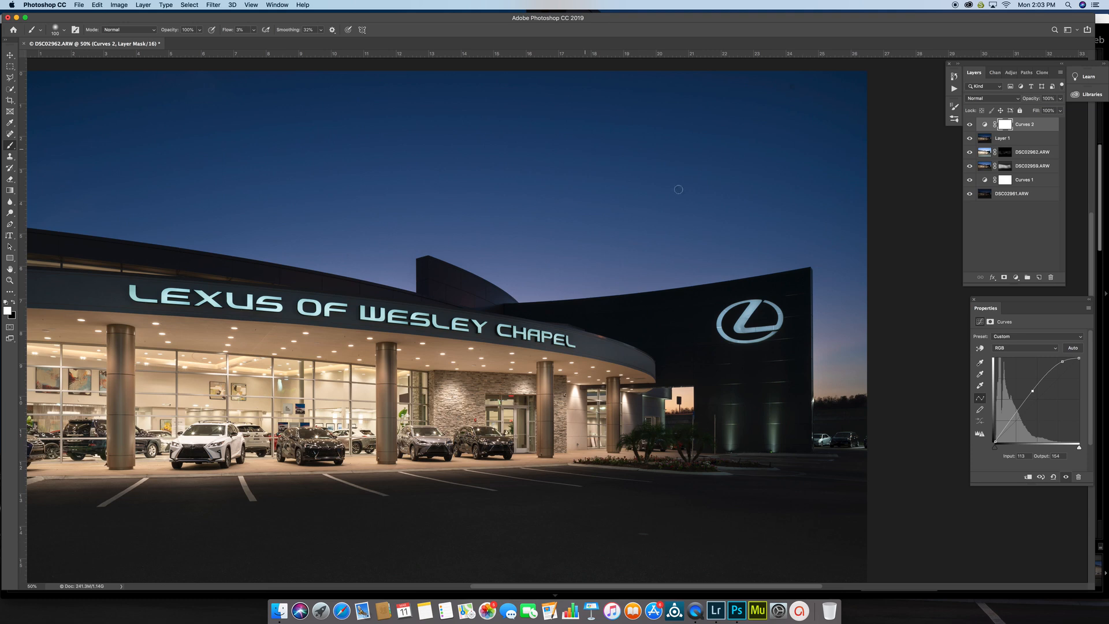
click(1044, 374)
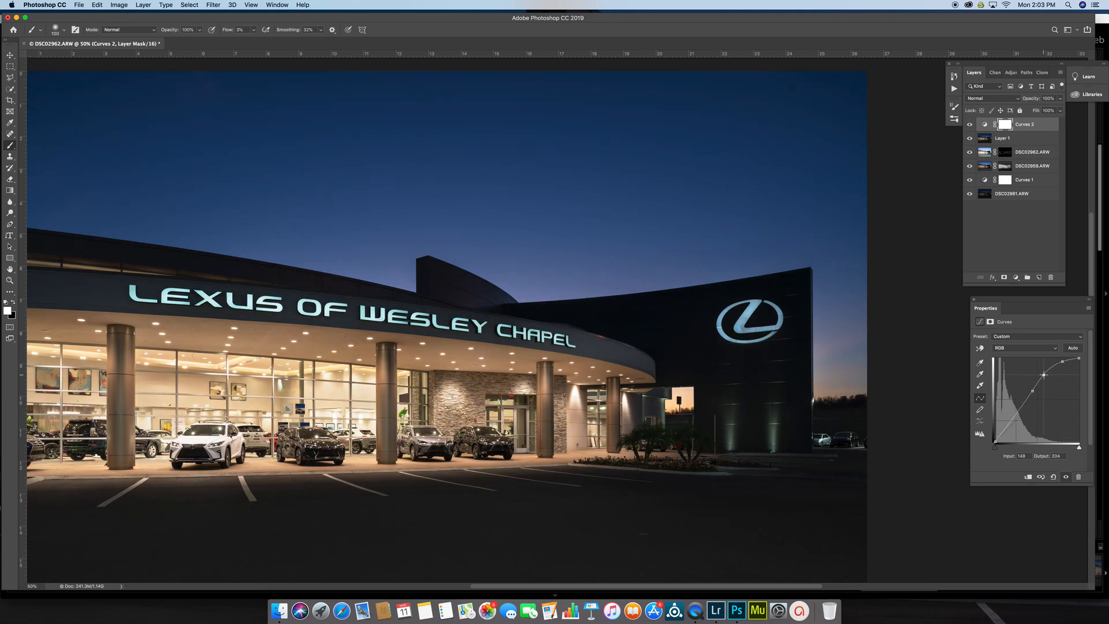
click(1061, 359)
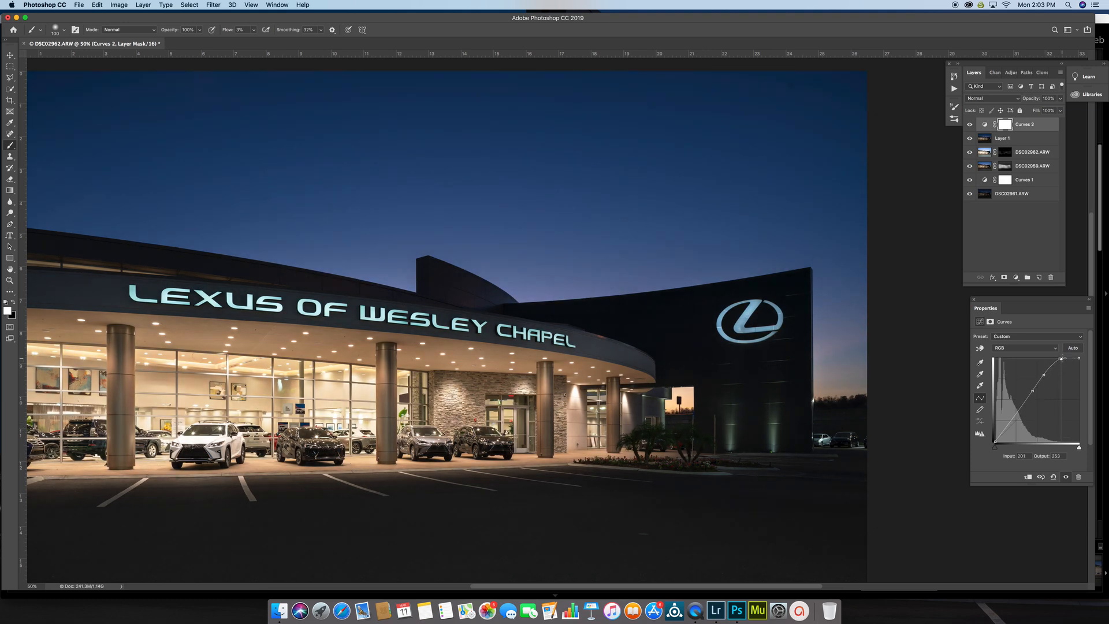
click(1011, 418)
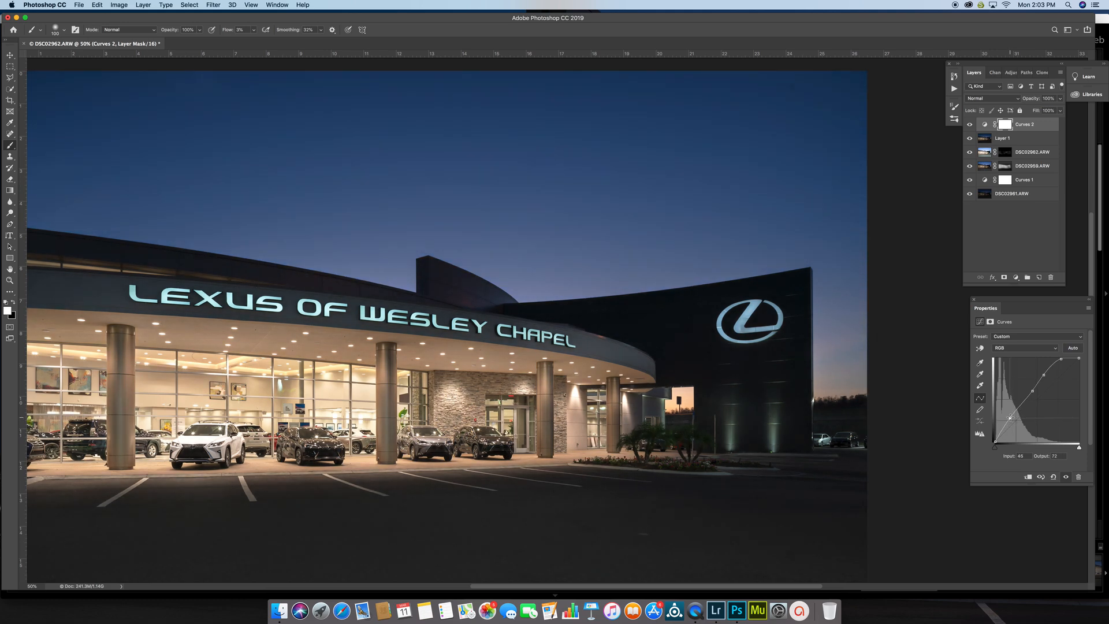
drag(1010, 418, 1011, 419)
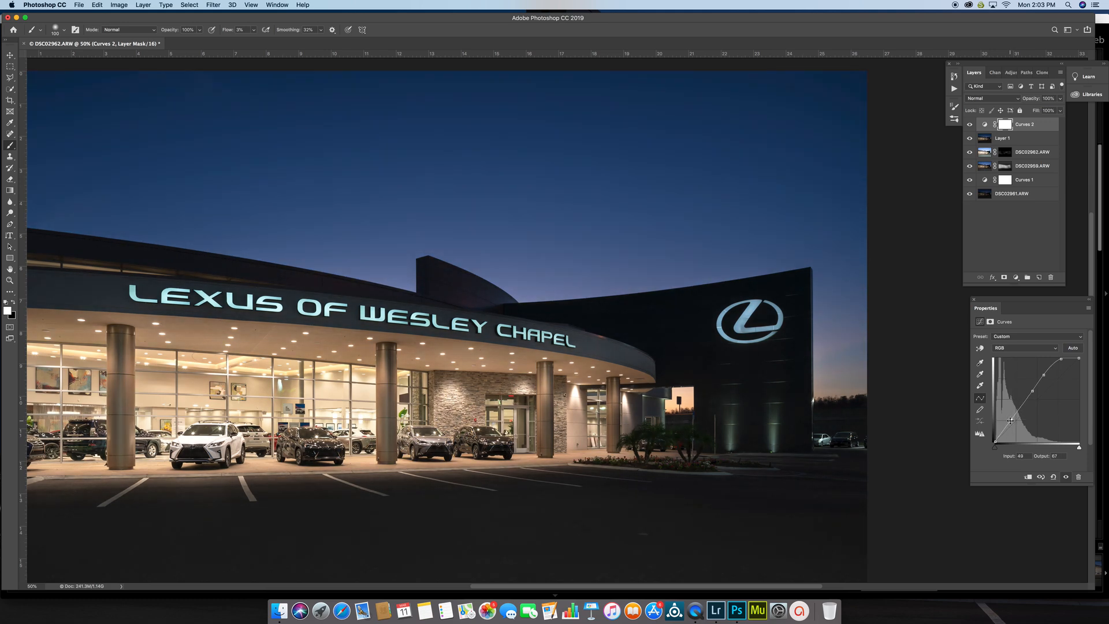
Select merged Layer 1 and heal a spot in the sky with the Content-Aware Spot Healing Brush at 125 px.
click(985, 139)
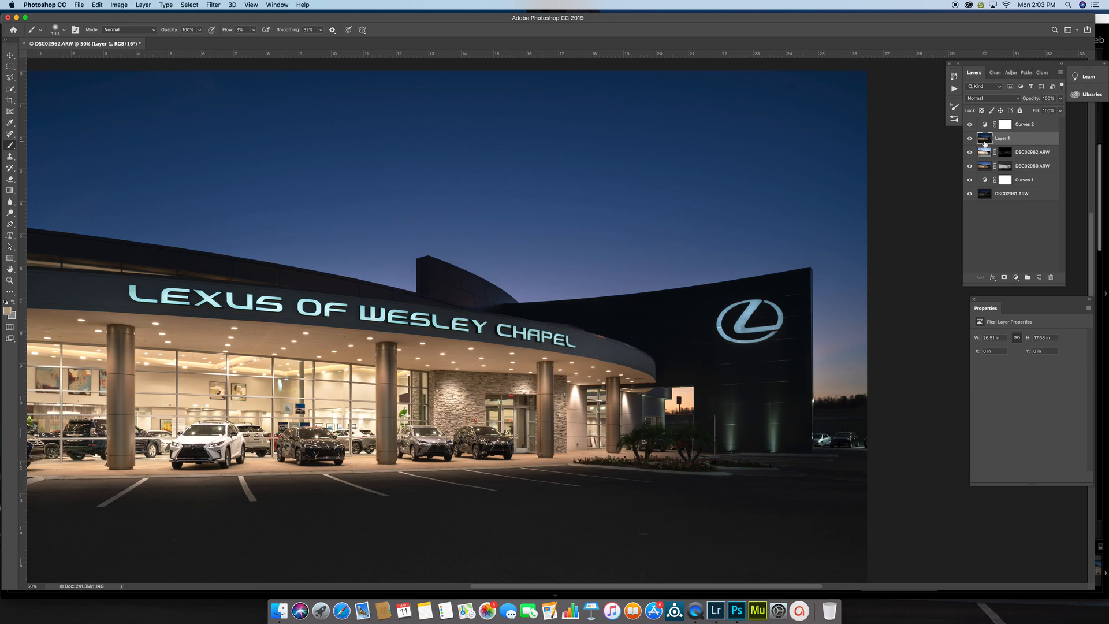
click(10, 134)
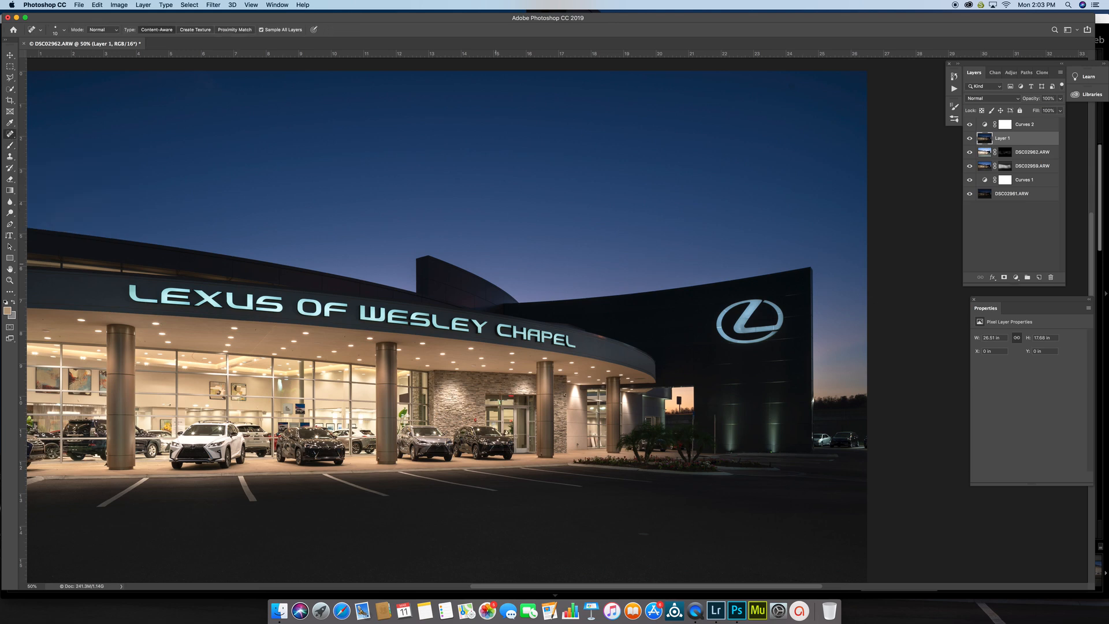
key(super+plus)
key(super+plus)
scroll(523, 262, up, 5)
scroll(524, 263, right, 4)
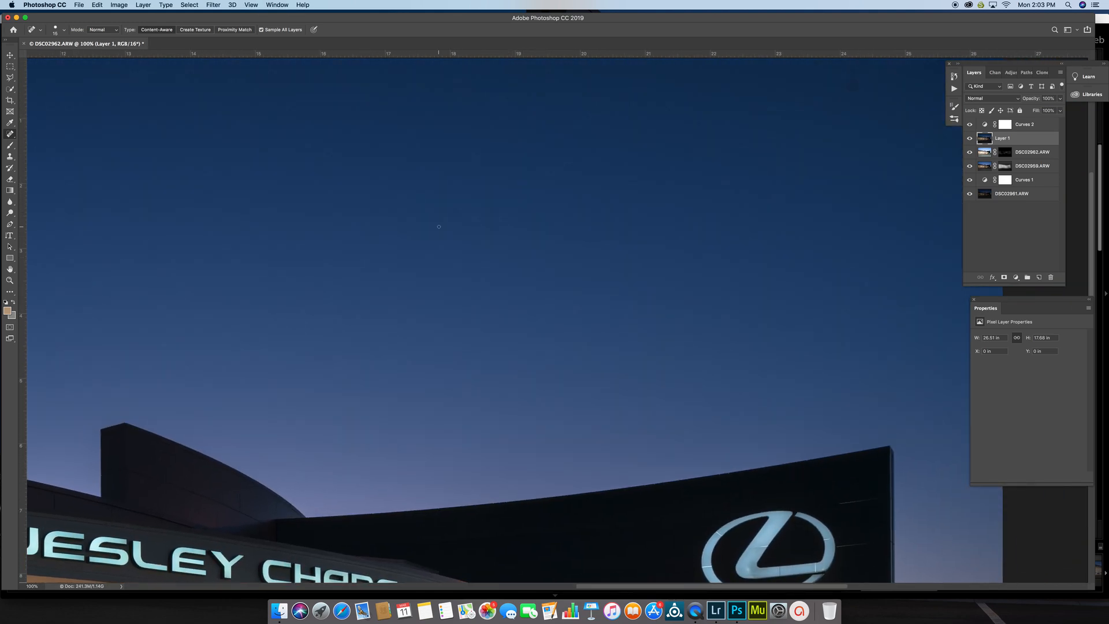
key(bracketright)
key(bracketright)
key(bracketright)
key(bracketright)
key(bracketright)
key(bracketright)
key(bracketright)
key(bracketright)
click(453, 214)
Check the sky around the Lexus logo tower down to the horizon for spots, reducing the healing brush to 35 px.
scroll(545, 297, right, 5)
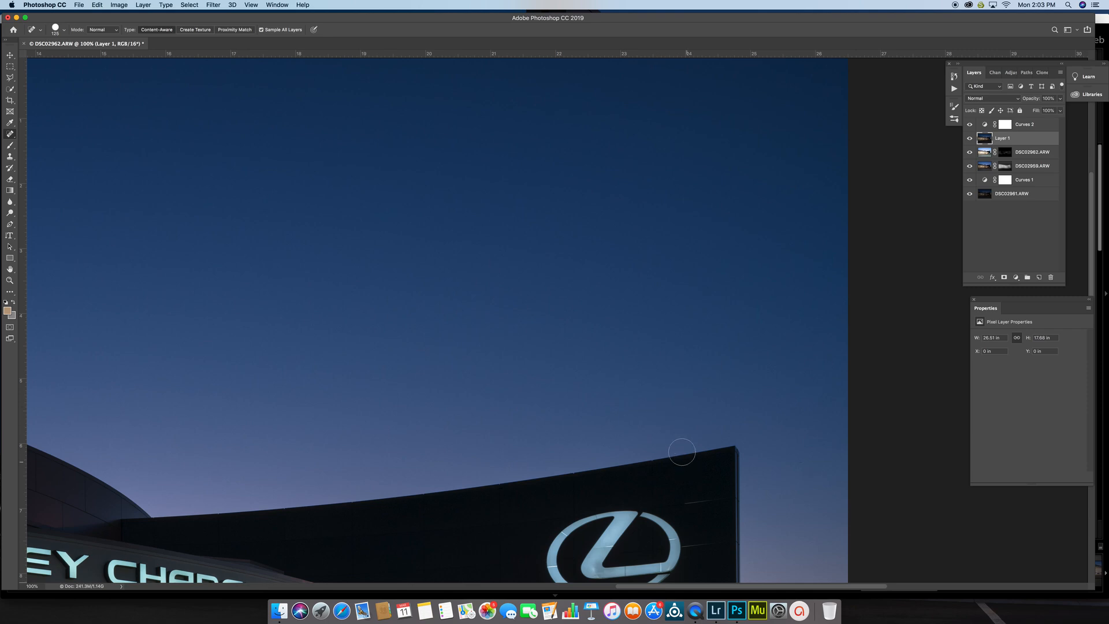
scroll(682, 452, right, 4)
scroll(681, 452, up, 3)
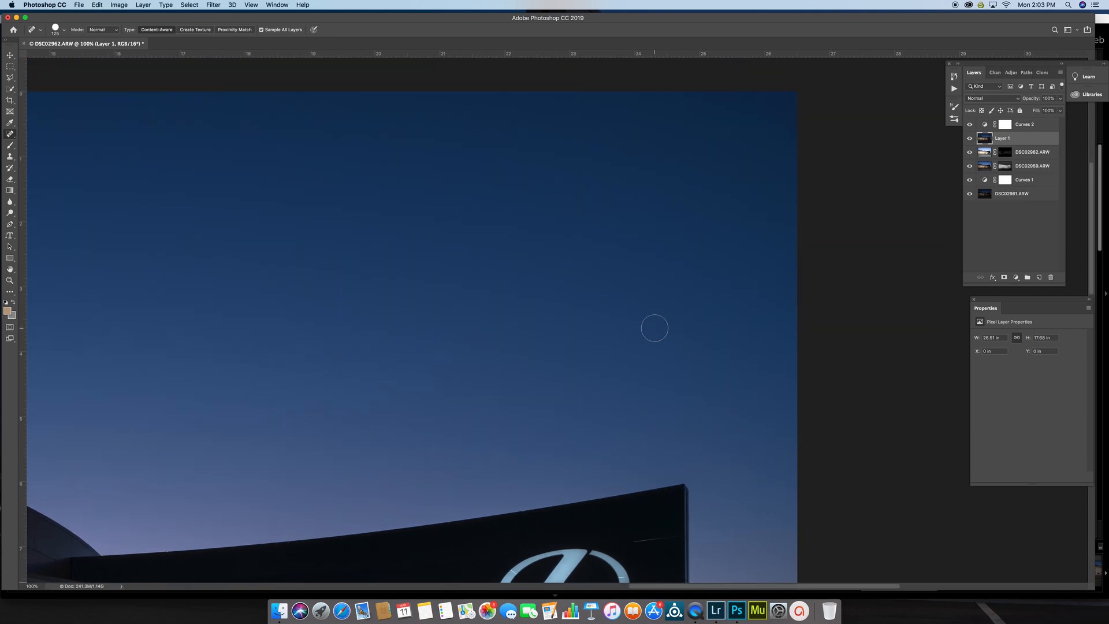
scroll(655, 328, down, 5)
key(bracketleft)
key(bracketleft)
key(bracketleft)
key(bracketleft)
key(bracketleft)
key(bracketleft)
key(bracketleft)
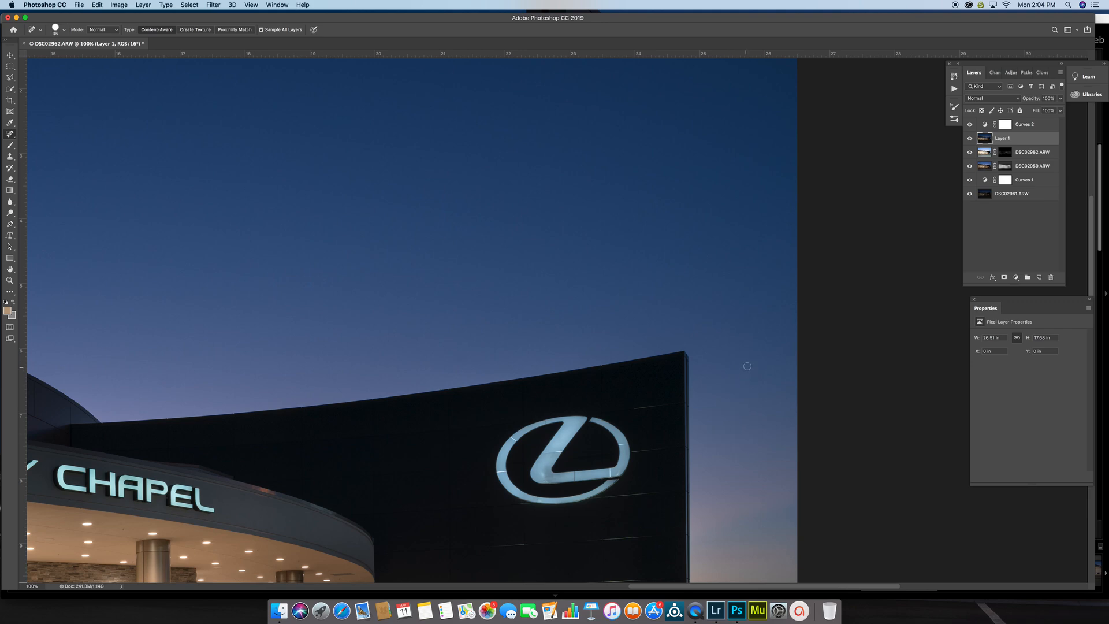
scroll(748, 386, down, 5)
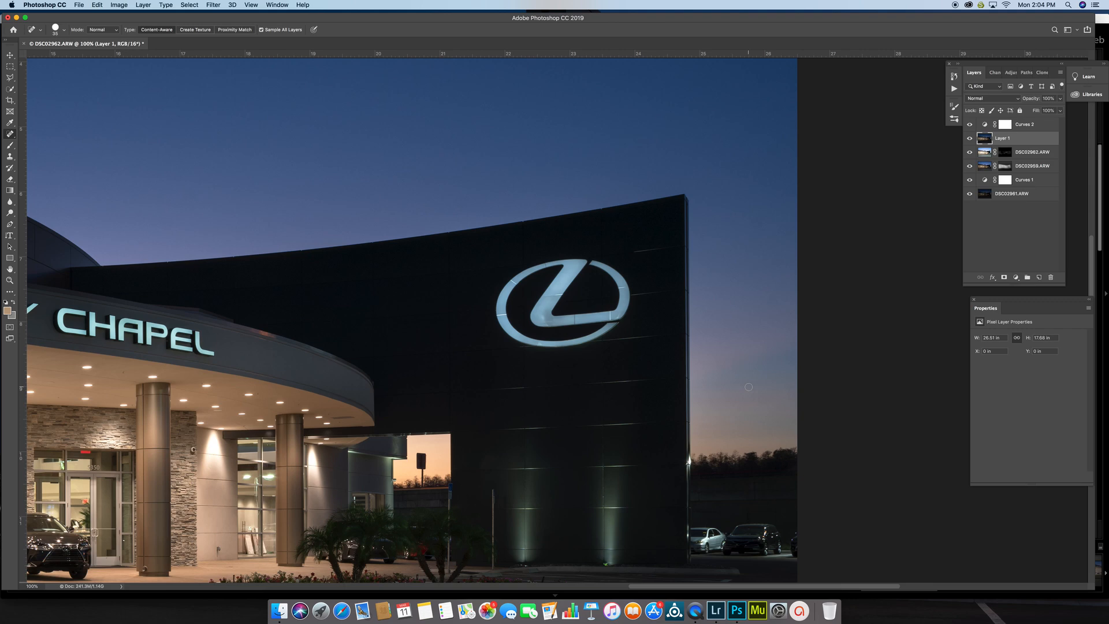
scroll(758, 405, left, 2)
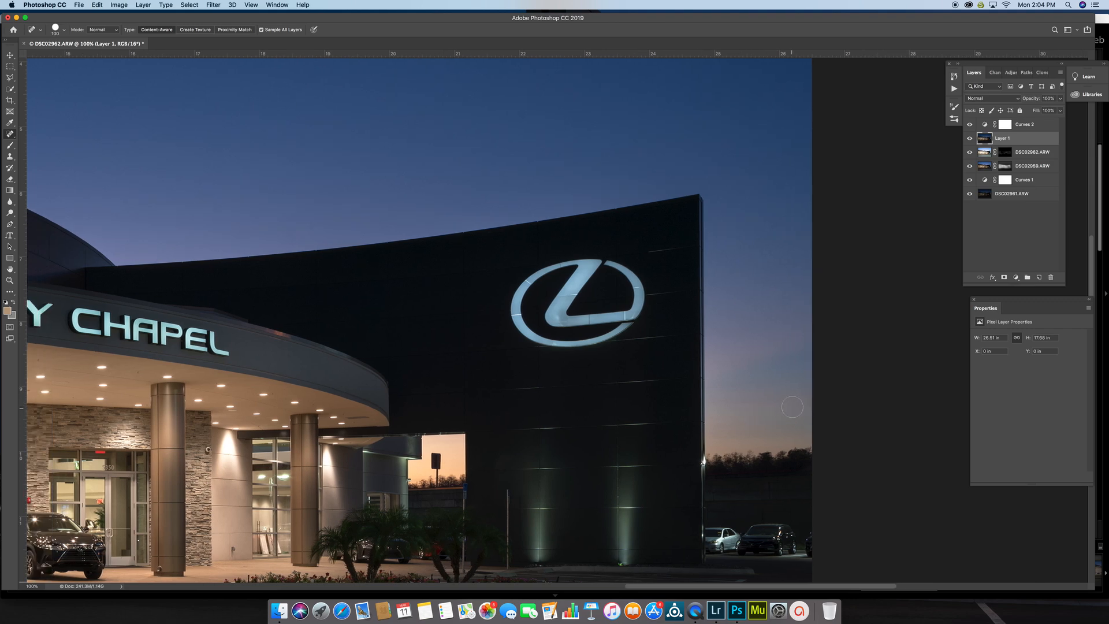
Check the rest of the sky for spots and heal one just above the roofline over the dealership sign at 100 px.
scroll(792, 405, up, 10)
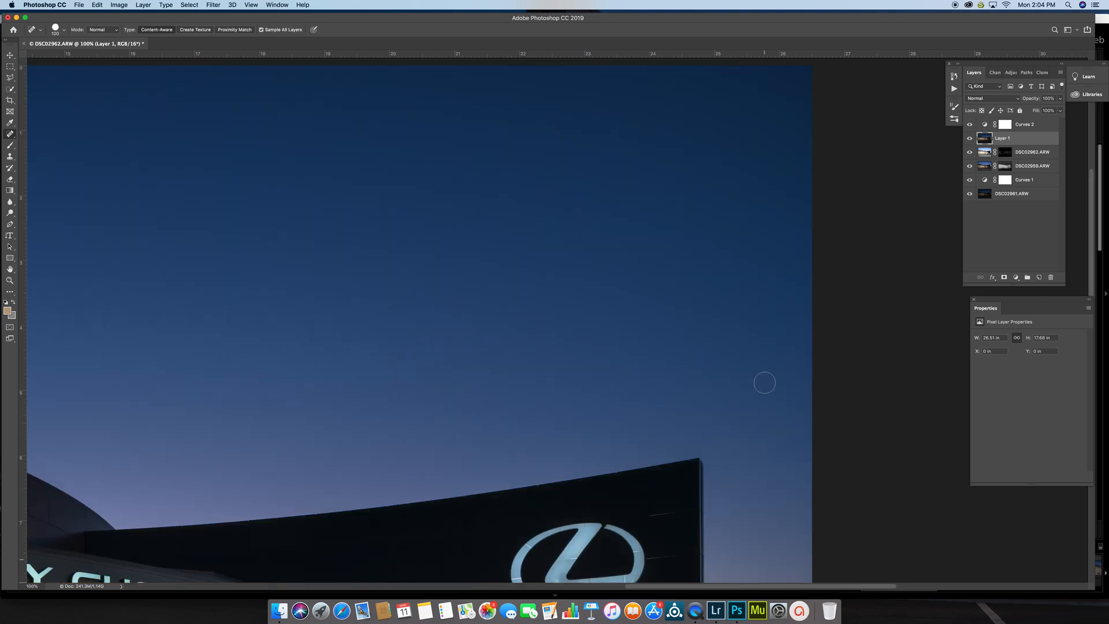
scroll(768, 387, left, 5)
scroll(764, 383, left, 10)
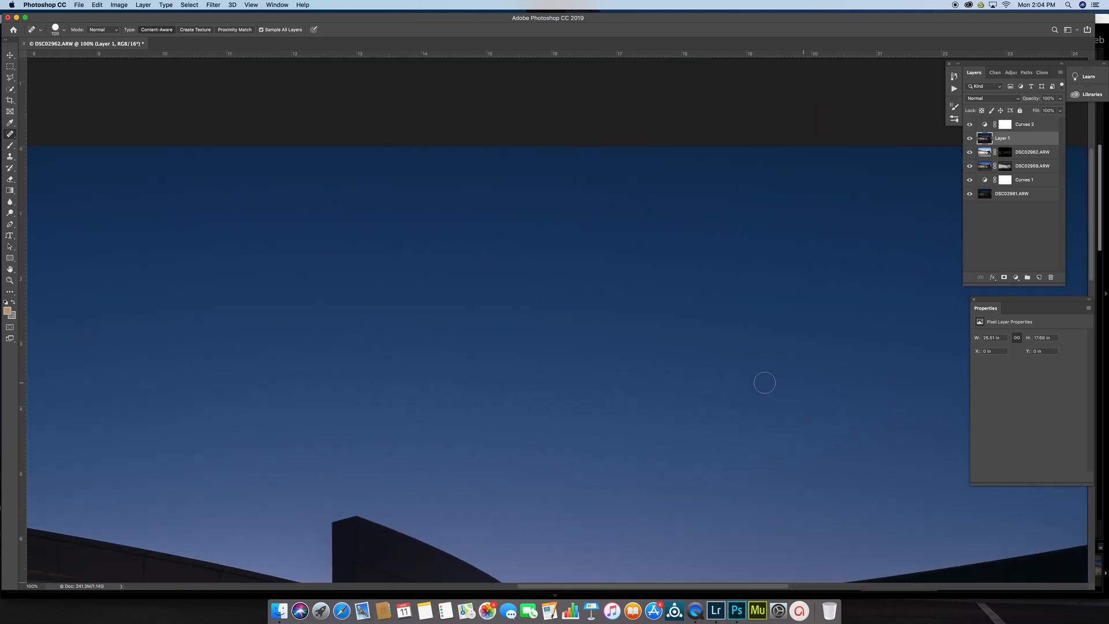
scroll(764, 382, left, 10)
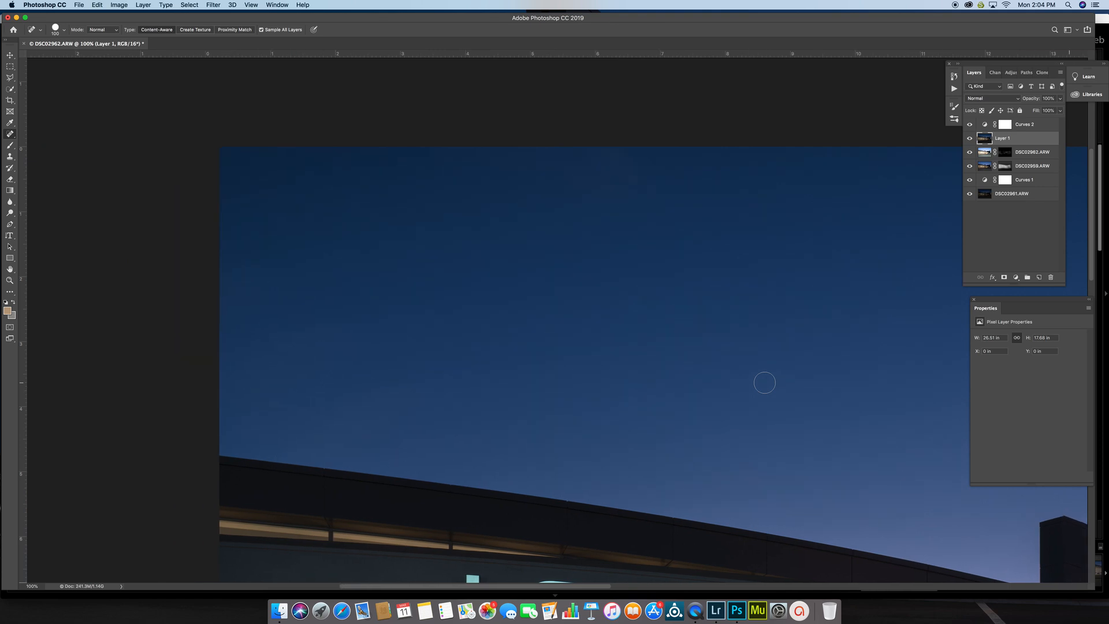
scroll(765, 382, right, 2)
scroll(764, 383, left, 8)
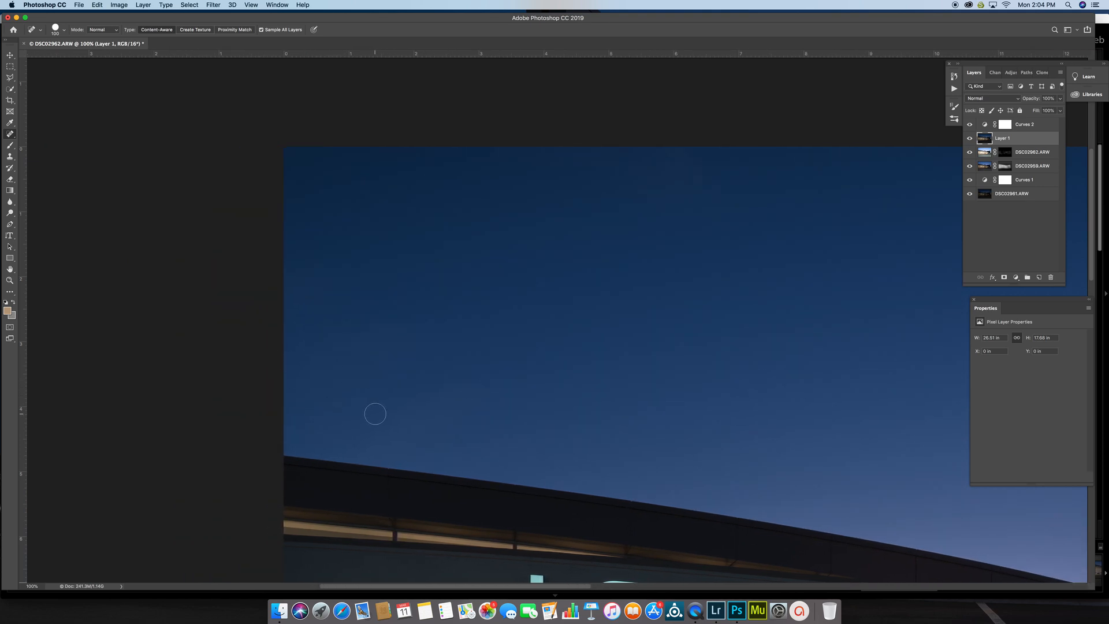
key(XF86MonBrightnessUp)
scroll(375, 414, right, 10)
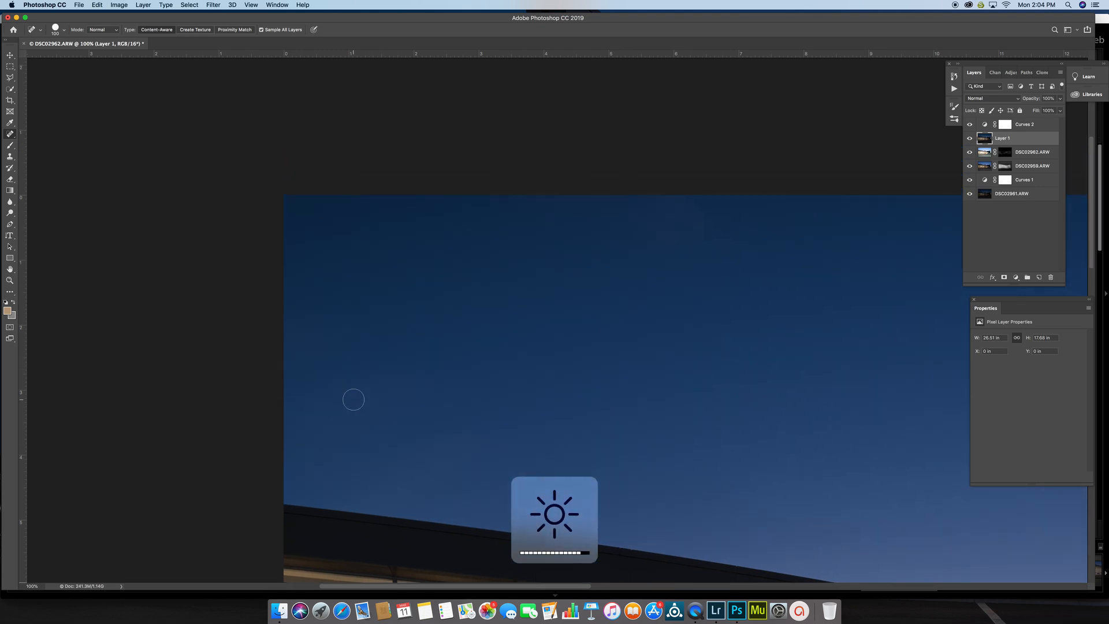
scroll(354, 399, right, 15)
scroll(354, 399, down, 4)
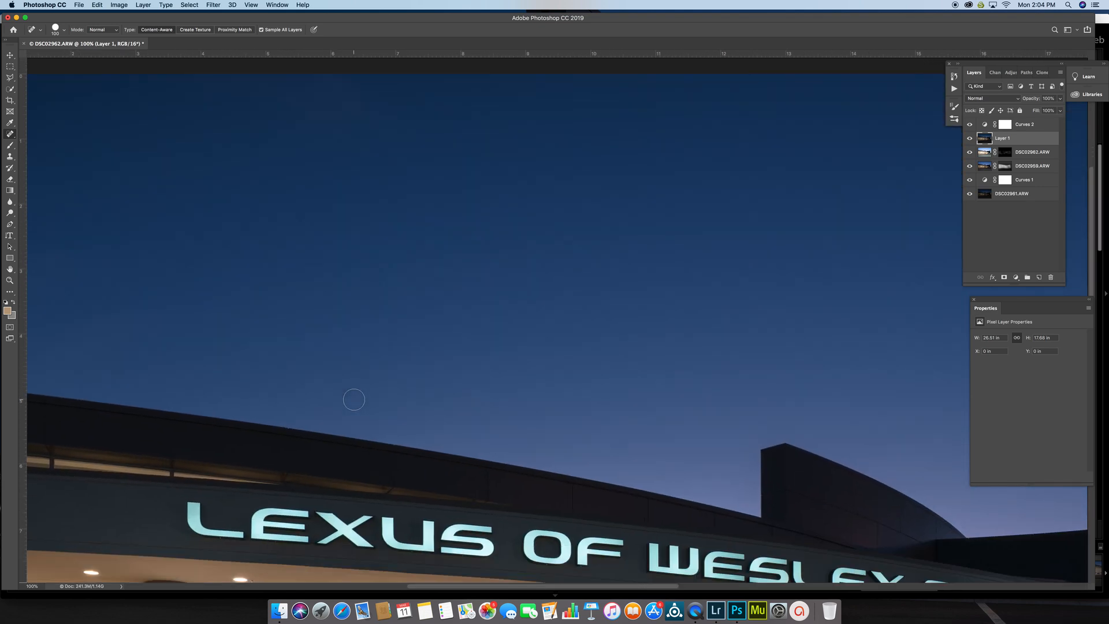
scroll(354, 399, right, 2)
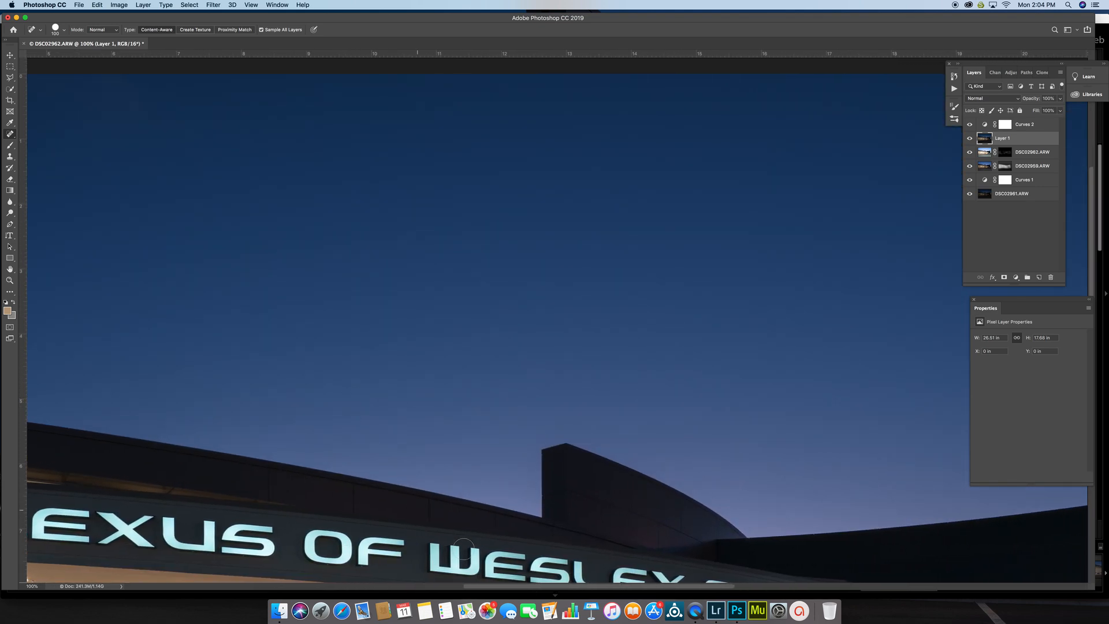
click(403, 447)
scroll(404, 447, right, 20)
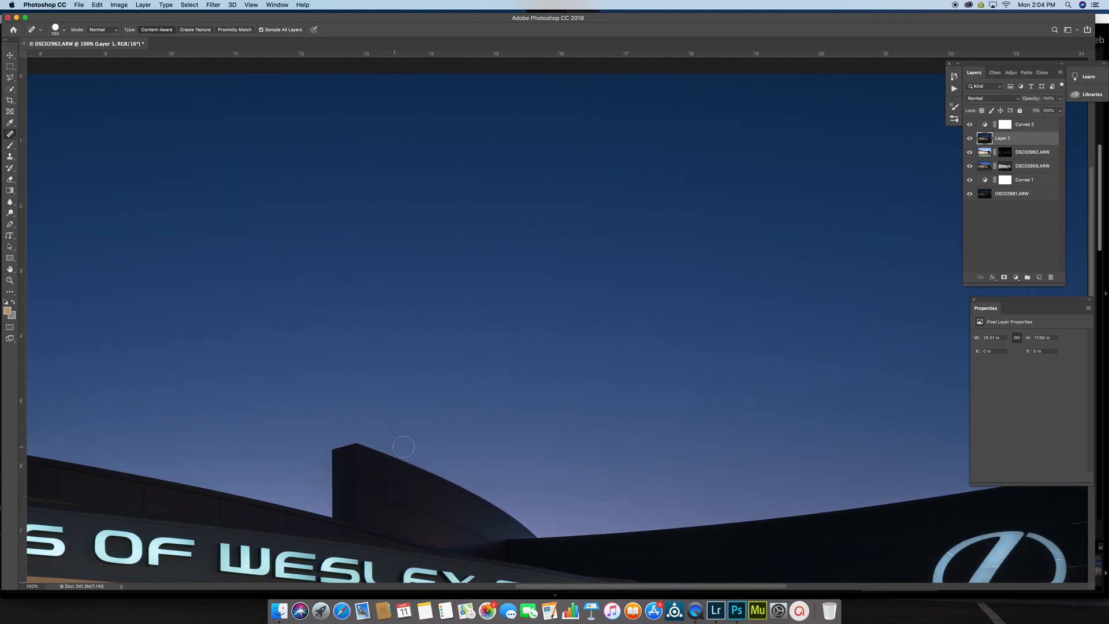
Delete the Curves 2 adjustment layer above the merged layer.
scroll(403, 446, up, 4)
scroll(403, 446, left, 9)
scroll(403, 446, down, 10)
scroll(403, 447, left, 10)
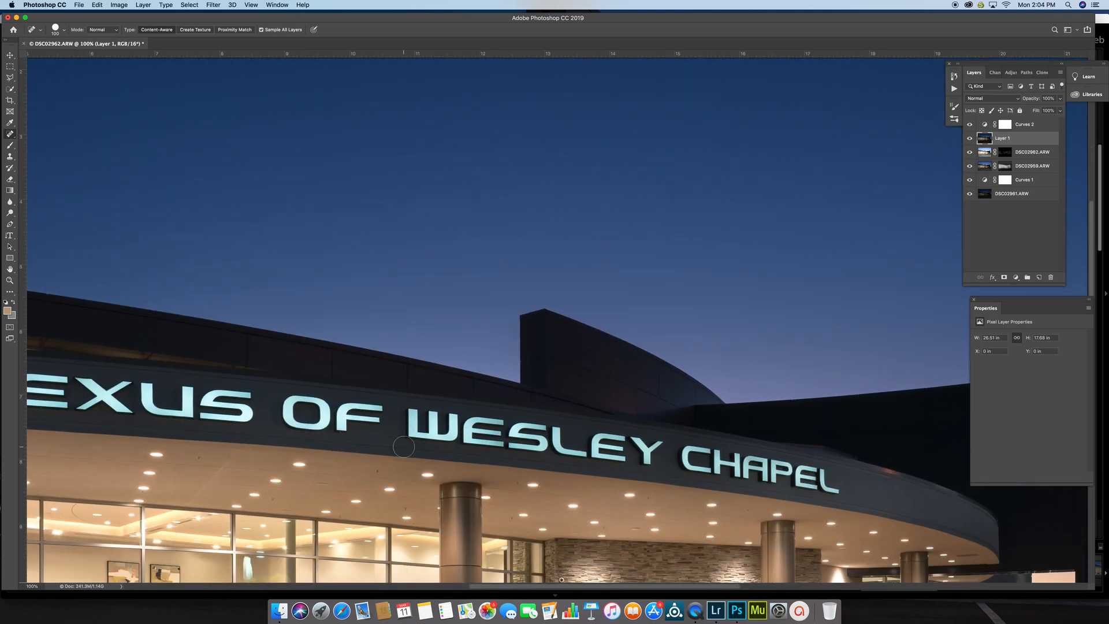
drag(981, 129, 1050, 278)
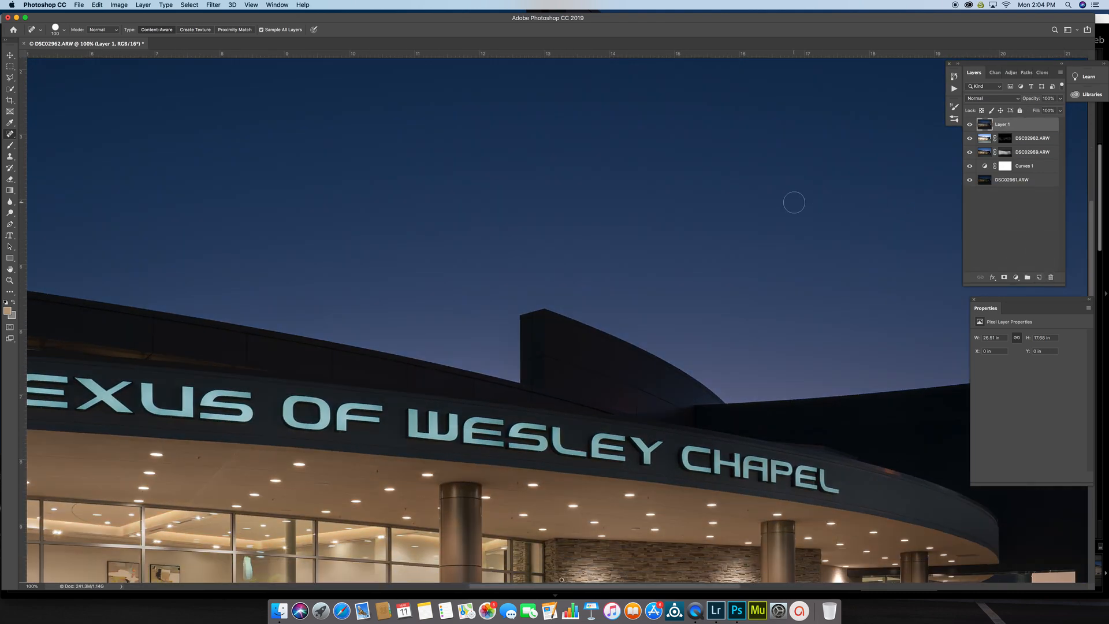
Examine the canopy ceiling, stone wall, entrance doors and columns at 400% for blemishes to retouch.
scroll(797, 206, up, 6)
scroll(634, 204, down, 10)
scroll(635, 204, right, 10)
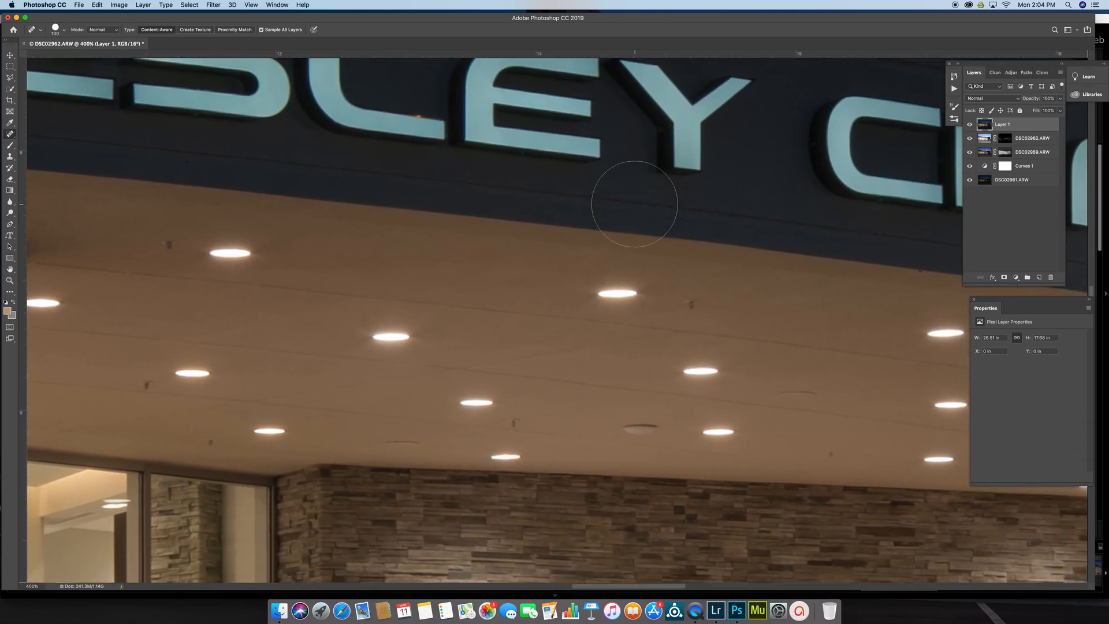
scroll(634, 204, down, 1)
scroll(635, 204, right, 1)
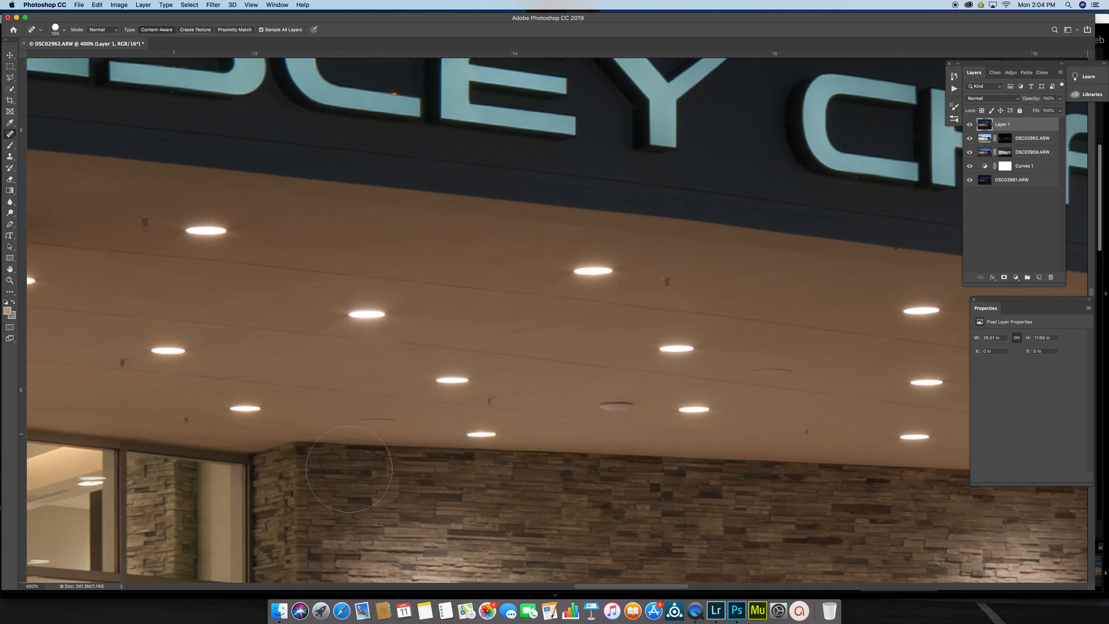
scroll(349, 469, down, 12)
scroll(322, 372, right, 9)
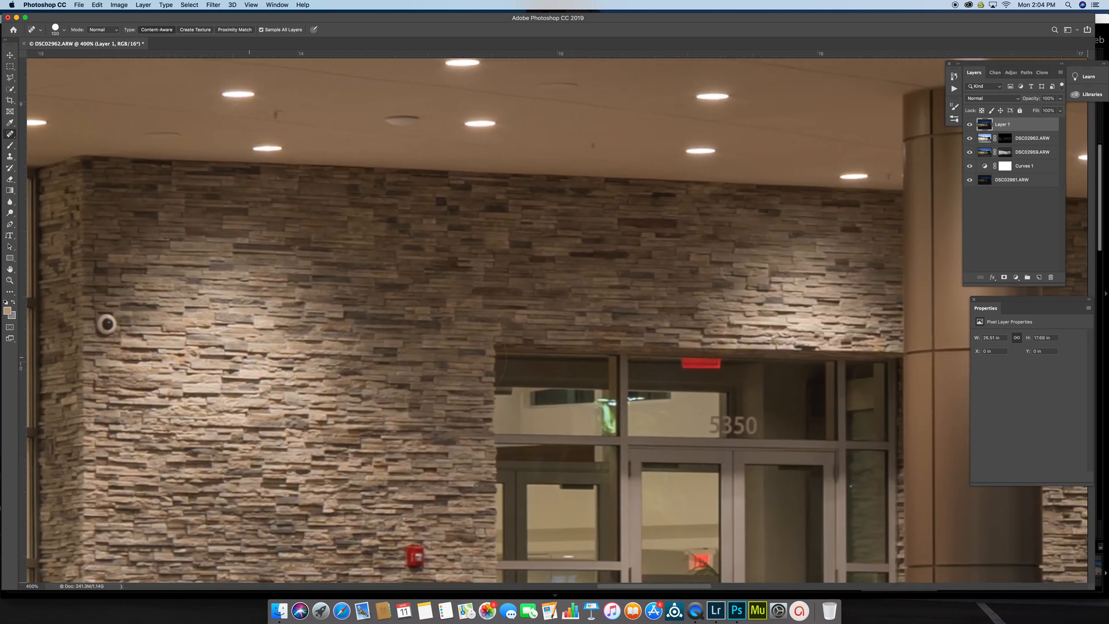
scroll(503, 364, right, 14)
scroll(502, 363, down, 2)
scroll(503, 363, right, 4)
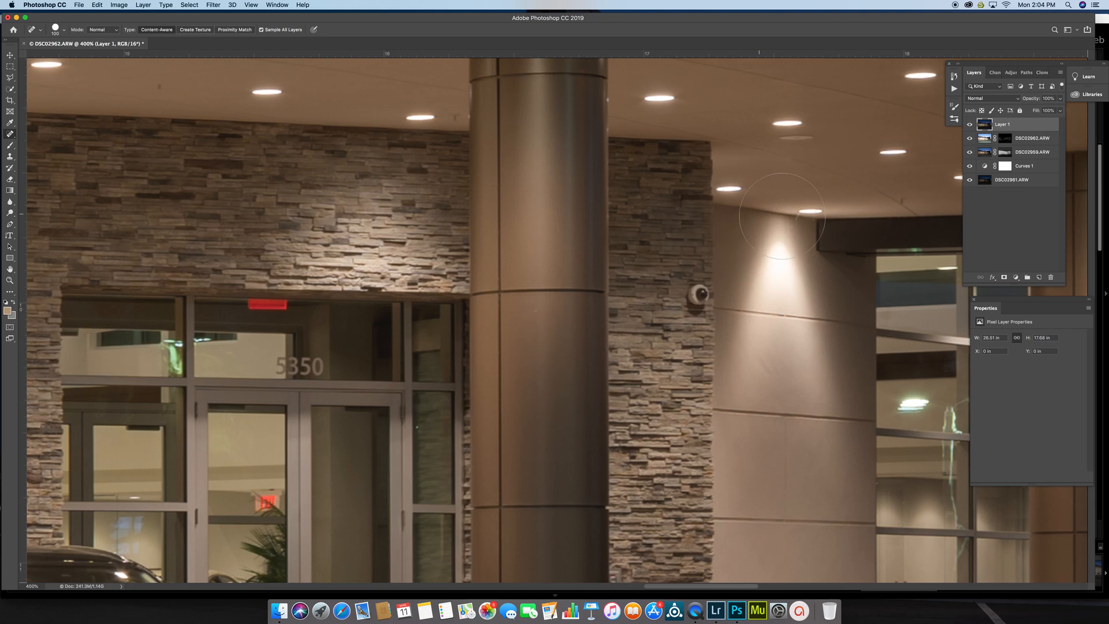
scroll(791, 240, down, 9)
scroll(790, 240, right, 6)
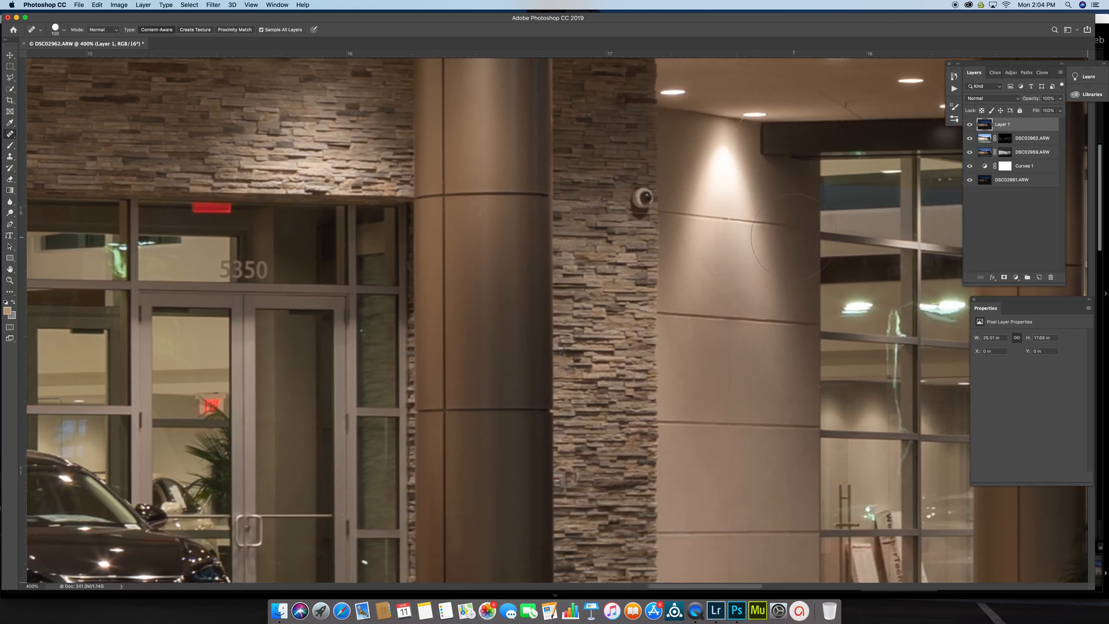
scroll(791, 240, down, 1)
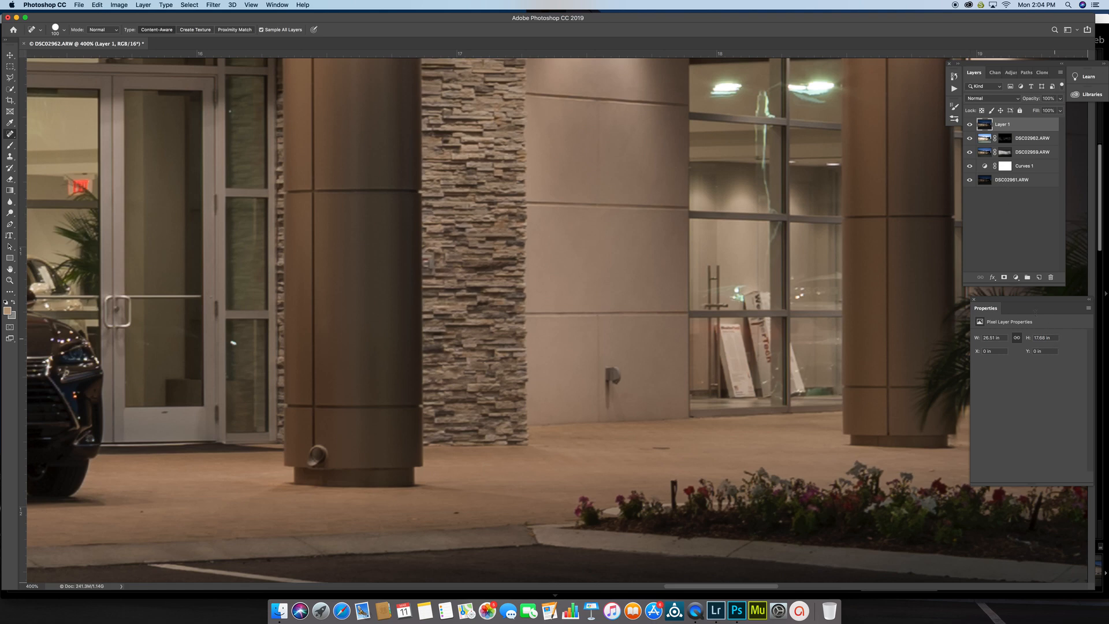
Add a new empty layer above Layer 1 to hold the retouching of the canopy ceiling.
click(1039, 277)
scroll(777, 267, up, 5)
scroll(777, 268, up, 3)
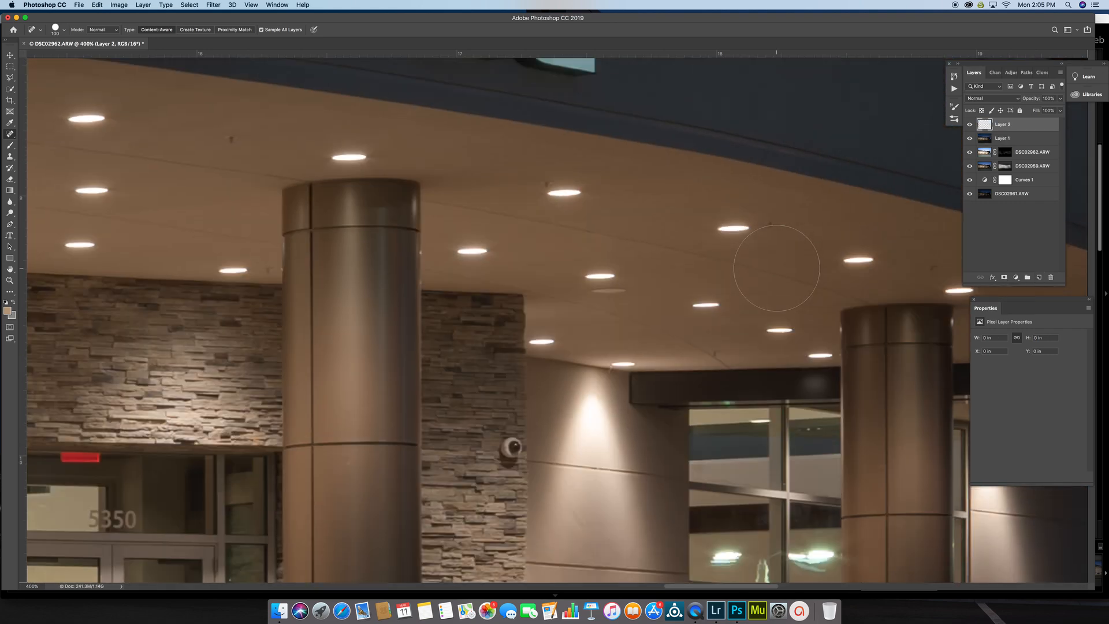
Spot-heal the small fixture marks at the far right end of the canopy ceiling using a reduced brush size.
key(bracketleft)
key(bracketleft)
key(bracketleft)
key(bracketleft)
key(bracketleft)
key(bracketleft)
key(bracketleft)
key(bracketleft)
key(bracketleft)
scroll(774, 272, right, 5)
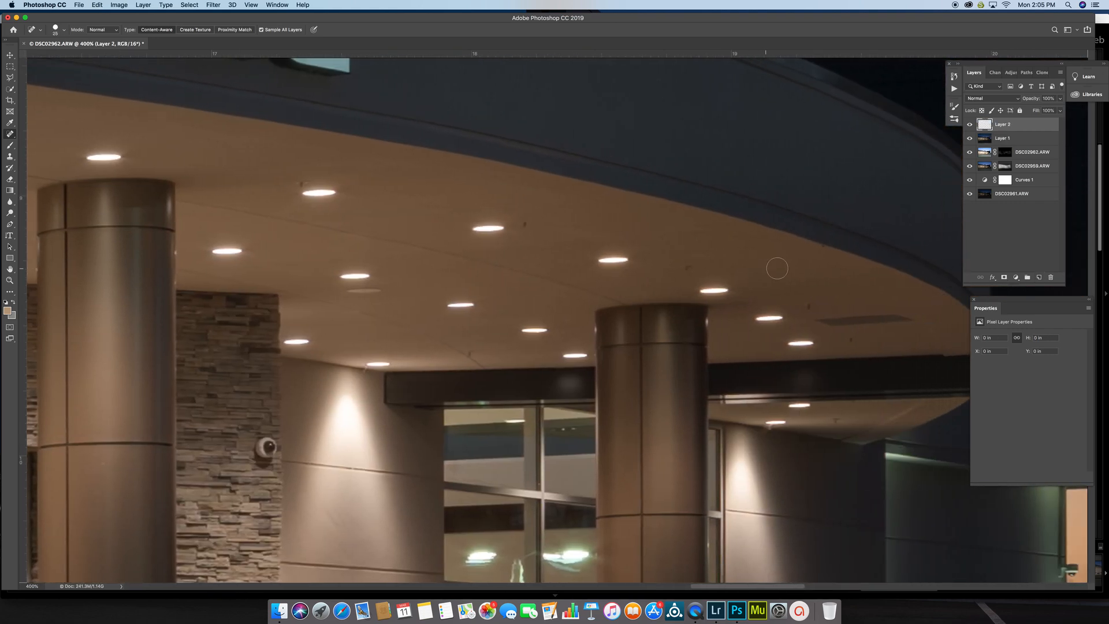
key(bracketright)
click(855, 340)
drag(855, 339, 851, 339)
click(836, 421)
key(p)
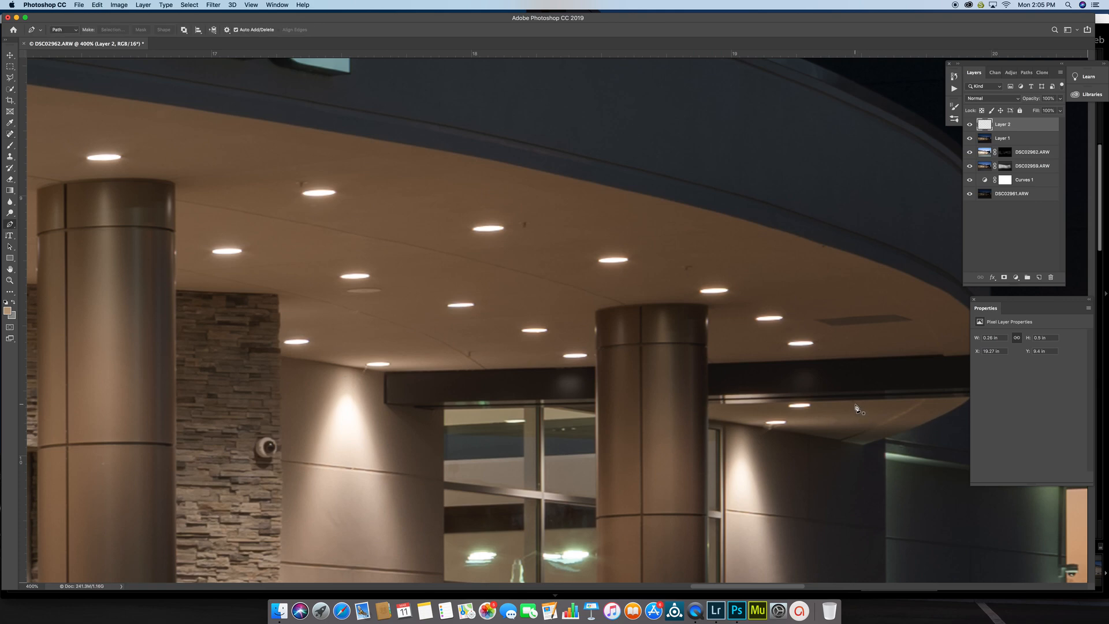
key(j)
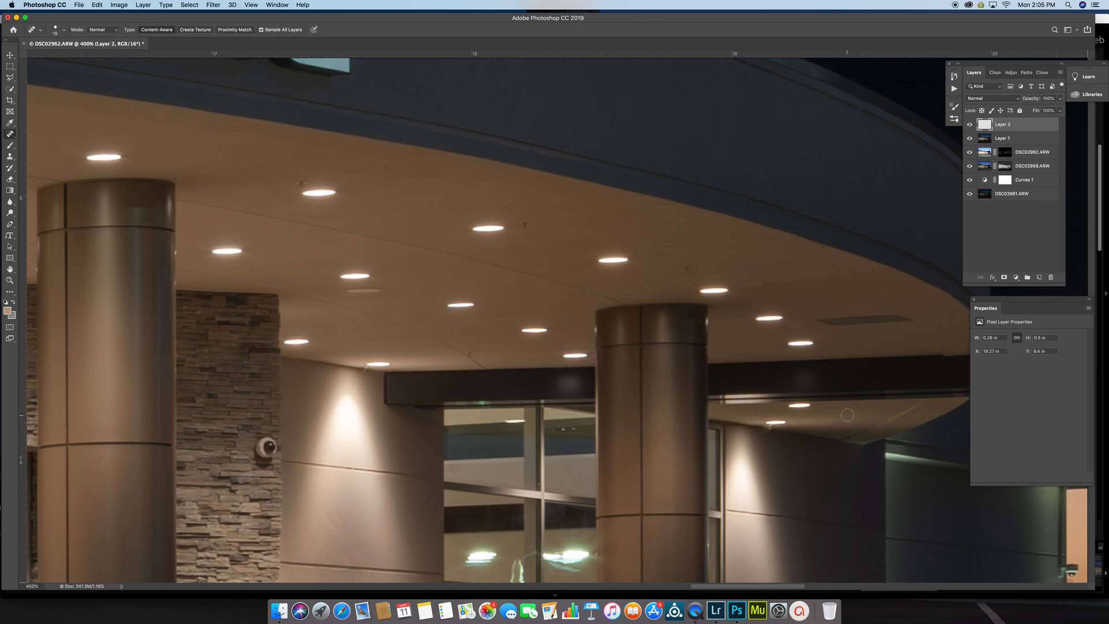
Spot-heal the sprinkler heads along the outer edge of the canopy ceiling above the right-hand column.
scroll(847, 415, left, 3)
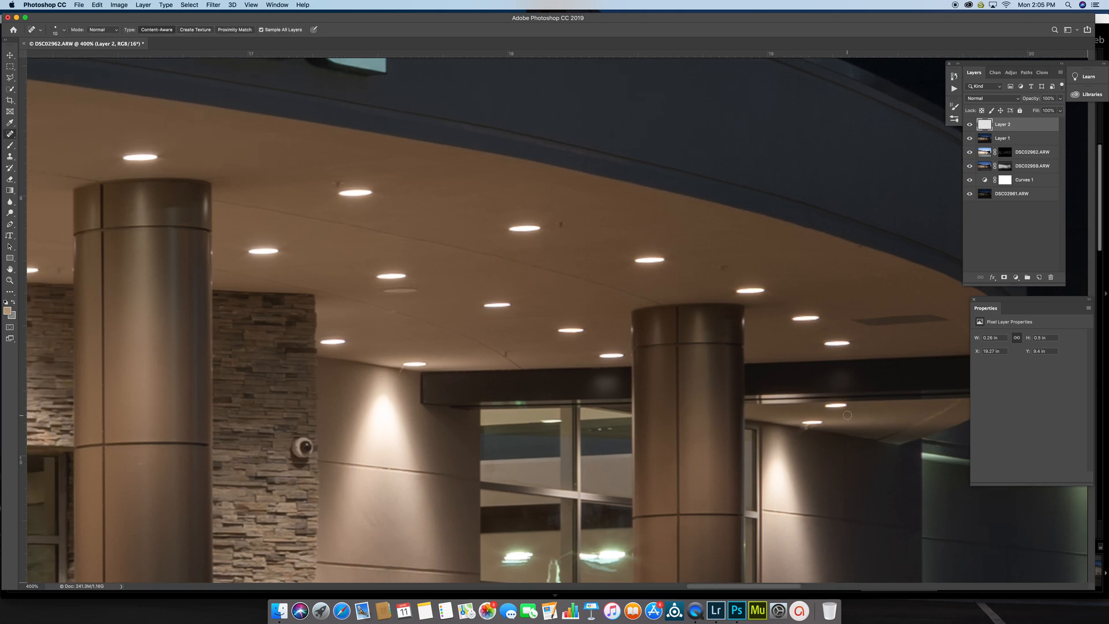
click(860, 247)
key(])
key(])
key(])
drag(728, 267, 721, 268)
drag(560, 225, 559, 225)
Spot-heal the sprinkler head near the front light and the round ceiling fixture between the two columns.
scroll(508, 353, left, 5)
click(429, 185)
scroll(702, 385, left, 5)
drag(614, 290, 578, 290)
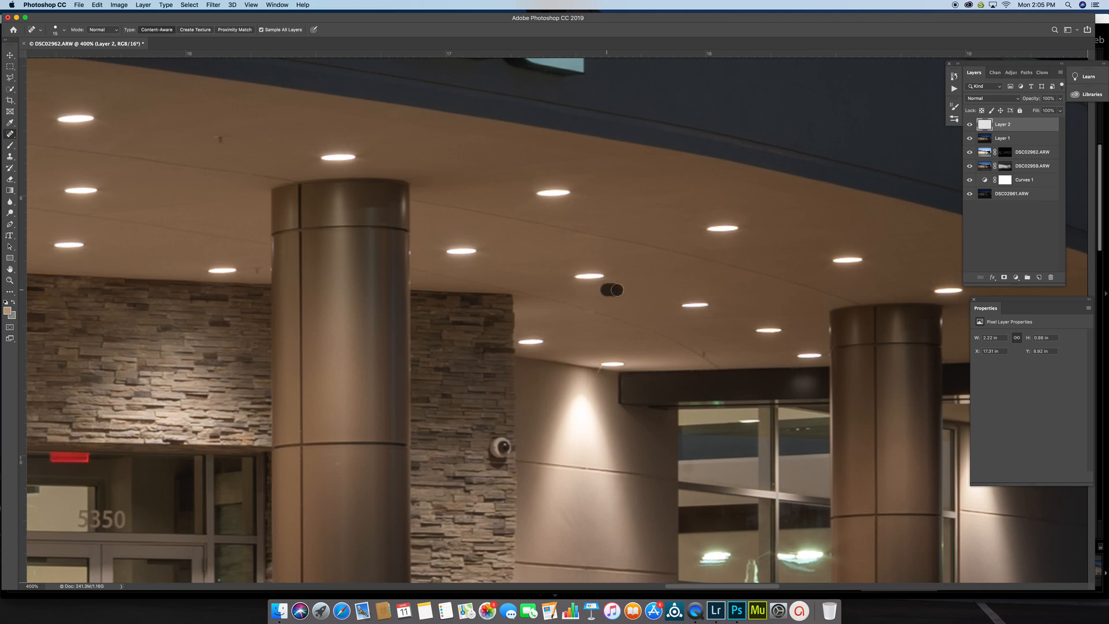
Spot-heal the small sprinkler heads on the ceiling just left of the stone entrance column with a smaller brush.
key(bracketleft)
key(super+equal)
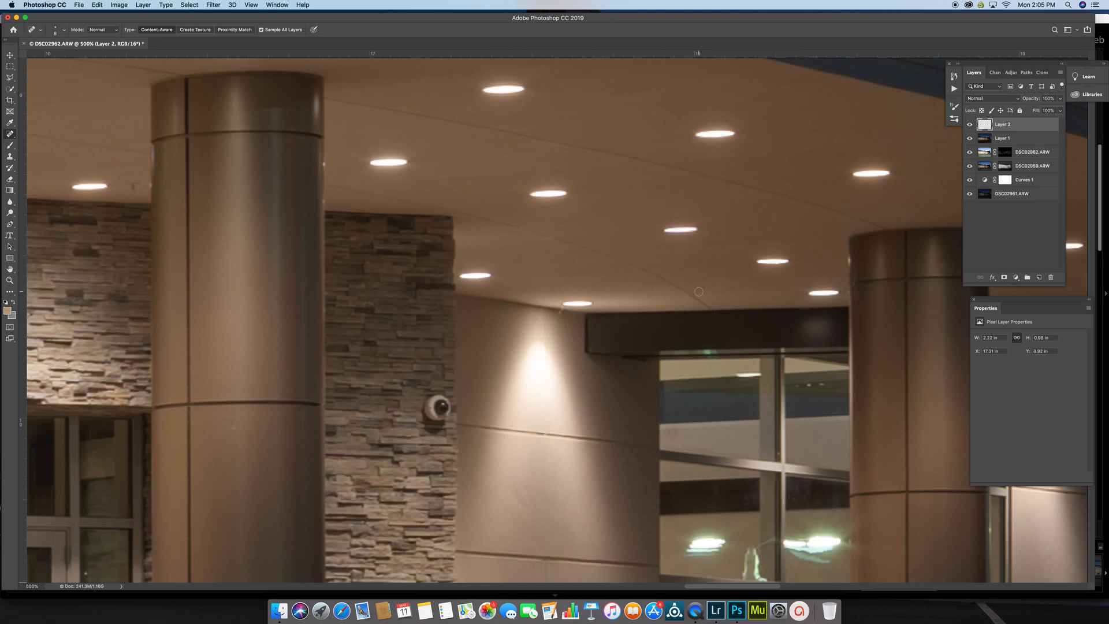
scroll(699, 292, down, 3)
scroll(698, 291, left, 10)
scroll(656, 454, up, 10)
click(680, 266)
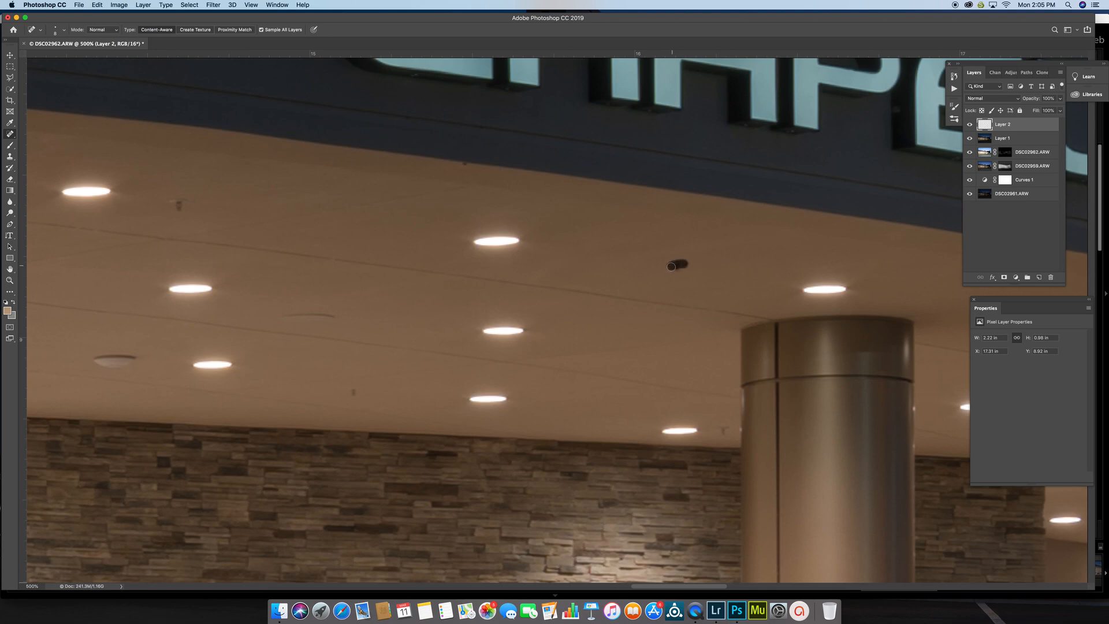
drag(722, 429, 725, 429)
Spot-heal the round domed fixture on the ceiling above the stone wall with a larger brush.
scroll(539, 334, left, 15)
scroll(540, 334, left, 3)
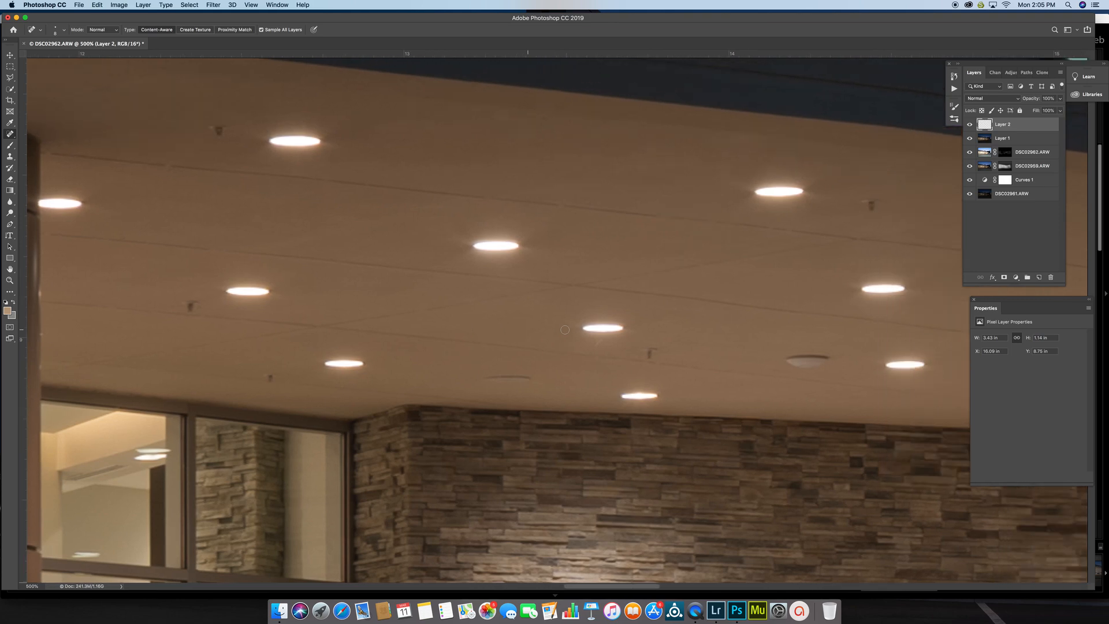
scroll(630, 351, right, 5)
scroll(709, 358, right, 1)
key(])
key(])
drag(701, 361, 666, 362)
scroll(584, 346, left, 2)
scroll(583, 347, left, 7)
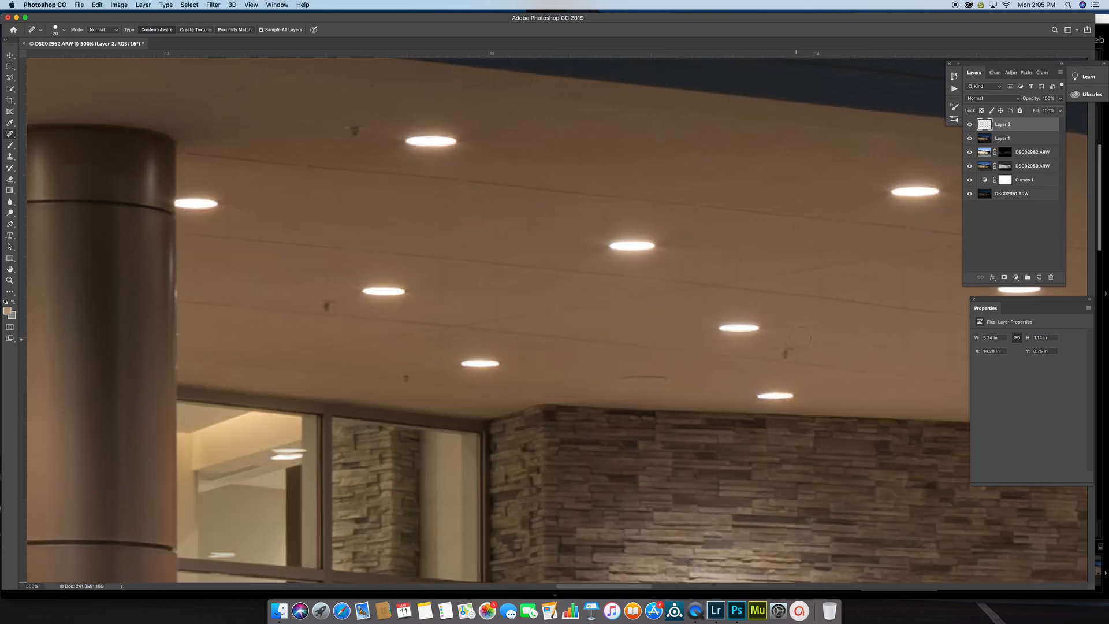
Spot-heal the sprinkler head beside the ceiling lights near the corner of the stone wall.
scroll(851, 353, right, 4)
scroll(851, 352, right, 1)
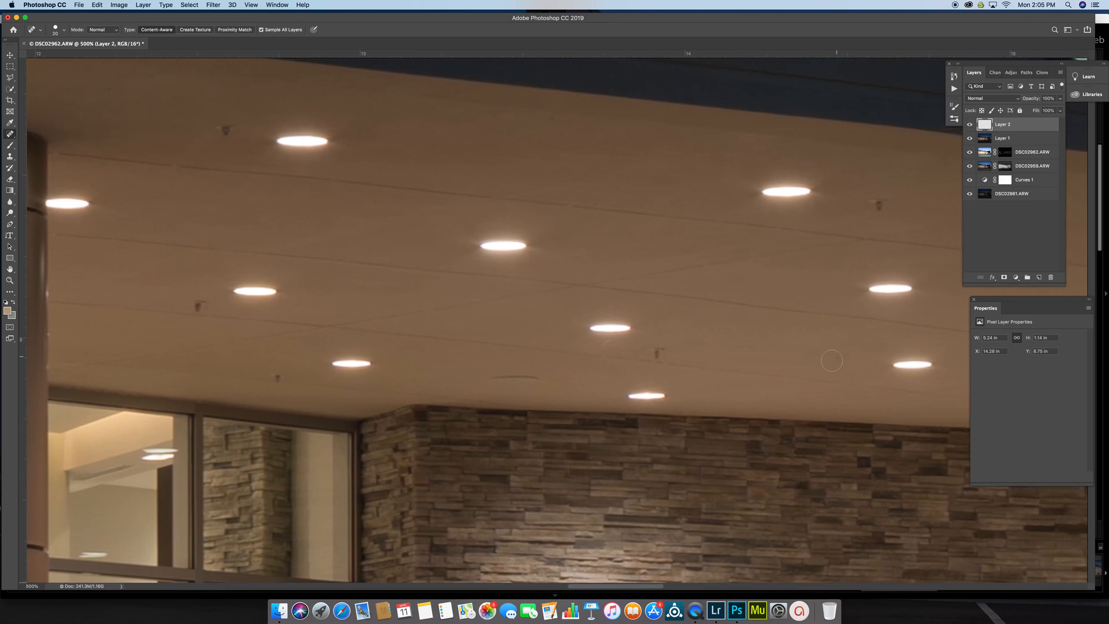
drag(607, 345, 656, 355)
scroll(656, 355, right, 15)
scroll(647, 349, up, 4)
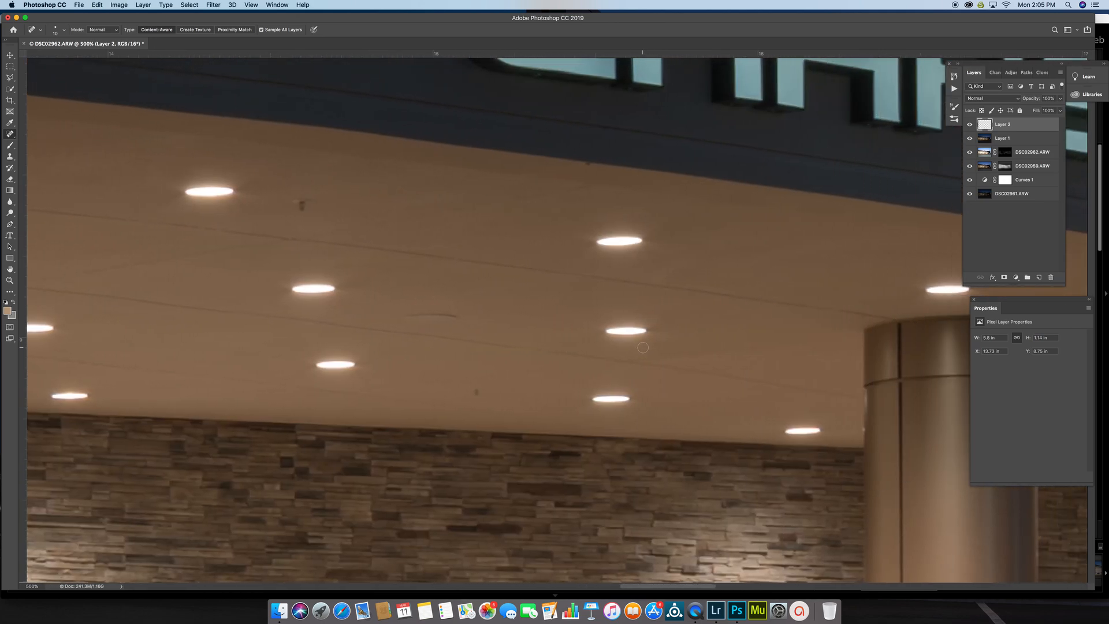
Try to spot-heal the mark at the top of the lit plaster wall below the ceiling light.
scroll(638, 346, right, 20)
scroll(681, 370, down, 8)
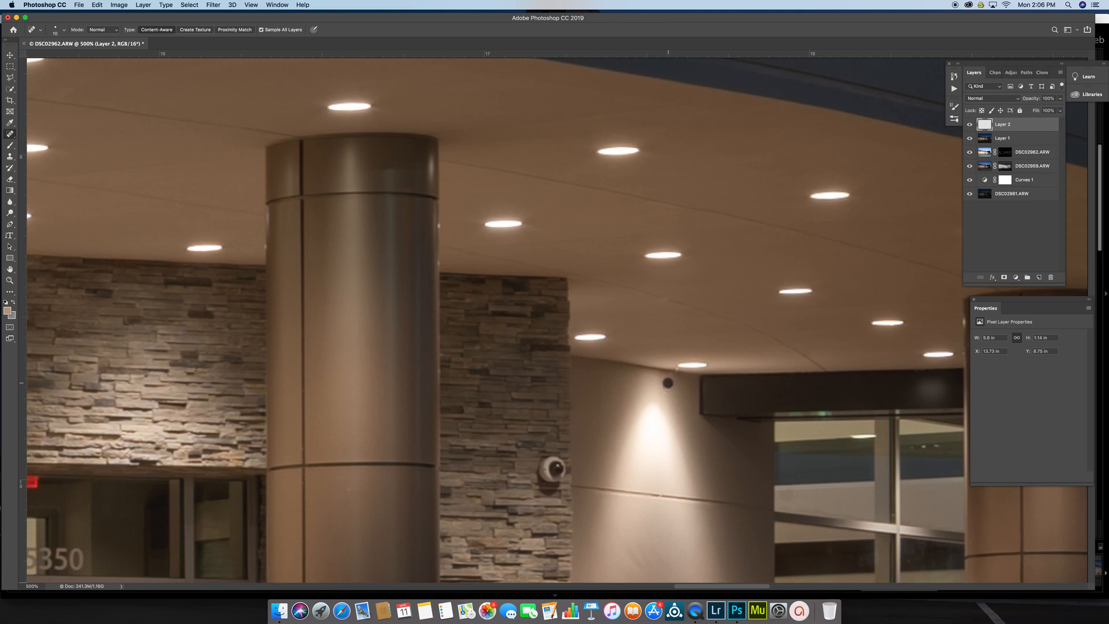
drag(671, 377, 671, 377)
key(super+z)
Clone clean wall over the mark below the ceiling light with the Clone Stamp at 23% flow.
key(super+equal)
key(super+equal)
key(s)
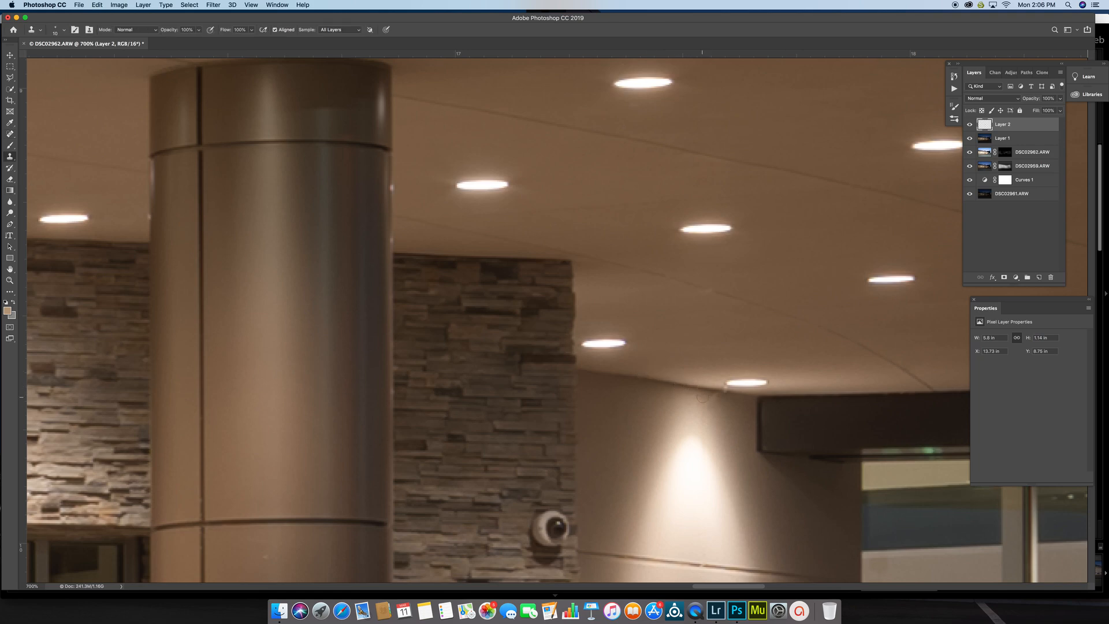
click(252, 30)
alt+click(691, 387)
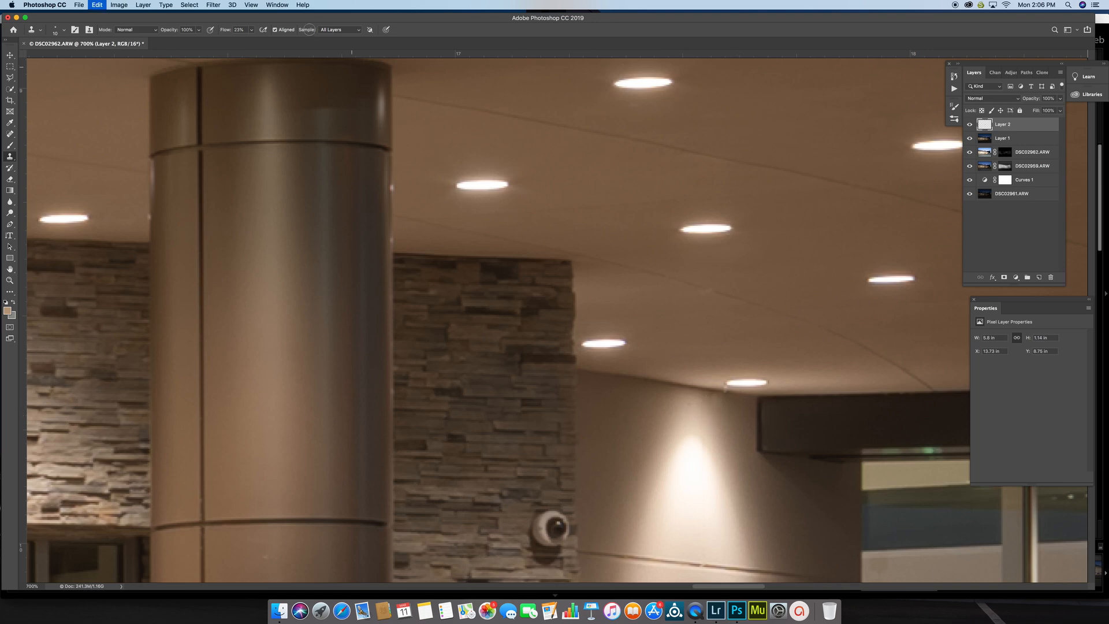
Set the Clone Stamp flow to 6% and blend the wall below the ceiling light using a sample from the lit area.
click(252, 30)
alt+click(685, 424)
click(709, 401)
Try to clone over the ceiling at the right end of the light above the plaster wall.
scroll(765, 414, up, 2)
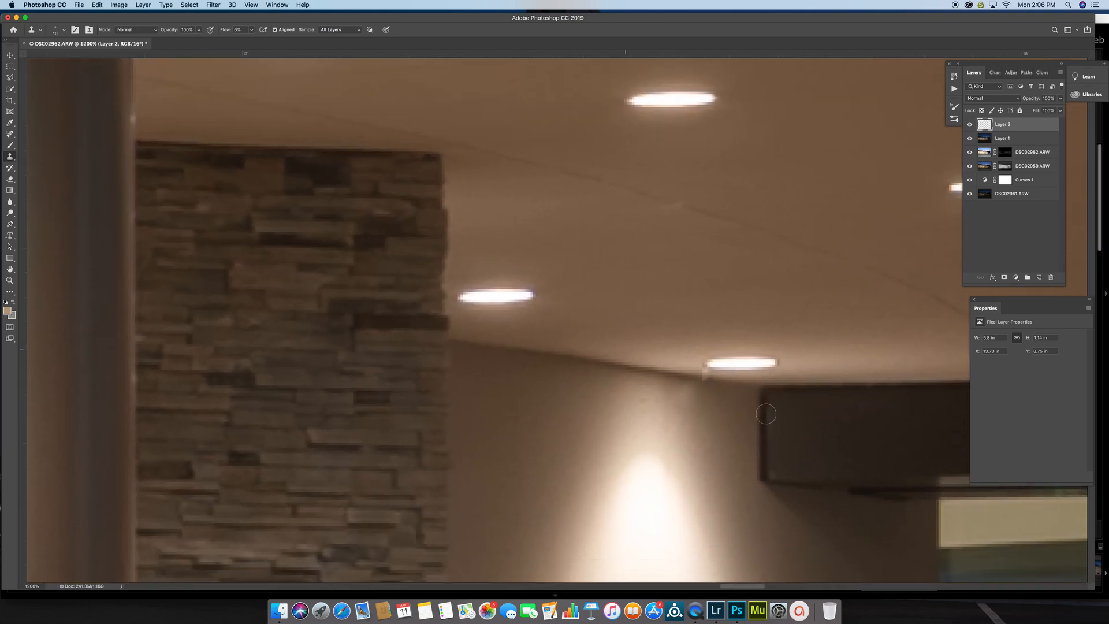
click(771, 355)
scroll(814, 347, left, 5)
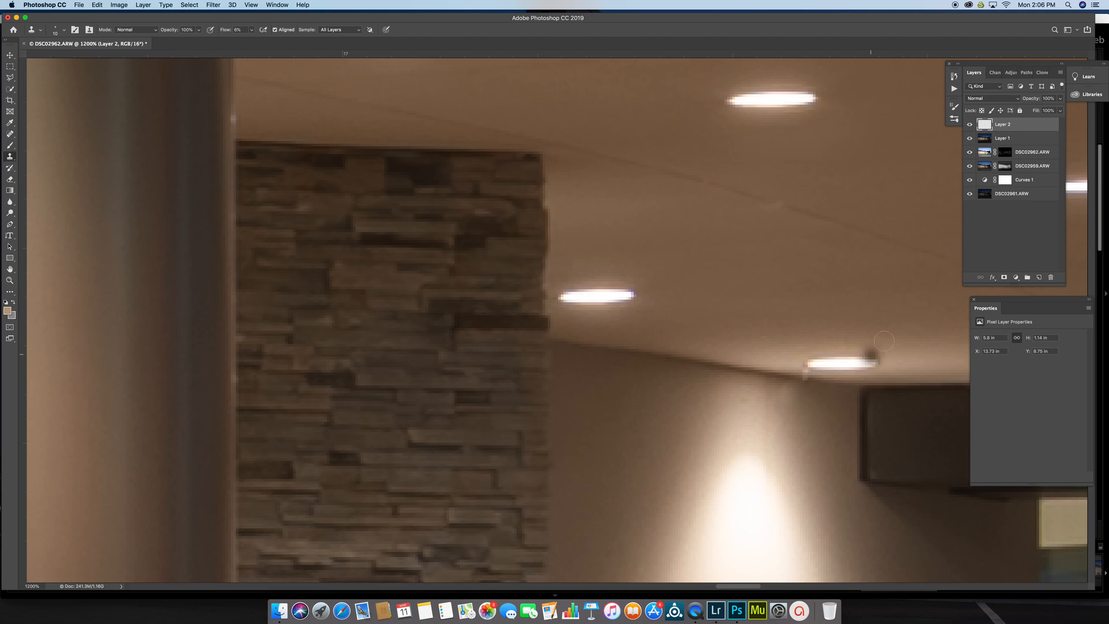
Display the Clone Source settings for the Clone Stamp.
click(1042, 73)
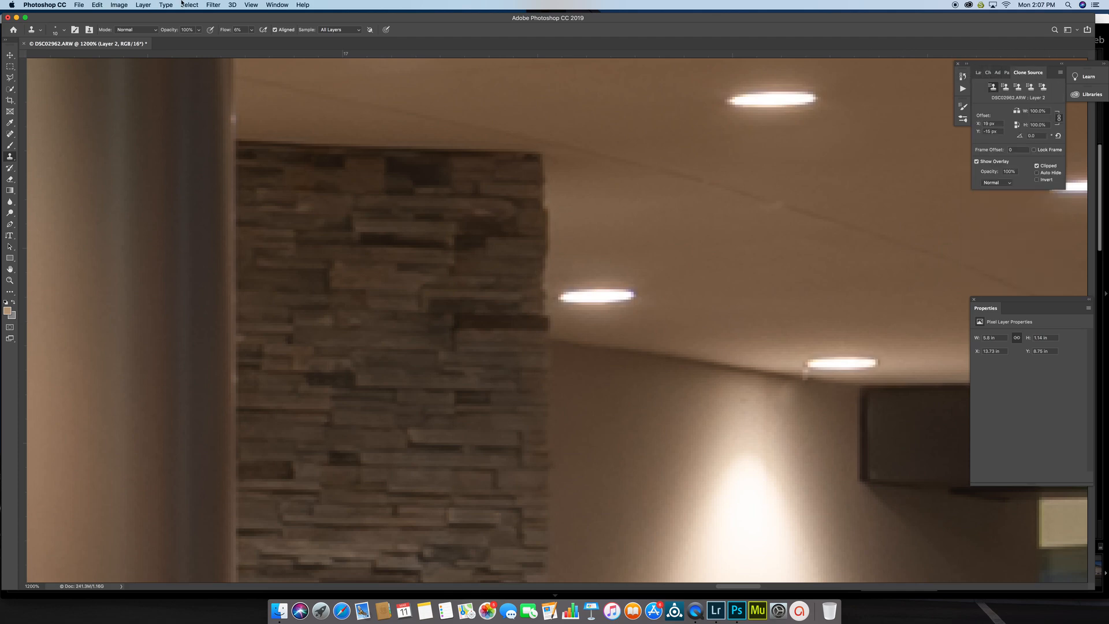
click(255, 4)
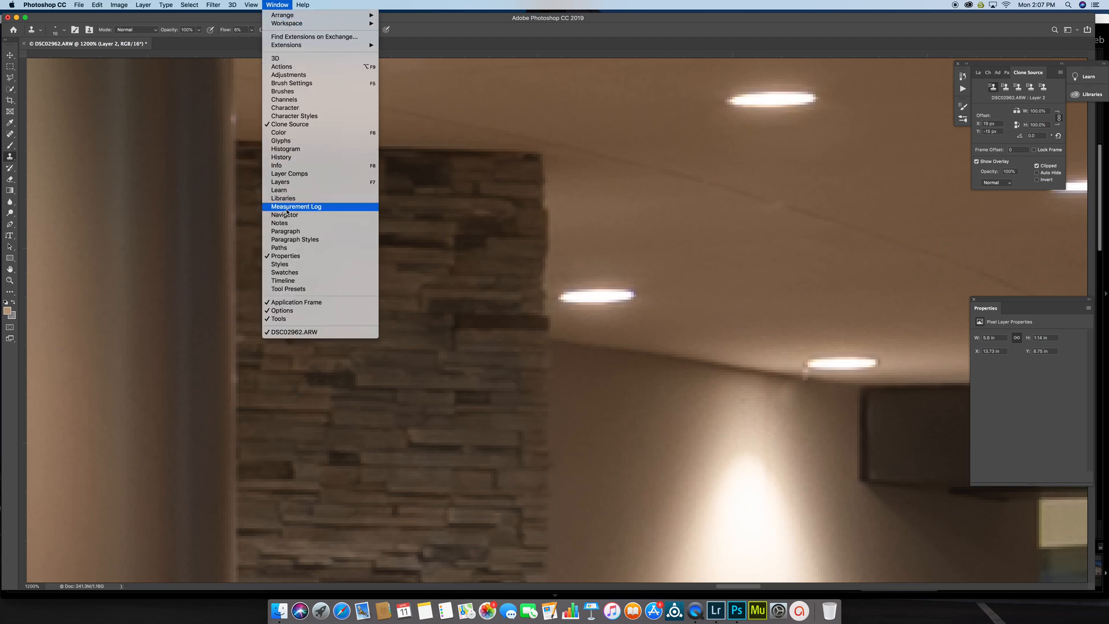
click(281, 5)
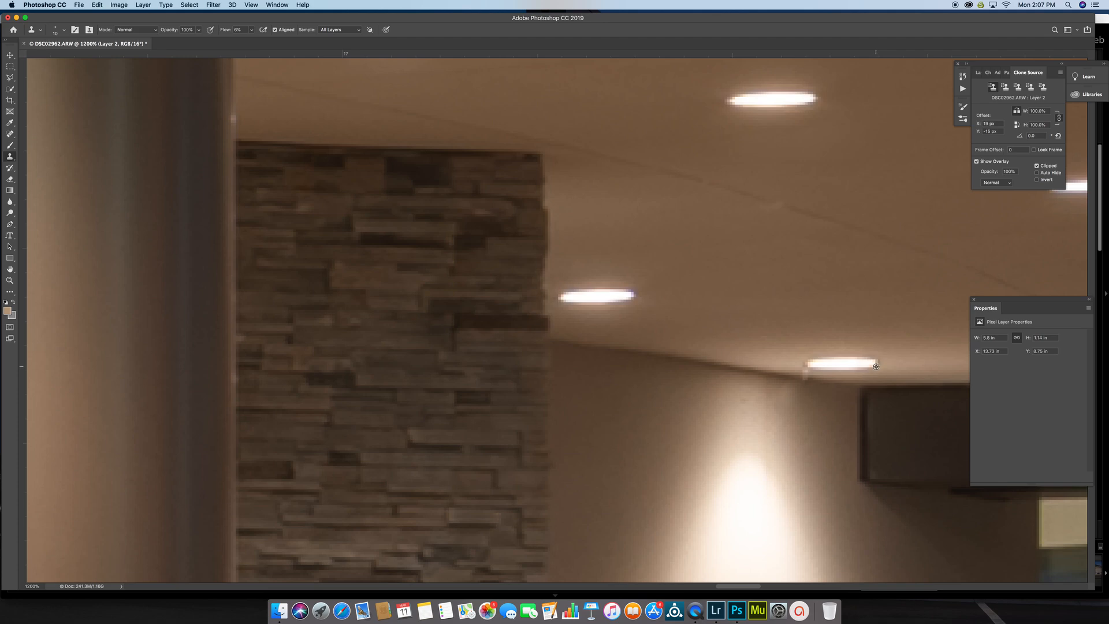
Set the Clone Stamp flow to 100% and rebuild the left end of the ceiling light from its clean right end.
click(252, 30)
drag(249, 43, 423, 39)
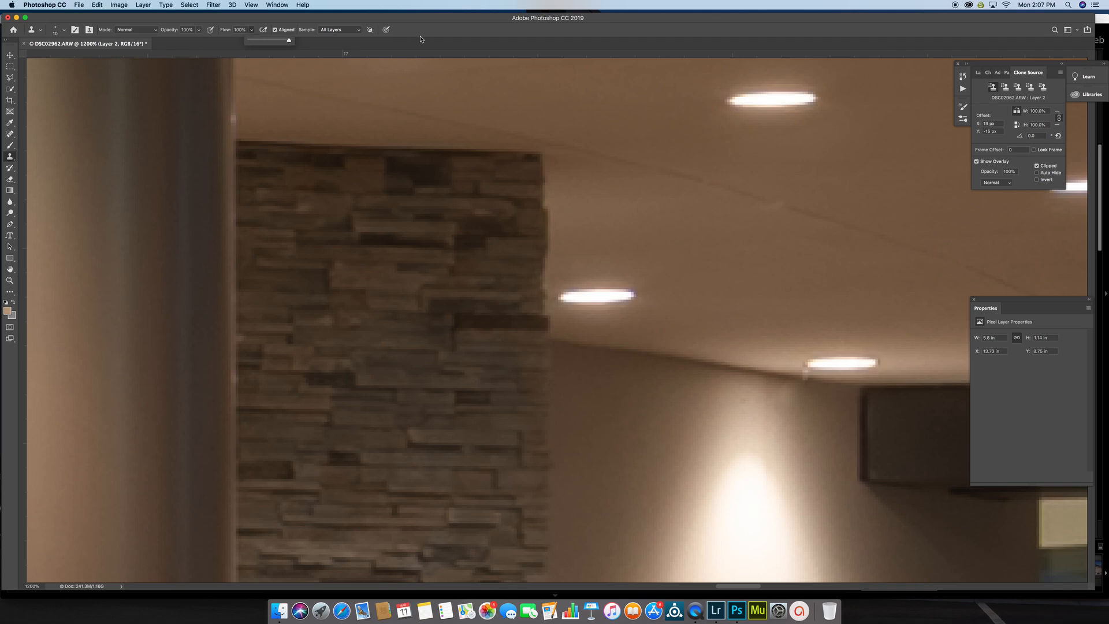
alt+click(877, 363)
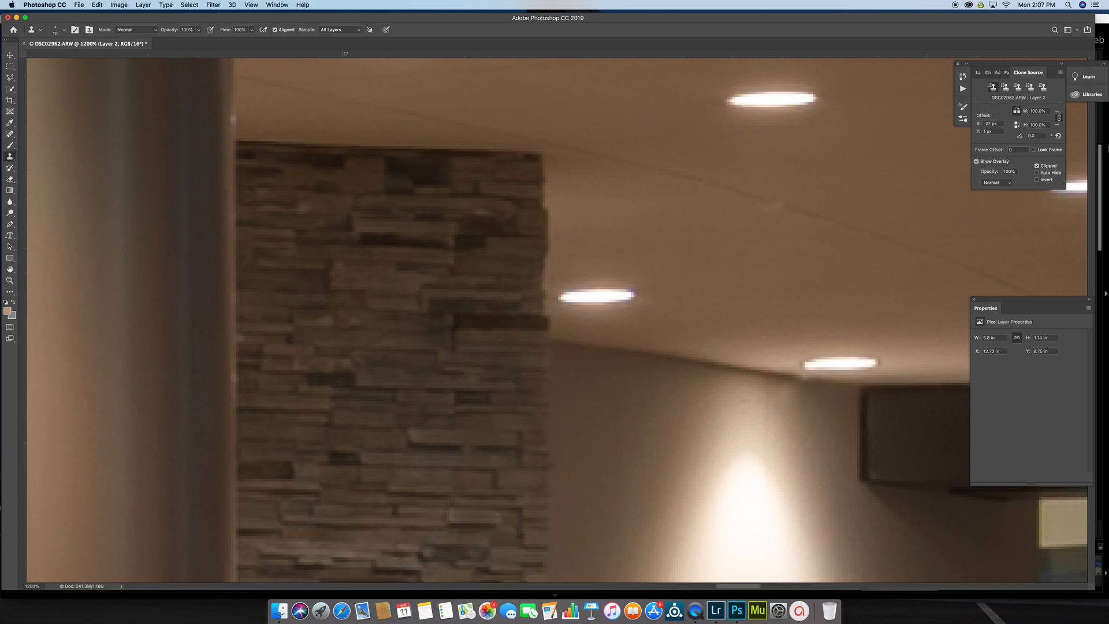
click(978, 73)
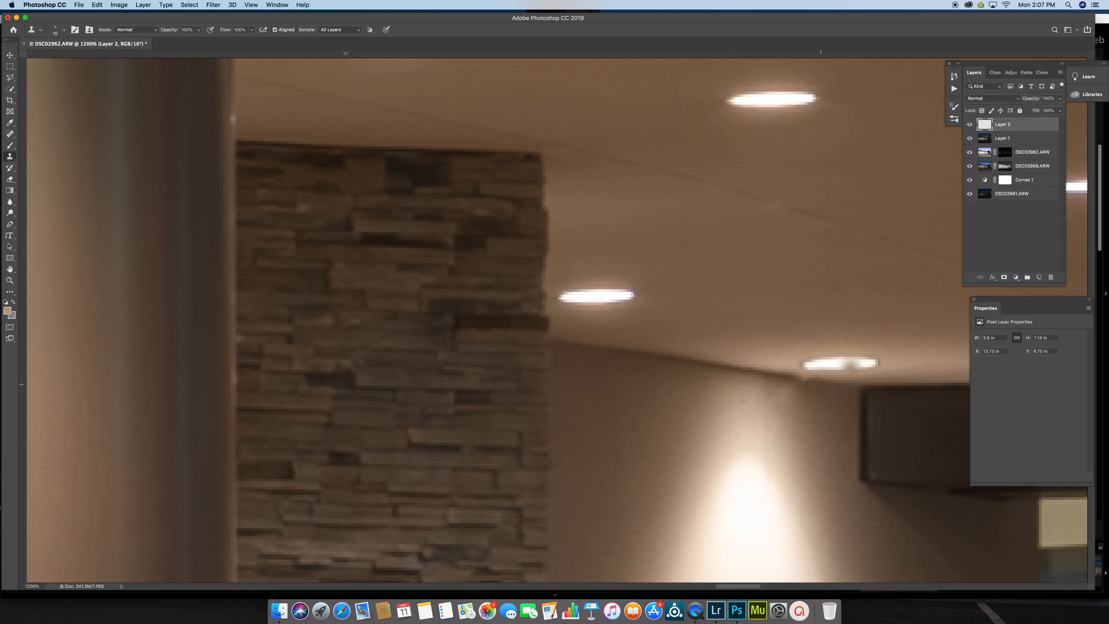
Clone the clean ceiling-to-wall edge over the leftover smudges beside the ceiling light.
alt+click(794, 371)
key(super+minus)
key(super+minus)
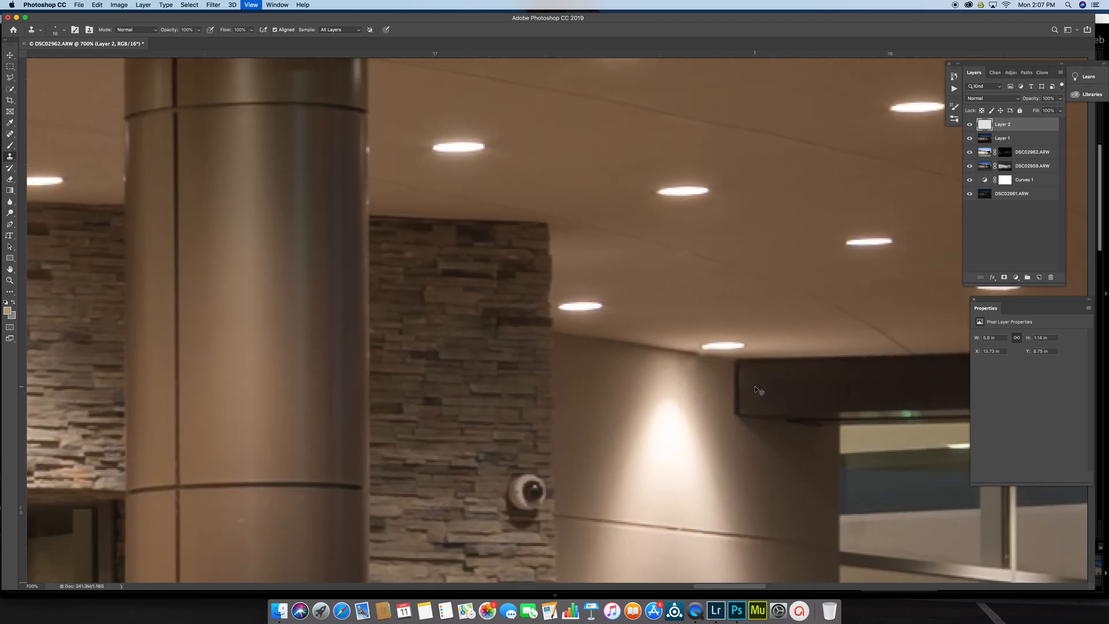
key(super+plus)
key(super+plus)
key(super+plus)
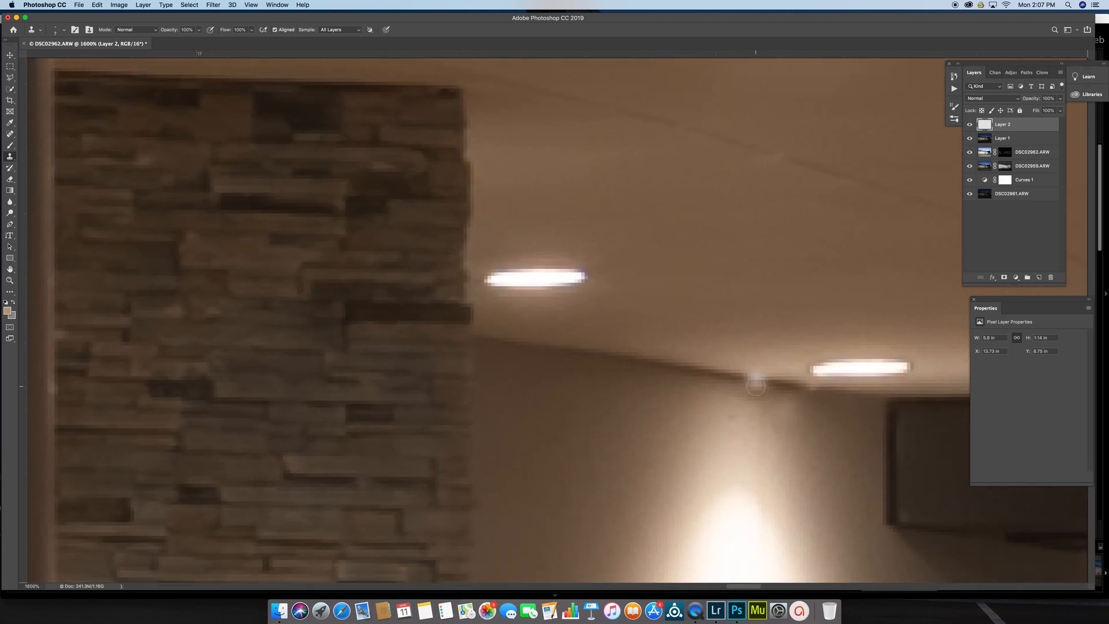
click(755, 381)
click(777, 377)
drag(782, 383, 807, 386)
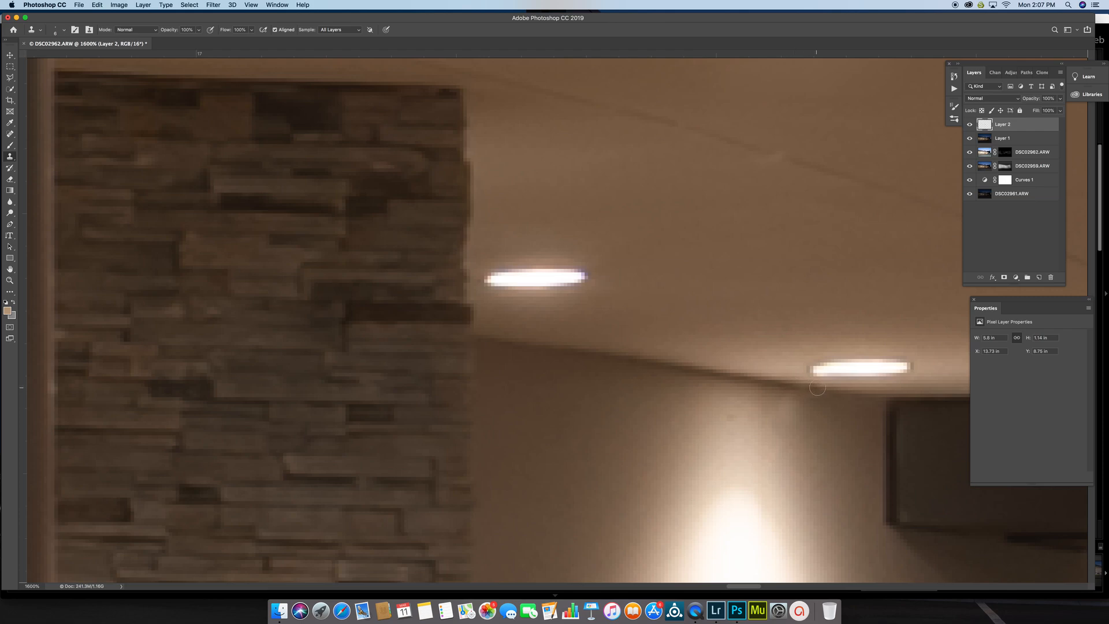
scroll(712, 372, down, 1)
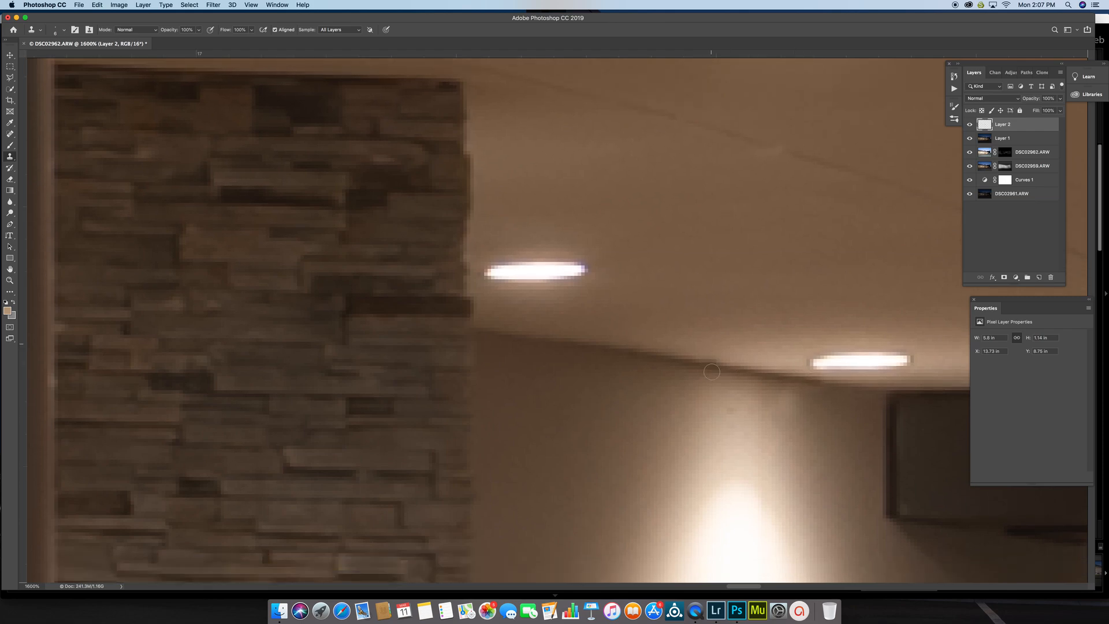
Remove the security camera from the stone wall with the Spot Healing Brush at a larger size.
key(super+0)
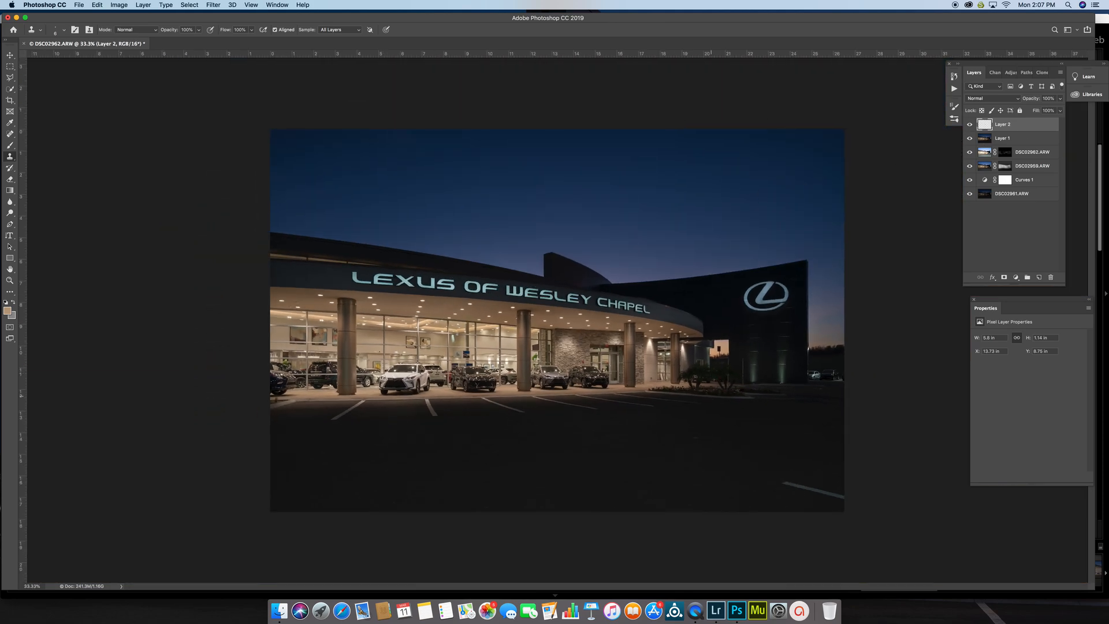
key(super+equal)
key(super+equal)
key(super+equal)
key(super+equal)
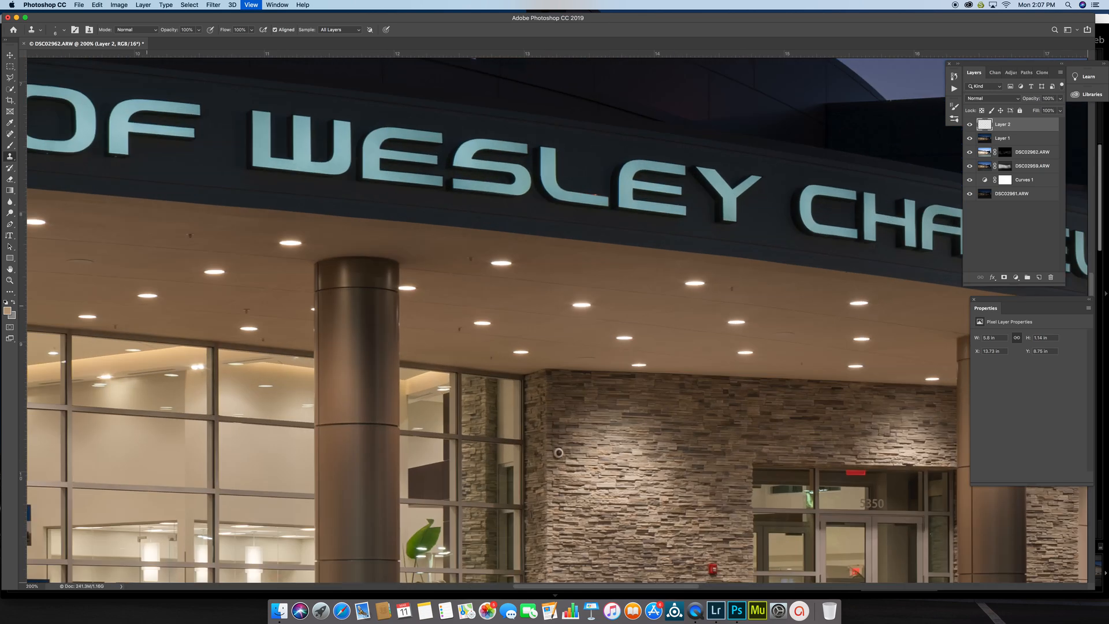
scroll(558, 321, down, 3)
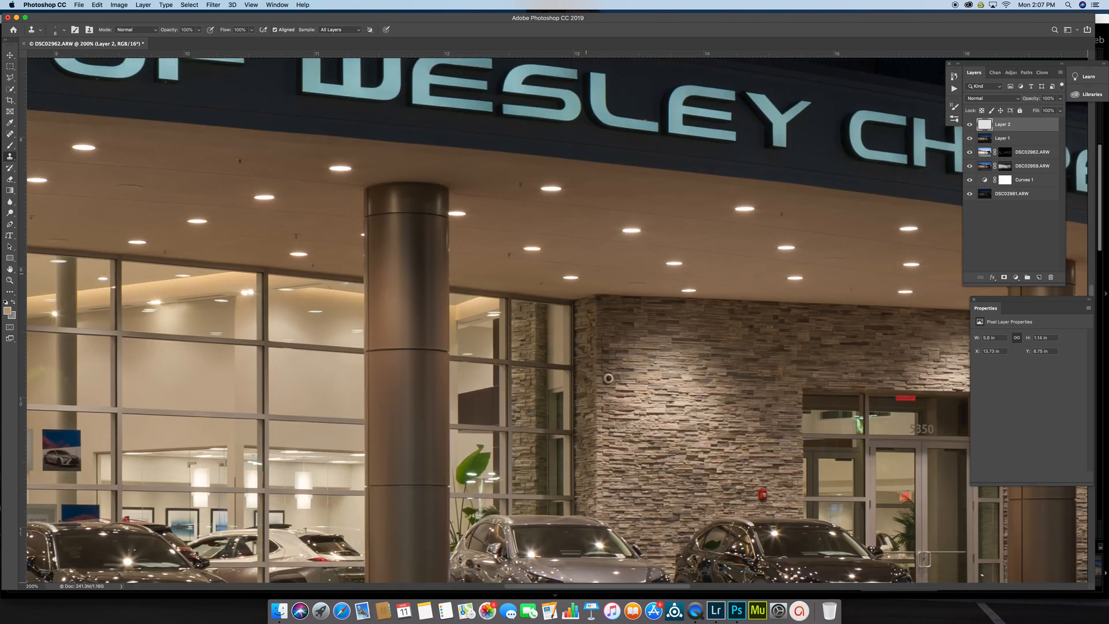
key(j)
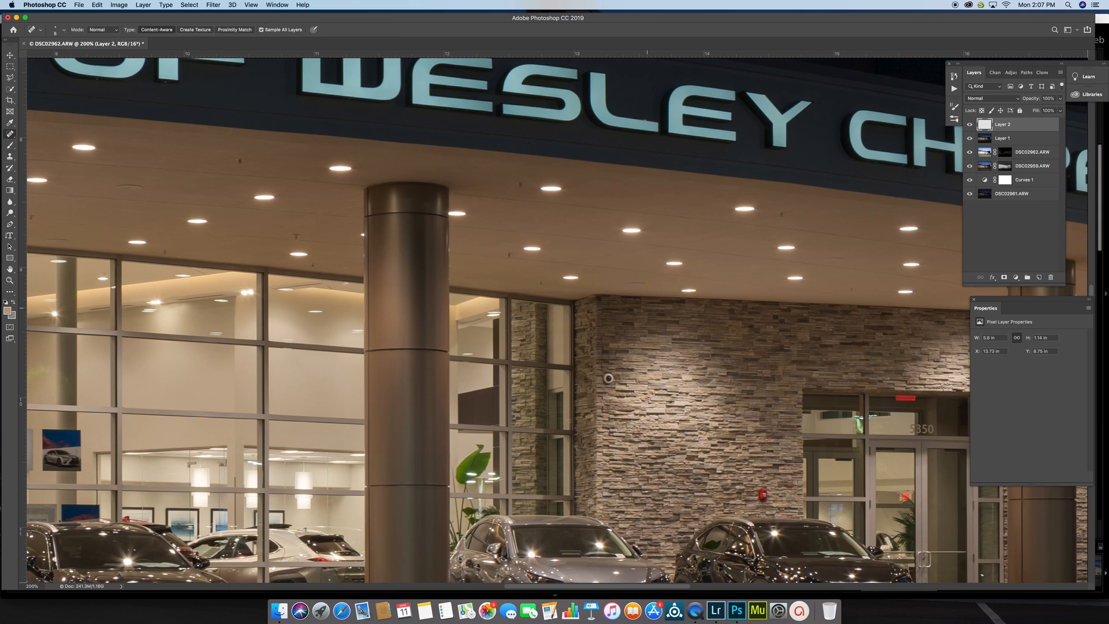
key(bracketright)
key(bracketright)
key(bracketright)
key(bracketright)
key(bracketright)
click(607, 377)
Clone sampled stone texture over the healed security camera spot with the Clone Stamp at 30% flow.
key(s)
click(252, 29)
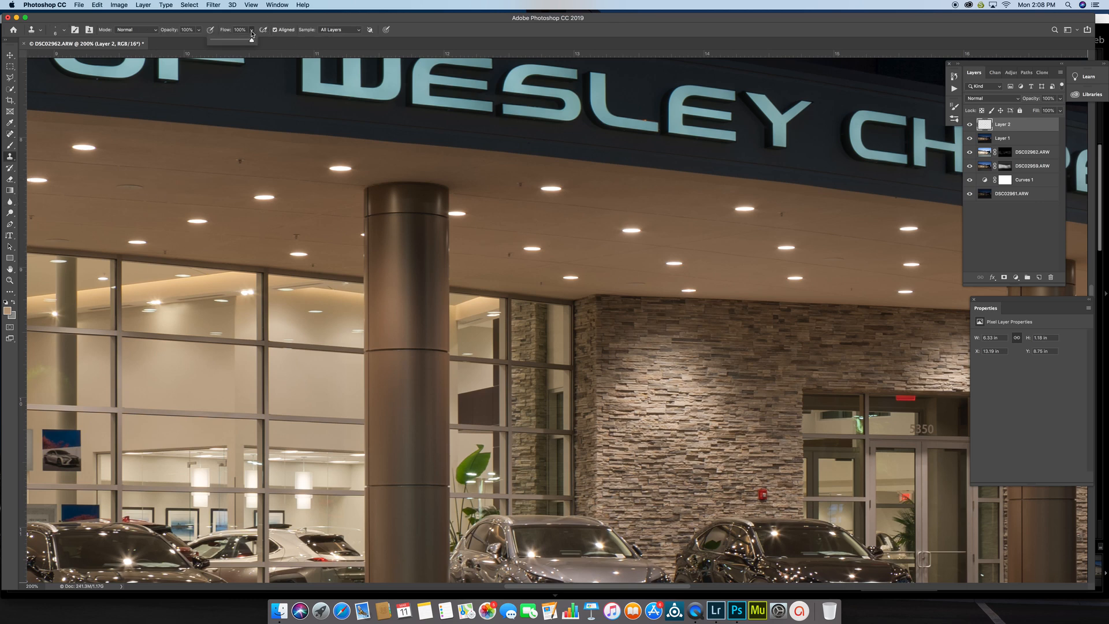
click(224, 40)
alt+click(748, 431)
key(bracketright)
key(bracketright)
key(bracketright)
click(607, 386)
scroll(757, 393, right, 2)
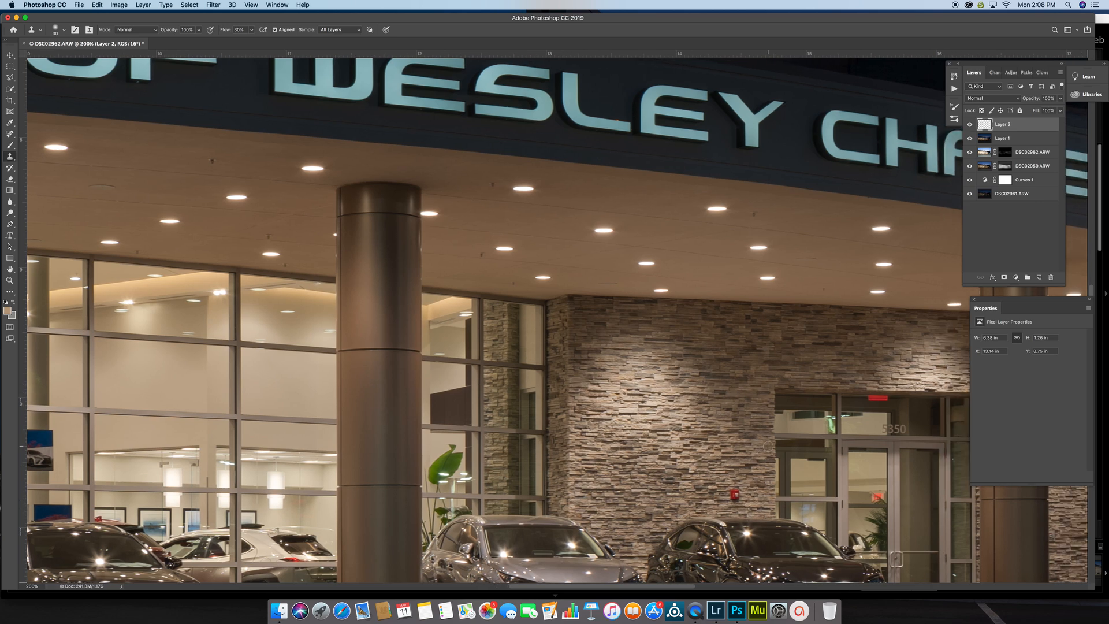
Remove the red fire alarm from the stone wall beside the entrance with a slightly larger Spot Healing Brush.
key(super+plus)
scroll(590, 452, down, 5)
scroll(589, 453, right, 4)
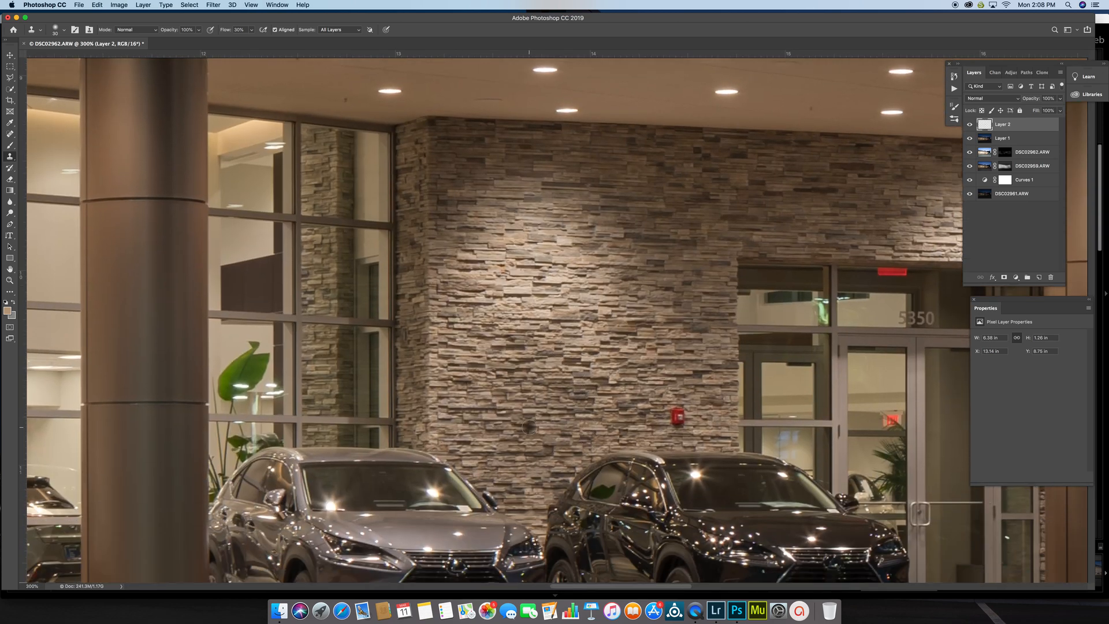
key(j)
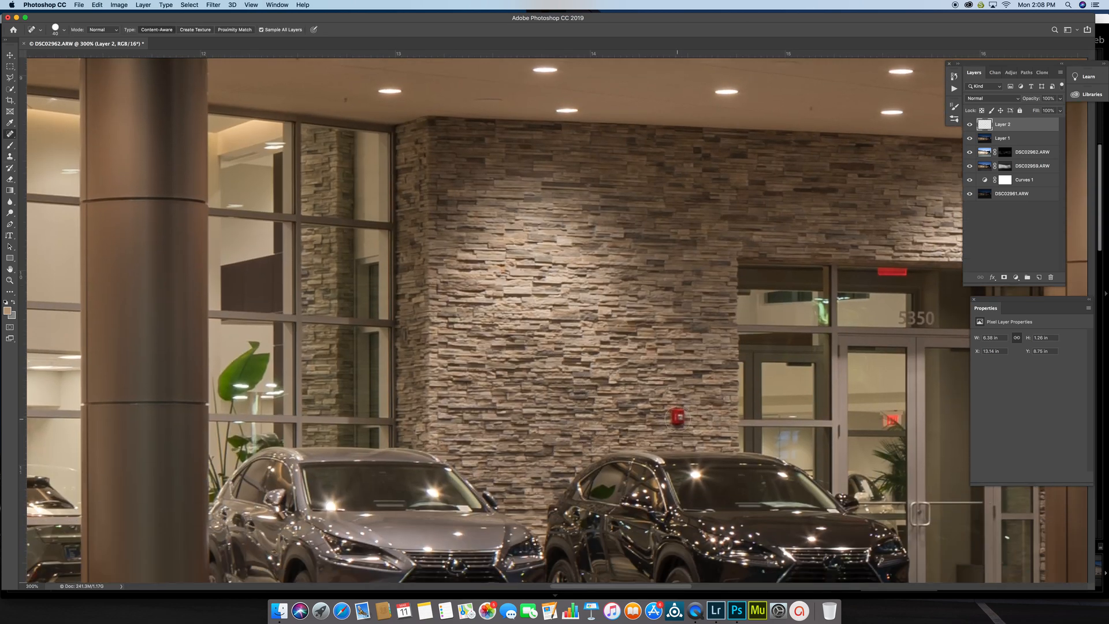
key(bracketright)
scroll(678, 417, right, 2)
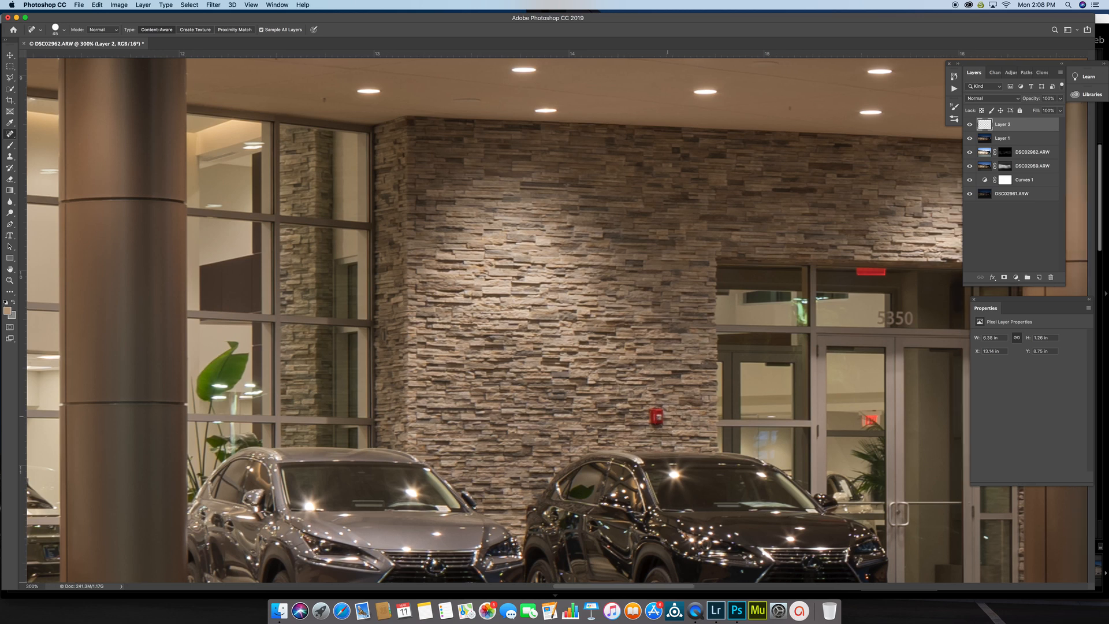
click(656, 416)
key(s)
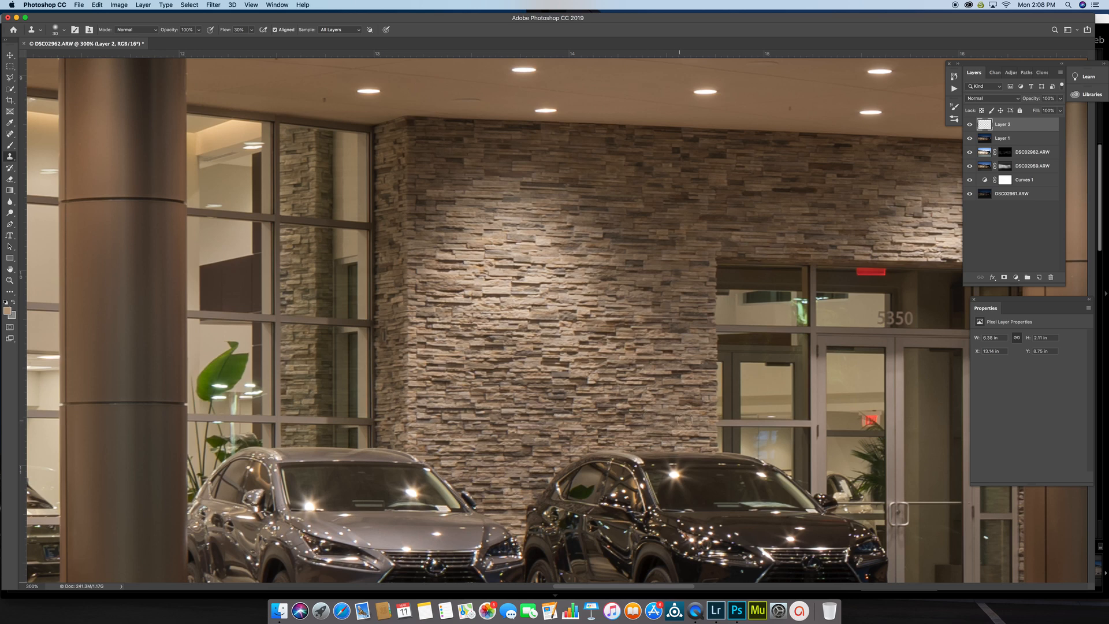
scroll(555, 404, right, 2)
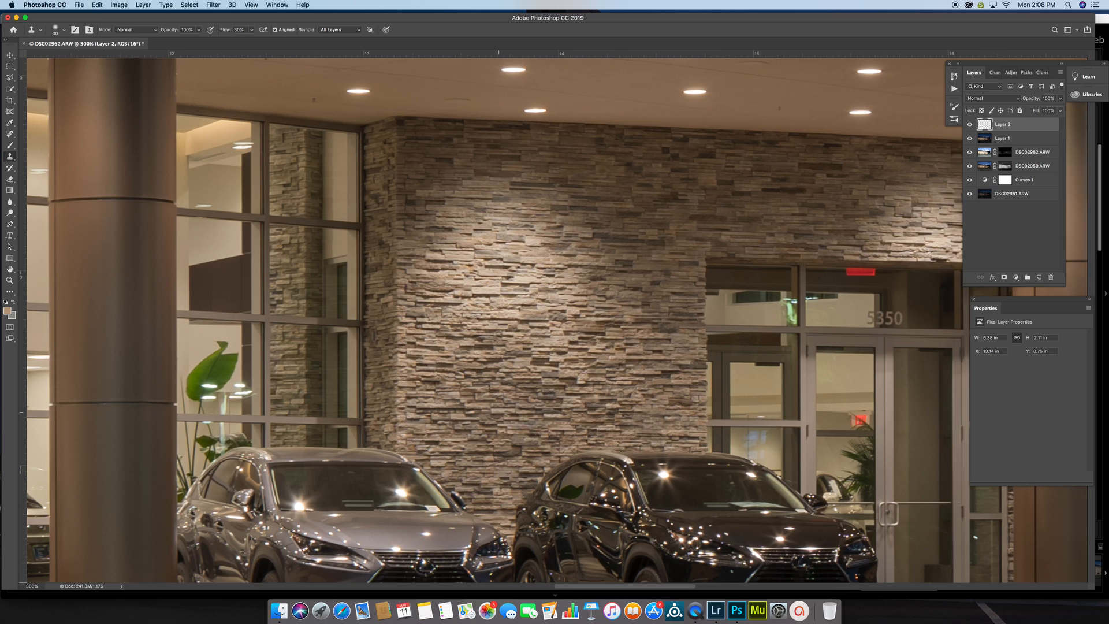
Remove the small fixture low on the panelled wall and the marks on the pavement beside it with the Spot Healing Brush.
scroll(510, 399, right, 15)
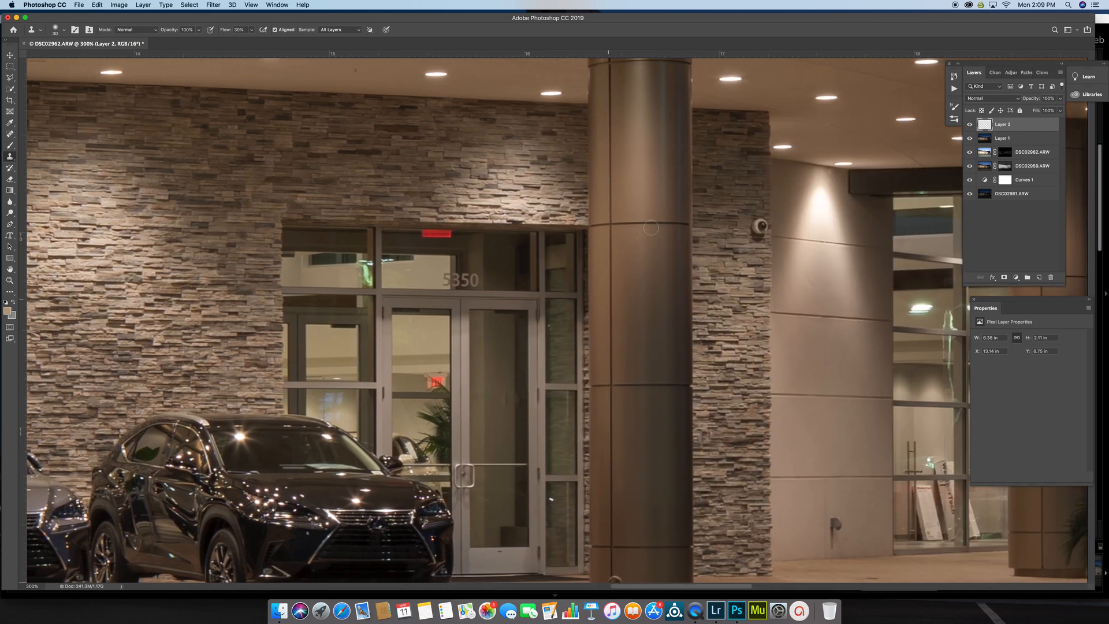
key(j)
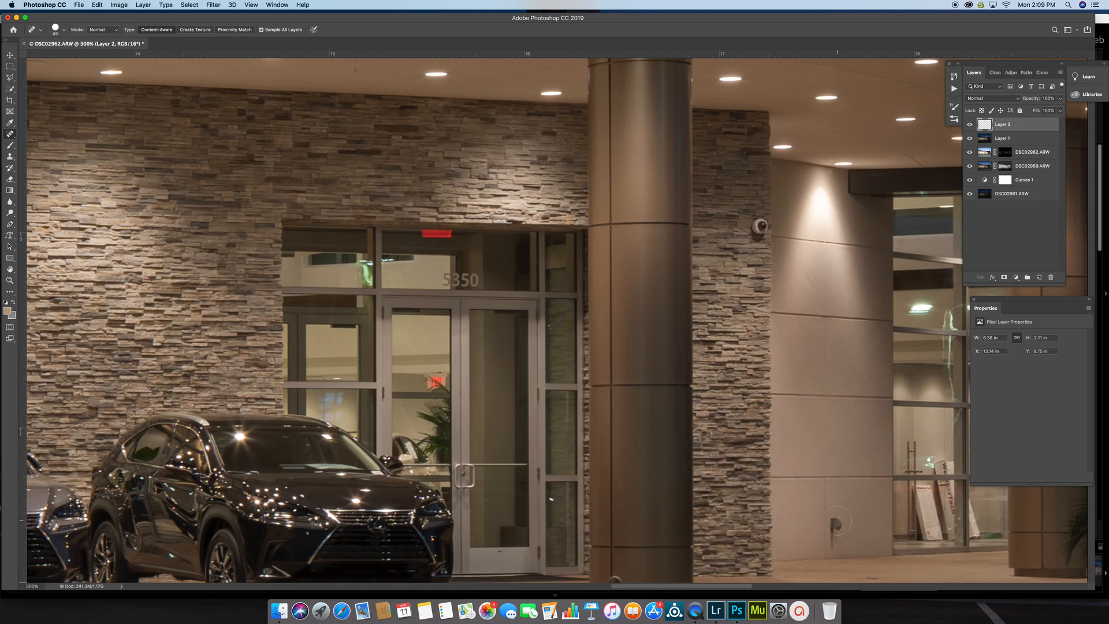
key(bracketleft)
drag(836, 520, 836, 551)
scroll(866, 544, down, 2)
scroll(868, 545, down, 1)
key(bracketleft)
drag(879, 538, 863, 540)
click(857, 537)
Try to remove the dark post from the flower bed with one Spot Healing Brush stroke, and undo it.
scroll(854, 531, down, 5)
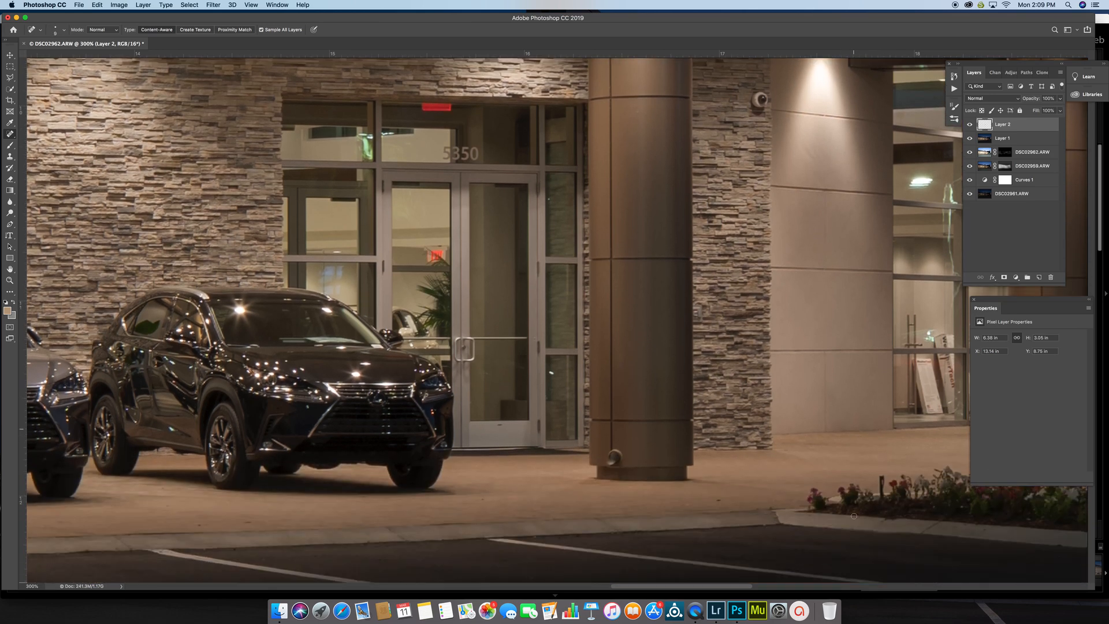
scroll(853, 516, down, 2)
key(bracketright)
drag(881, 461, 881, 485)
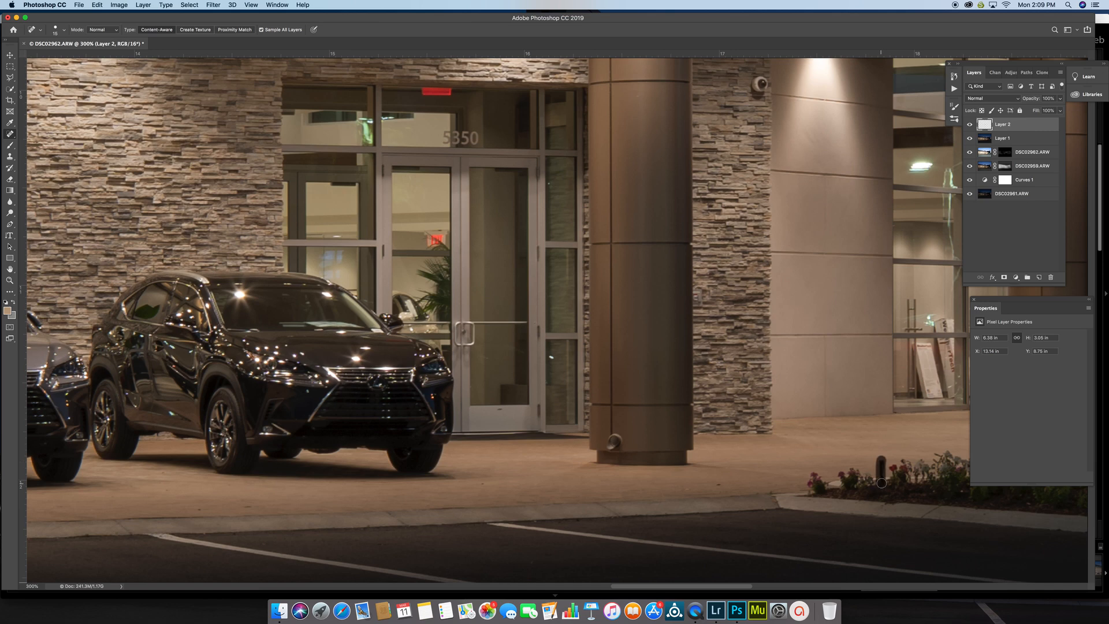
key(super+z)
Heal the dark post's upper part out of the flower bed and clone over its remaining base with a smaller brush.
scroll(862, 473, up, 5)
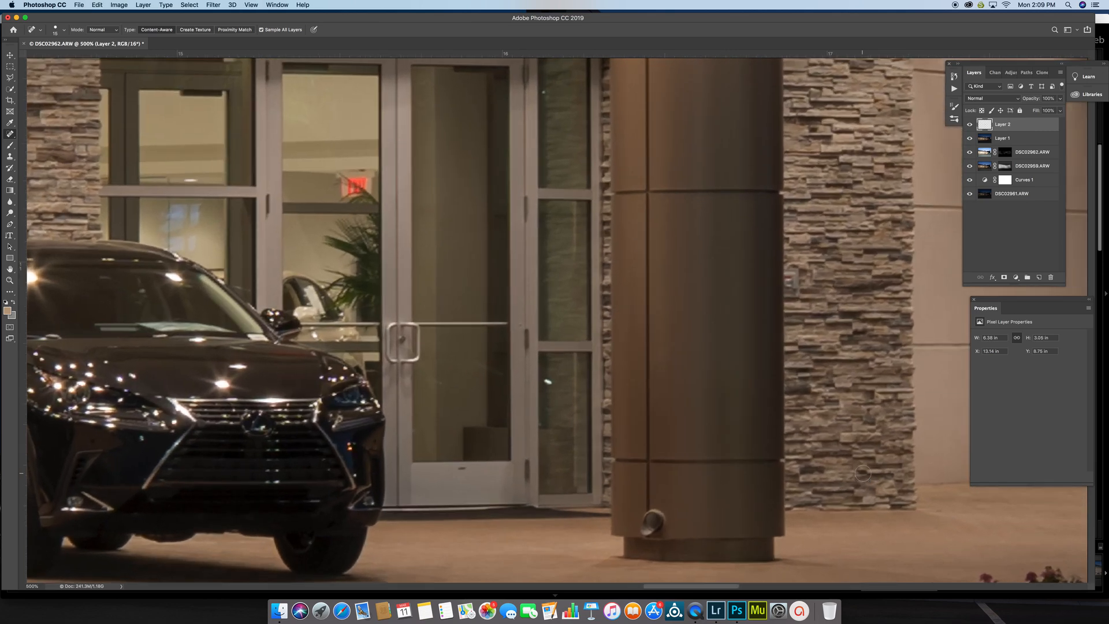
scroll(856, 471, up, 1)
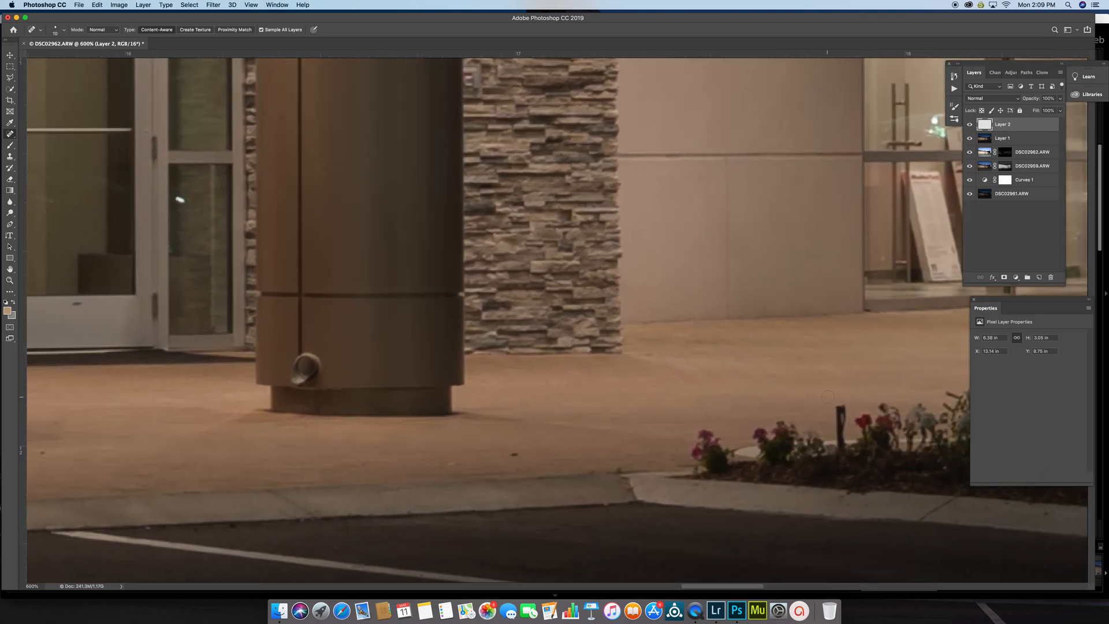
drag(837, 401, 838, 418)
key(s)
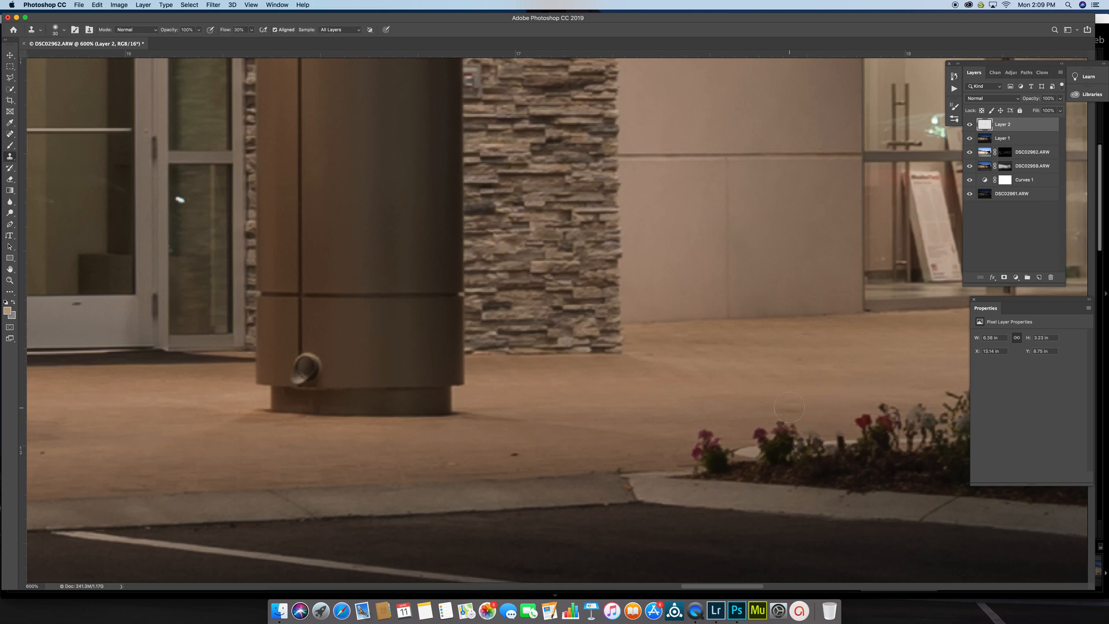
key(bracketleft)
key(bracketleft)
click(844, 439)
Set the Clone Stamp flow to 100% and cover the dark spot on the pavement with clean texture sampled beside it.
scroll(814, 423, left, 2)
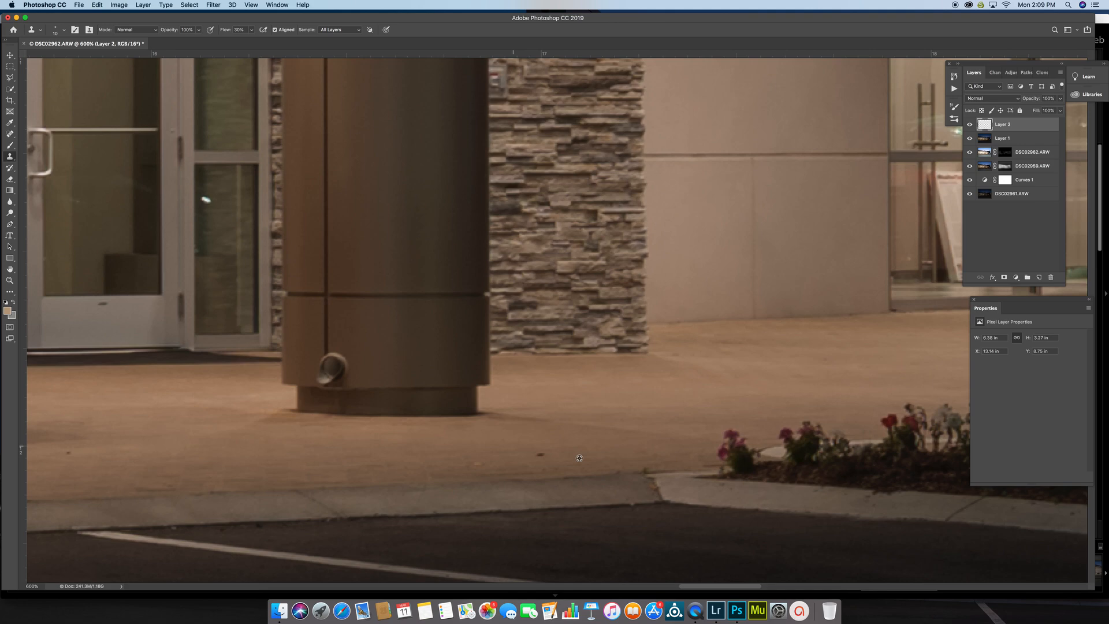
click(252, 30)
drag(250, 39, 279, 40)
alt+click(566, 450)
click(540, 455)
Clone the column's vertical seam and metal surface over the round pipe outlet near the column's base.
scroll(525, 435, left, 5)
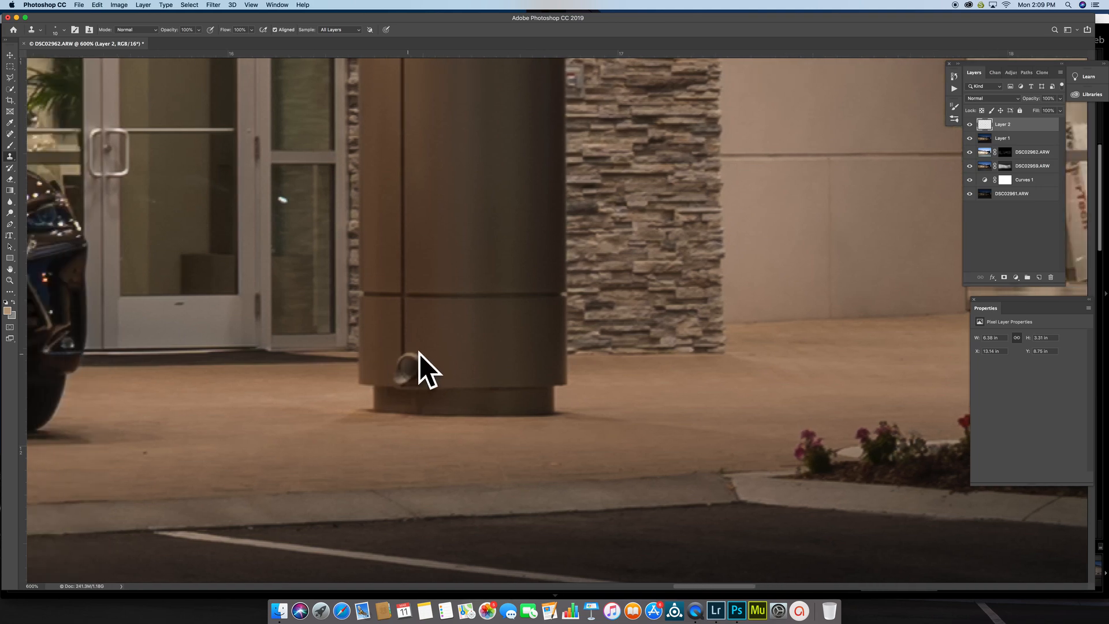
scroll(461, 358, left, 3)
key(super+equal)
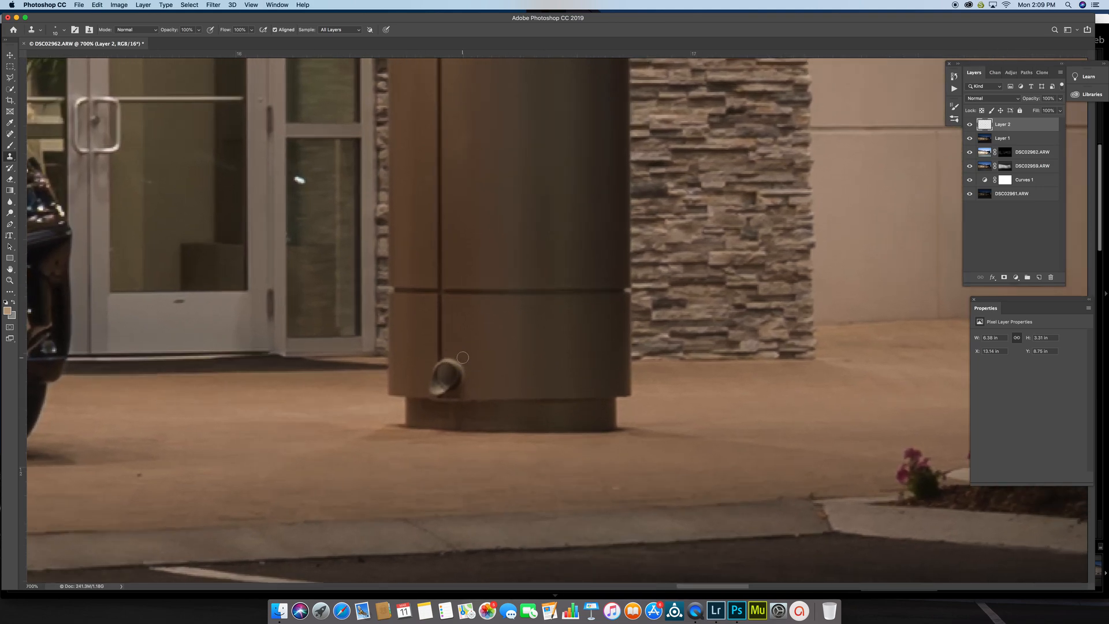
key(bracketright)
alt+click(439, 321)
mouse_move(440, 364)
mouse_down()
mouse_move(459, 373)
mouse_move(436, 385)
mouse_move(435, 370)
mouse_move(433, 386)
mouse_move(460, 387)
mouse_move(446, 392)
mouse_up()
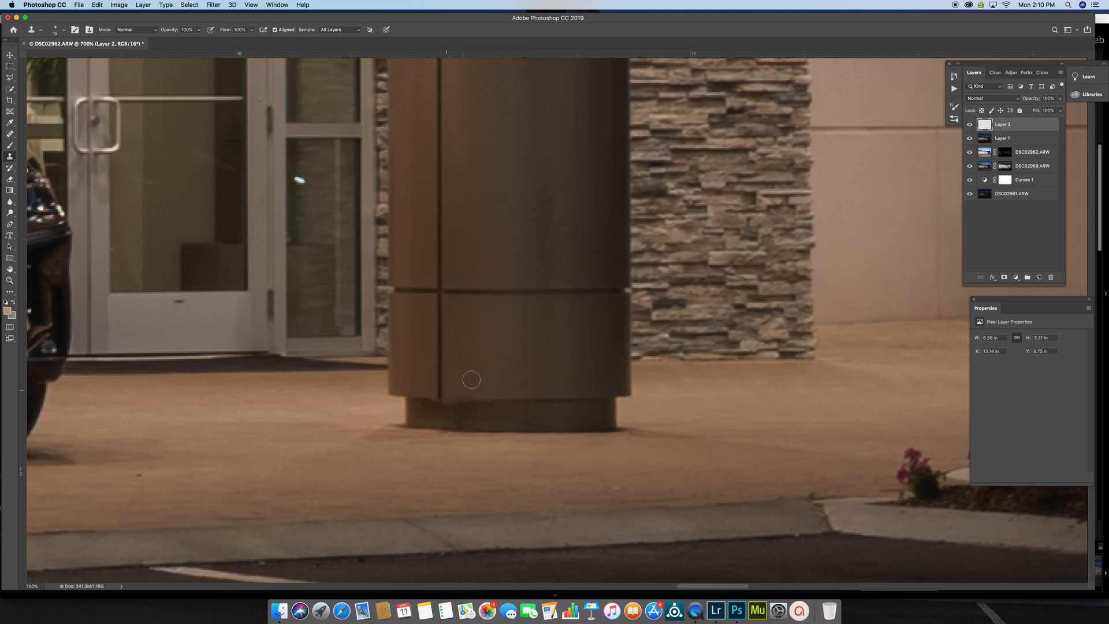
Touch up the uneven lower edge of the column where the pipe was, cloning with a much smaller brush.
key(bracketleft)
alt+click(440, 391)
alt+click(420, 396)
key(super+equal)
key(super+equal)
key(super+equal)
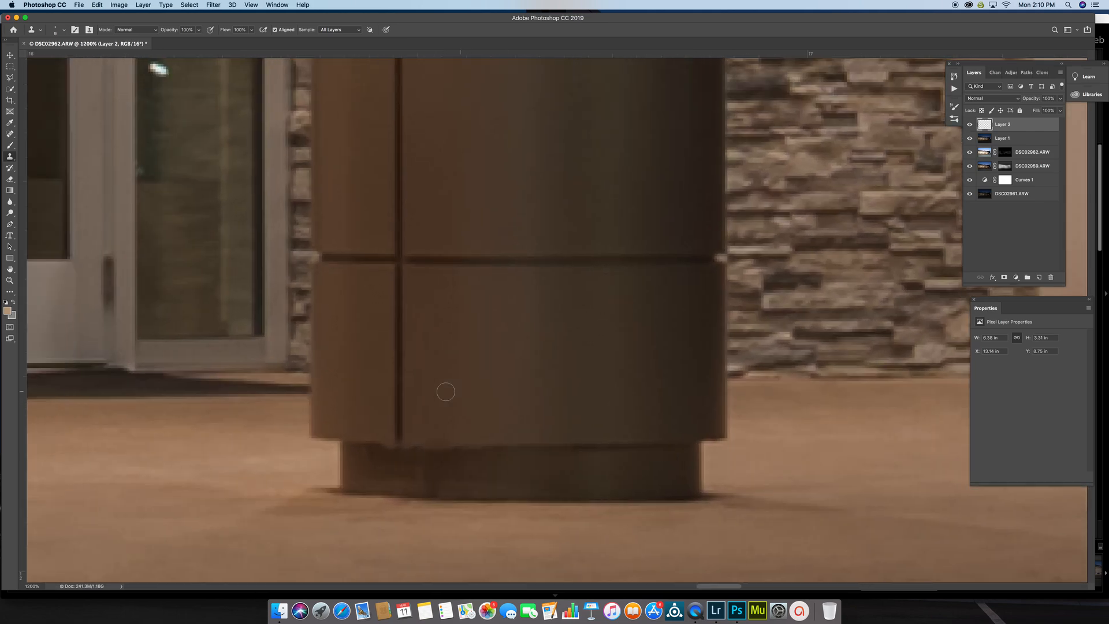
key(bracketleft)
key(bracketleft)
key(bracketleft)
key(bracketleft)
alt+click(460, 410)
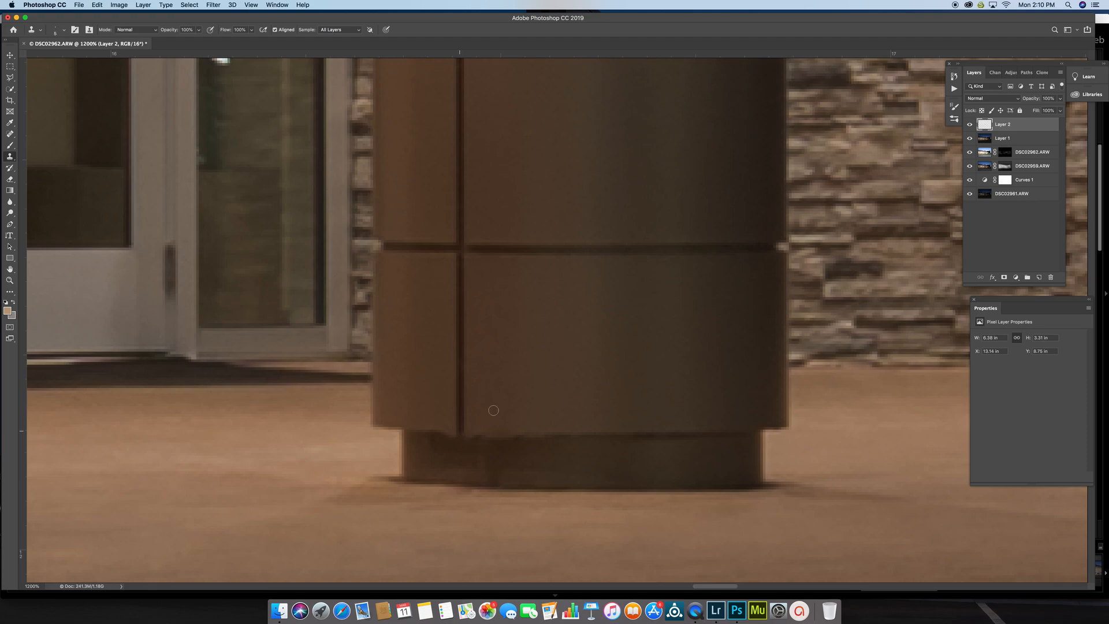
Heal the small spot on the pavement between the dark SUV and the neighbouring column.
key(super+0)
key(super+minus)
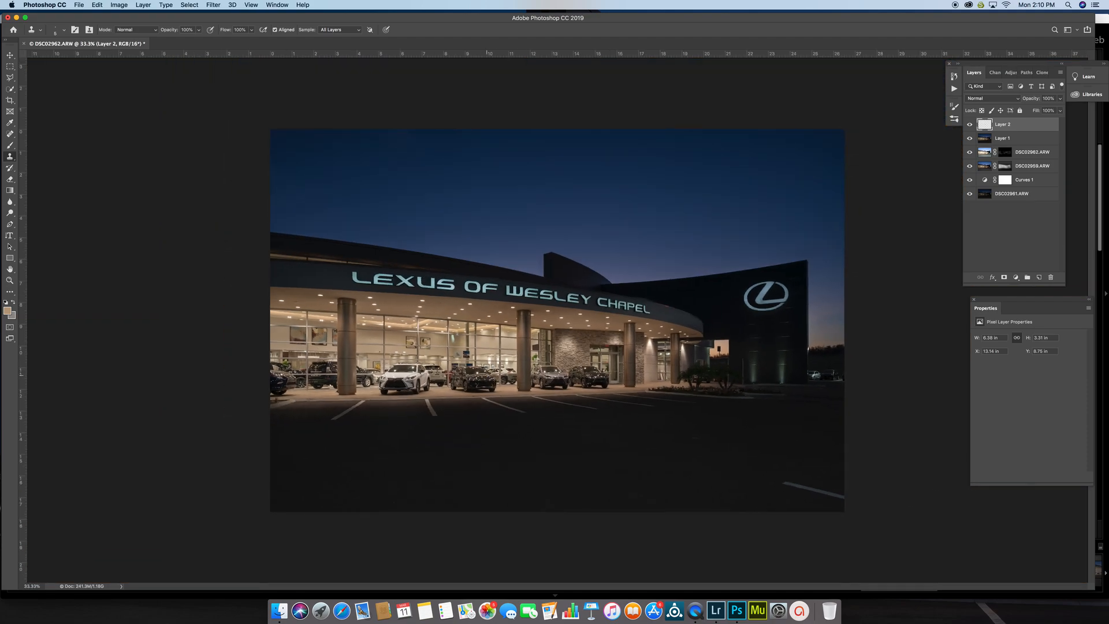
key(super+equal)
key(super+equal)
key(super+equal)
key(super+equal)
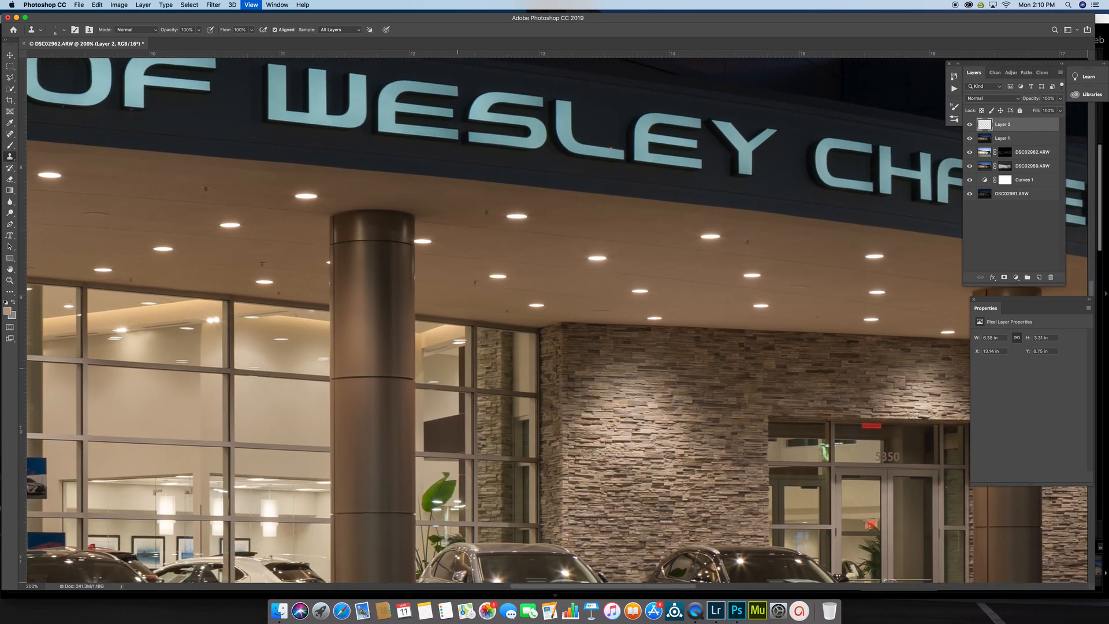
scroll(364, 427, down, 3)
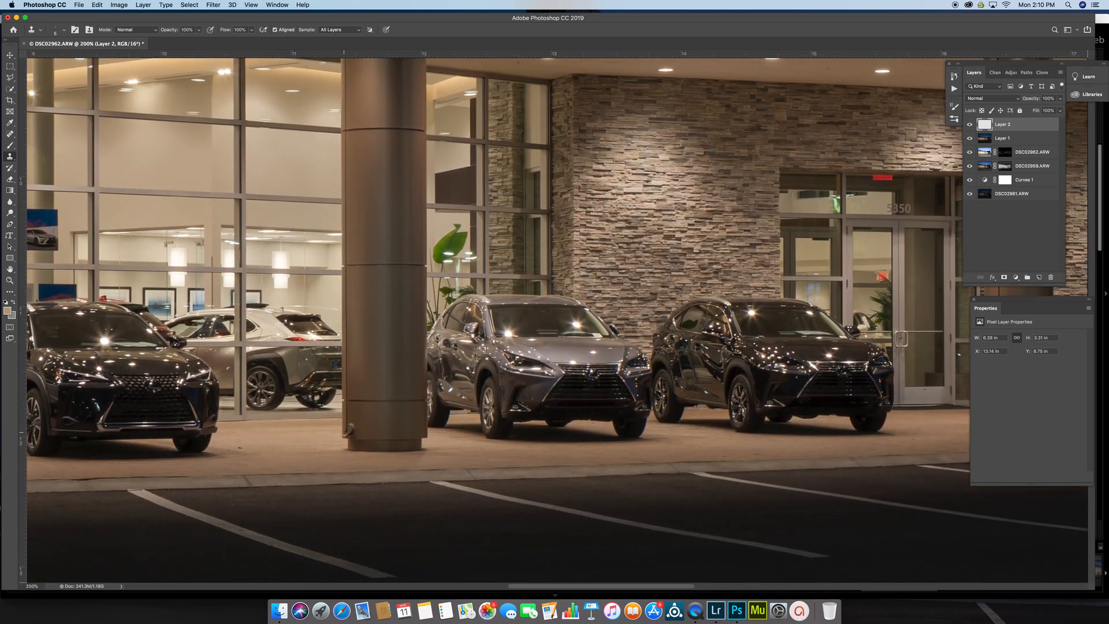
key(j)
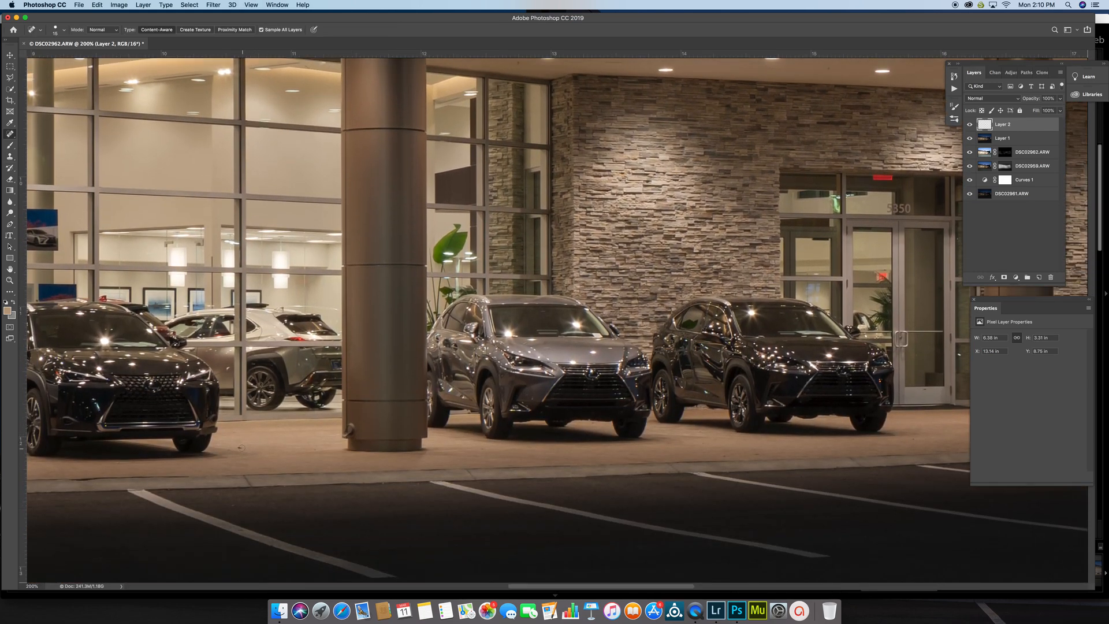
scroll(241, 448, left, 10)
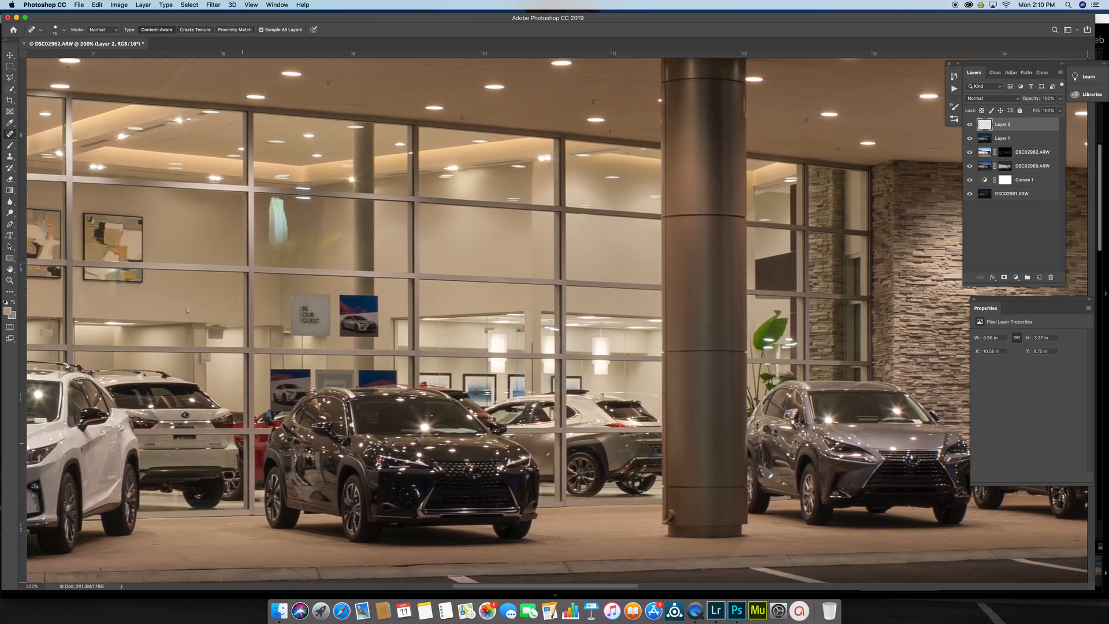
Remove the security camera, small dark spot and light reflections from the showroom wall above the white SUV with the Spot Healing Brush.
scroll(242, 443, left, 3)
scroll(259, 386, left, 8)
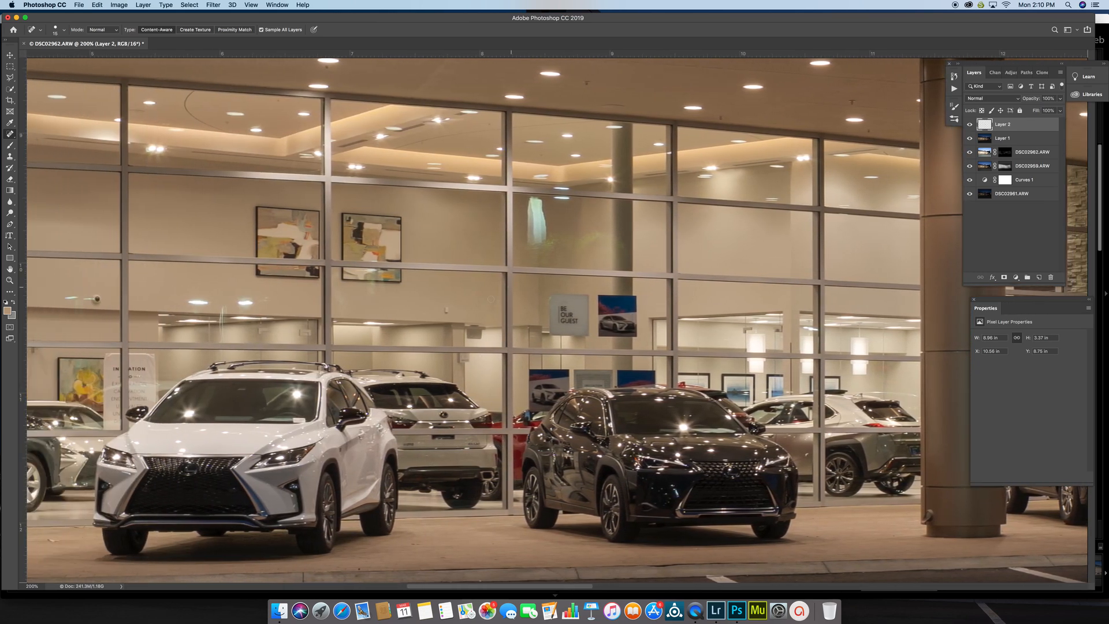
scroll(471, 310, right, 1)
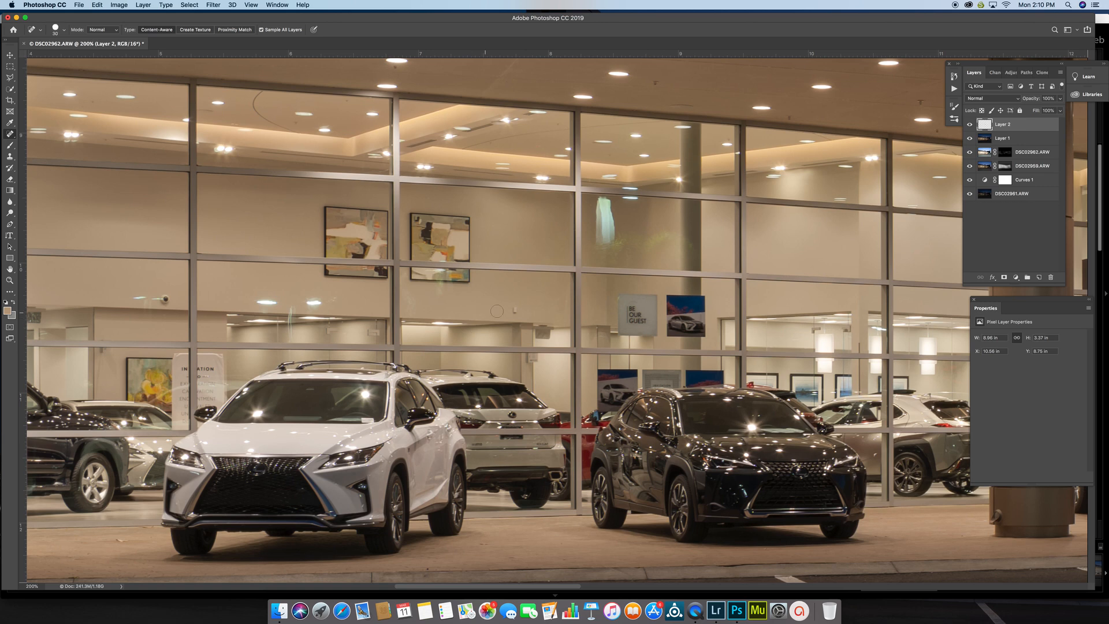
click(513, 310)
drag(164, 299, 144, 296)
drag(277, 302, 251, 302)
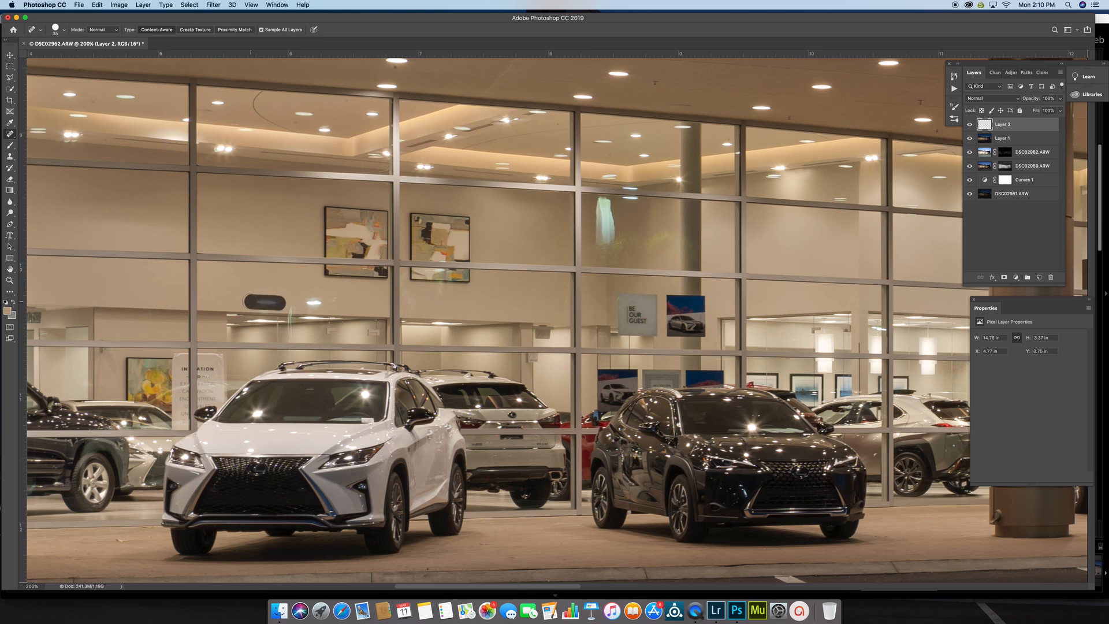
drag(332, 301, 290, 303)
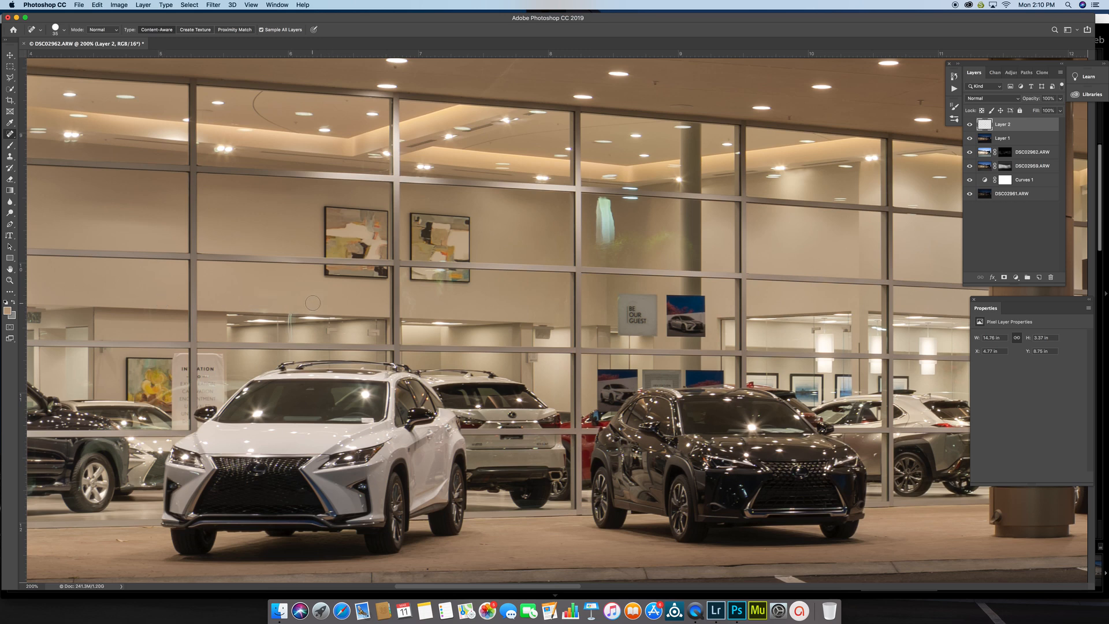
Clean the thin vertical line and the bright flare streak out of the window above the white SUV.
scroll(300, 309, down, 2)
scroll(301, 309, left, 1)
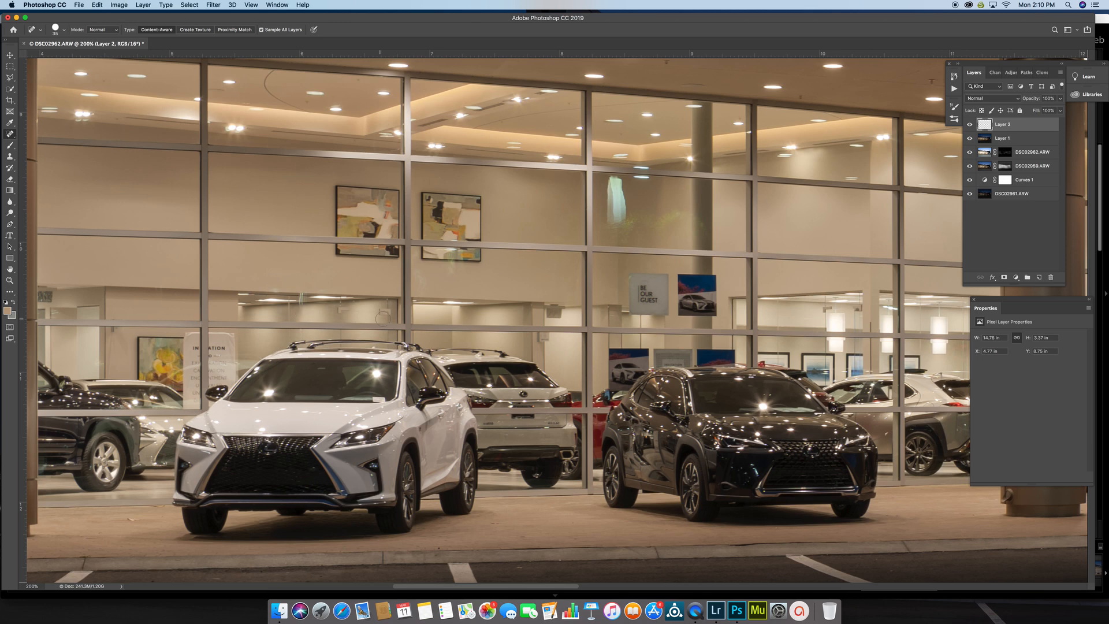
scroll(383, 319, left, 3)
key(super+plus)
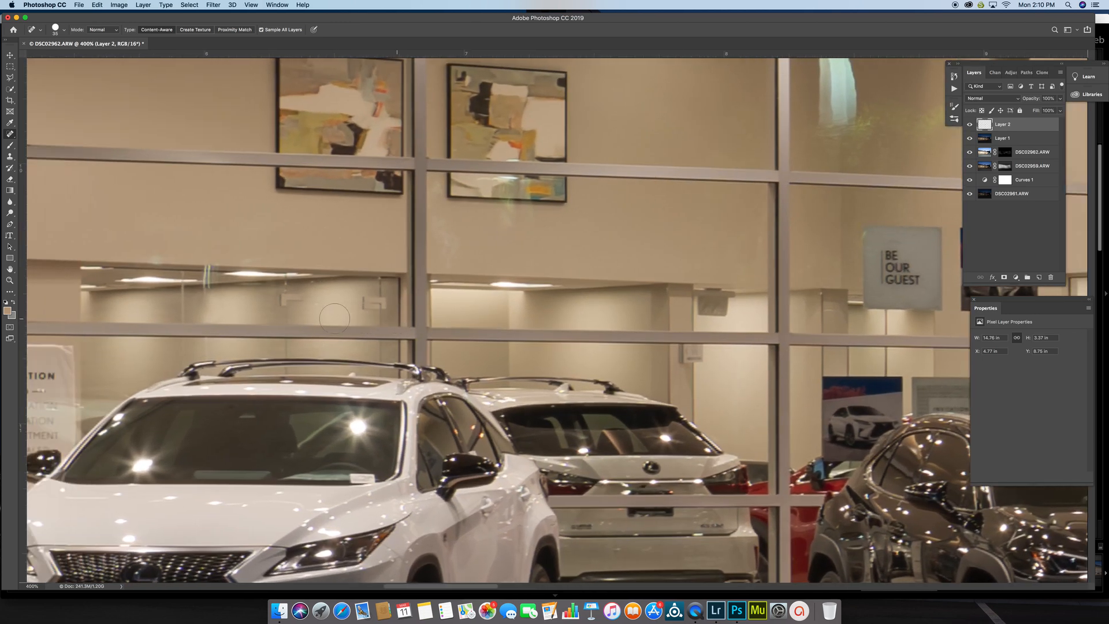
scroll(334, 318, left, 1)
key(bracketleft)
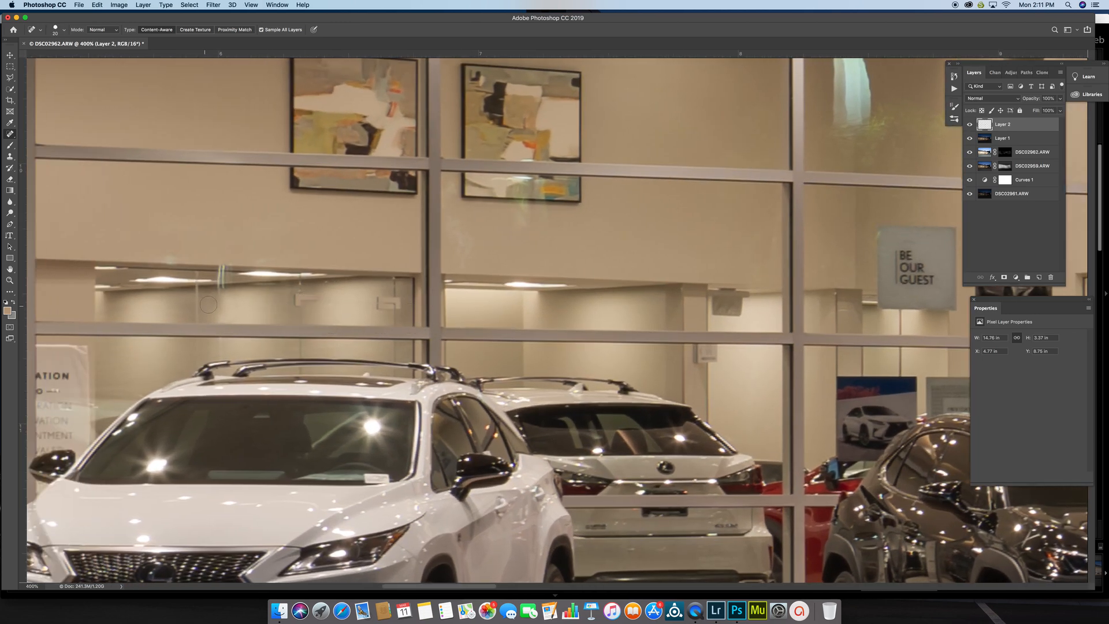
drag(197, 301, 197, 319)
scroll(168, 296, left, 5)
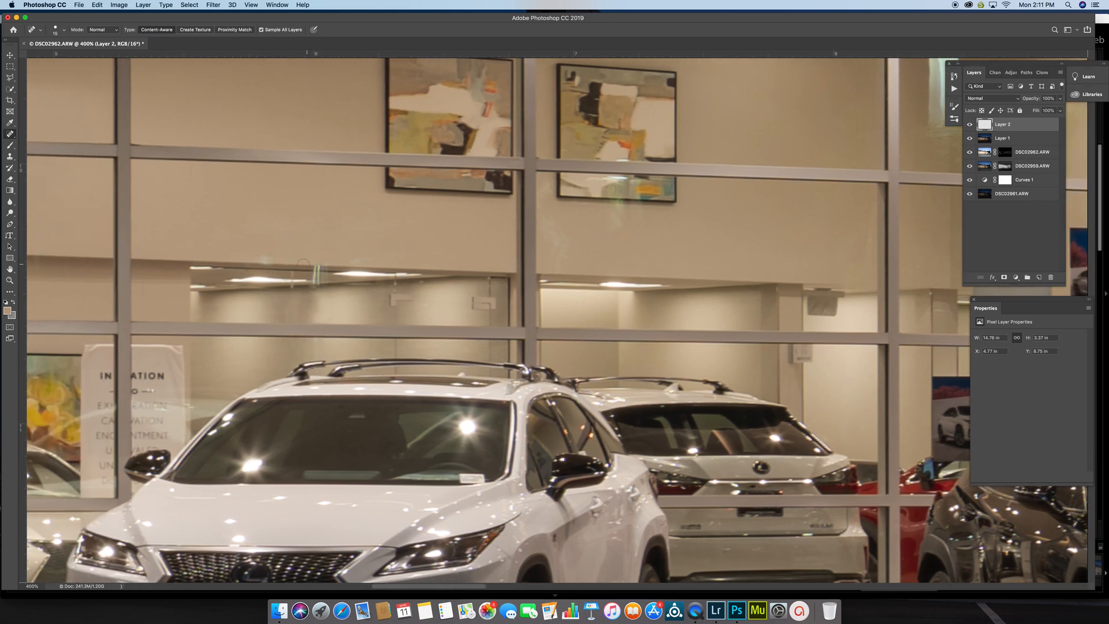
key(s)
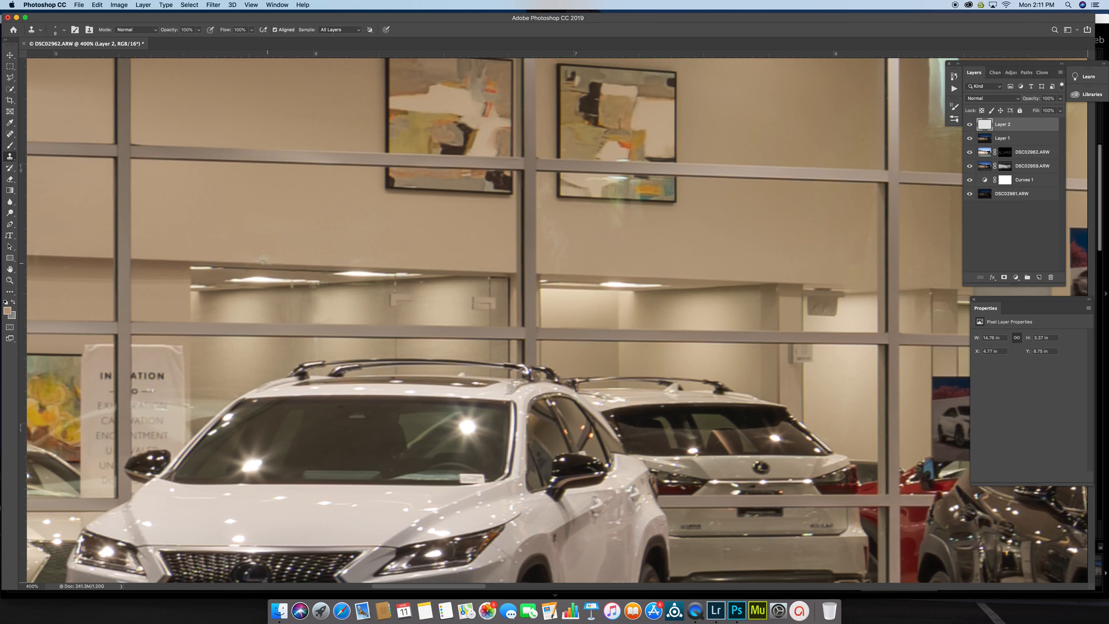
Lower the Clone Stamp flow and enlarge its brush for retouching the window area above the white SUV.
scroll(251, 255, down, 3)
scroll(251, 255, left, 3)
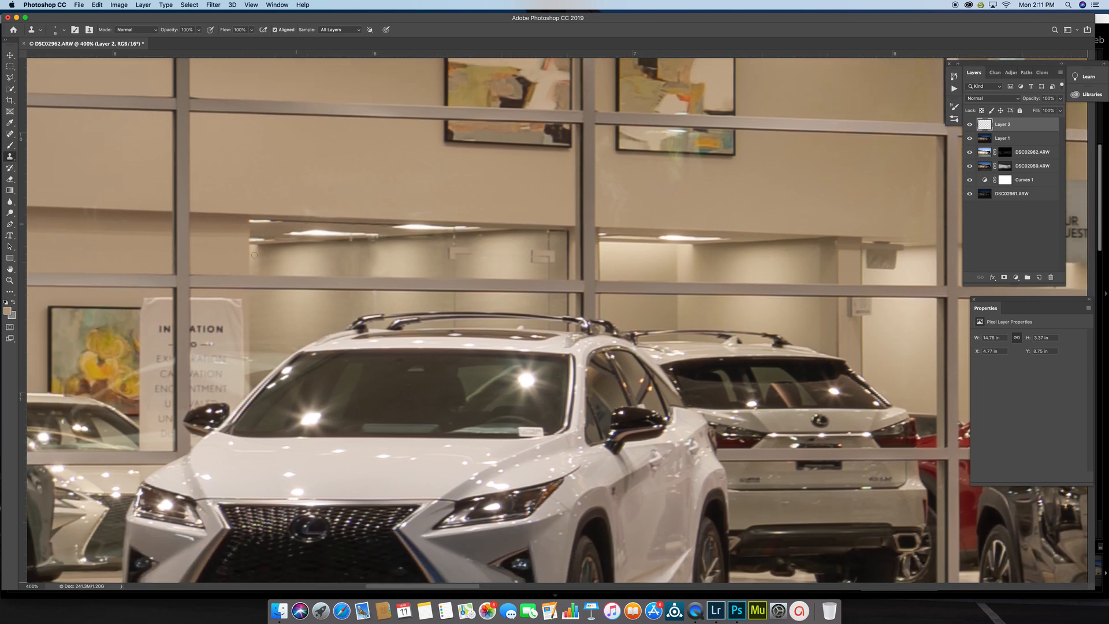
key(super+equal)
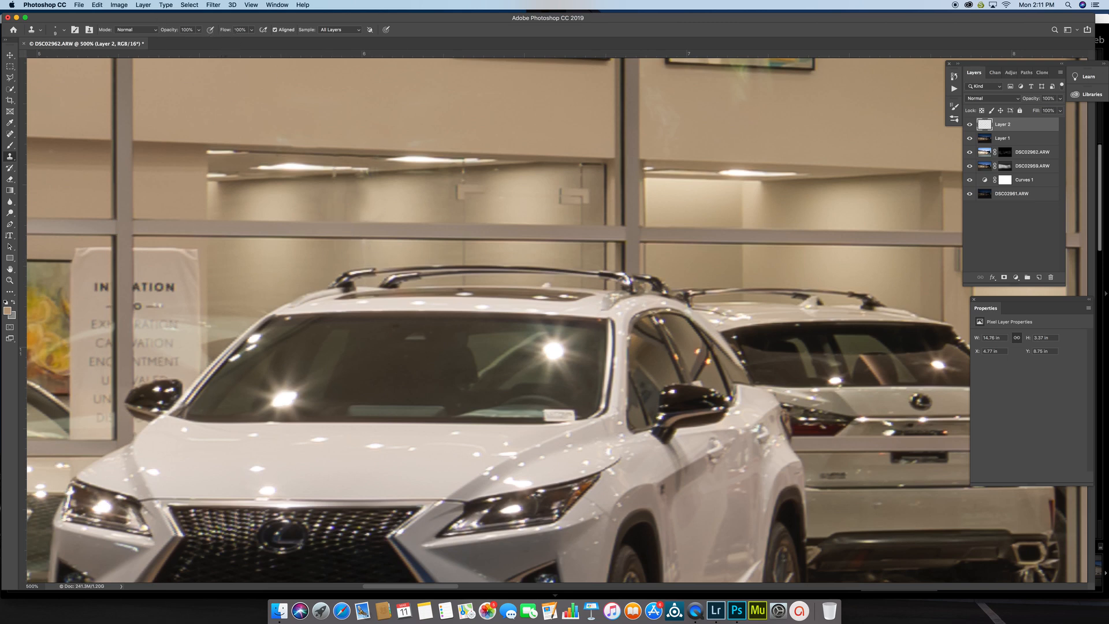
drag(251, 31, 221, 40)
key(])
On a new layer, outline the dark smudge in the window above the white SUV with the Polygonal Lasso and feather the selection.
click(1039, 277)
click(10, 76)
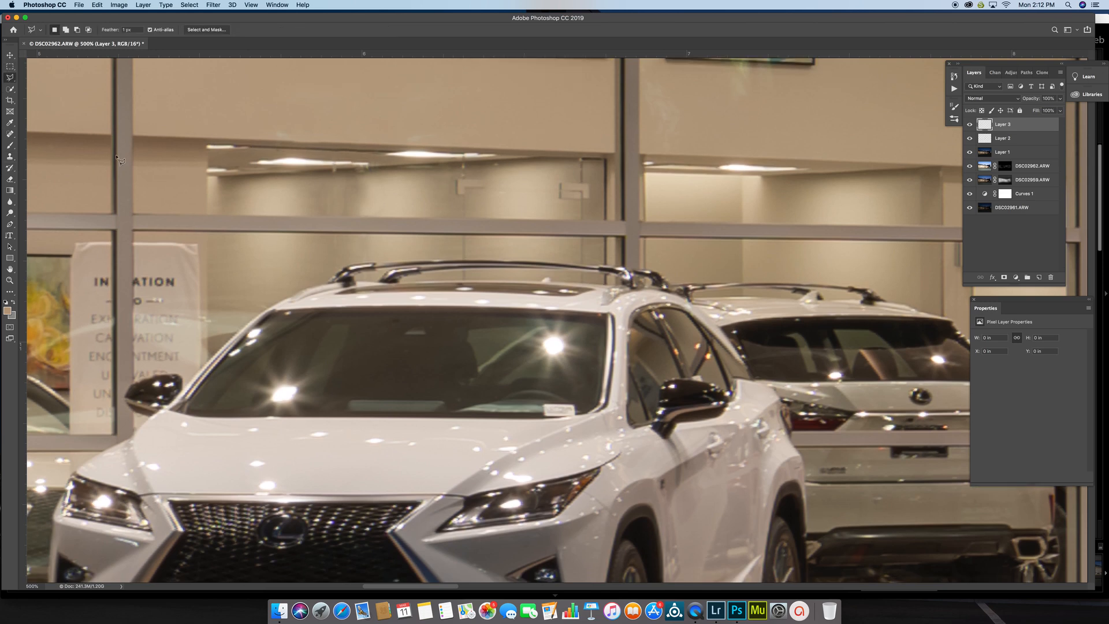
click(302, 171)
click(334, 168)
click(367, 167)
click(393, 166)
click(391, 217)
click(294, 217)
click(303, 172)
key(shift+F6)
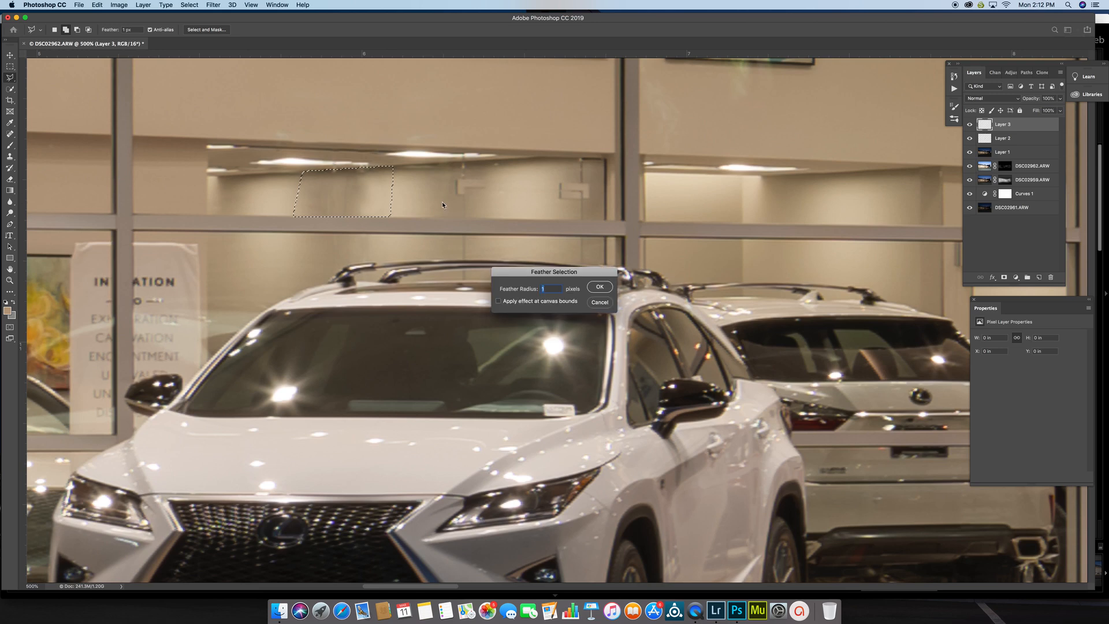
key(Return)
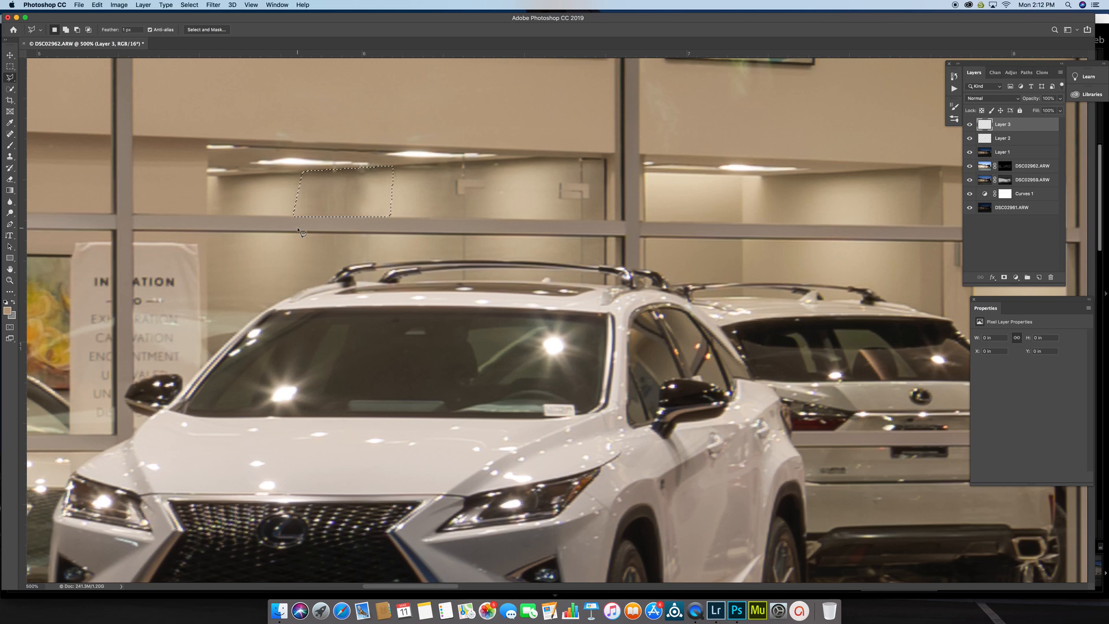
Clone clean wall tone over the dark smudge inside the window selection with a smaller Clone Stamp brush, and deselect.
key(s)
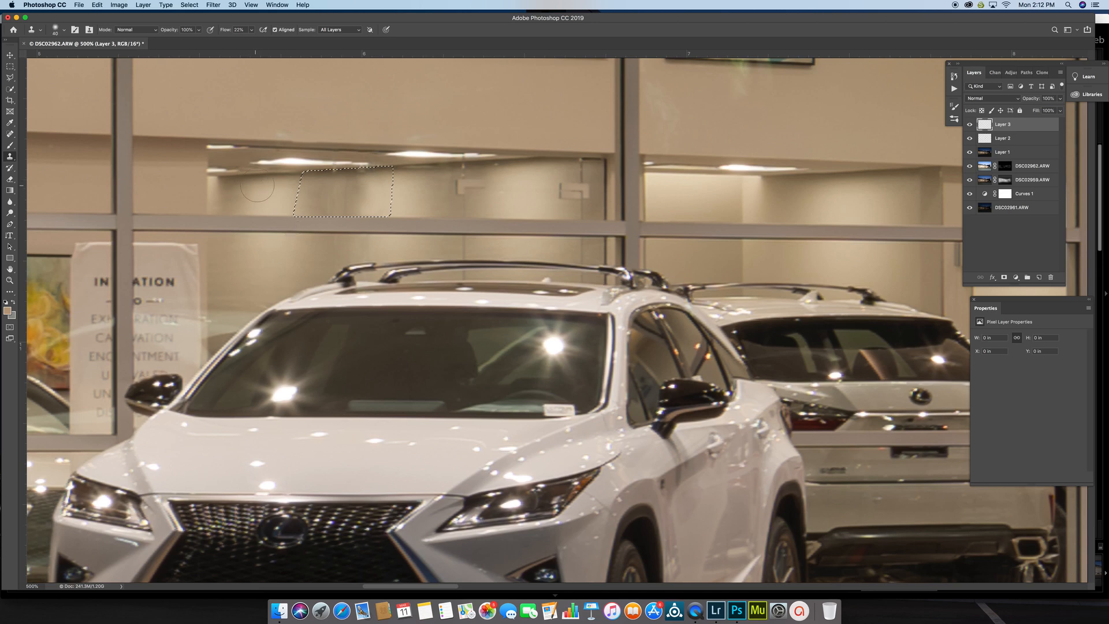
key(bracketleft)
key(bracketleft)
key(bracketleft)
click(324, 188)
click(362, 184)
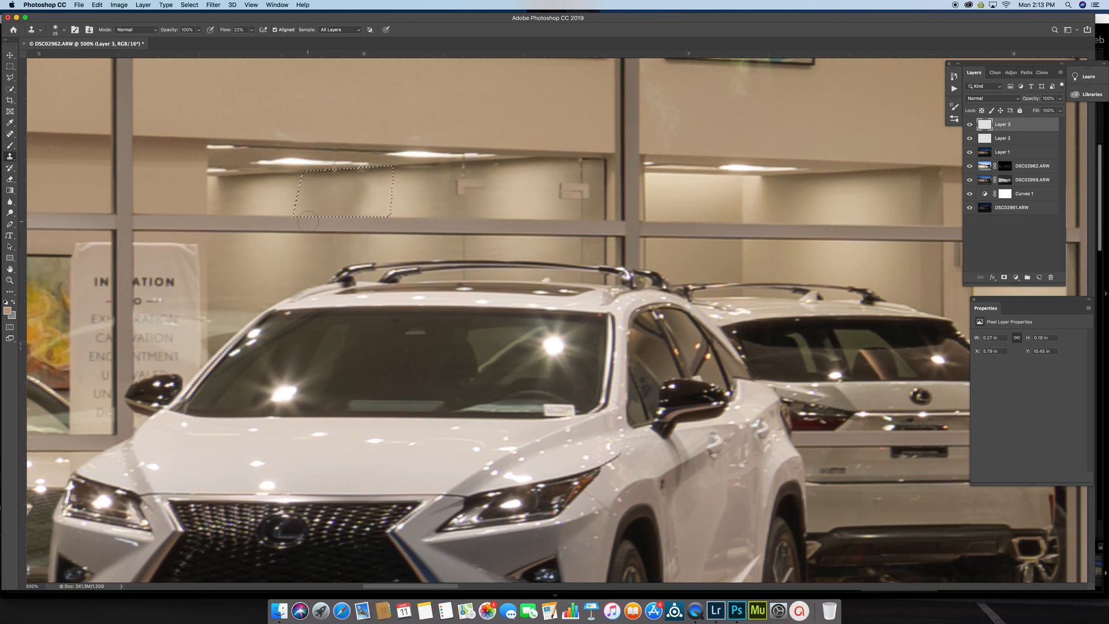
alt+click(423, 191)
drag(377, 197, 363, 205)
alt+click(427, 193)
drag(362, 187, 378, 196)
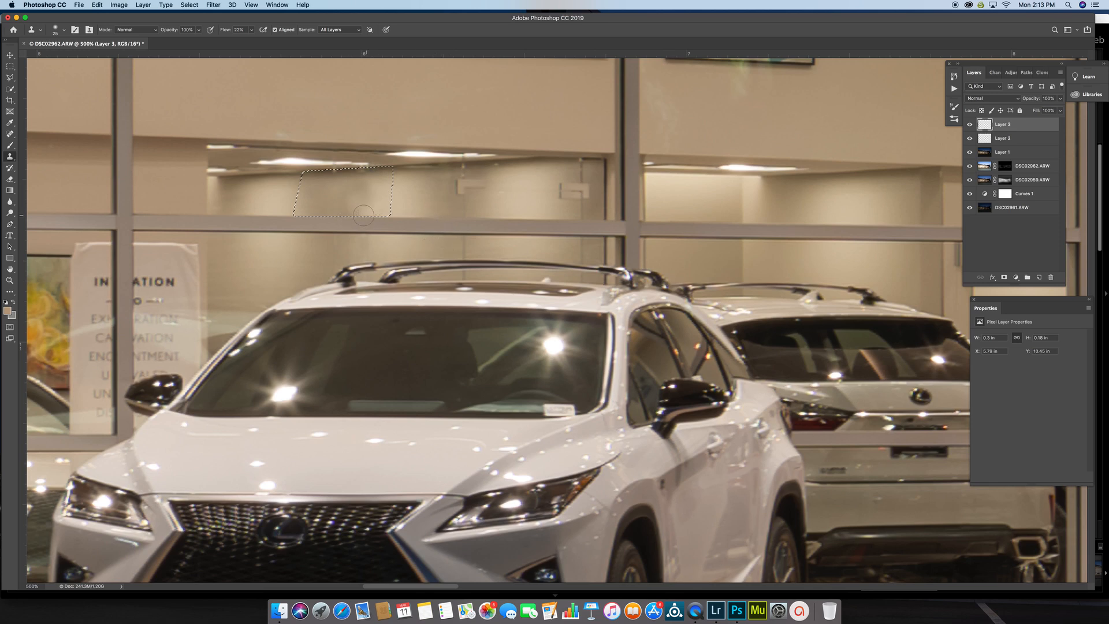
click(277, 231)
key(super+d)
Compare the window retouch with Layer 3 hidden and shown, and review the whole dealership photo.
click(970, 124)
click(970, 124)
key(super+minus)
key(super+minus)
key(super+minus)
key(super+minus)
key(super+minus)
key(super+minus)
key(super+minus)
key(super+equal)
key(super+equal)
key(super+equal)
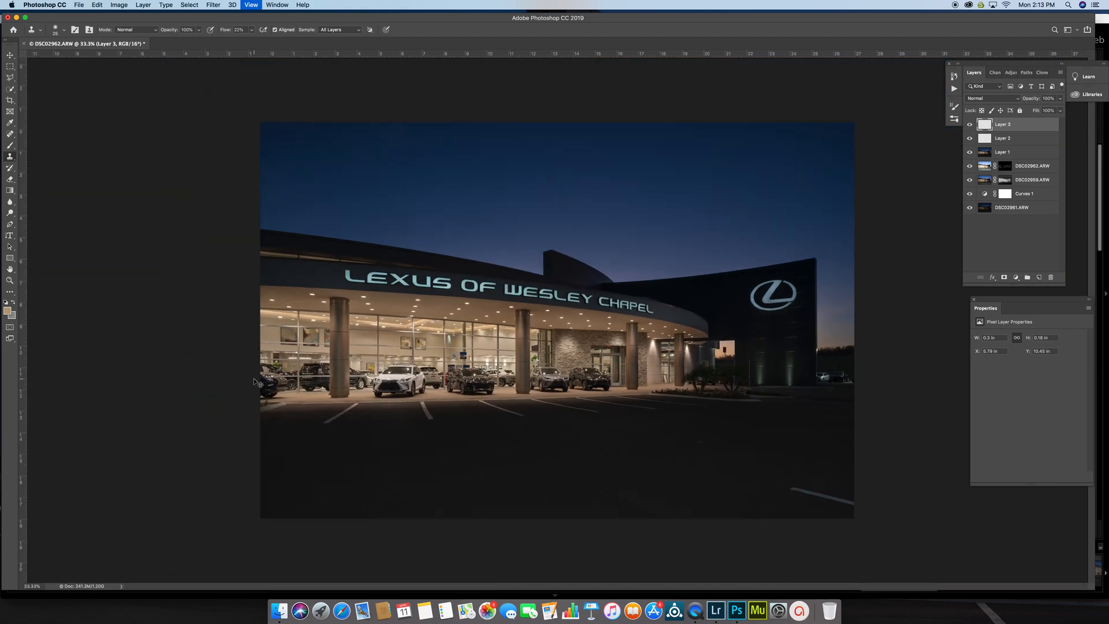
Remove the small device from the showroom wall below the middle abstract painting with the Spot Healing Brush.
key(super+equal)
key(super+equal)
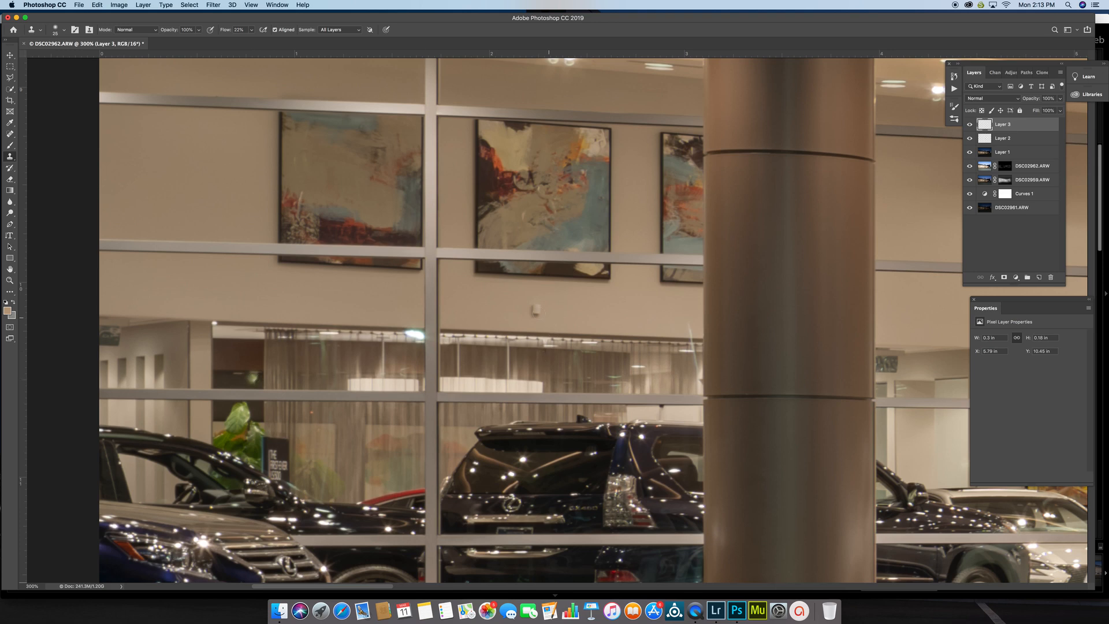
click(539, 313)
key(j)
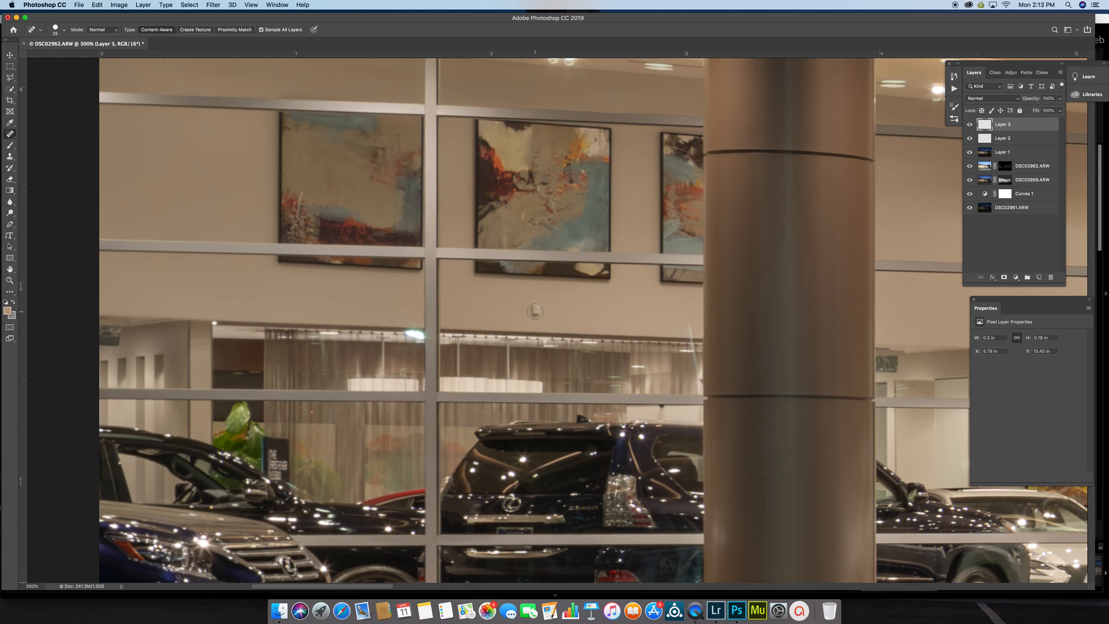
key(super+d)
click(536, 308)
Examine the canopy ceiling, the sign fascia and the showroom windows for remaining distractions.
scroll(404, 308, left, 5)
scroll(520, 277, up, 10)
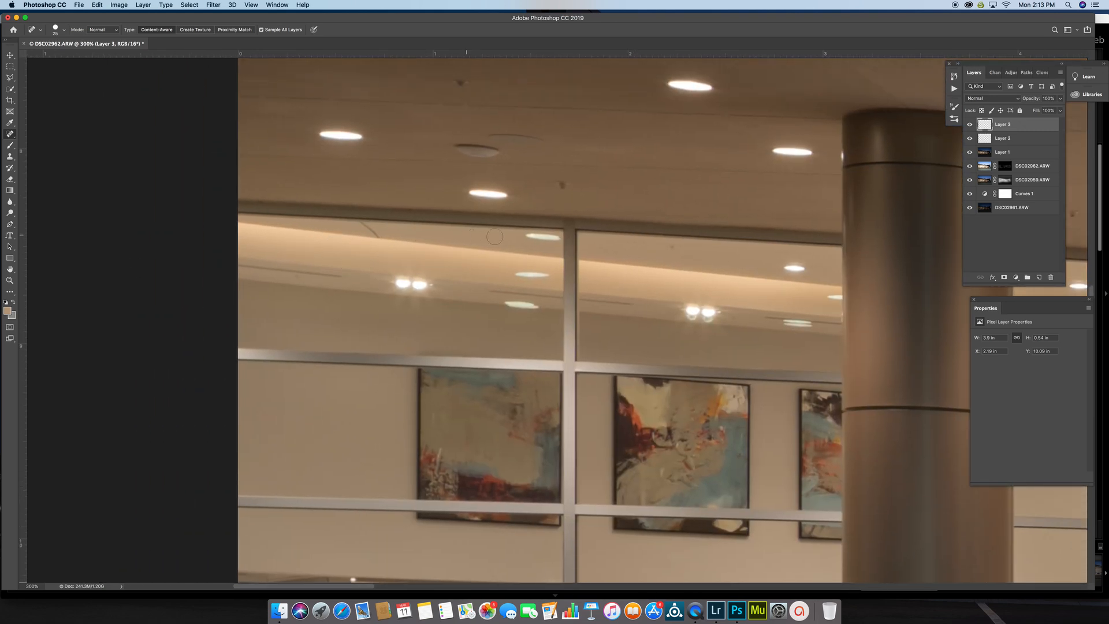
scroll(660, 260, up, 5)
scroll(660, 260, right, 20)
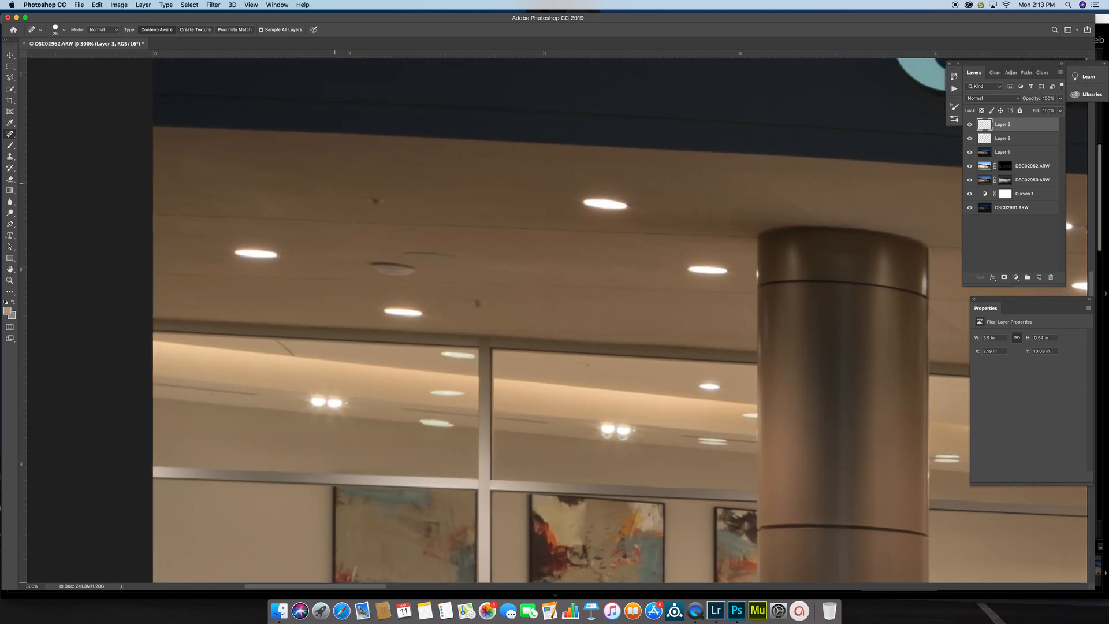
scroll(534, 220, right, 20)
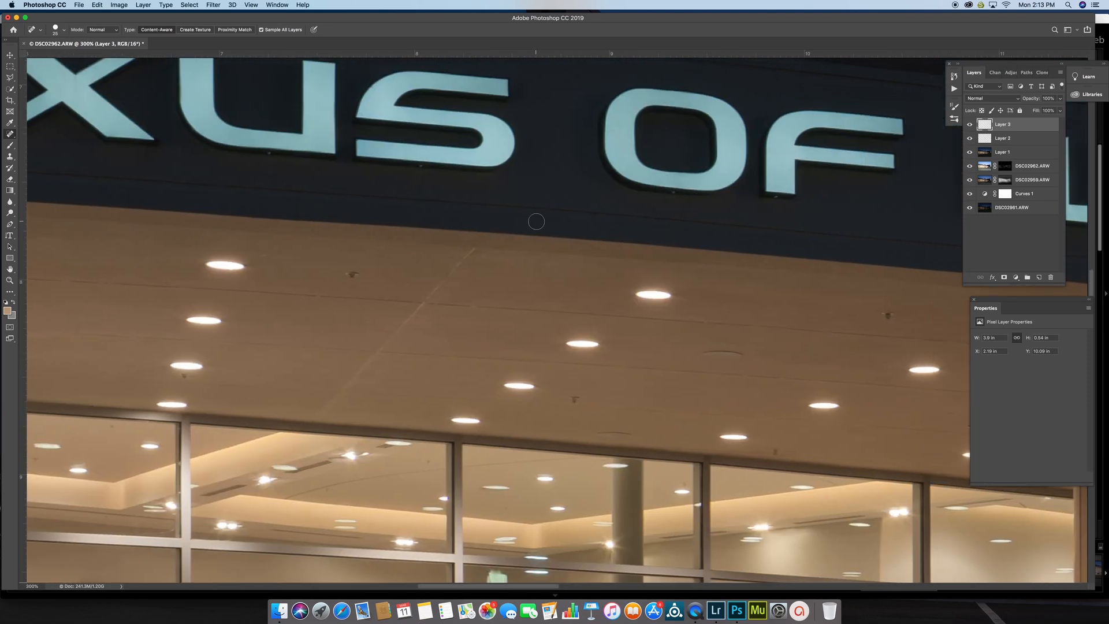
scroll(548, 327, down, 8)
scroll(549, 327, down, 8)
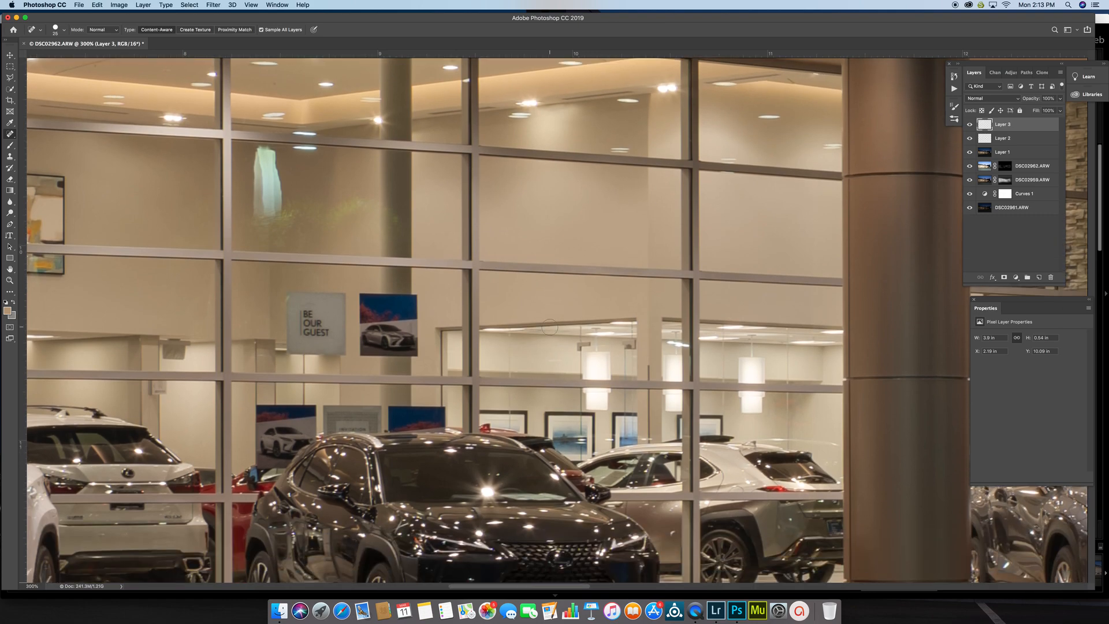
key(super+0)
key(super+minus)
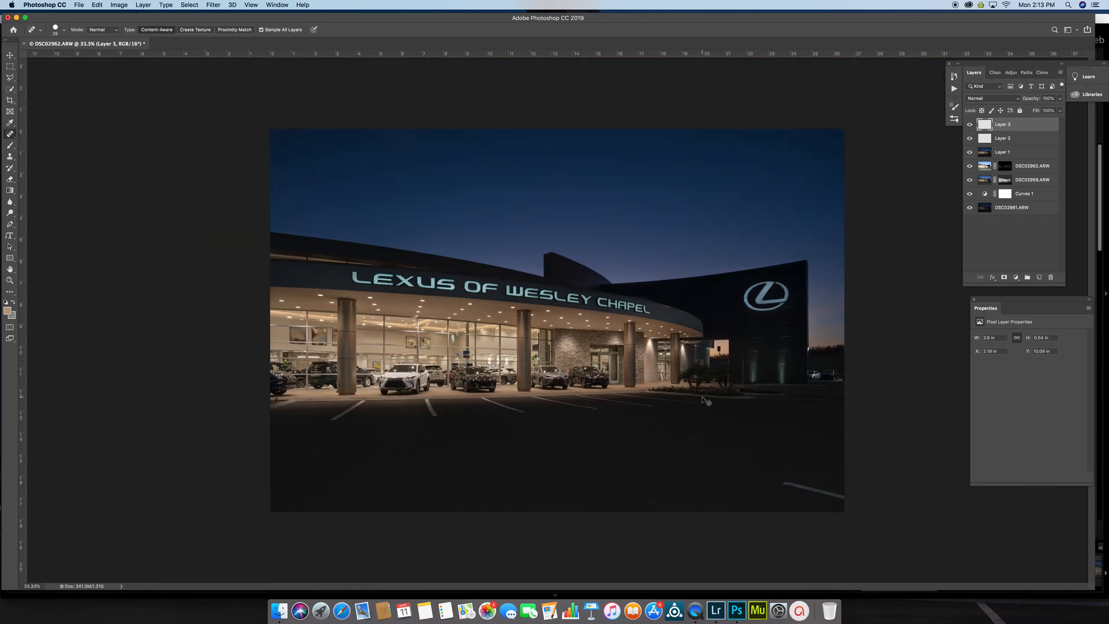
Heal the light patch on the dark asphalt in front of the flower bed with a larger Spot Healing Brush.
key(super+plus)
key(super+plus)
key(super+plus)
key(super+plus)
scroll(644, 488, down, 16)
scroll(644, 488, right, 9)
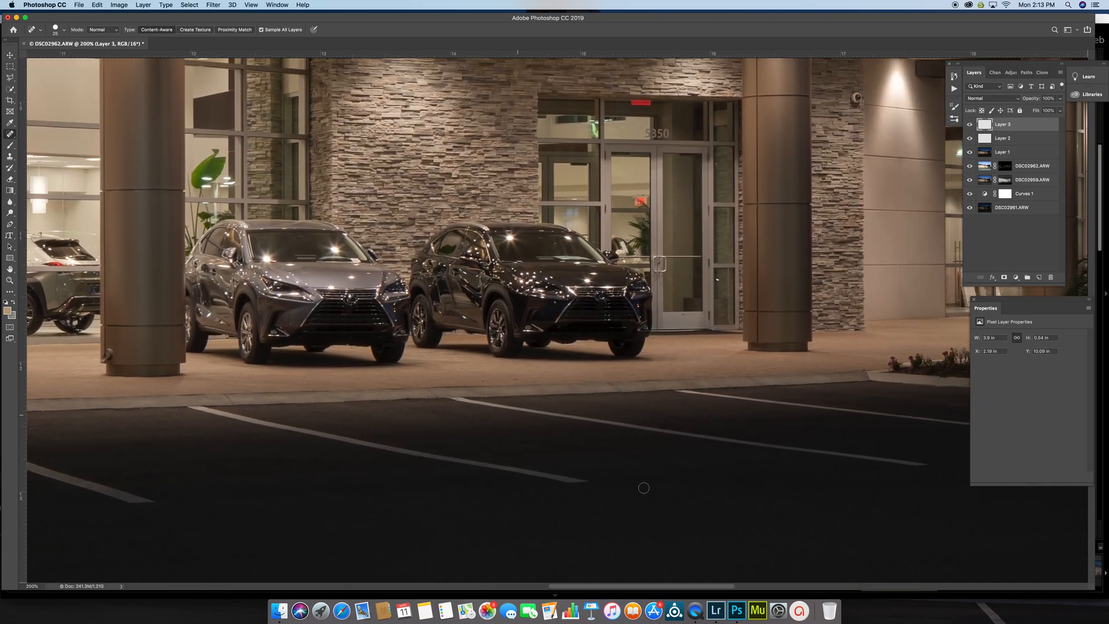
scroll(644, 488, down, 5)
scroll(644, 489, right, 10)
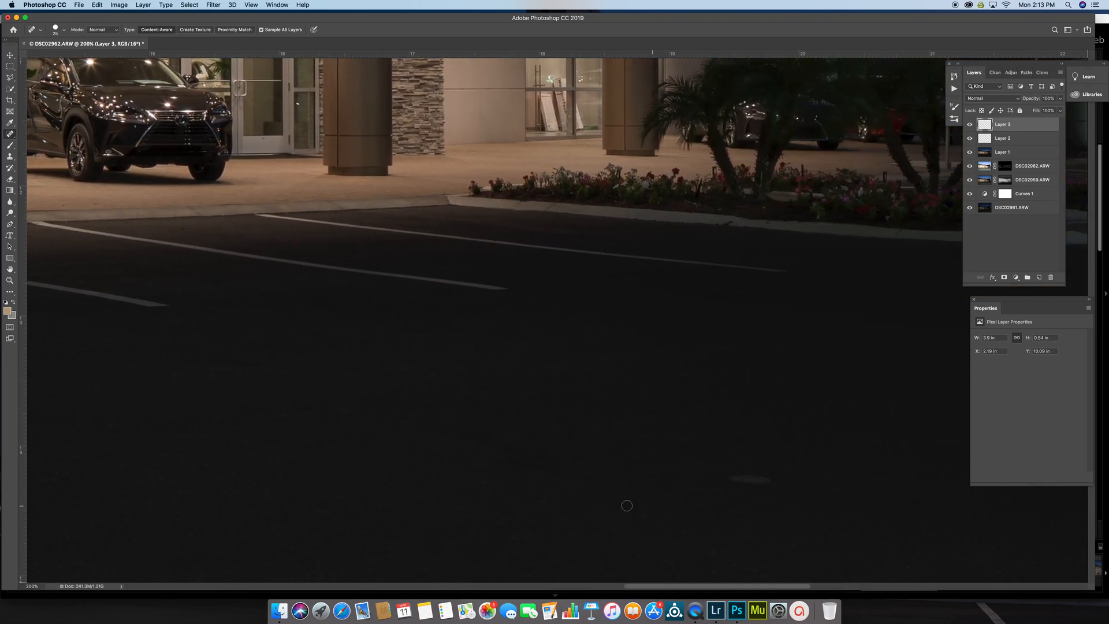
key(bracketright)
drag(777, 481, 721, 470)
Heal the remaining faint marks on the asphalt in front of the parking lines.
scroll(490, 465, down, 2)
scroll(490, 464, left, 5)
scroll(489, 464, left, 3)
drag(632, 486, 567, 540)
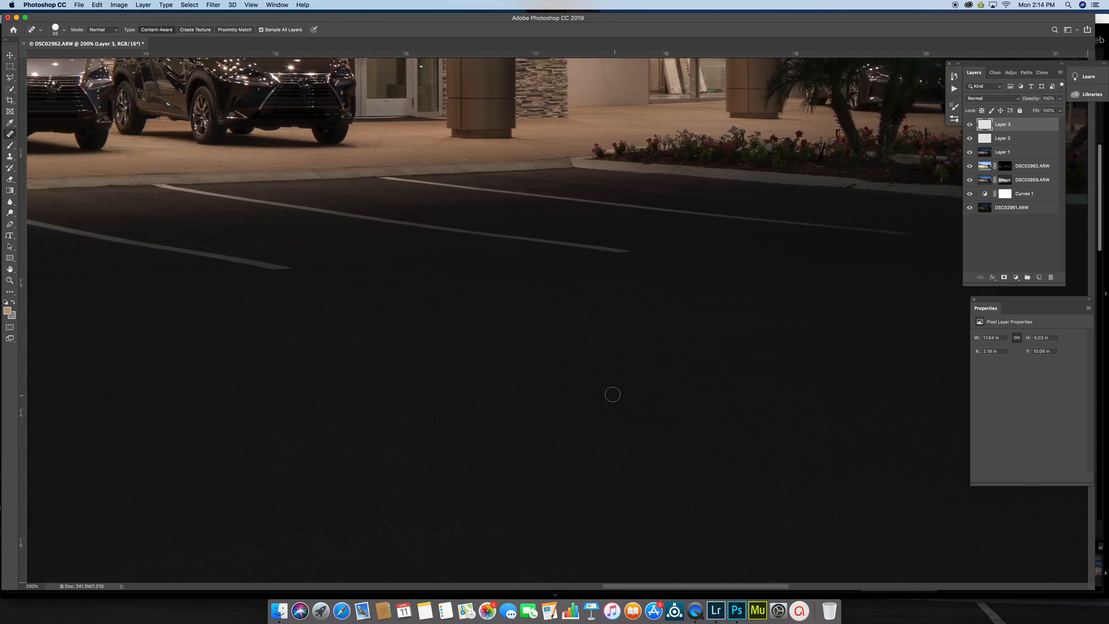
drag(396, 329, 346, 324)
scroll(894, 255, right, 3)
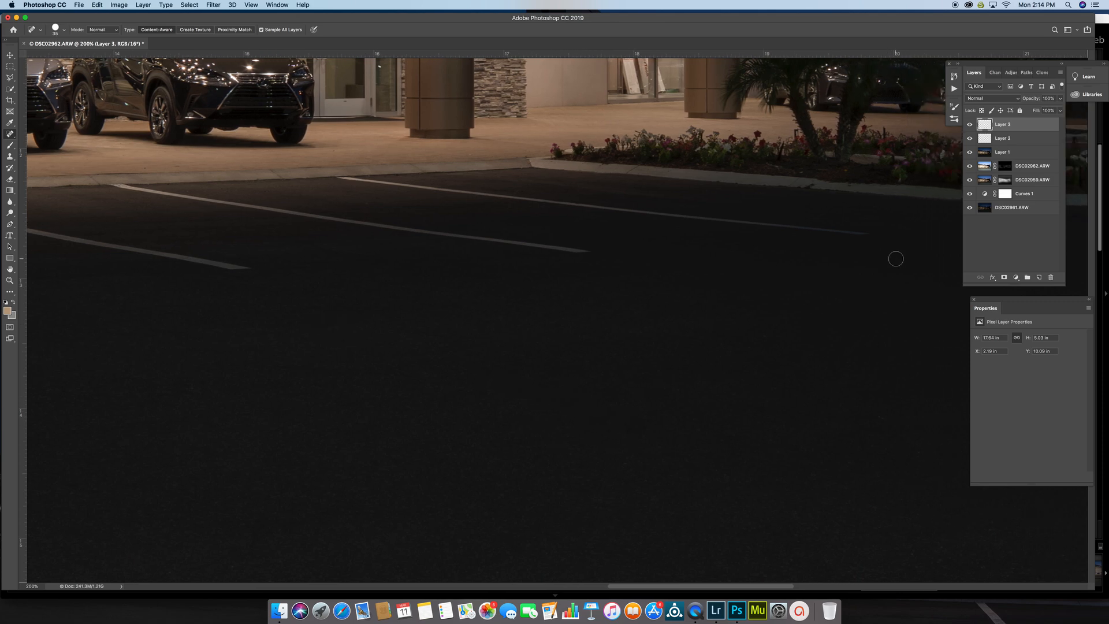
Set the Clone Stamp flow to 100% and sample the asphalt along the curb below the palm trees for retouching.
key(super+plus)
scroll(896, 258, up, 6)
scroll(895, 259, right, 8)
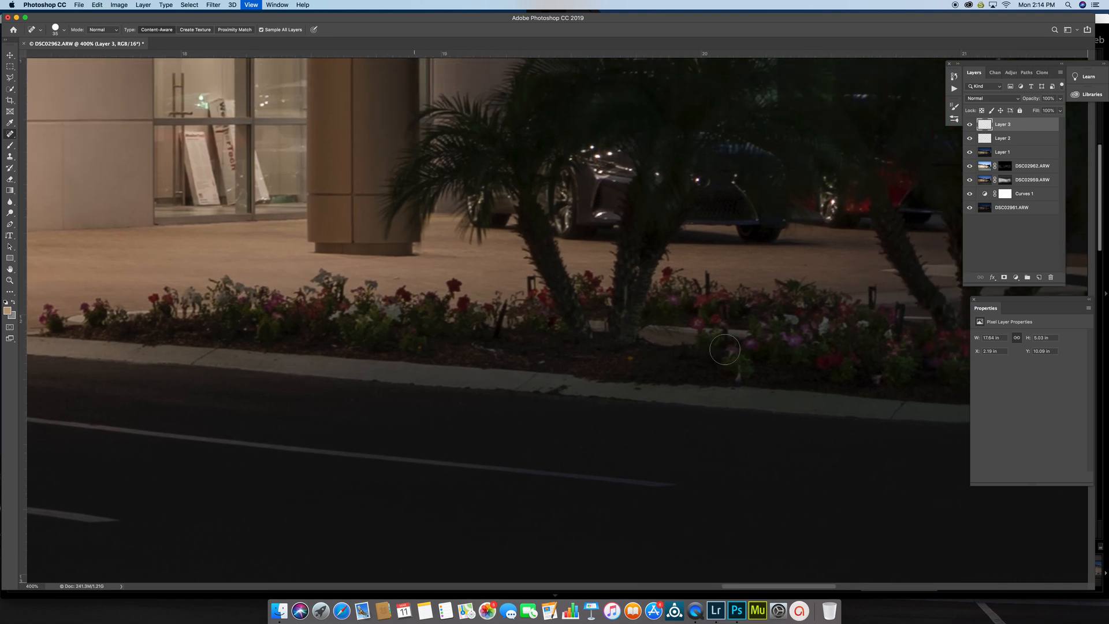
key(s)
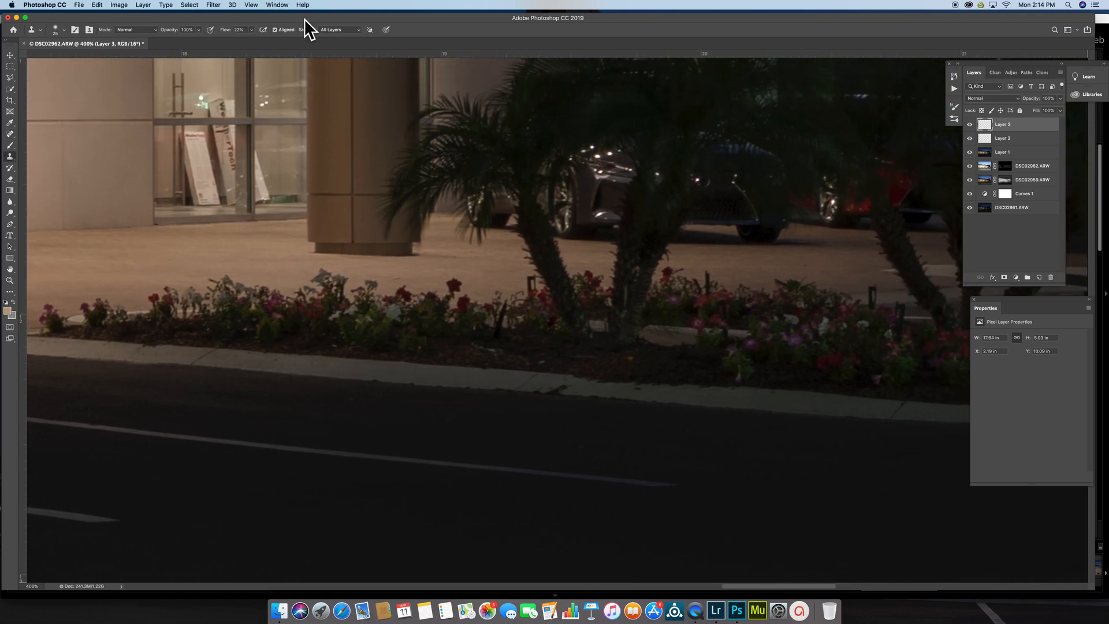
click(251, 30)
alt+click(596, 398)
Heal the crack in the curb beside the far end of the flower bed with the Spot Healing Brush.
key(j)
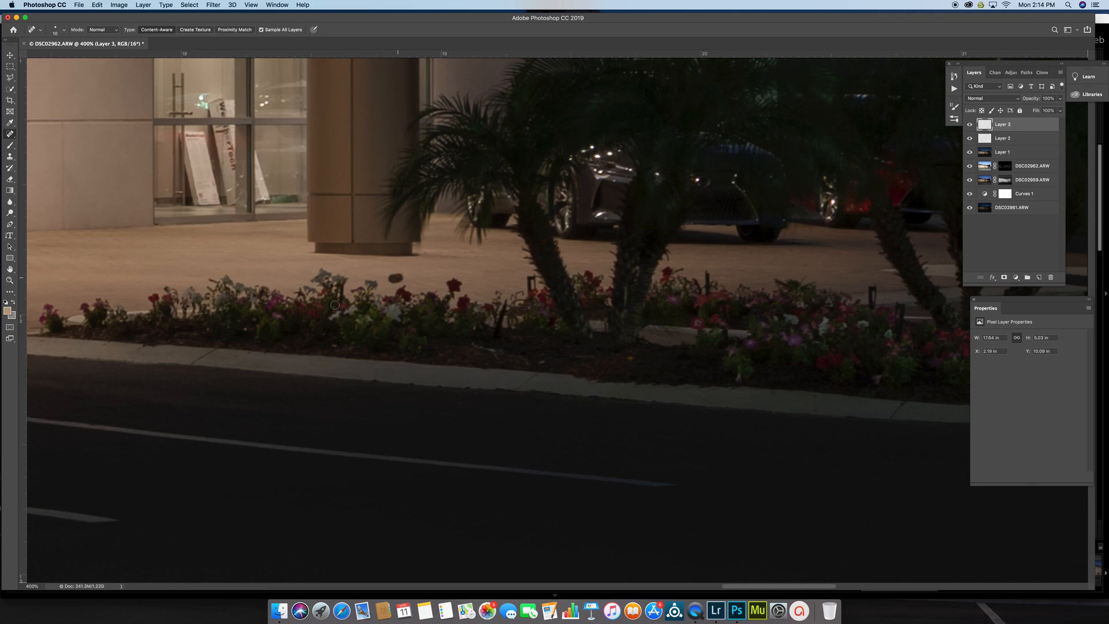
scroll(236, 358, right, 10)
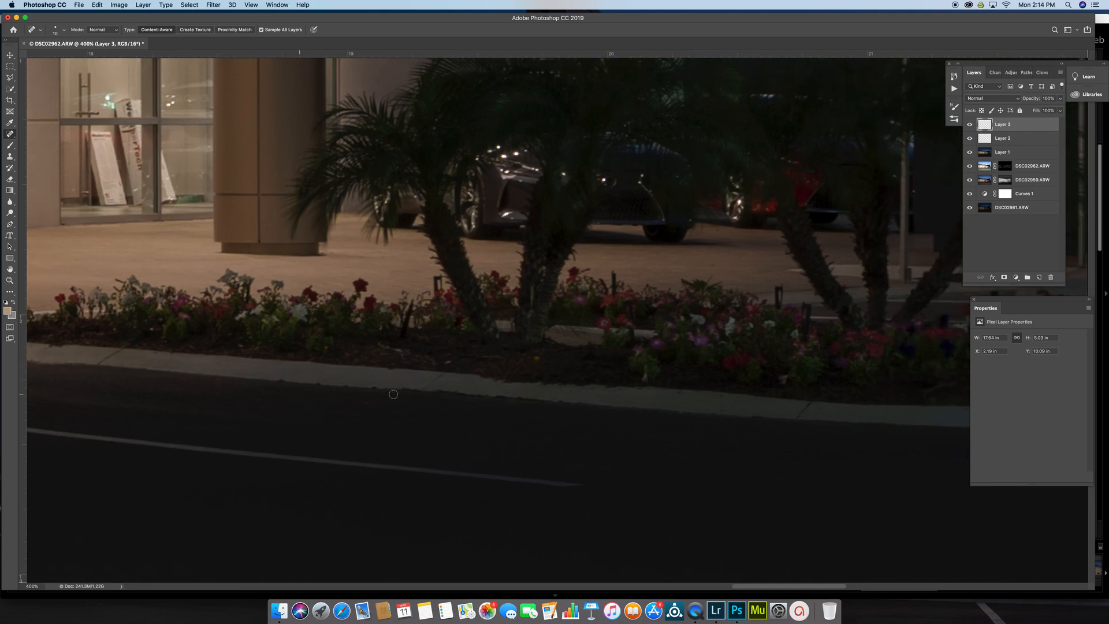
scroll(393, 394, up, 5)
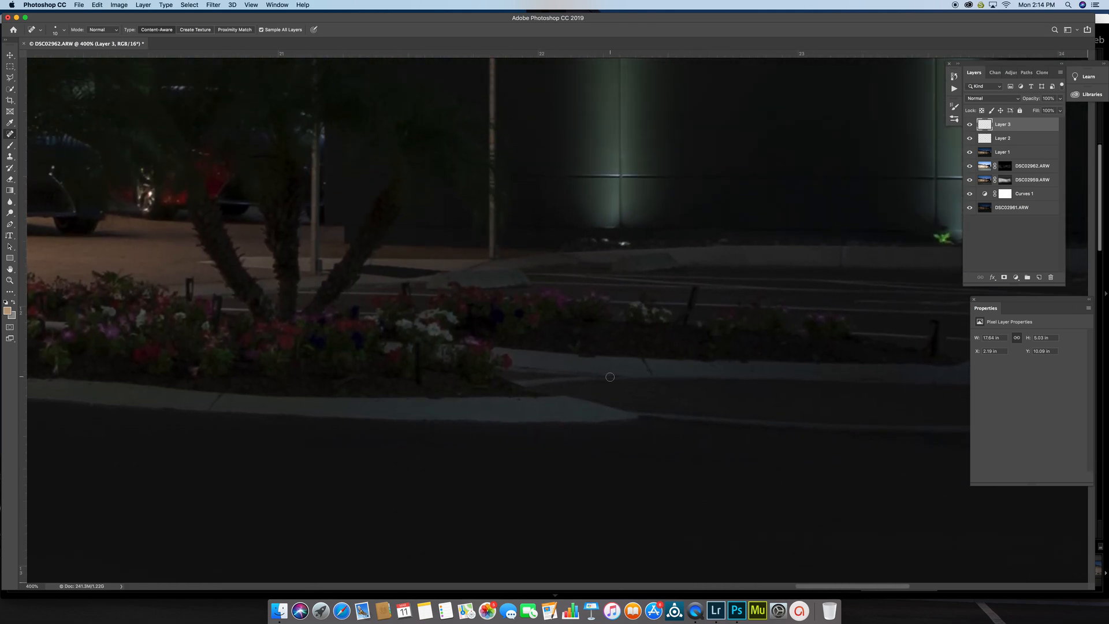
drag(641, 387, 653, 404)
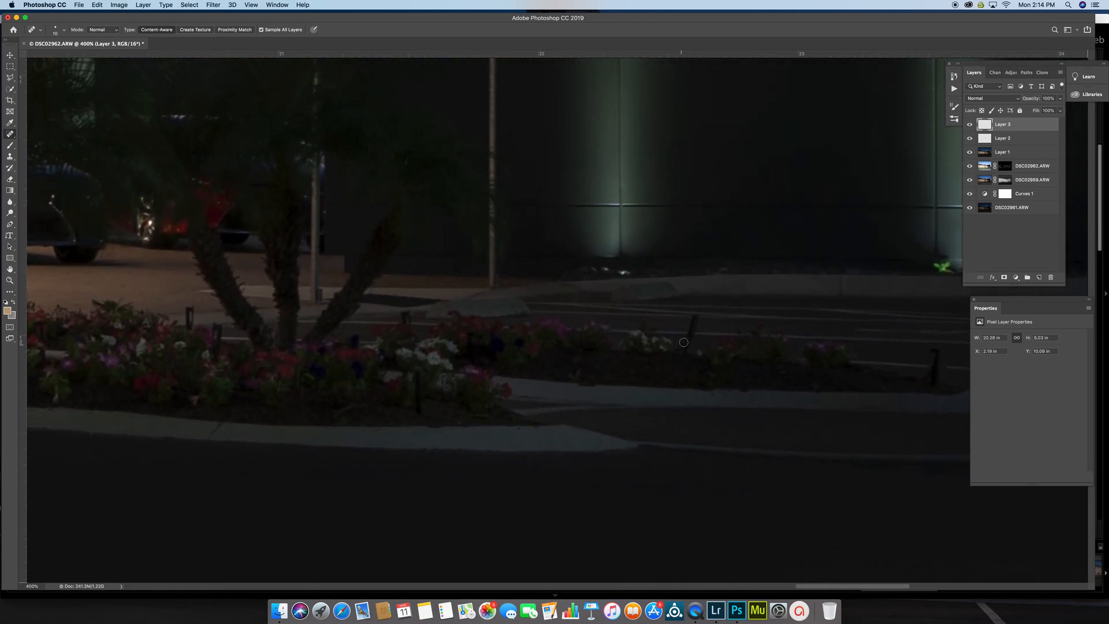
On a new layer, remove the sign post in front of the dark wall with a larger Spot Healing Brush and smooth the area beside it.
scroll(688, 328, right, 5)
scroll(309, 283, up, 10)
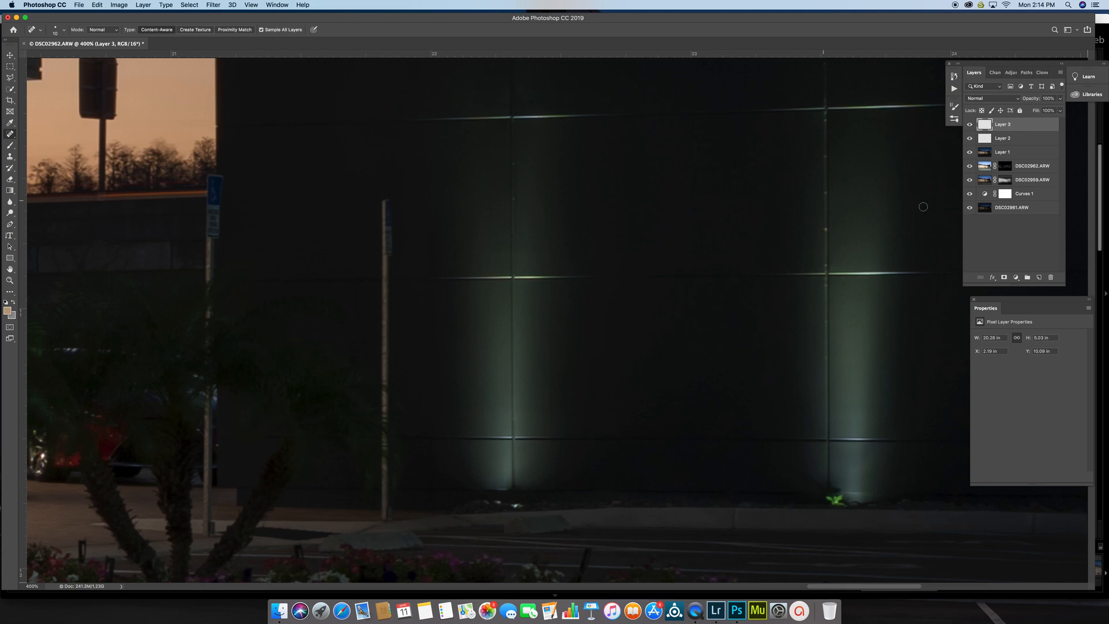
click(1040, 277)
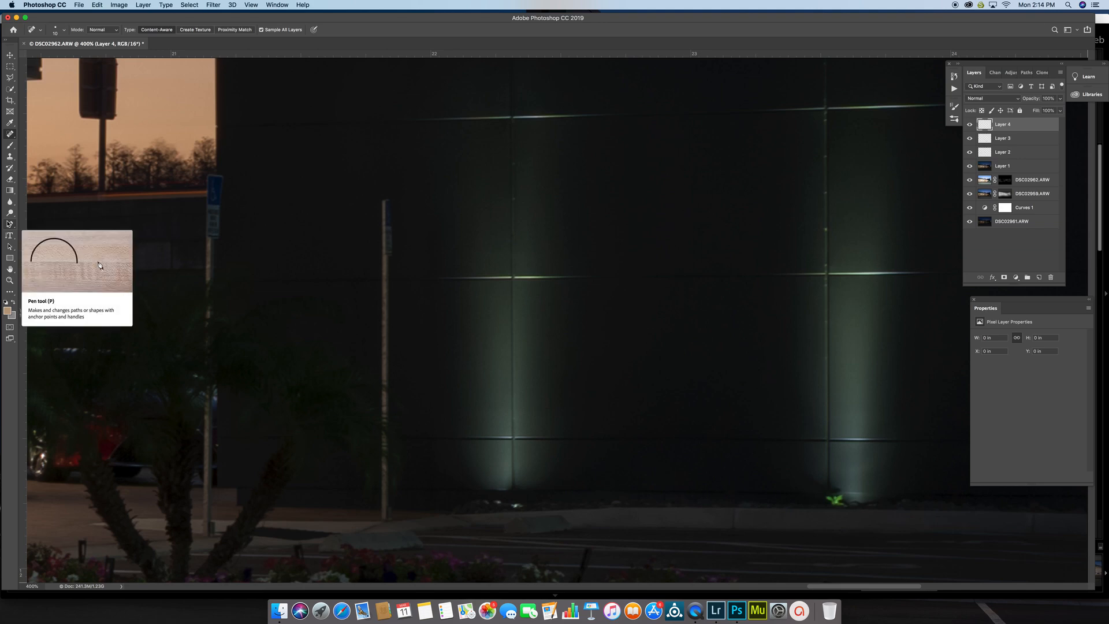
key(bracketright)
key(bracketright)
drag(387, 203, 377, 508)
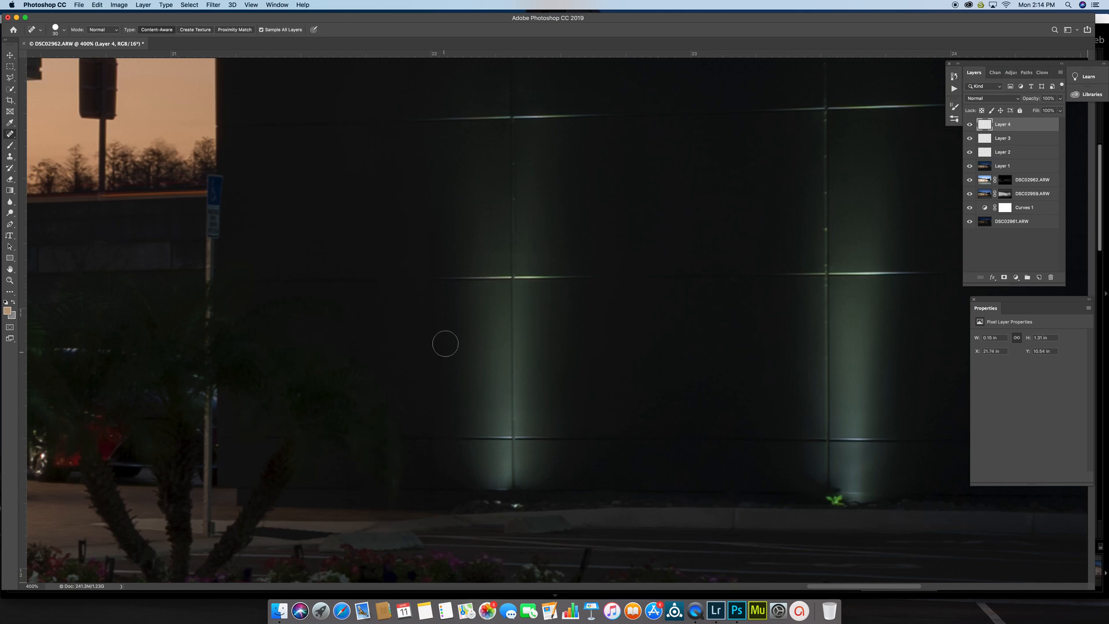
drag(432, 232, 428, 446)
drag(436, 393, 434, 305)
Switch to the Clone Stamp and enlarge its brush for repairing the dark wall's panel seam.
scroll(526, 267, left, 3)
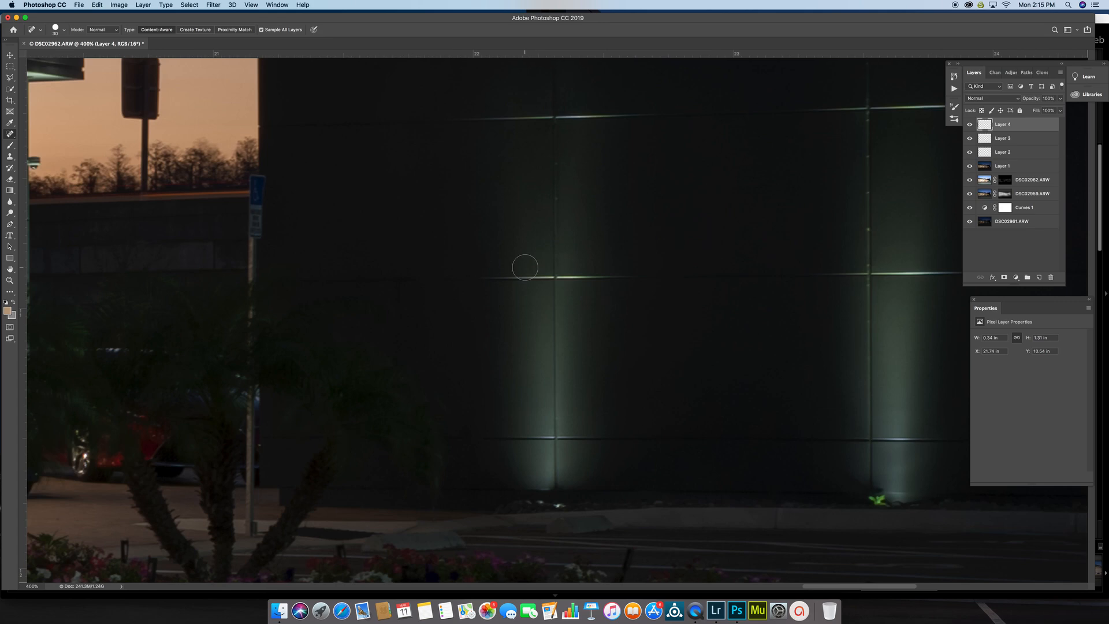
key(s)
key(])
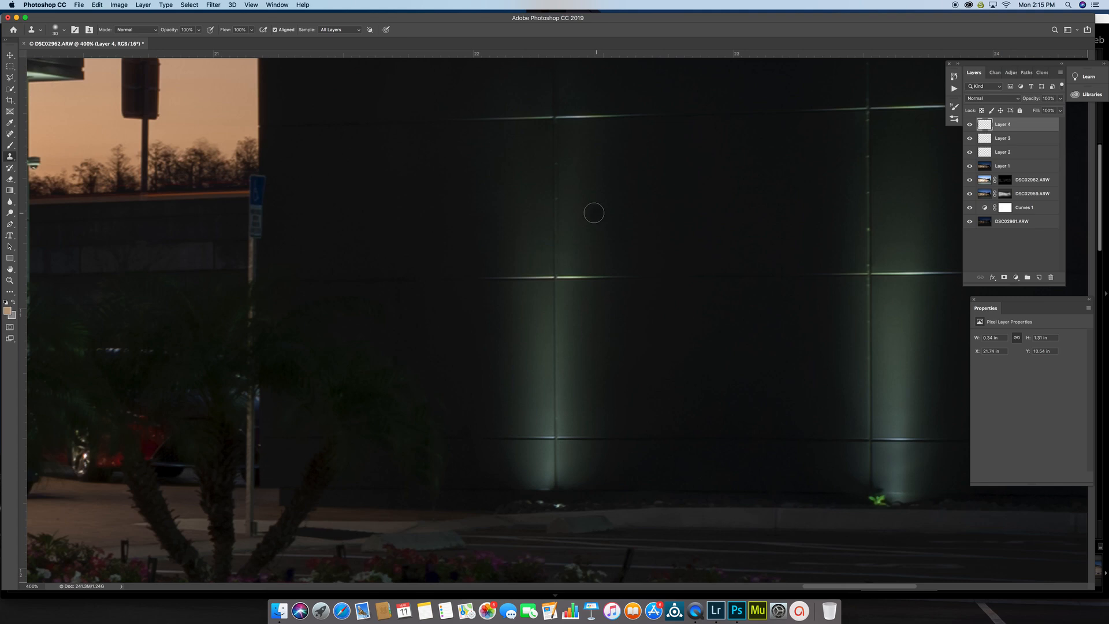
alt+click(475, 119)
drag(479, 278, 445, 280)
key(super+z)
On another new layer, clone the upper panel seam to rebuild the middle horizontal seam where the sign post stood.
click(1039, 277)
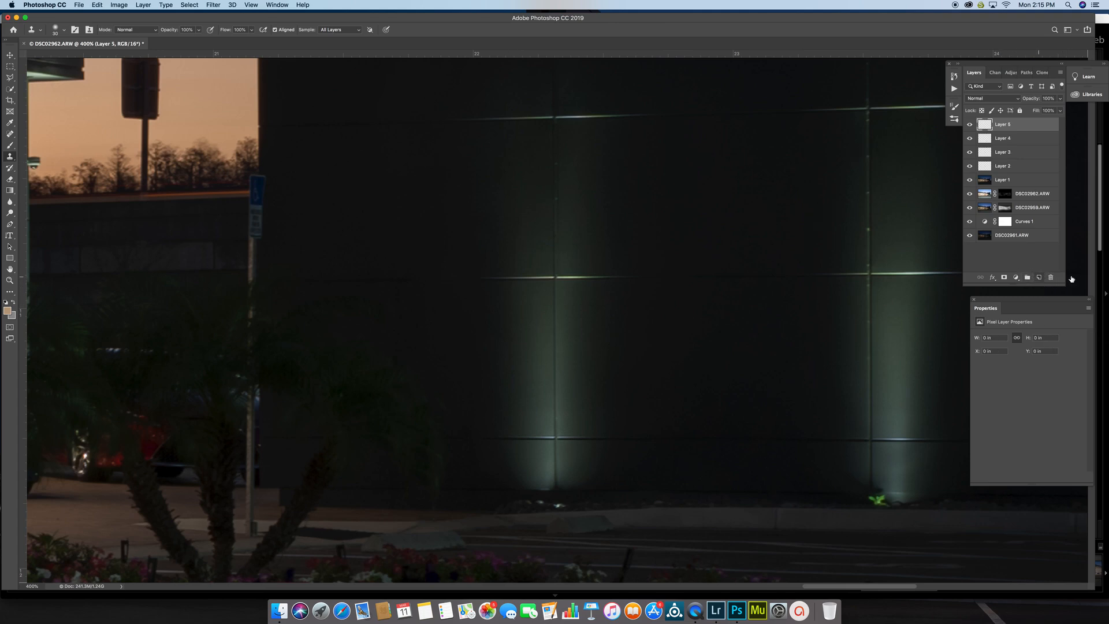
alt+click(471, 119)
drag(495, 279, 435, 281)
drag(386, 280, 436, 280)
Examine the retouched dark wall, the flower bed and the asphalt around it for remaining flaws.
scroll(358, 256, down, 3)
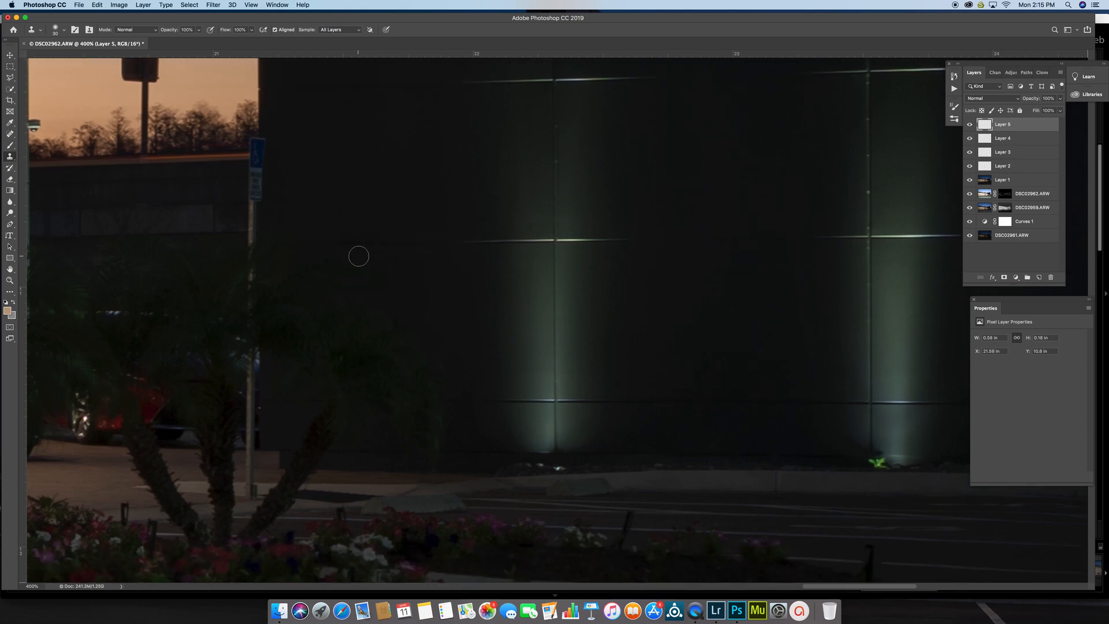
scroll(517, 350, down, 5)
scroll(514, 350, left, 10)
scroll(508, 351, up, 5)
scroll(510, 349, right, 3)
scroll(509, 348, right, 15)
scroll(509, 349, down, 5)
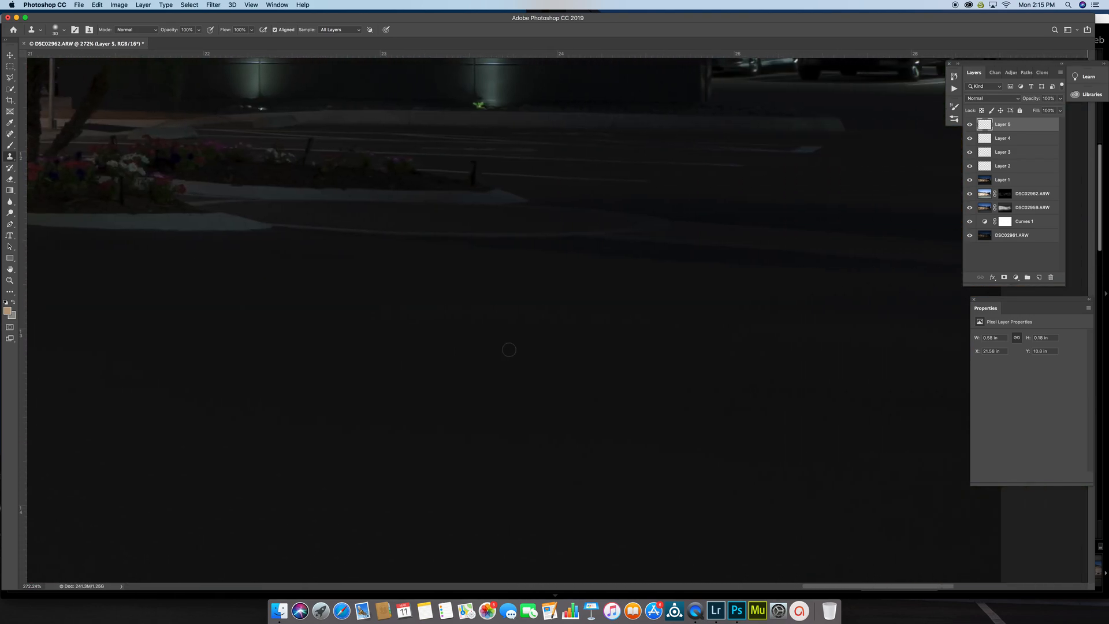
scroll(509, 349, up, 5)
scroll(555, 349, left, 6)
click(590, 349)
scroll(562, 375, up, 3)
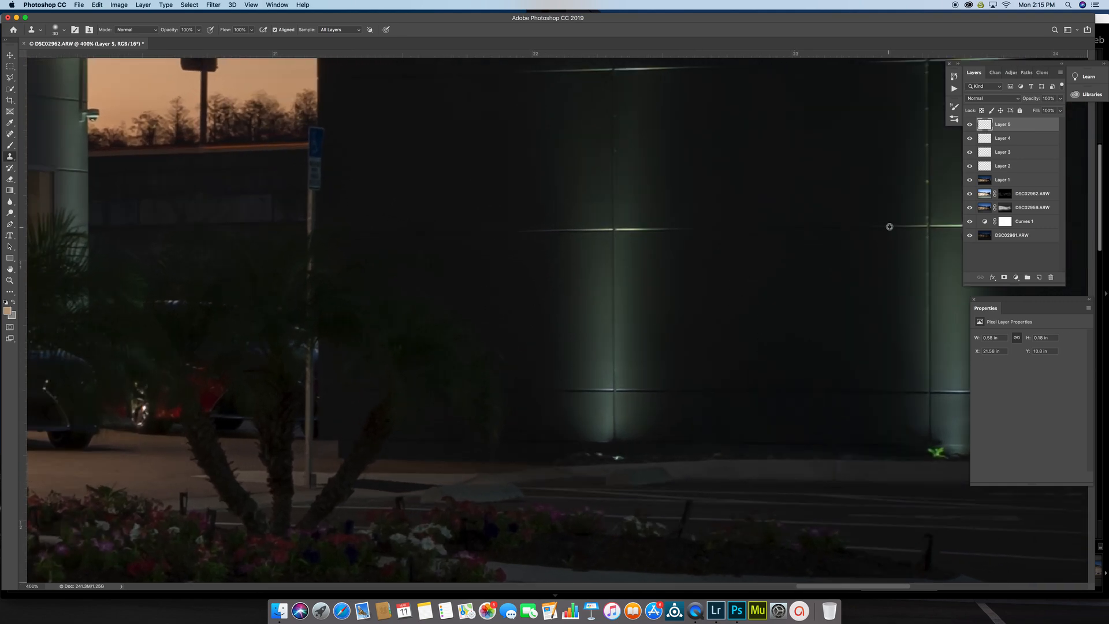
scroll(911, 404, down, 3)
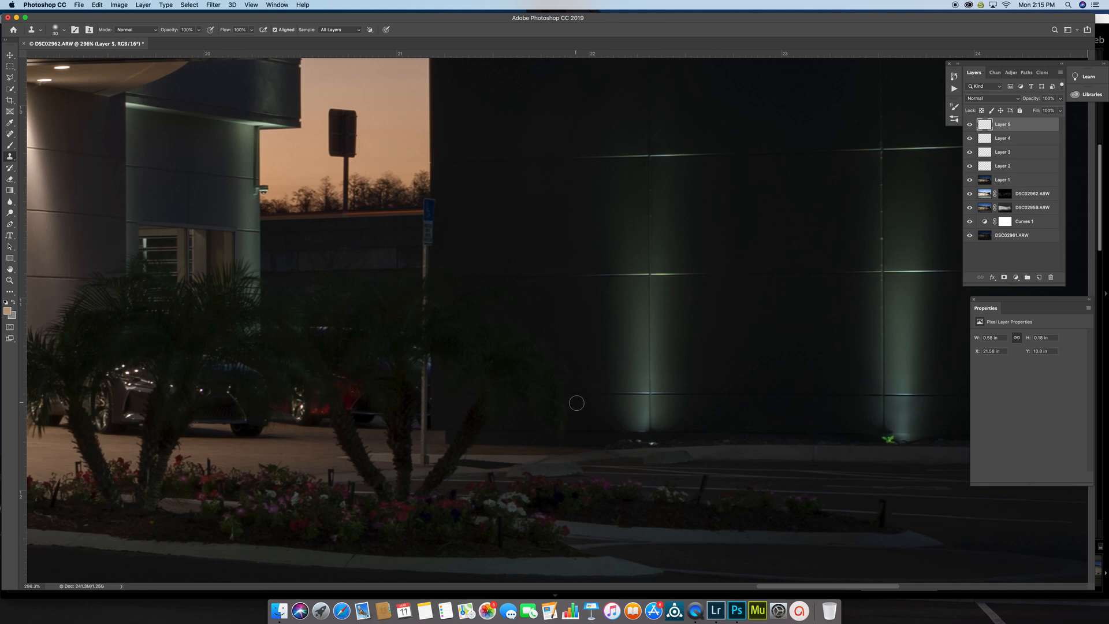
key(super+equal)
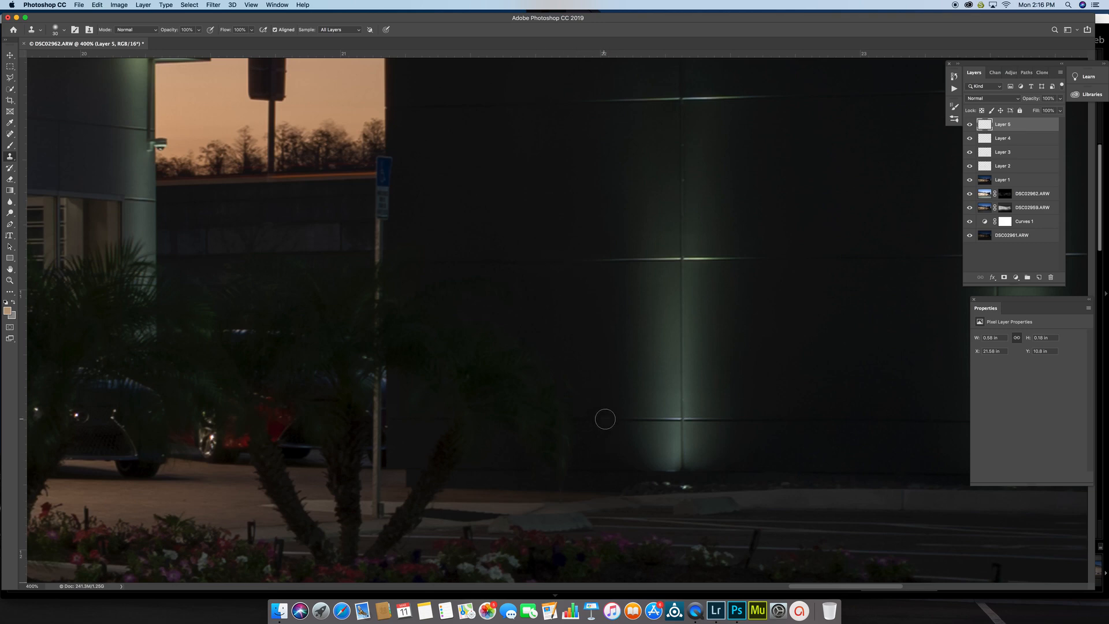
Clone the dark wall's lower horizontal panel seam to rebuild it where the sign post stood.
drag(606, 420, 588, 421)
scroll(1017, 278, left, 1)
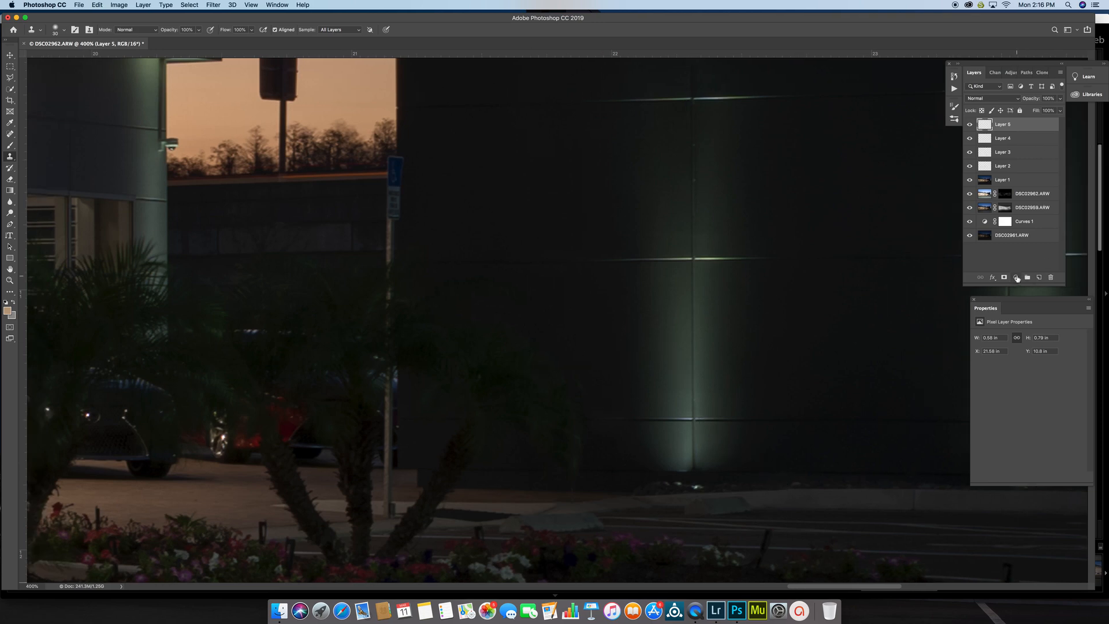
Add a Curves adjustment clipped to Layer 5 and pull the curve down slightly to darken the cloned seams.
click(1017, 278)
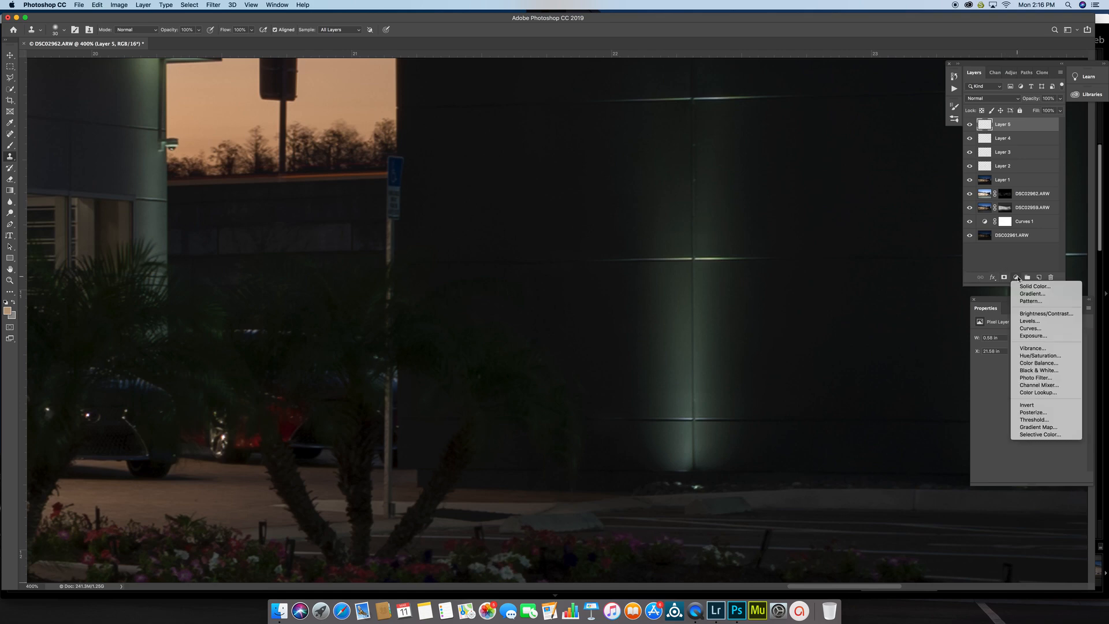
click(1030, 328)
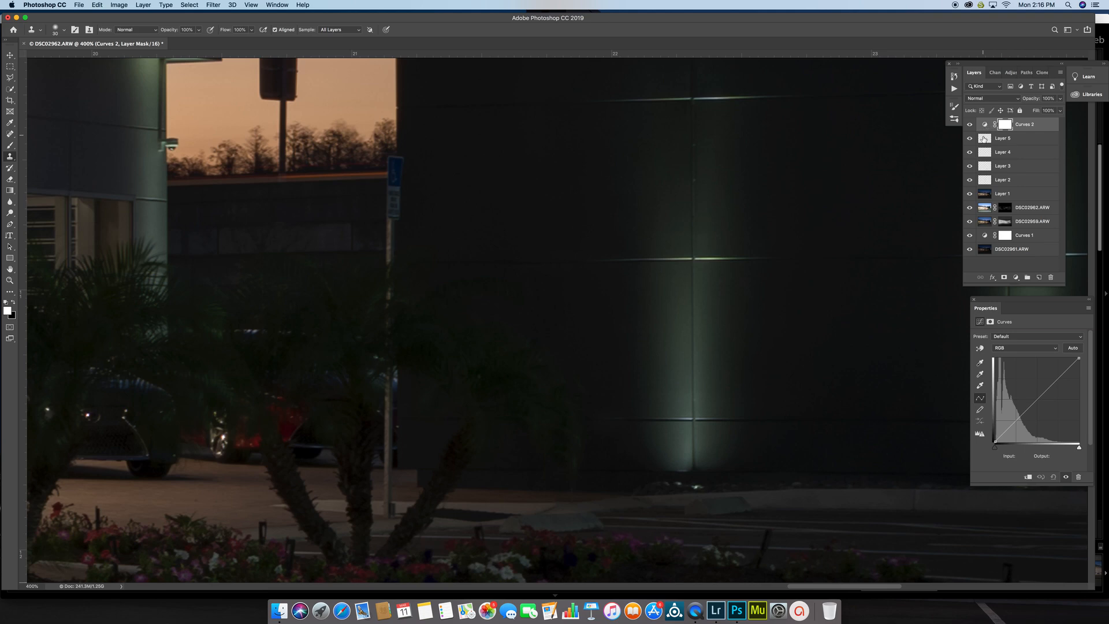
alt+click(984, 130)
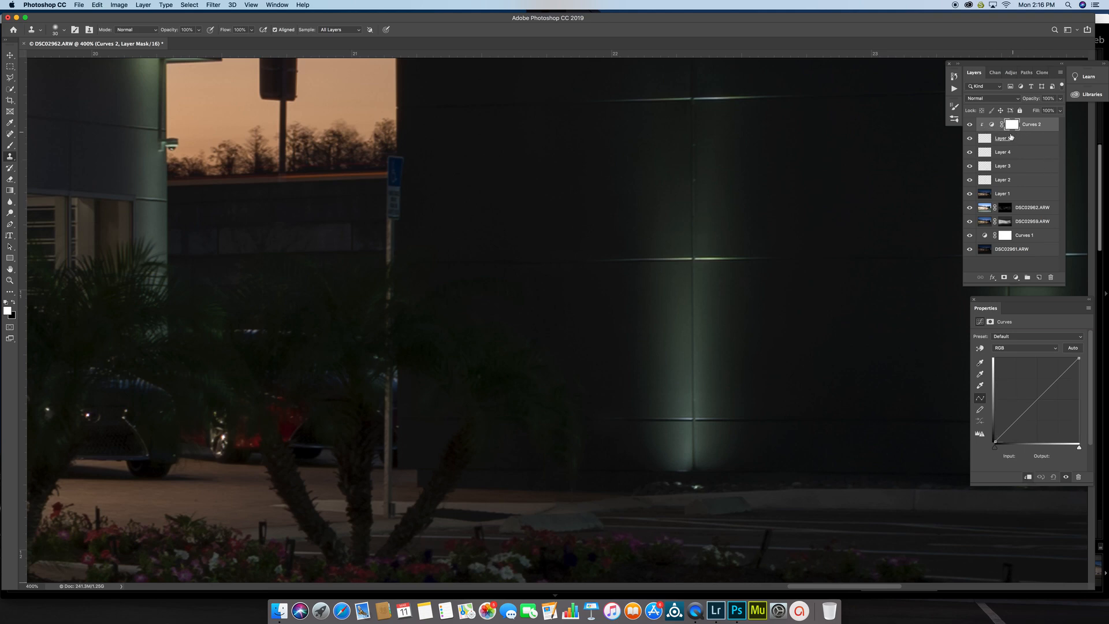
drag(1057, 375, 1058, 384)
Paint black on the Curves 2 mask along the middle seam to blend the darkening, and check the whole wall.
click(1010, 124)
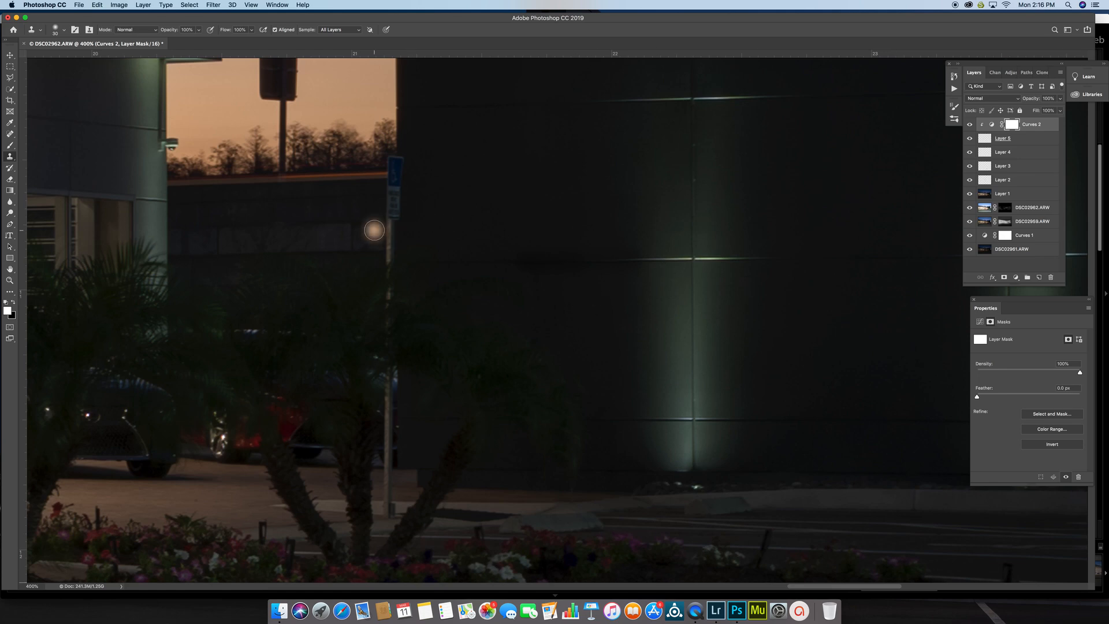
key(b)
click(14, 303)
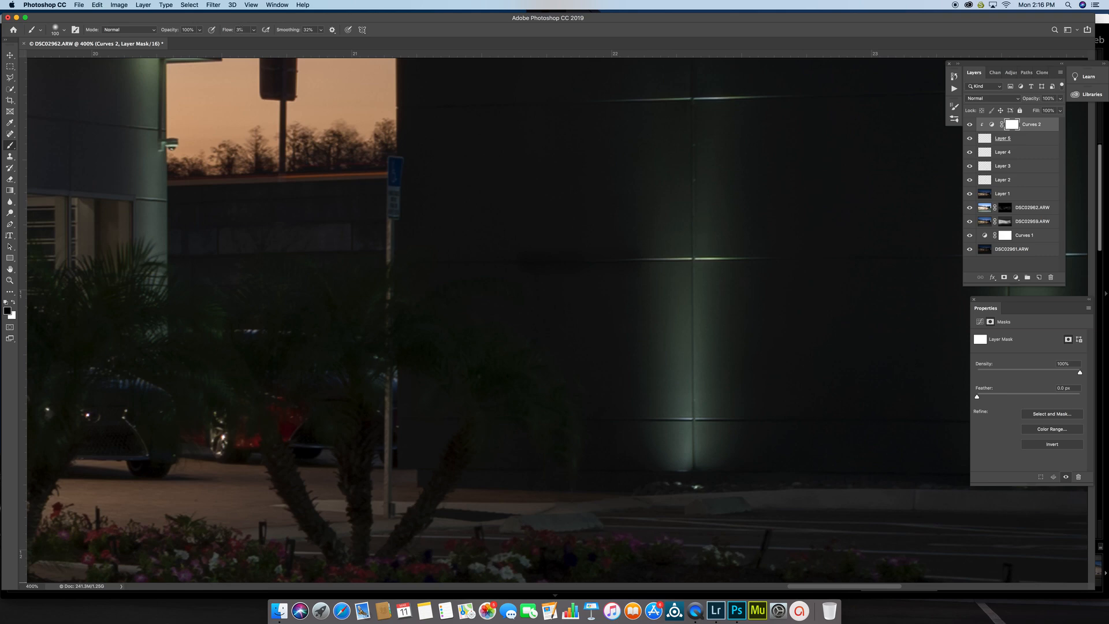
mouse_move(635, 264)
mouse_down()
mouse_move(513, 260)
mouse_move(673, 260)
mouse_move(486, 262)
mouse_move(674, 263)
mouse_move(489, 251)
mouse_move(694, 263)
mouse_move(503, 252)
mouse_up()
scroll(732, 242, down, 2)
scroll(732, 242, down, 5)
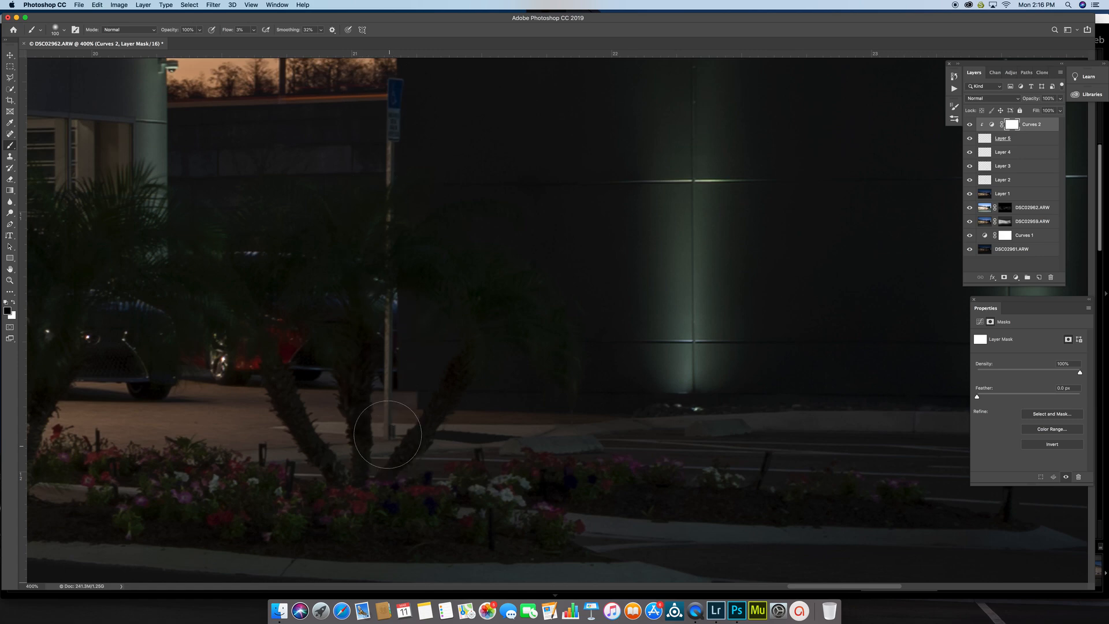
scroll(487, 241, right, 2)
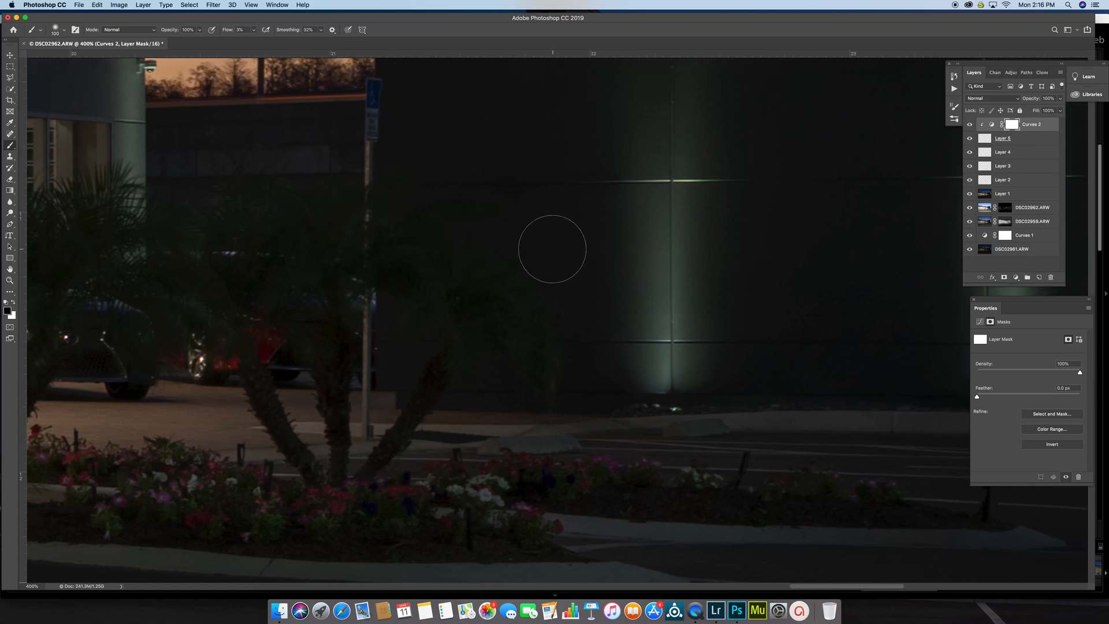
scroll(491, 324, up, 4)
scroll(433, 408, left, 3)
key(super+0)
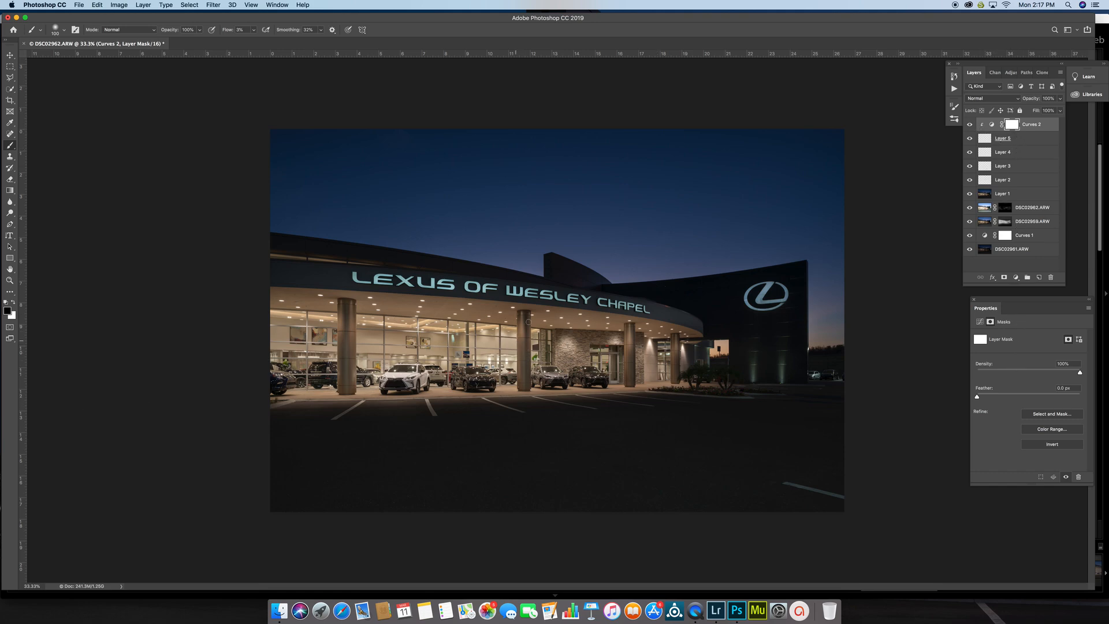
Add a Hue/Saturation adjustment layer in Color blend mode and reduce the saturation of the showroom's warm tones by sampling them on the image.
click(1016, 277)
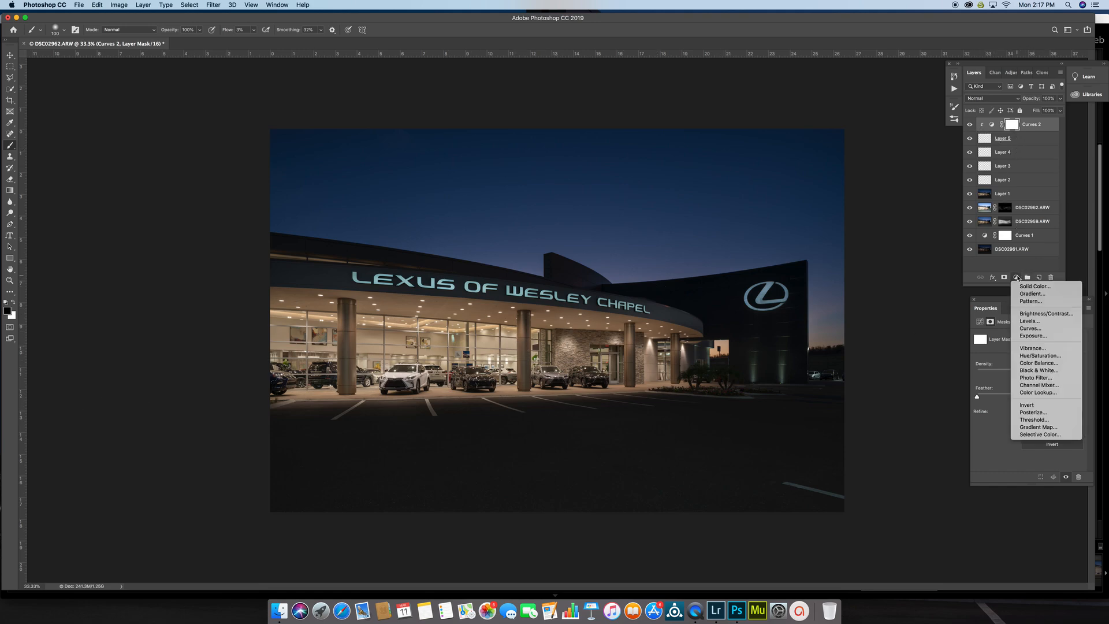
click(1027, 356)
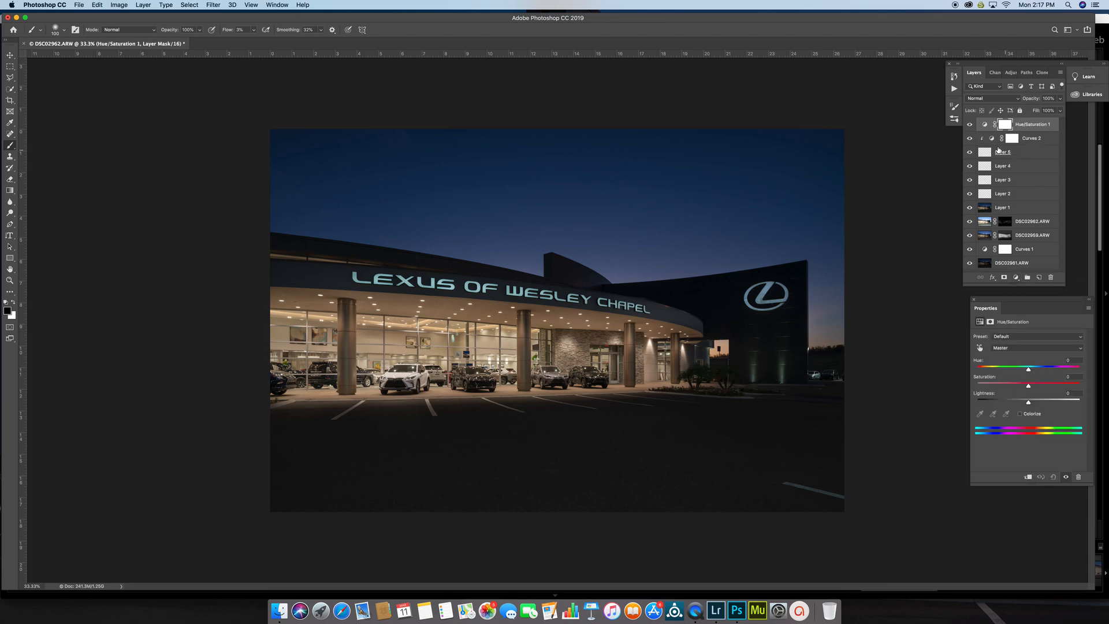
click(998, 102)
click(999, 288)
click(979, 347)
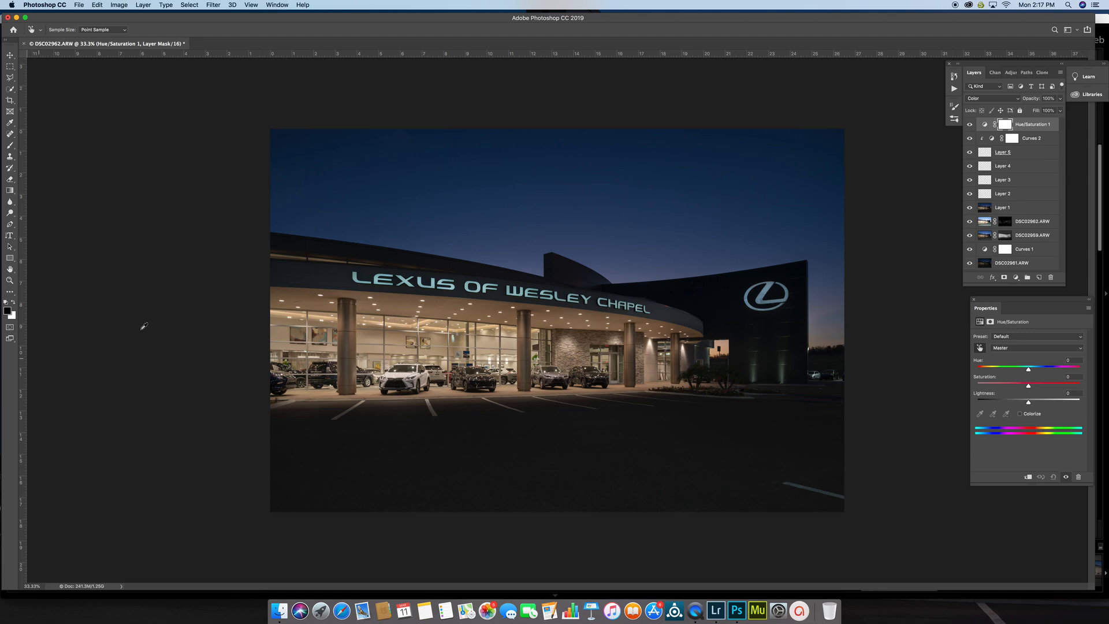
click(441, 316)
drag(440, 315, 430, 316)
drag(332, 313, 413, 316)
Compare the photo with and without the Hue/Saturation 1 adjustment.
click(970, 125)
click(970, 125)
click(970, 125)
click(971, 125)
click(970, 125)
click(970, 125)
click(969, 125)
click(970, 125)
Invert the Hue/Saturation 1 mask to black and paint white with an 800 px brush at 10% flow over the lit canopy and showroom.
click(1005, 126)
click(1058, 445)
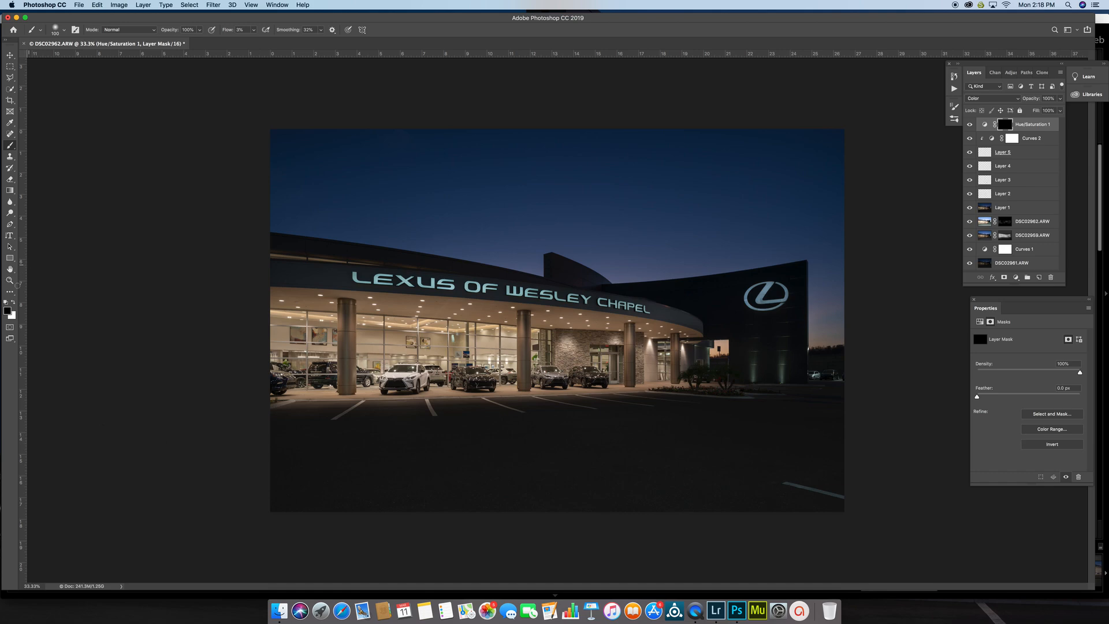
key(x)
click(253, 31)
key(bracketright)
key(bracketright)
key(bracketright)
key(bracketright)
key(bracketright)
key(bracketright)
key(bracketright)
key(bracketright)
mouse_move(358, 295)
mouse_down()
mouse_move(305, 316)
mouse_move(270, 316)
mouse_move(259, 304)
mouse_up()
mouse_move(680, 395)
mouse_down()
mouse_move(675, 346)
mouse_move(632, 333)
mouse_move(270, 276)
mouse_move(327, 294)
mouse_move(330, 370)
mouse_move(245, 359)
mouse_up()
Add a second Hue/Saturation layer in Color blend mode and reduce the asphalt's greens to -100 saturation.
click(1016, 278)
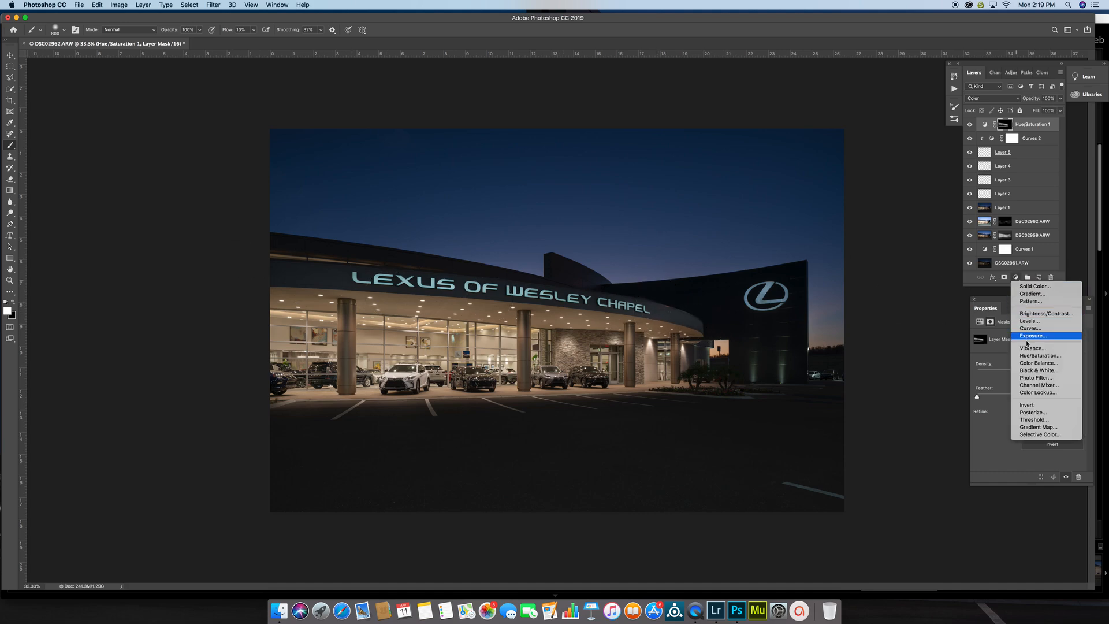
click(1032, 356)
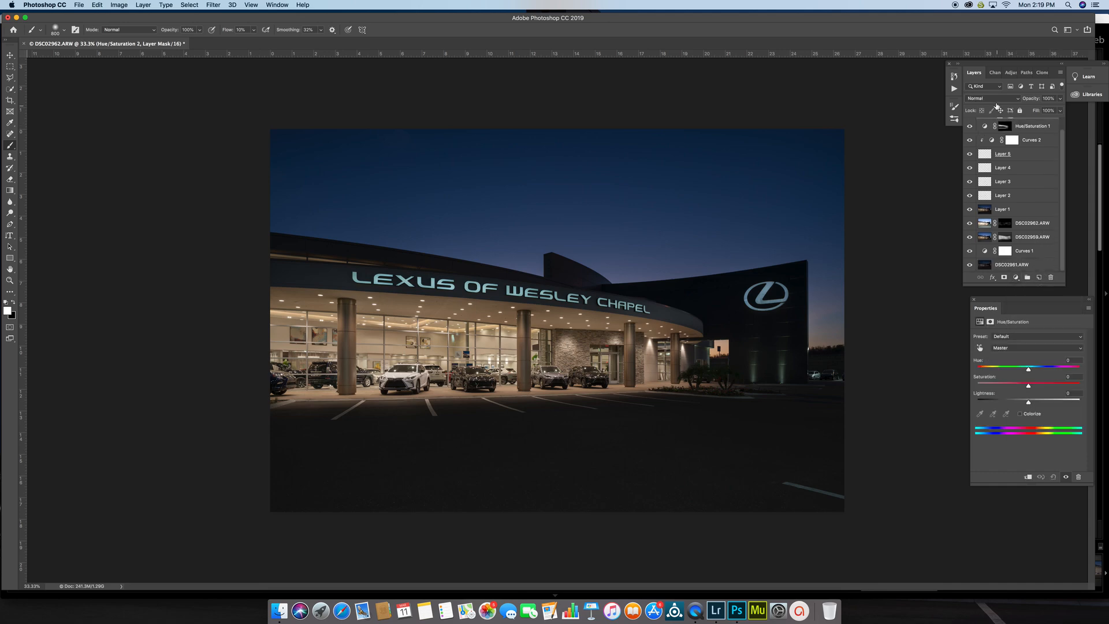
click(995, 98)
click(975, 286)
click(980, 347)
drag(674, 496, 430, 490)
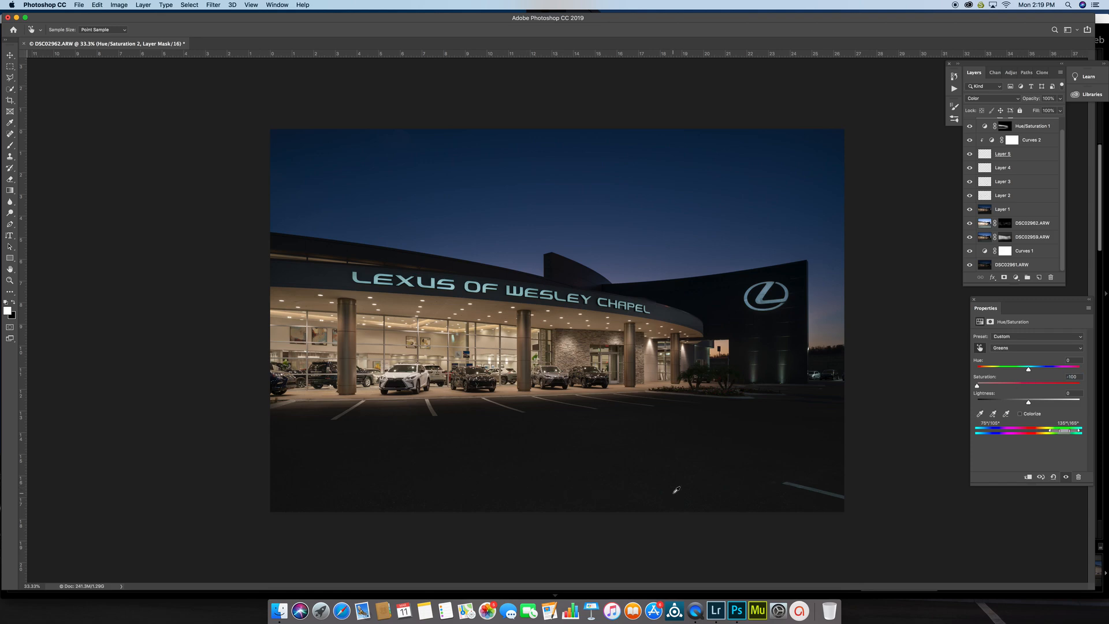
Undo a trial desaturation of the yellows and reduce the asphalt's blues to -100 saturation instead.
drag(674, 439, 186, 491)
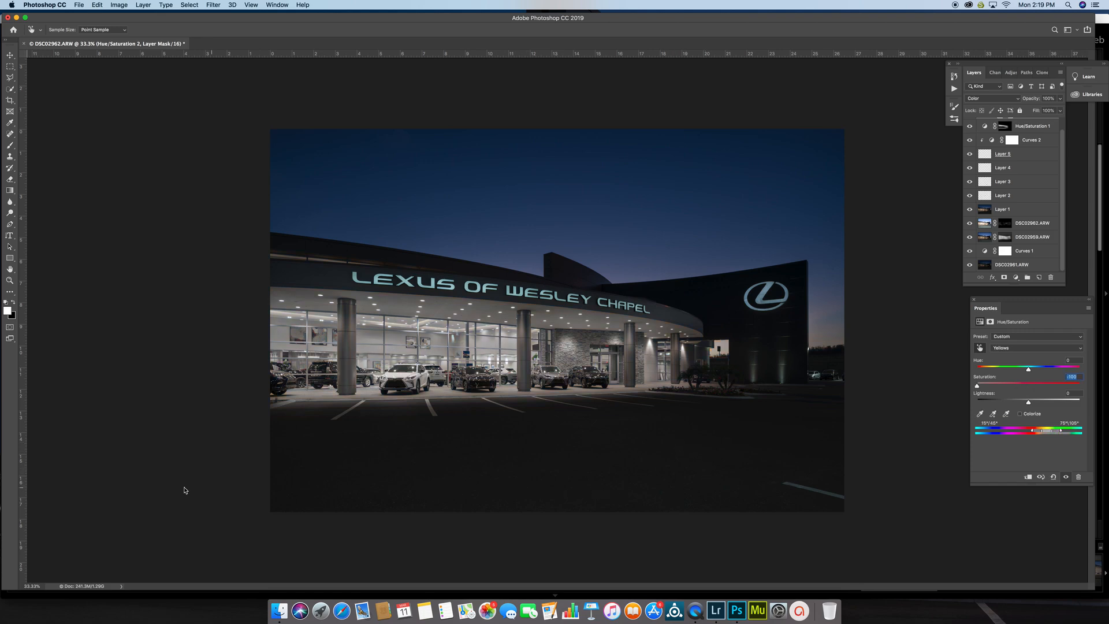
key(super+z)
drag(538, 505, 64, 492)
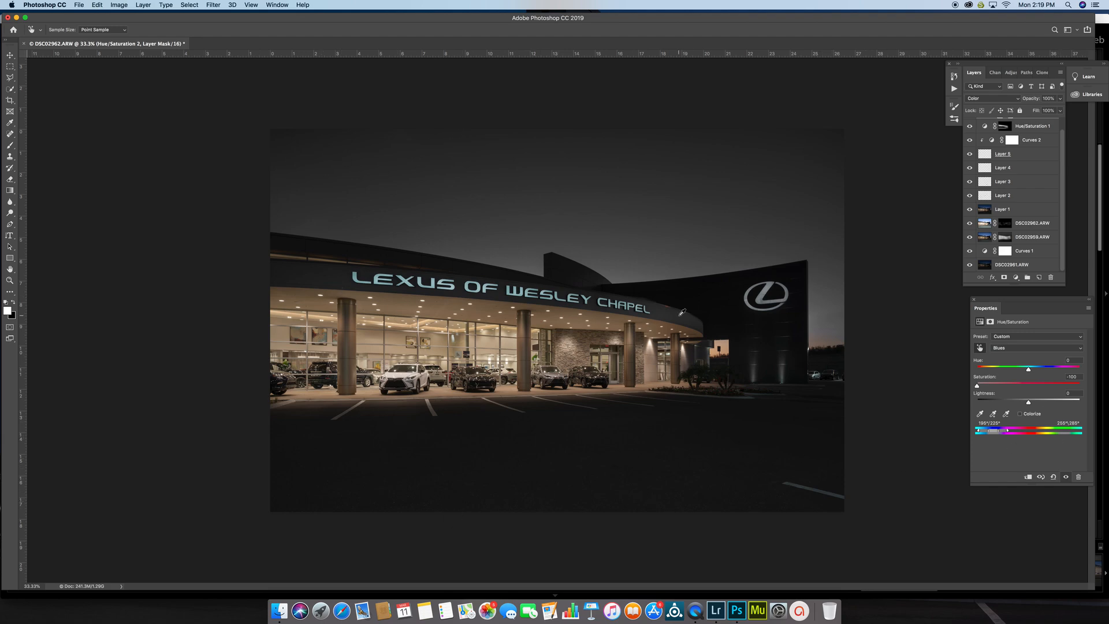
Set the cyans' saturation to -100 to neutralise the sign lettering.
key(super+equal)
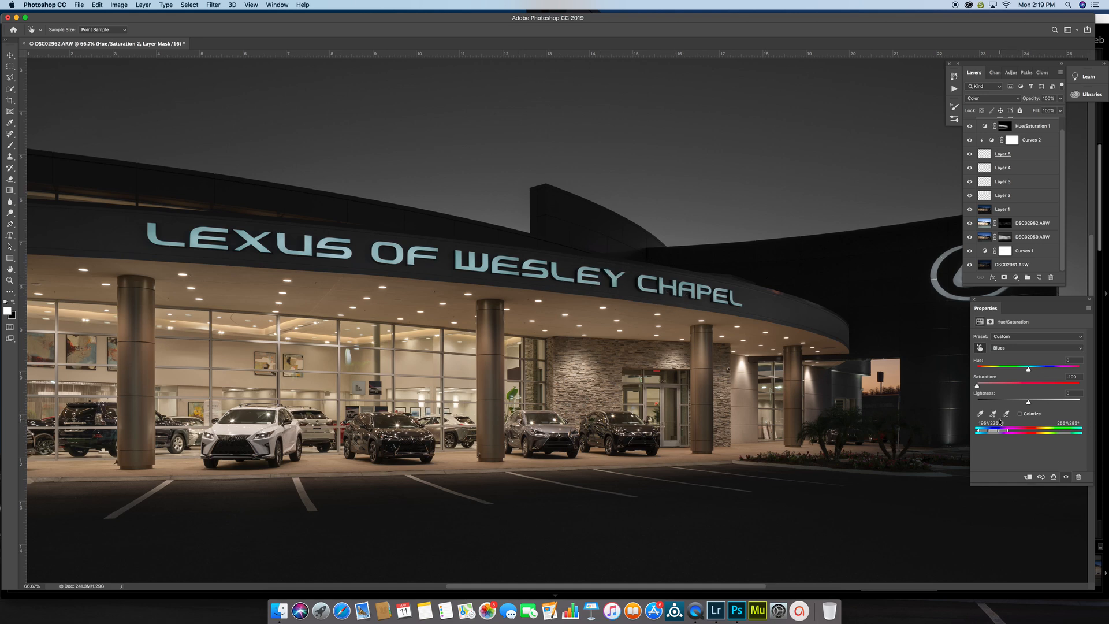
click(1020, 347)
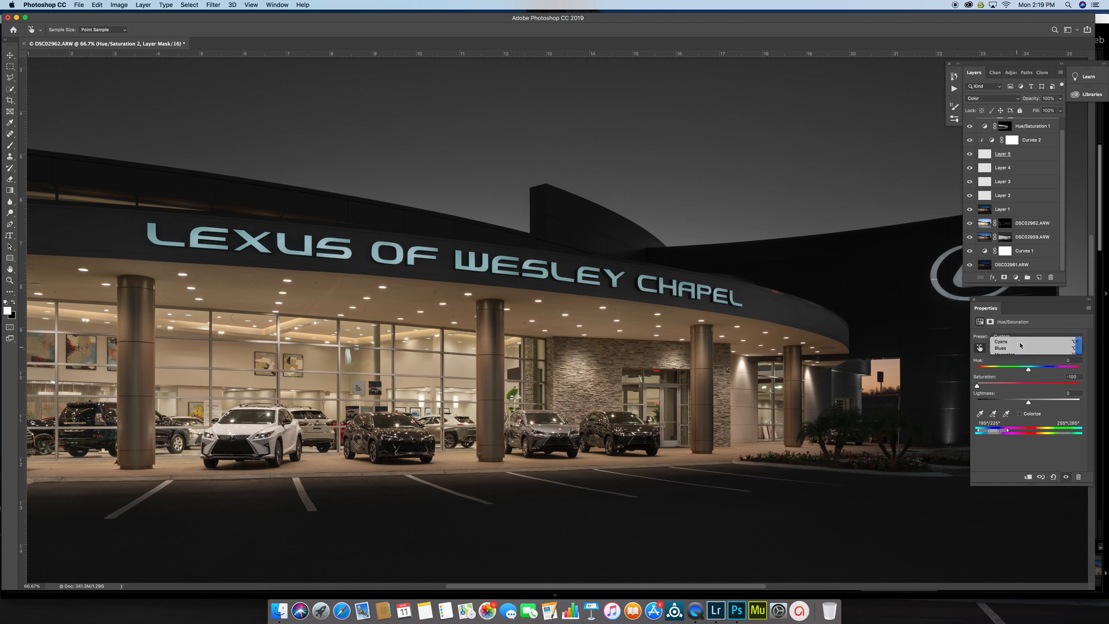
click(1020, 342)
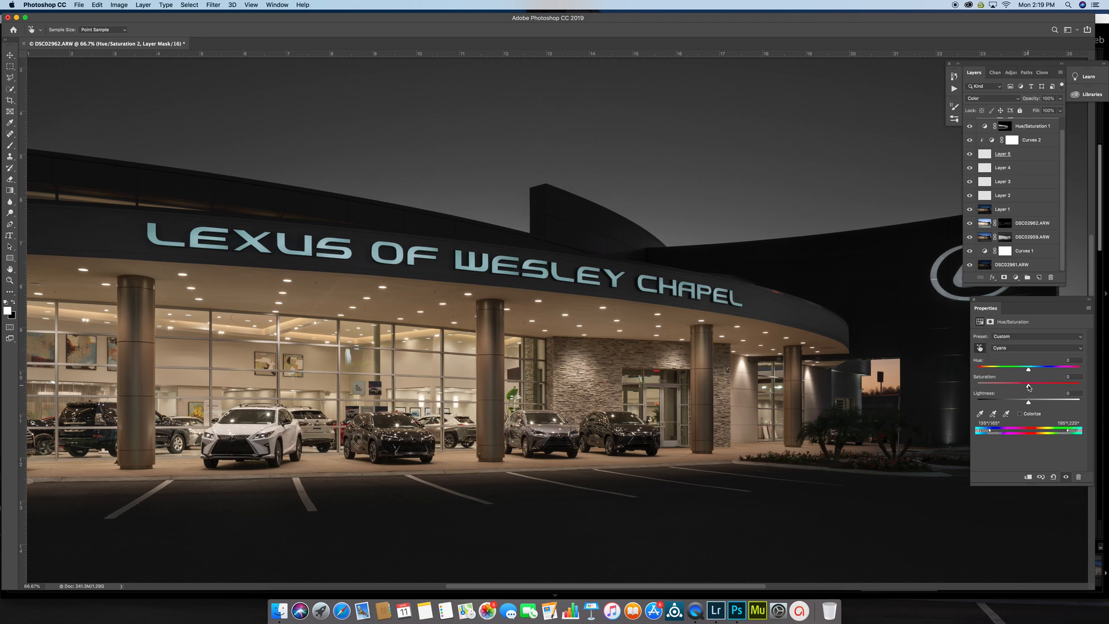
drag(1107, 387, 877, 417)
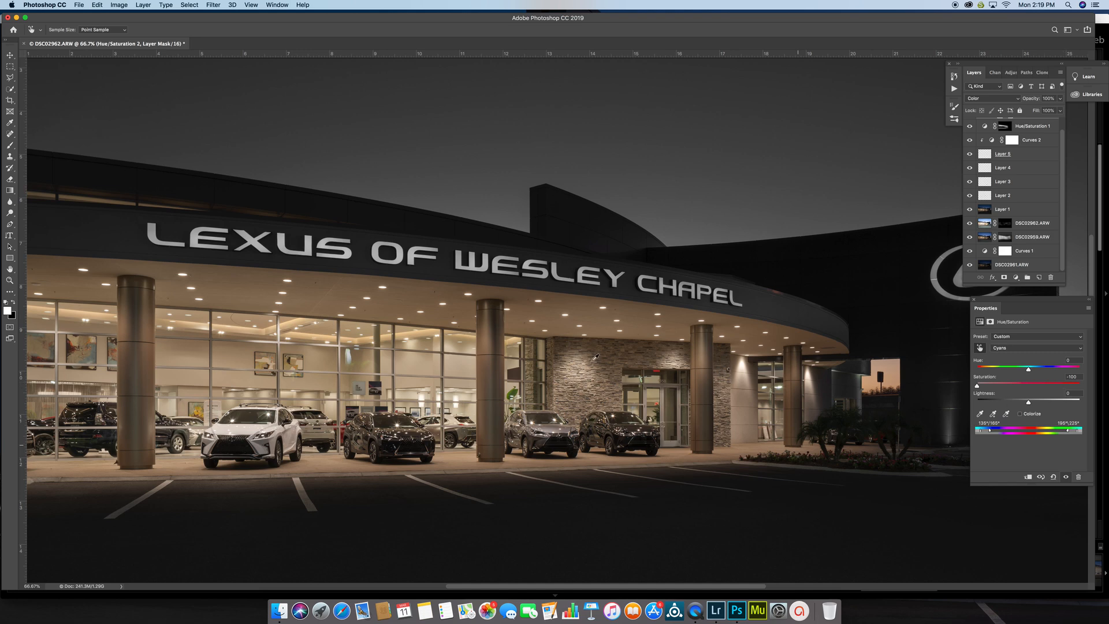
key(super+minus)
key(super+minus)
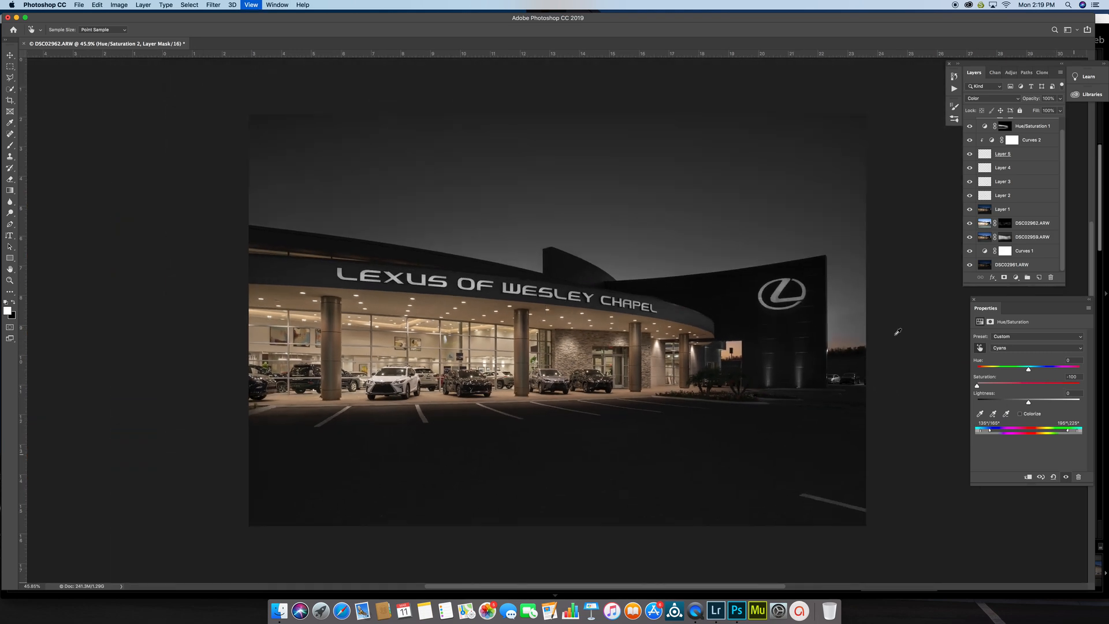
Invert the Hue/Saturation 2 layer mask to black to hide the desaturation.
scroll(1006, 125, up, 1)
key(b)
click(1005, 124)
click(1052, 445)
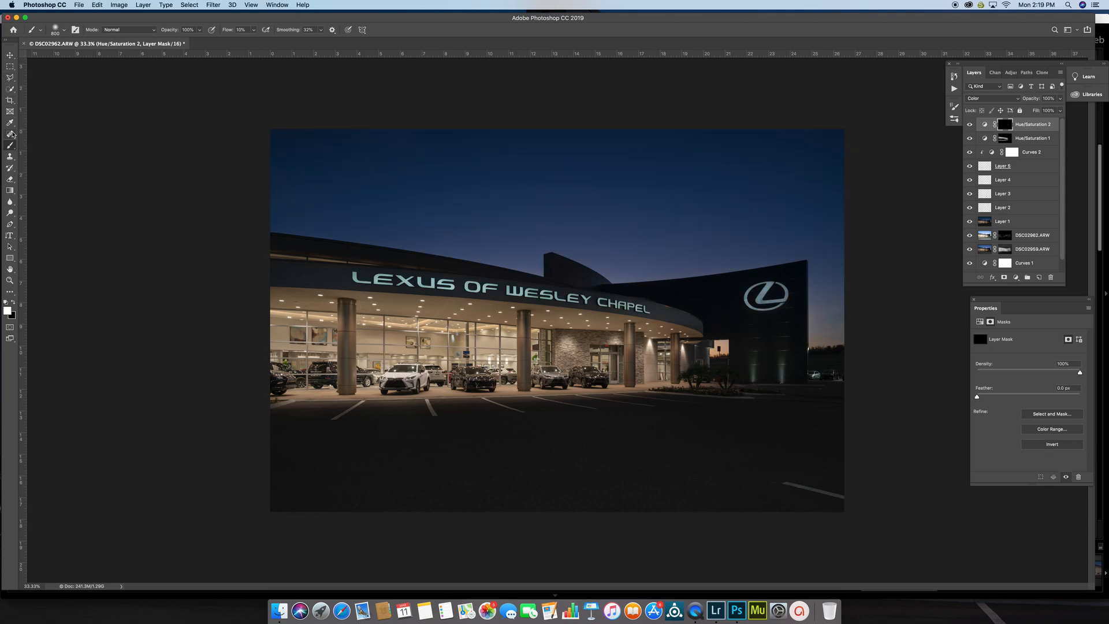
Trace the building's roofline with the Pen tool from the photo's left edge to the dark wall's upper right corner.
key(p)
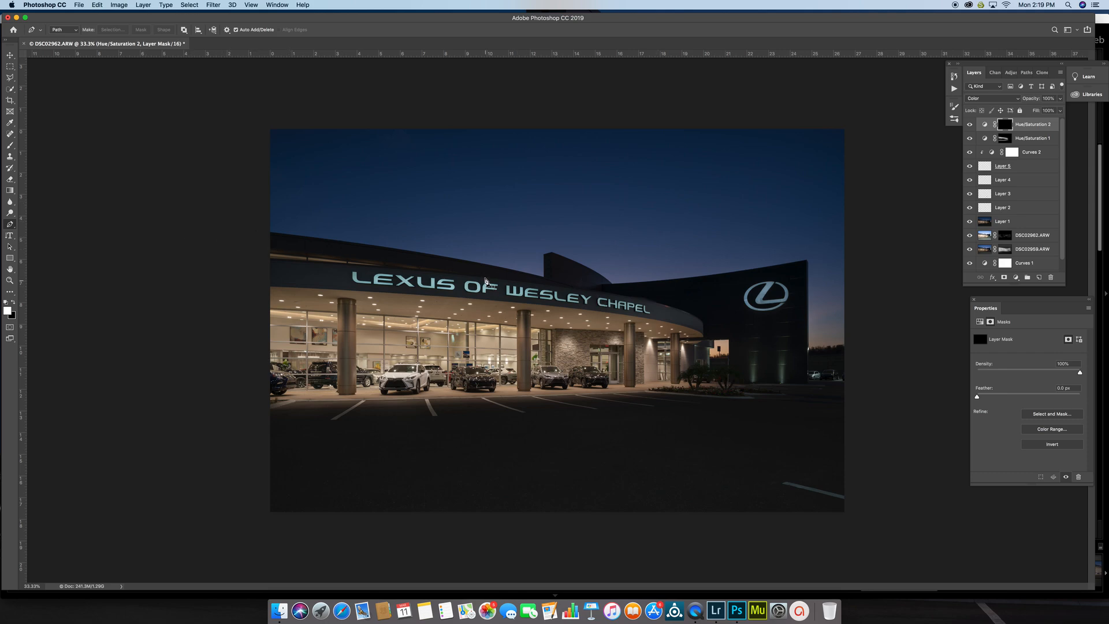
drag(254, 233, 279, 236)
drag(436, 258, 484, 265)
drag(546, 280, 609, 283)
click(552, 253)
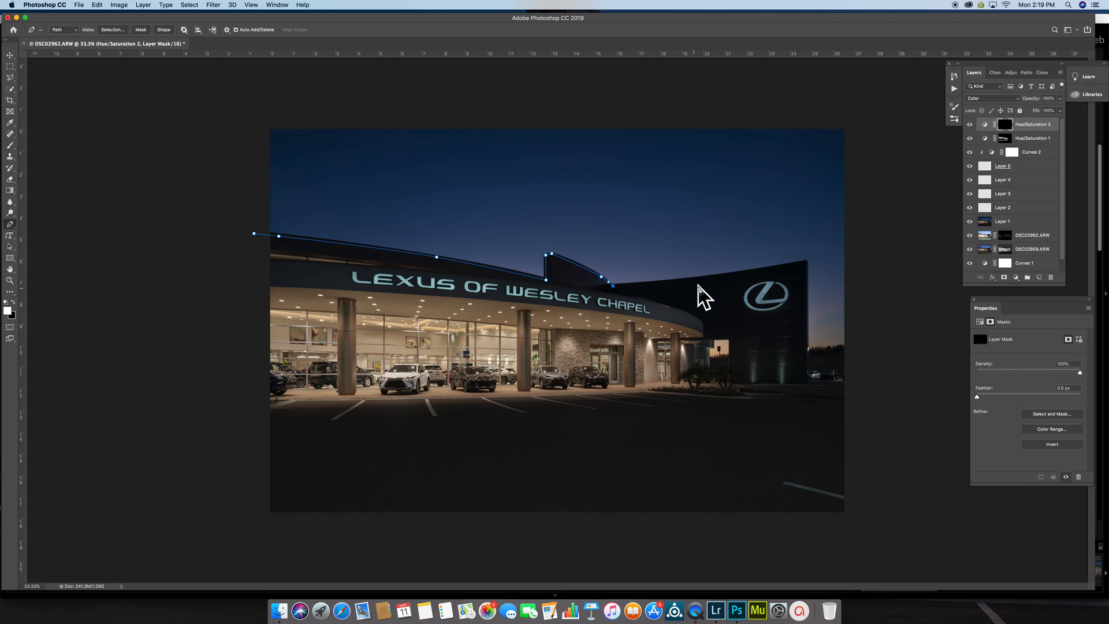
click(706, 278)
drag(719, 278, 720, 276)
drag(801, 263, 806, 263)
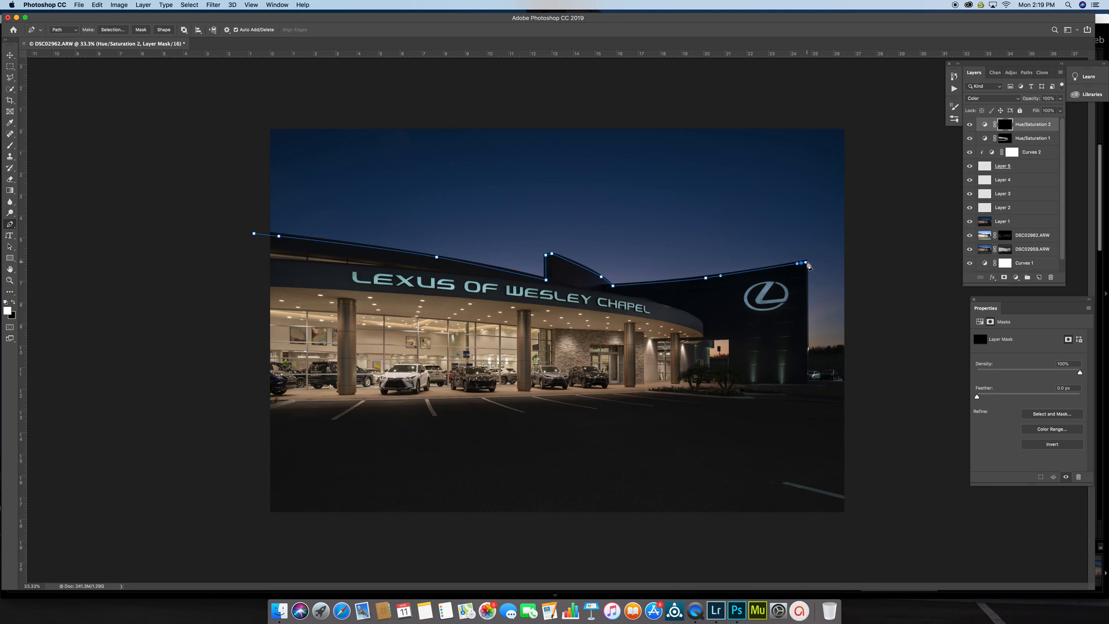
Continue the path down the dark wall and around the lower canvas, close it, and make a selection with a 1-pixel feather.
click(807, 361)
click(855, 367)
click(919, 575)
click(2, 559)
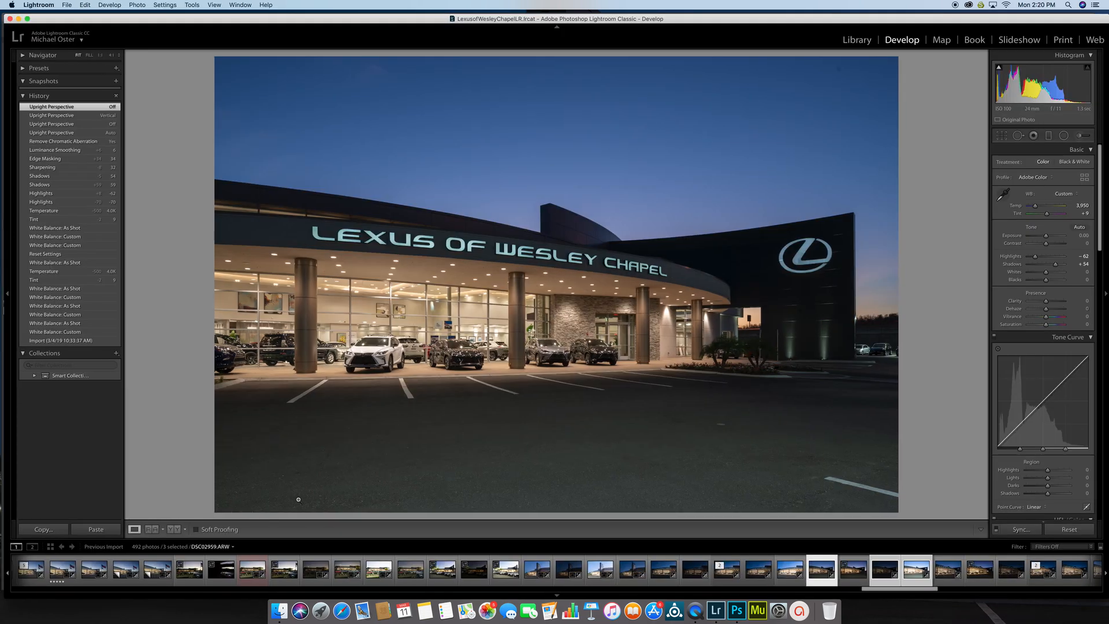
click(737, 610)
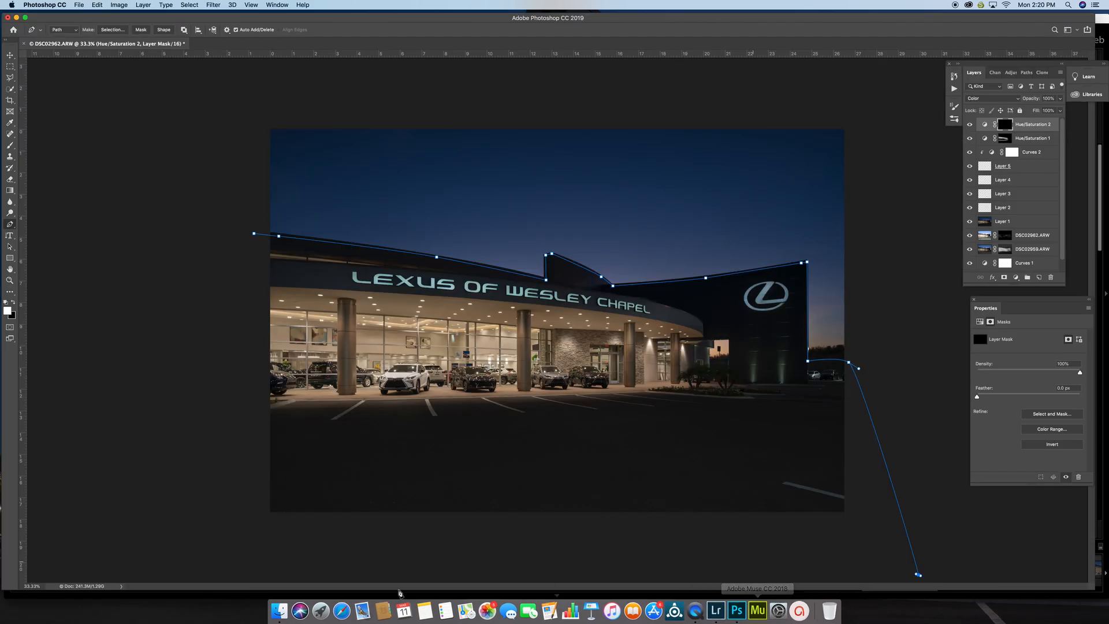
click(382, 564)
drag(204, 520, 197, 521)
click(253, 235)
key(super+Return)
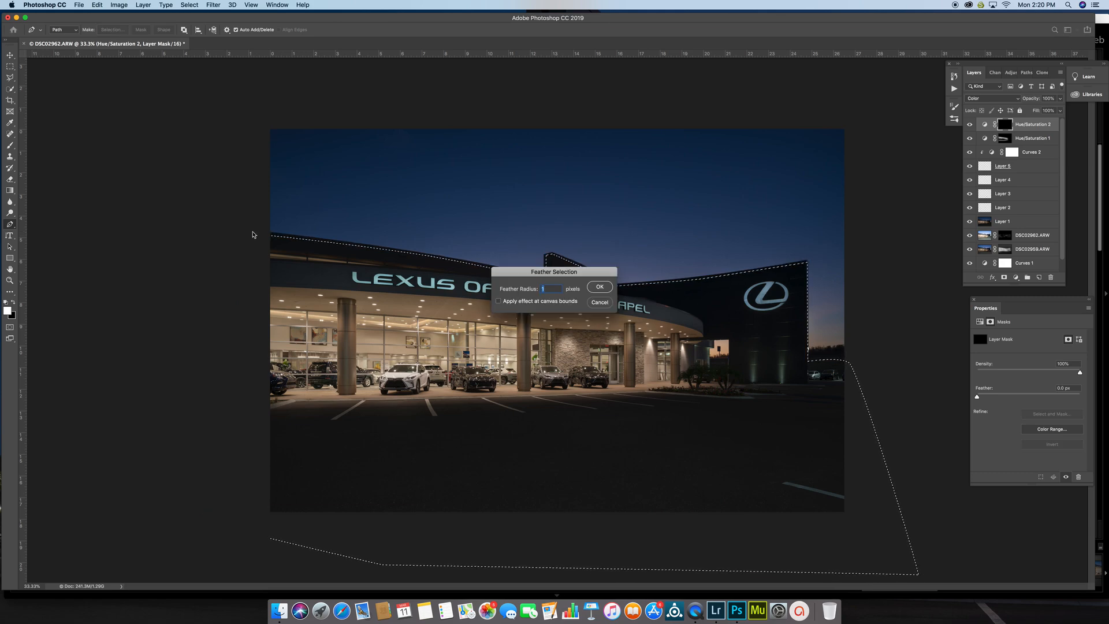
key(Return)
Enlarge the brush to 1900 px and paint white on the Hue/Saturation 2 mask over the asphalt within the selection.
key(b)
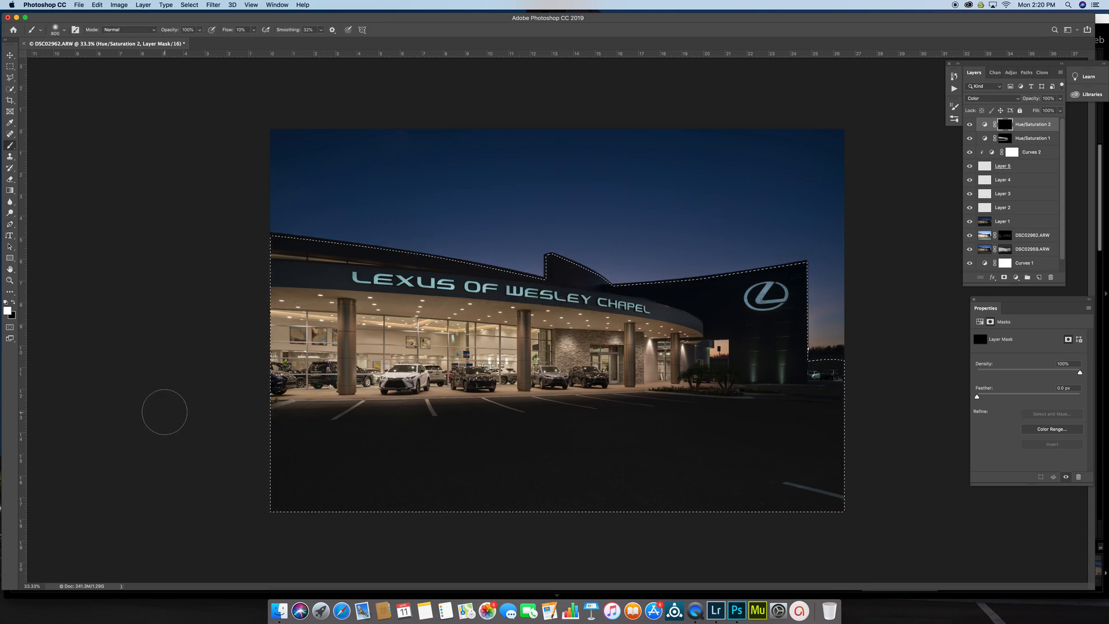
key(bracketright)
key(bracketright)
key(bracketright)
key(bracketright)
key(bracketright)
key(bracketright)
key(bracketright)
key(bracketright)
key(bracketright)
key(bracketright)
key(bracketright)
mouse_move(536, 490)
mouse_down()
mouse_move(780, 426)
mouse_move(720, 458)
mouse_move(376, 470)
mouse_move(903, 445)
mouse_move(557, 512)
mouse_move(819, 439)
mouse_up()
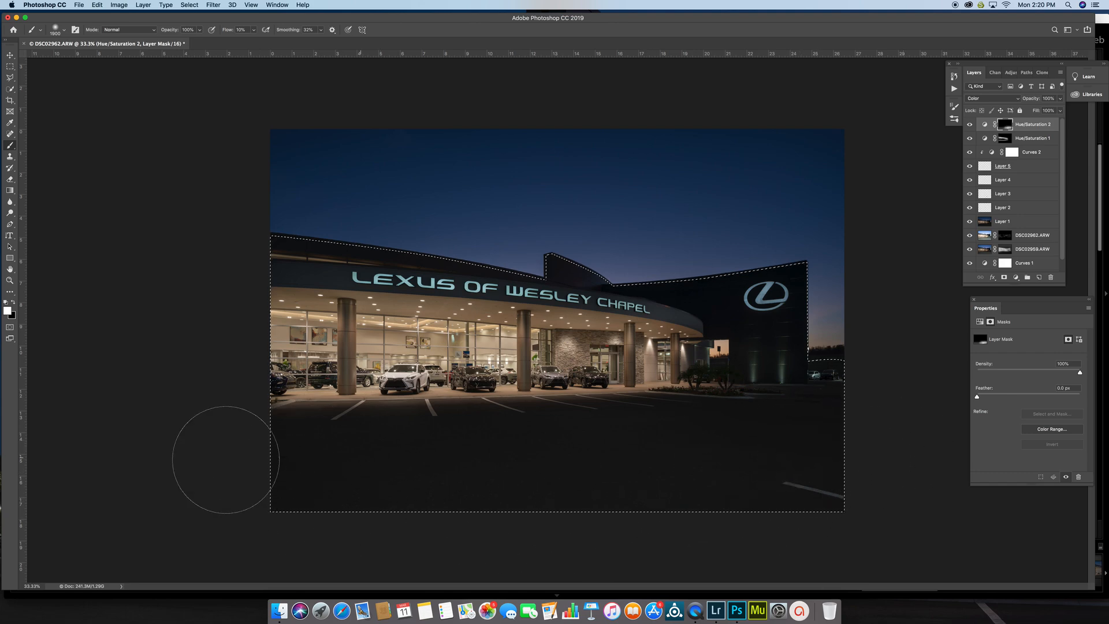
Reduce the brush to 1000 px, paint the desaturation over the building's sign fascia and dark wall, and deselect.
key(bracketleft)
key(bracketleft)
key(bracketleft)
key(bracketleft)
key(bracketleft)
key(bracketleft)
key(bracketleft)
key(bracketleft)
key(bracketleft)
key(super+d)
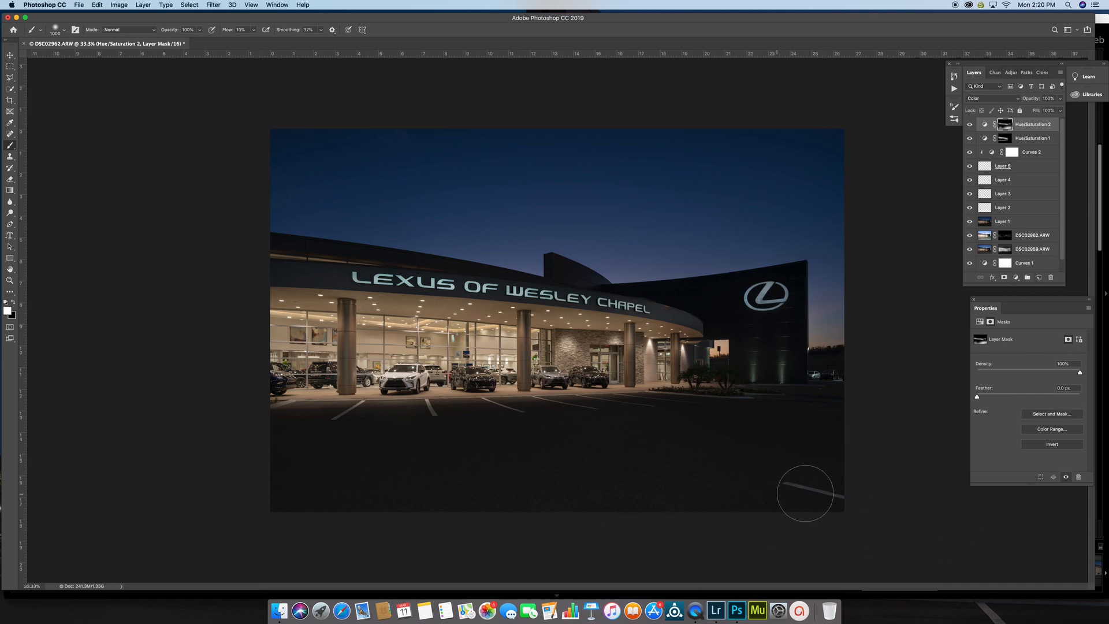
Create a new layer and remove the parking line in the asphalt's lower right corner with an enlarged Spot Healing Brush.
click(1037, 280)
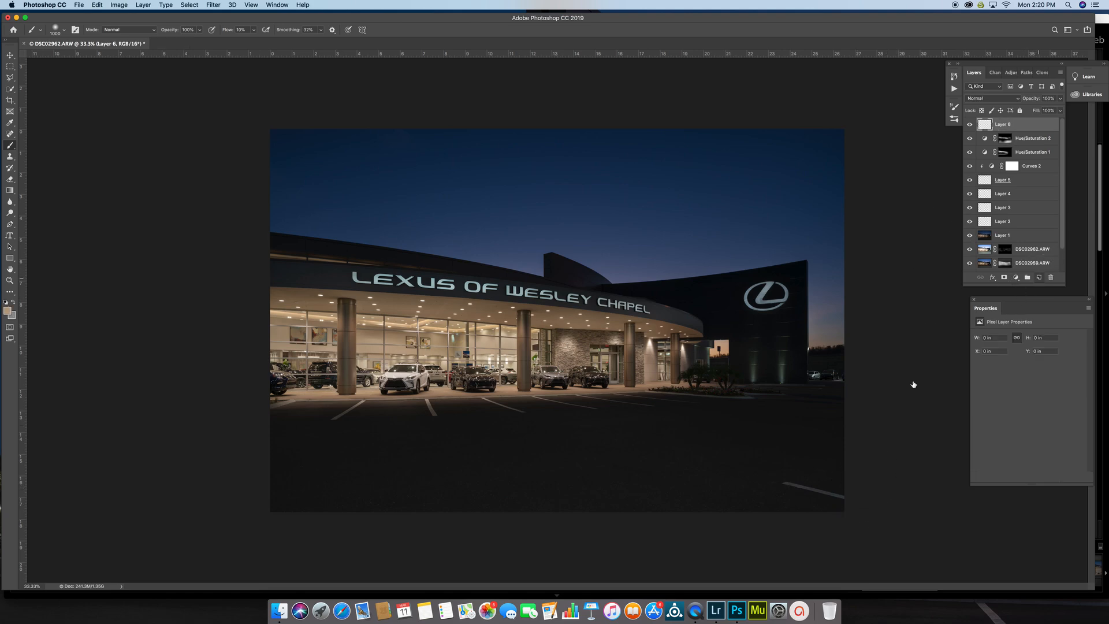
key(j)
key(super+equal)
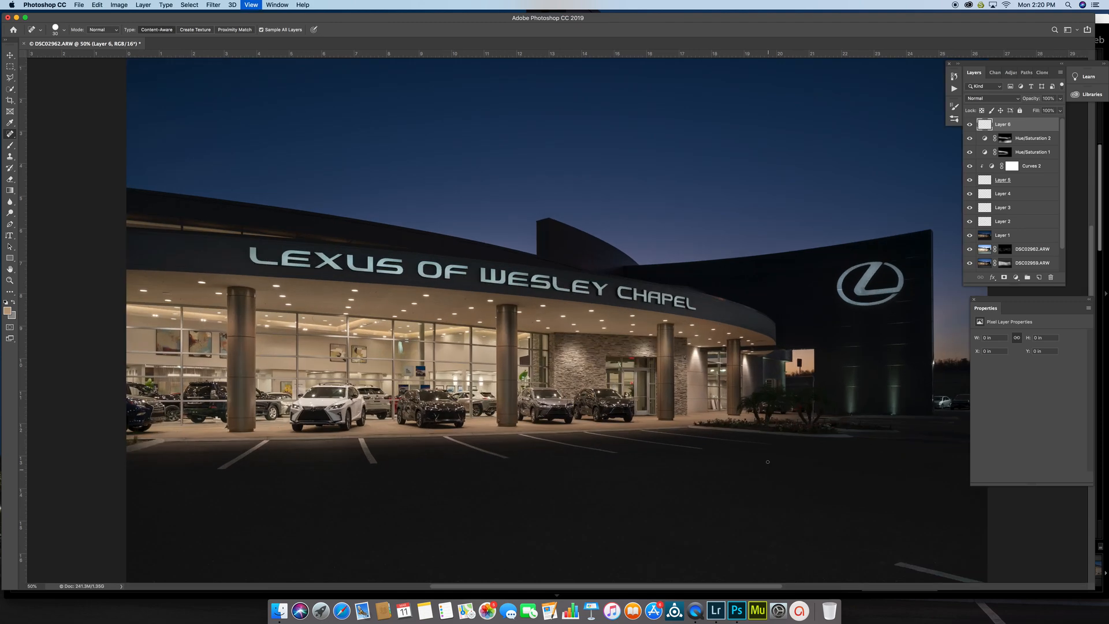
scroll(815, 511, right, 5)
scroll(815, 511, down, 1)
key(bracketright)
key(bracketright)
key(bracketright)
key(bracketright)
key(bracketright)
key(bracketright)
drag(734, 524, 842, 554)
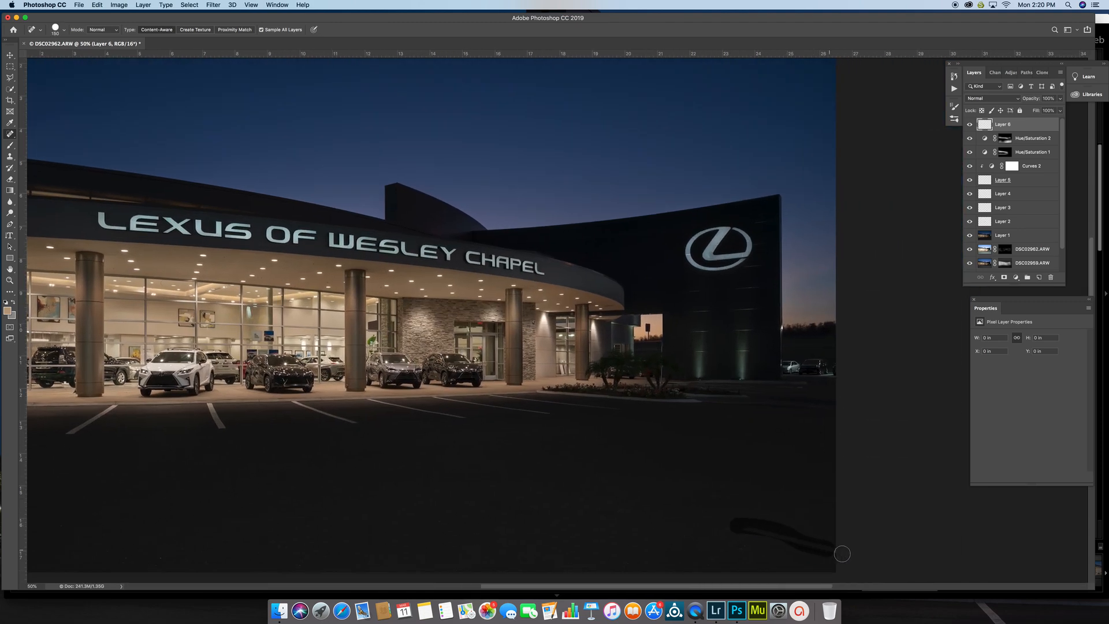
Heal the small remaining blemishes along the lower asphalt, from right of centre to the photo's left edge.
click(732, 546)
click(705, 562)
click(692, 565)
scroll(687, 488, left, 5)
scroll(695, 490, left, 5)
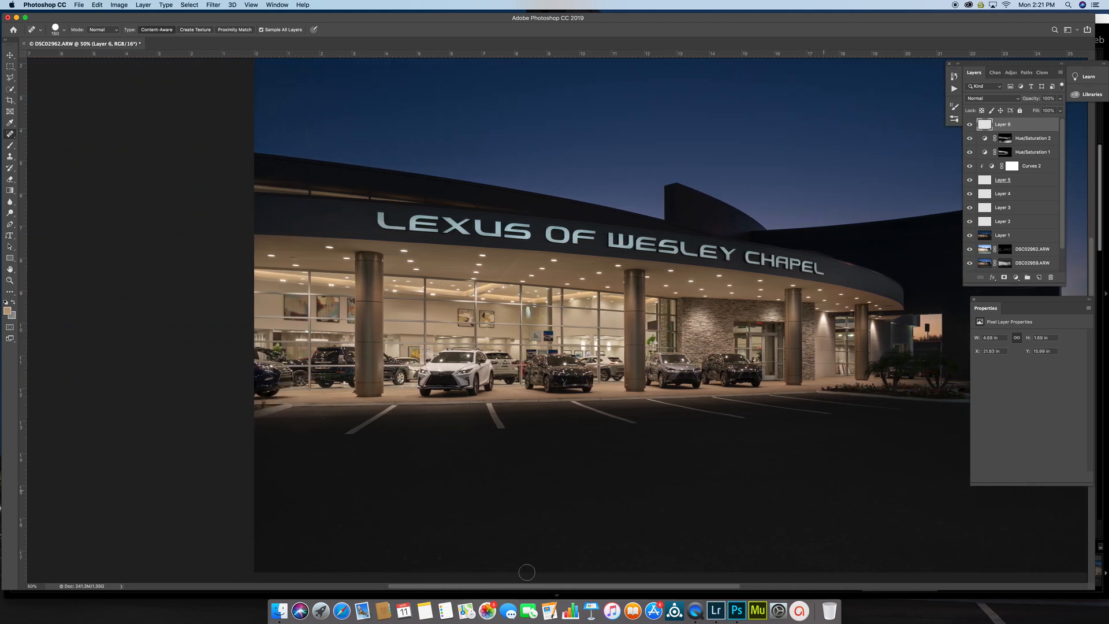
click(272, 547)
key(super+minus)
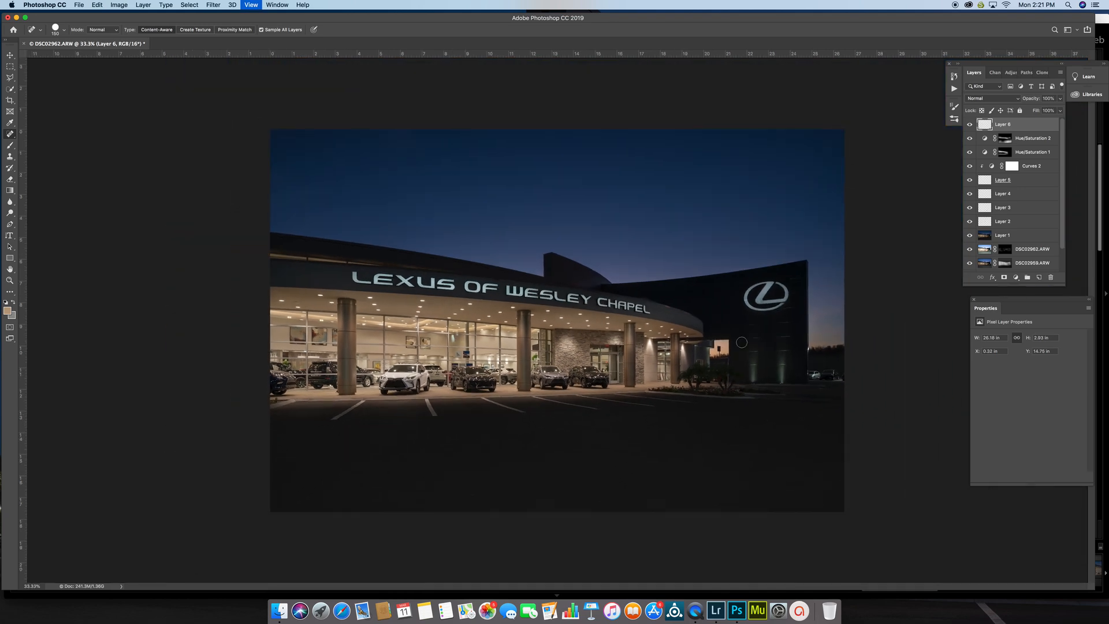
Add a Curves adjustment layer and shape its RGB curve with a highlight point and a shadow point at input 37, output 39.
click(1016, 277)
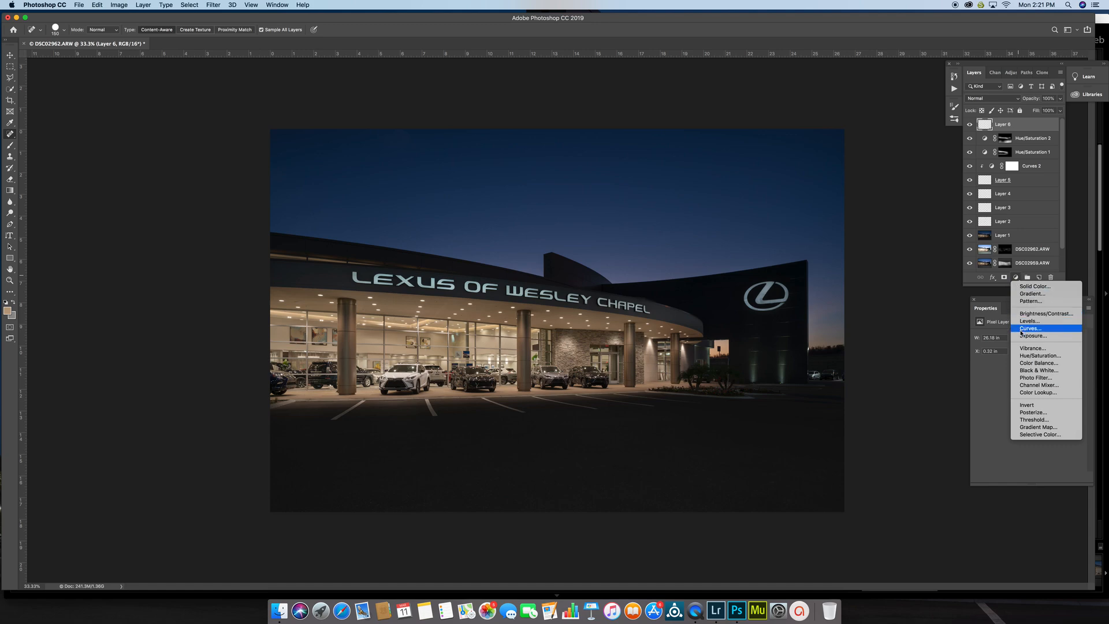
click(1021, 329)
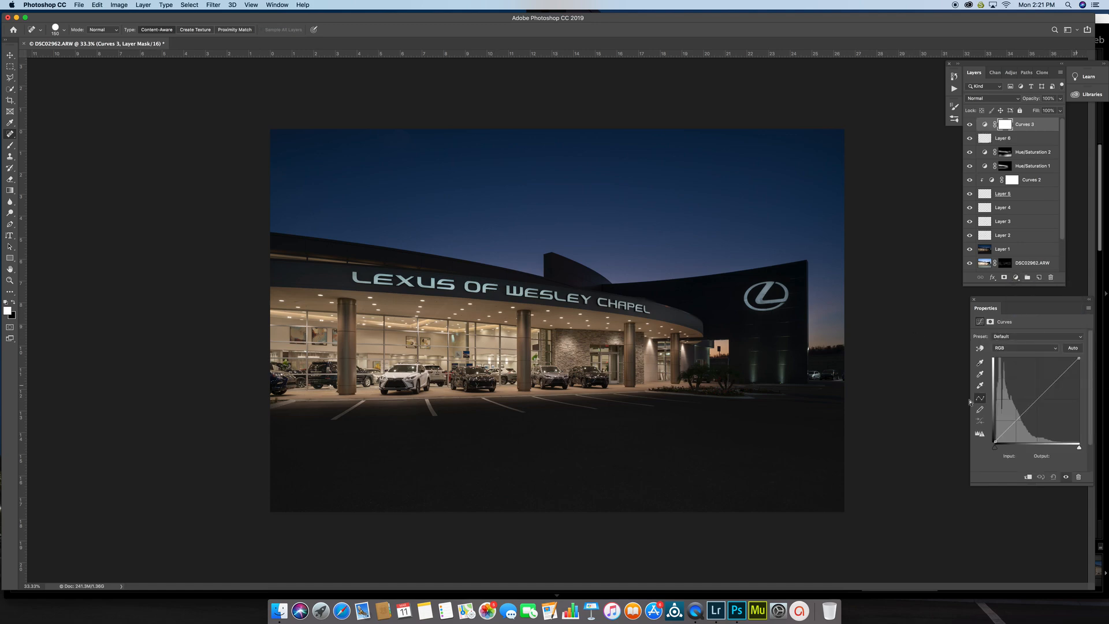
click(1067, 368)
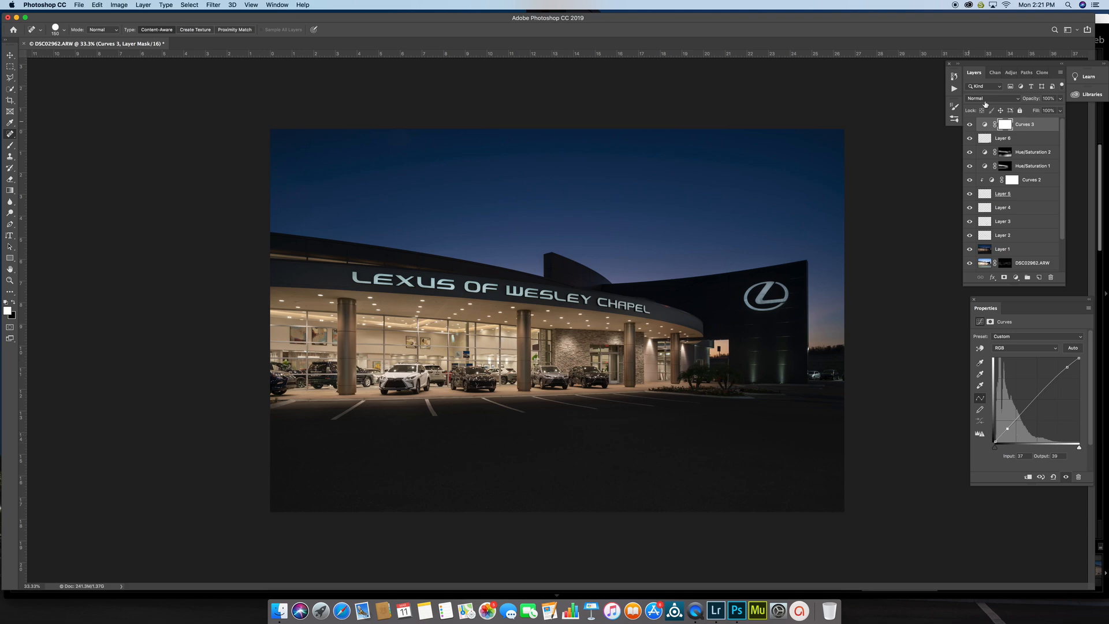
Load the RGB luminosity as a selection, save it as a new alpha channel, and deselect with that channel displayed.
click(995, 72)
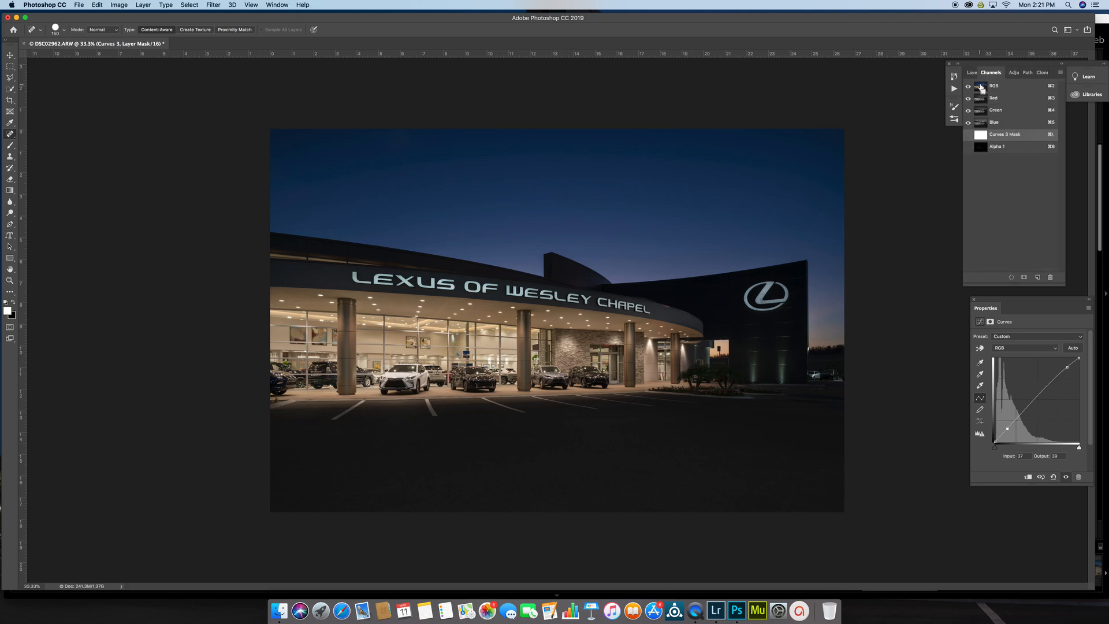
key(super+alt+2)
click(1024, 277)
click(1008, 161)
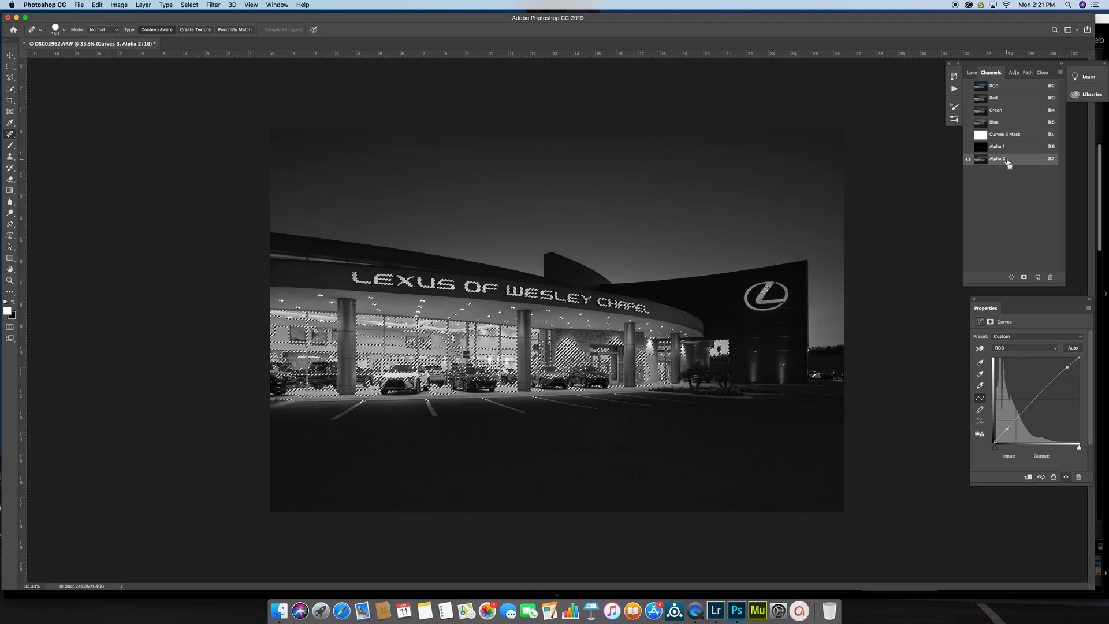
key(super+d)
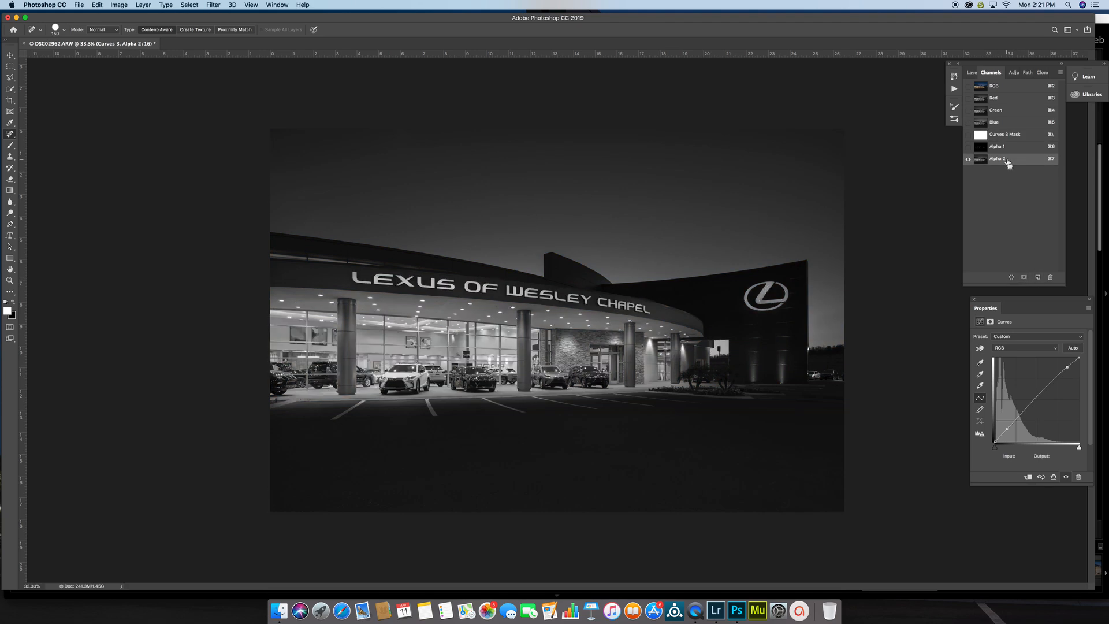
Darken the Alpha 2 channel with Curves, anchoring the highlights and placing a point at input 208, output 191.
key(super+m)
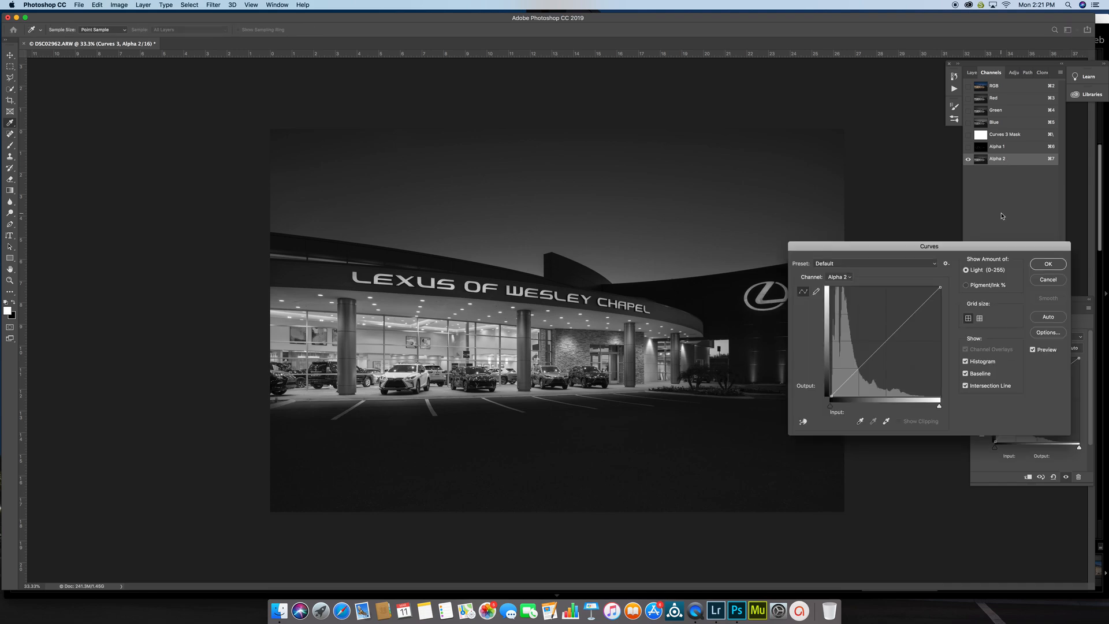
mouse_move(932, 295)
mouse_down()
mouse_move(916, 297)
mouse_move(922, 312)
mouse_up()
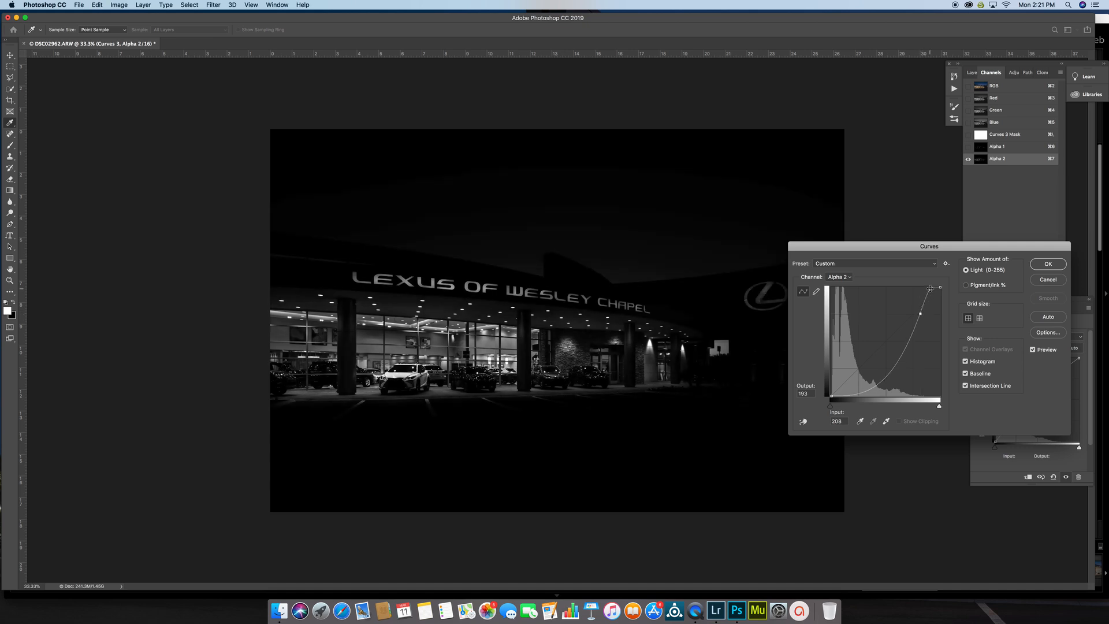
drag(922, 312, 921, 314)
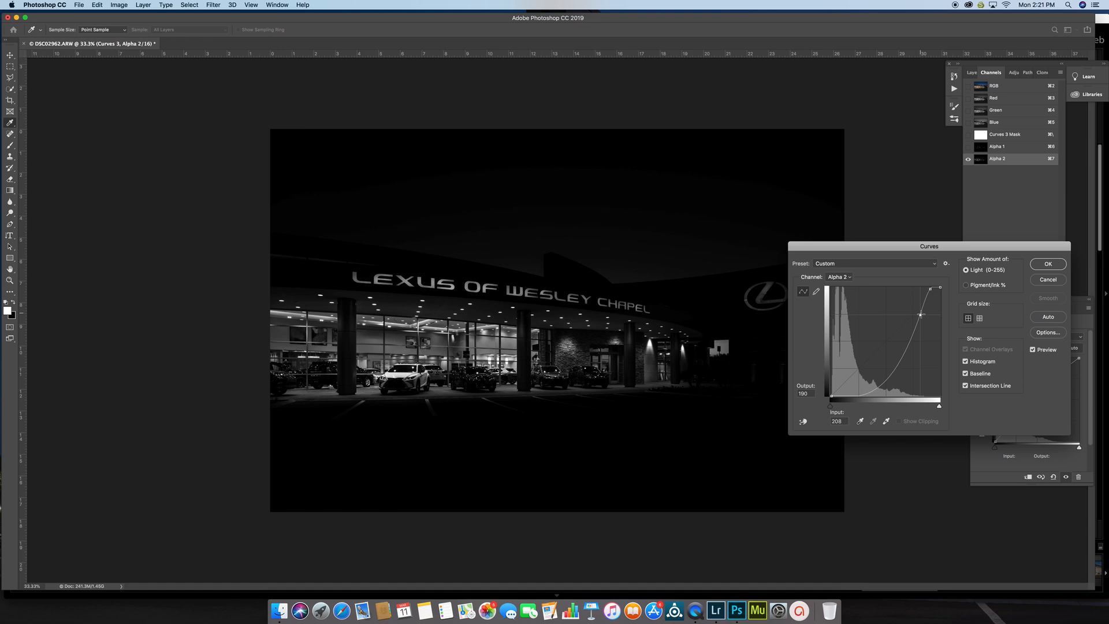
click(1042, 265)
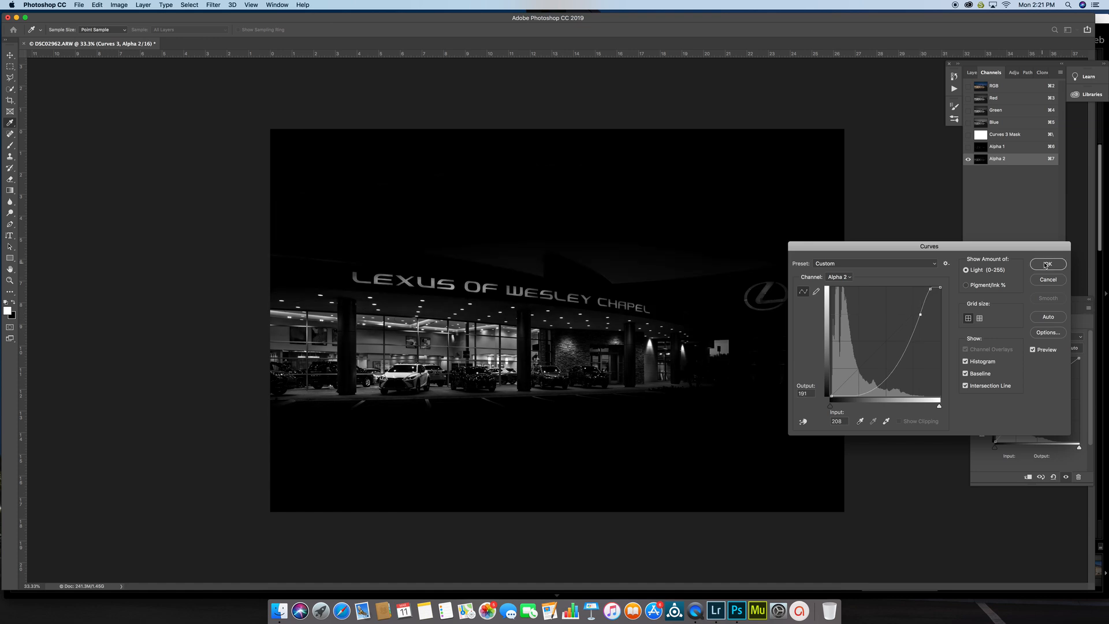
Load Alpha 2 as a selection, return to the color composite view, and target the Curves 3 layer mask.
super+click(980, 162)
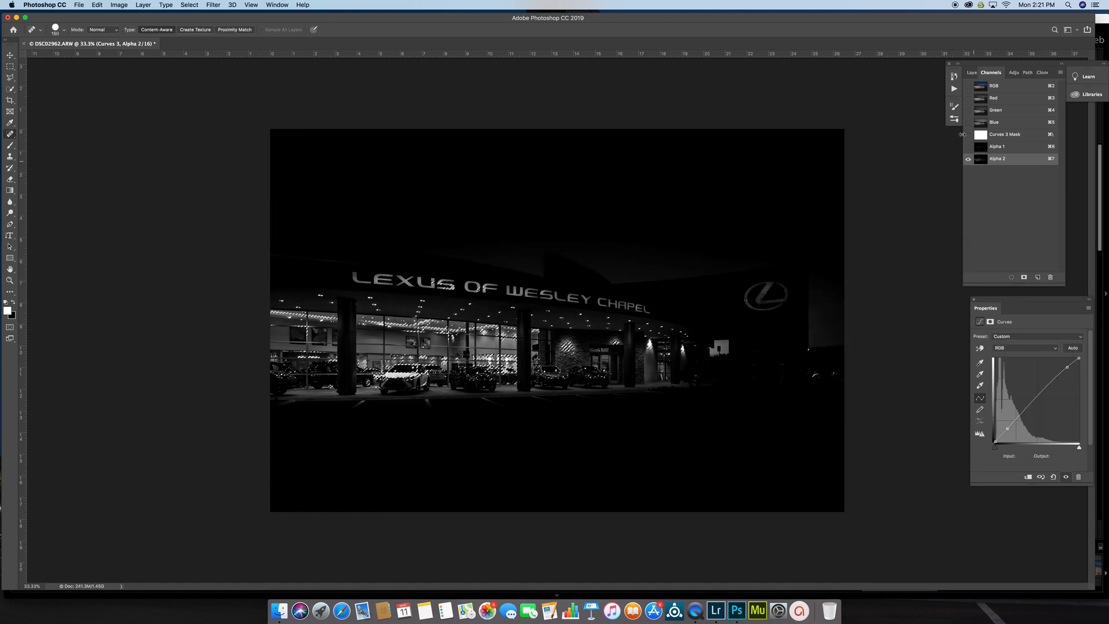
click(968, 88)
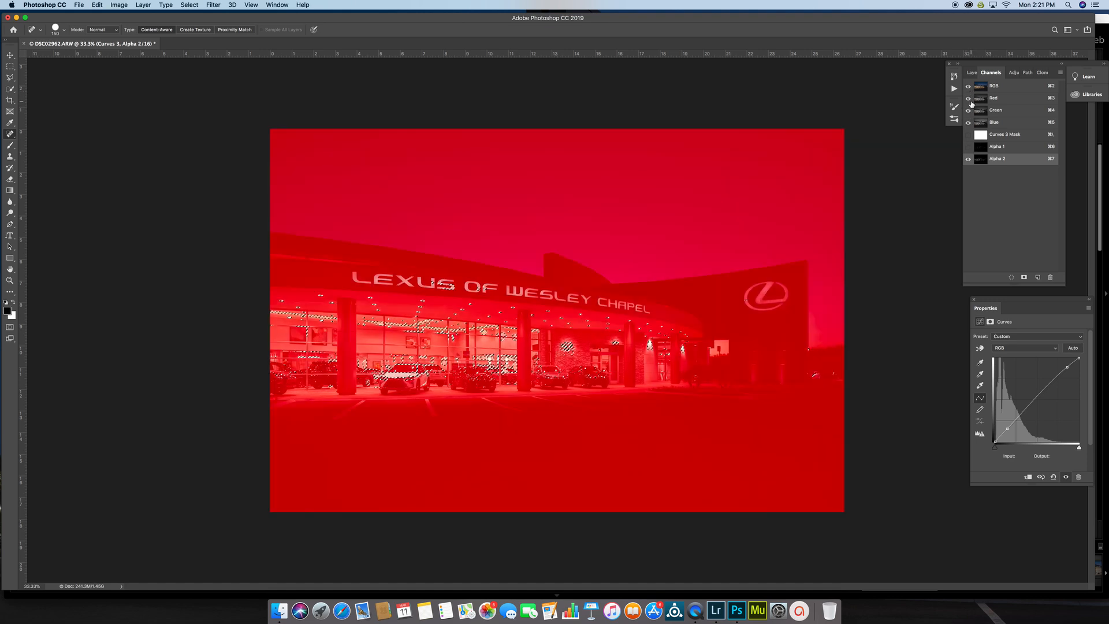
click(968, 160)
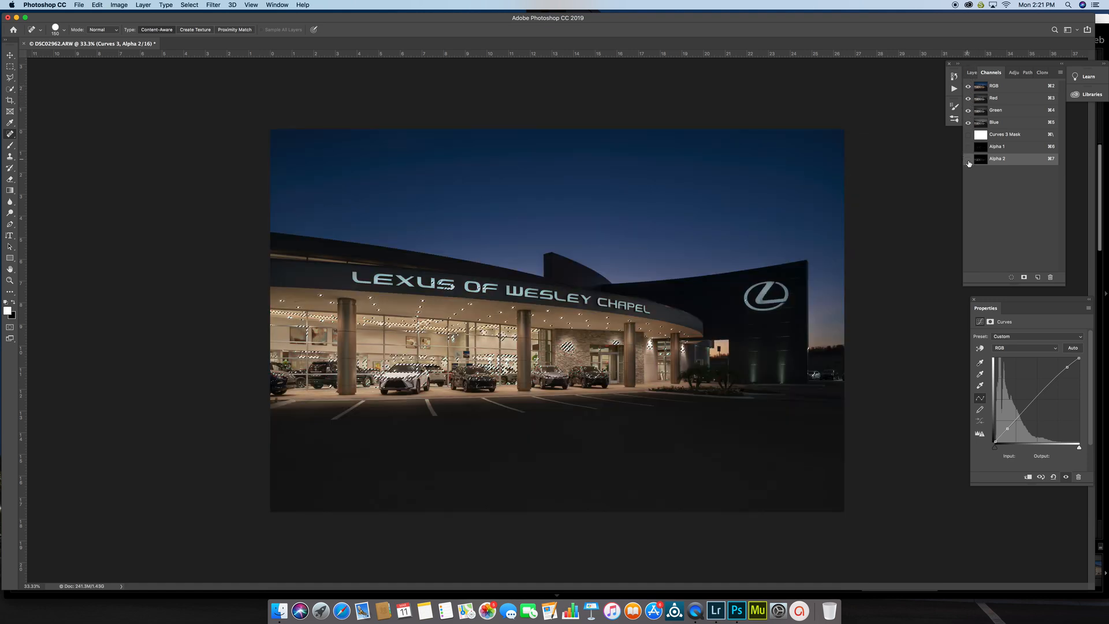
click(972, 73)
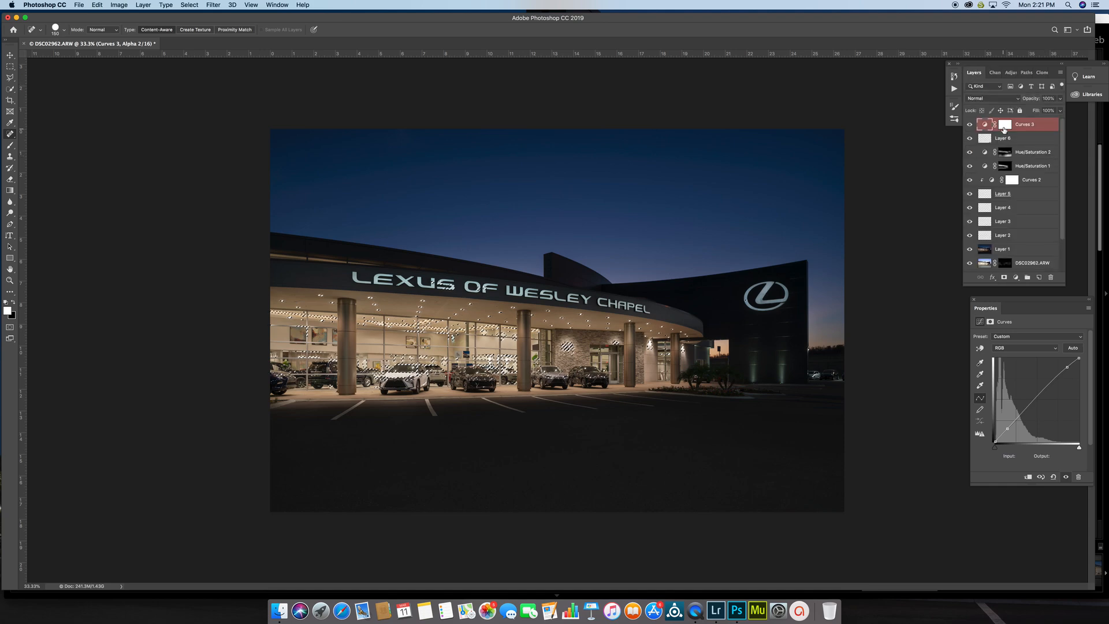
click(1005, 127)
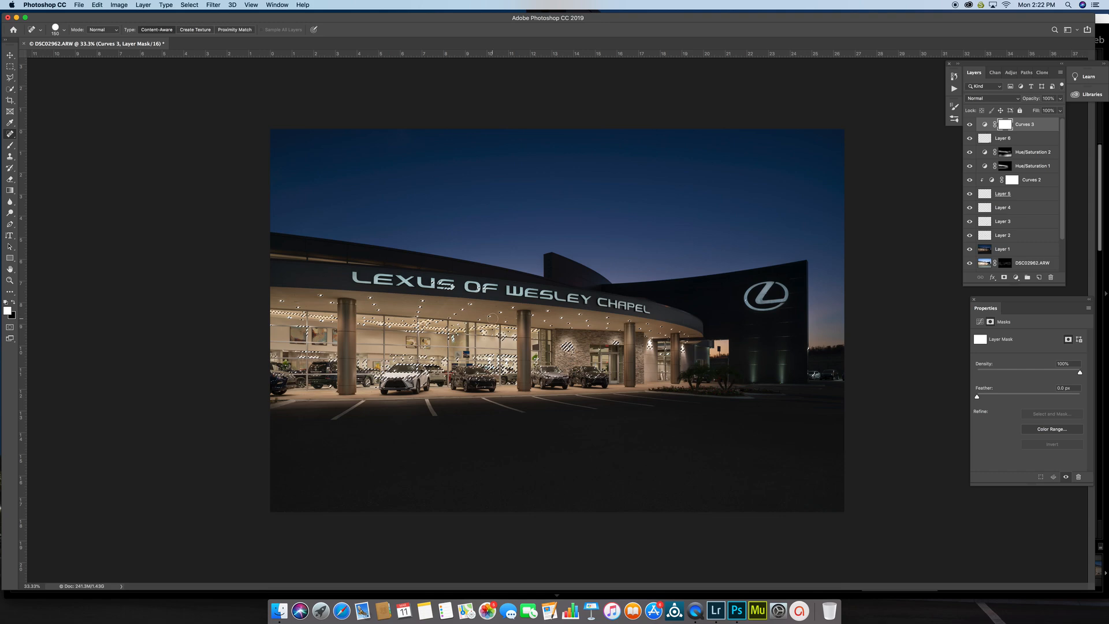
Paint black with a 1600 px brush over the selected showroom highlights on the Curves 3 mask, and hide the selection edges.
key(x)
key(b)
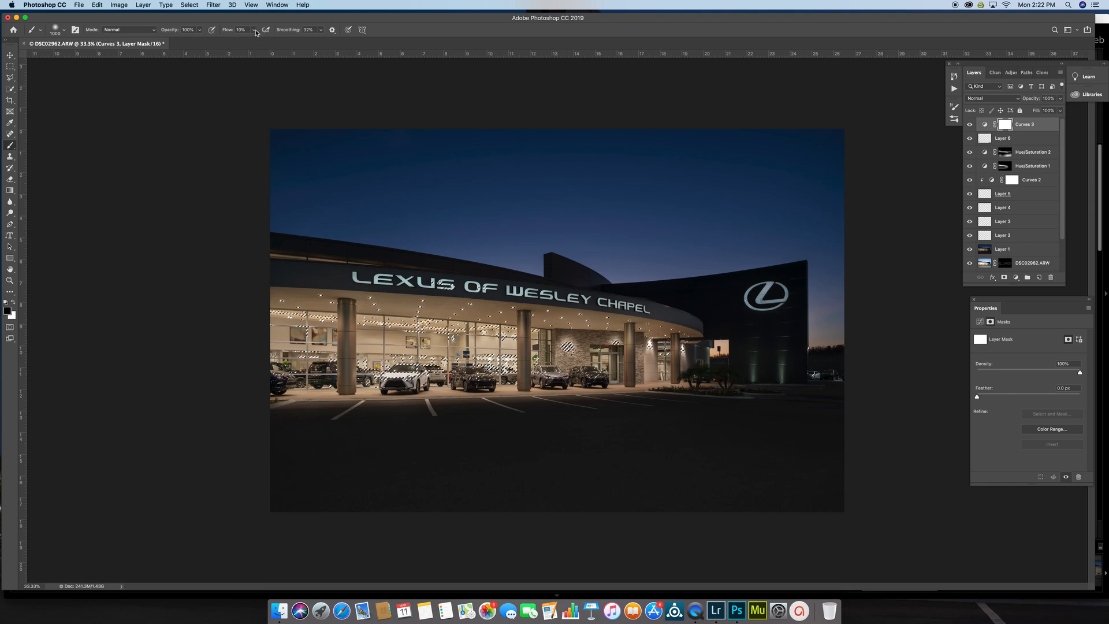
key(bracketright)
key(bracketright)
key(bracketright)
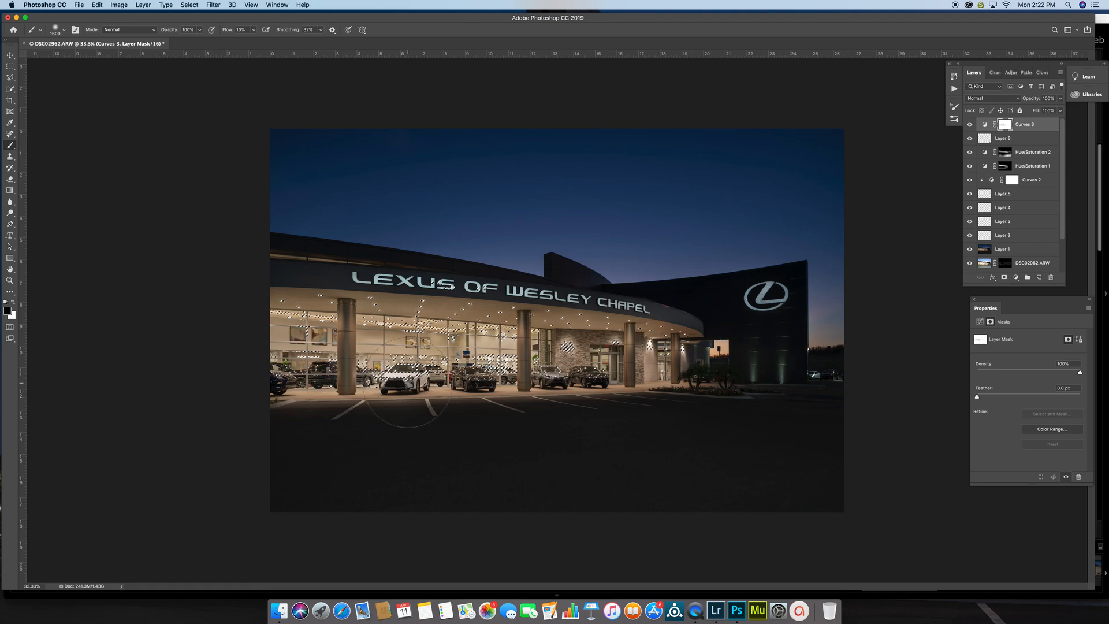
key(super+d)
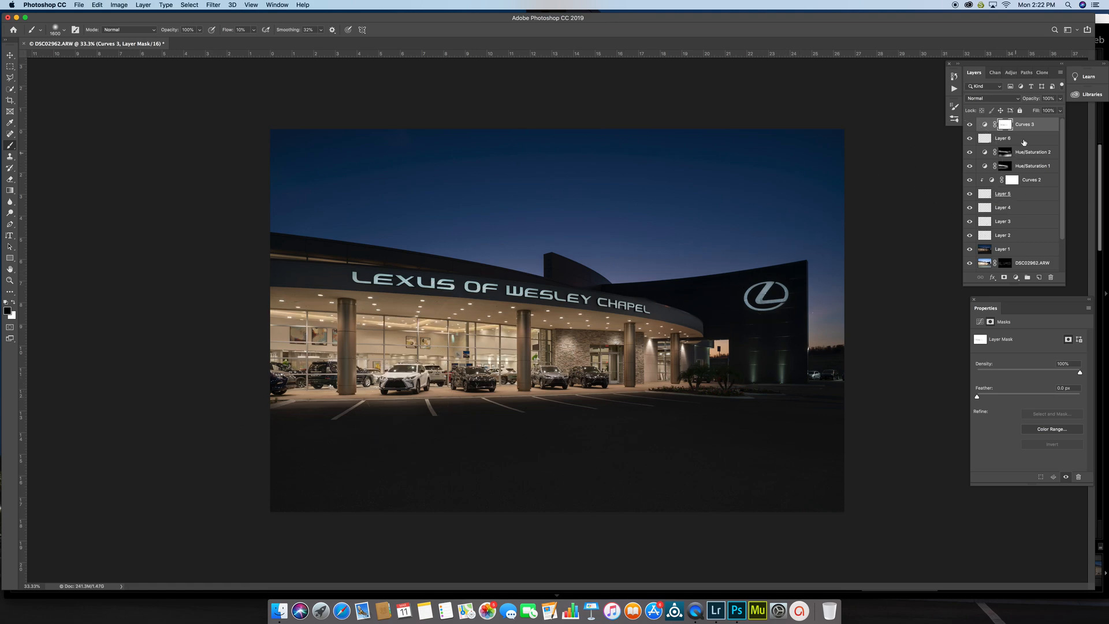
Check the Curves 3 mask on its own, reduce the brush to 1400 px, deselect, and compare the photo with Curves 3 hidden.
alt+click(1005, 124)
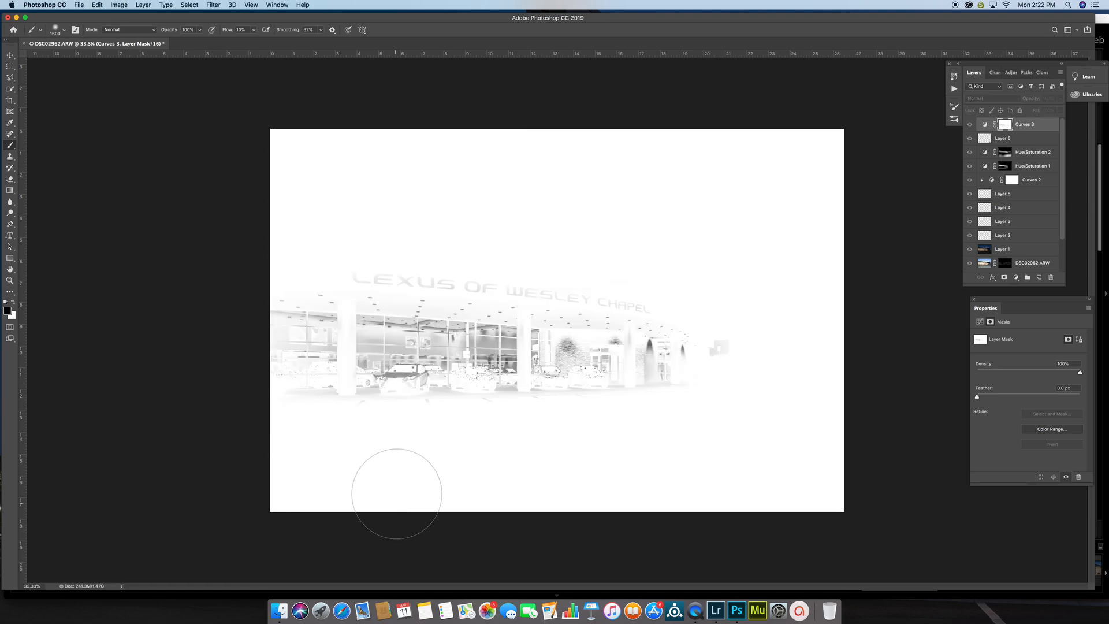
key(bracketleft)
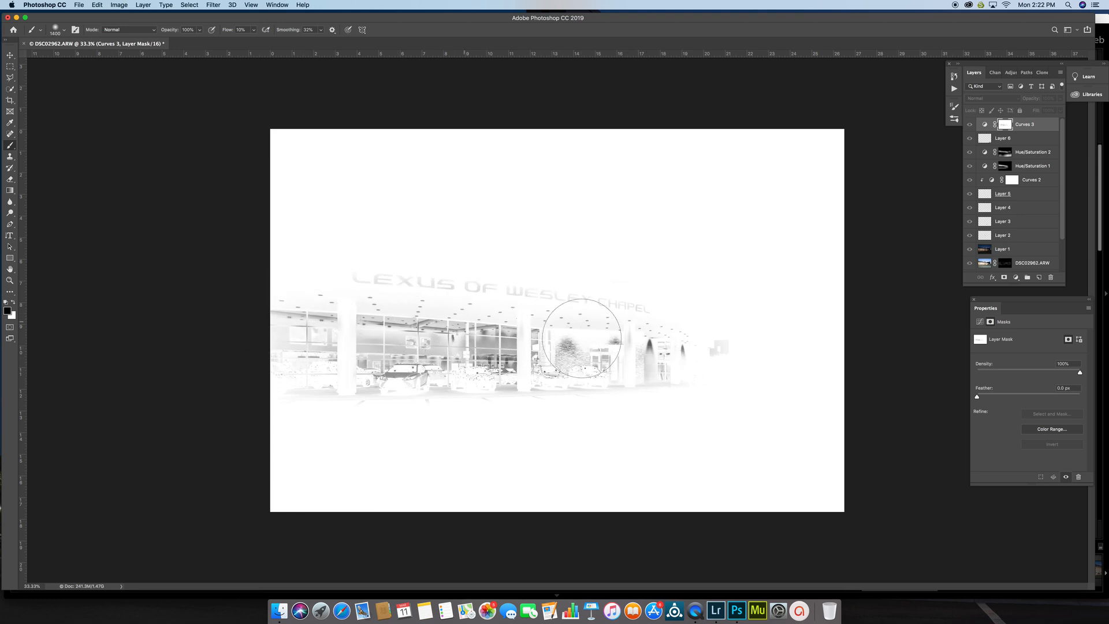
key(super+d)
click(969, 126)
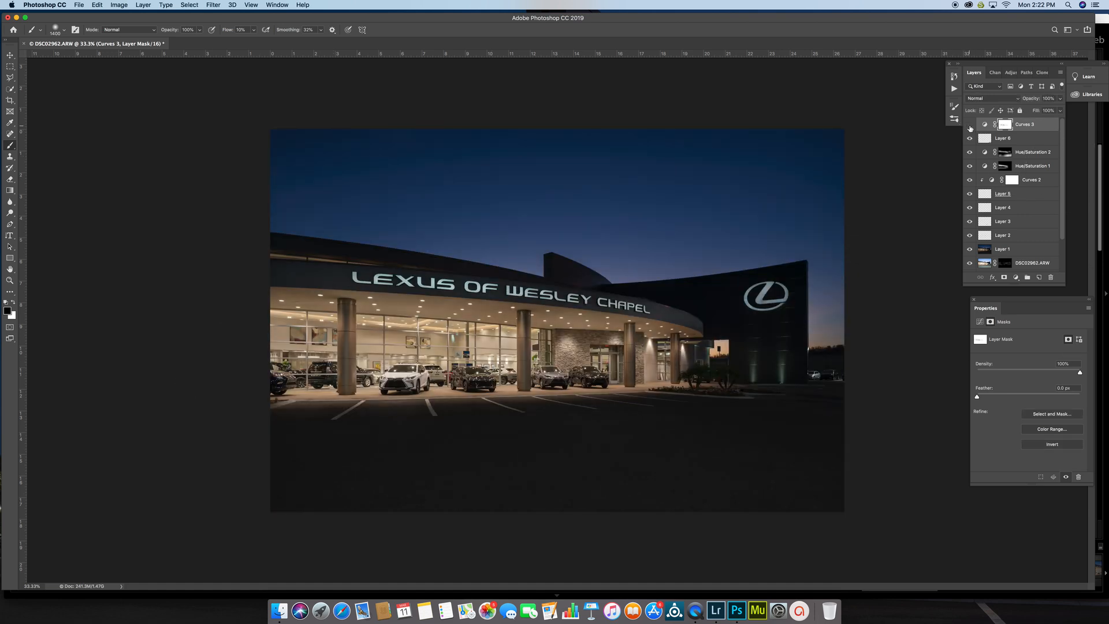
click(1060, 74)
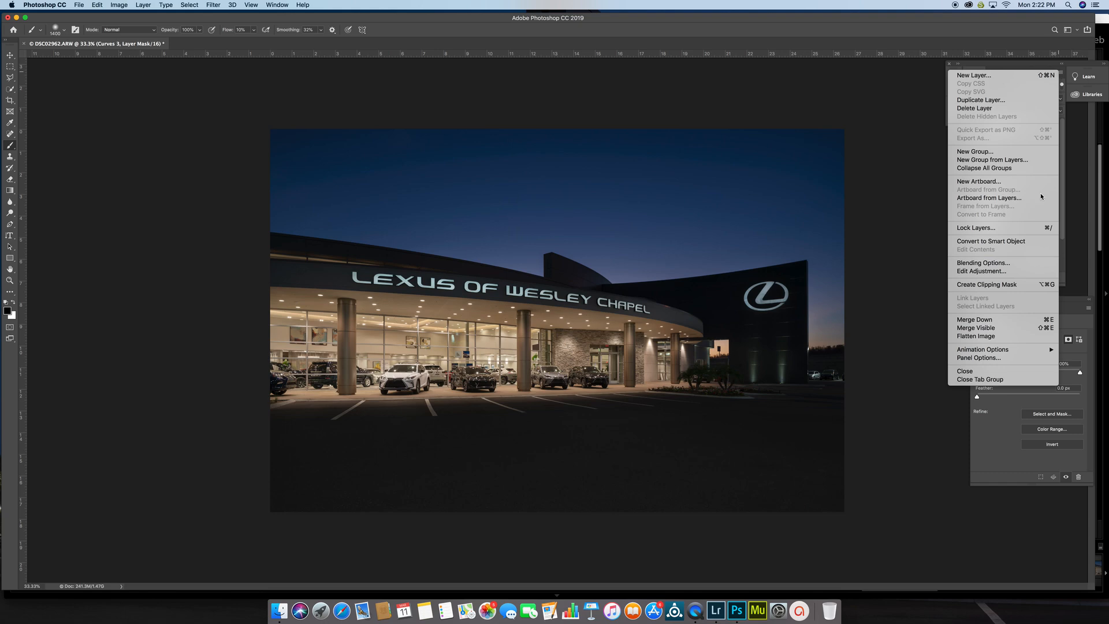
click(994, 42)
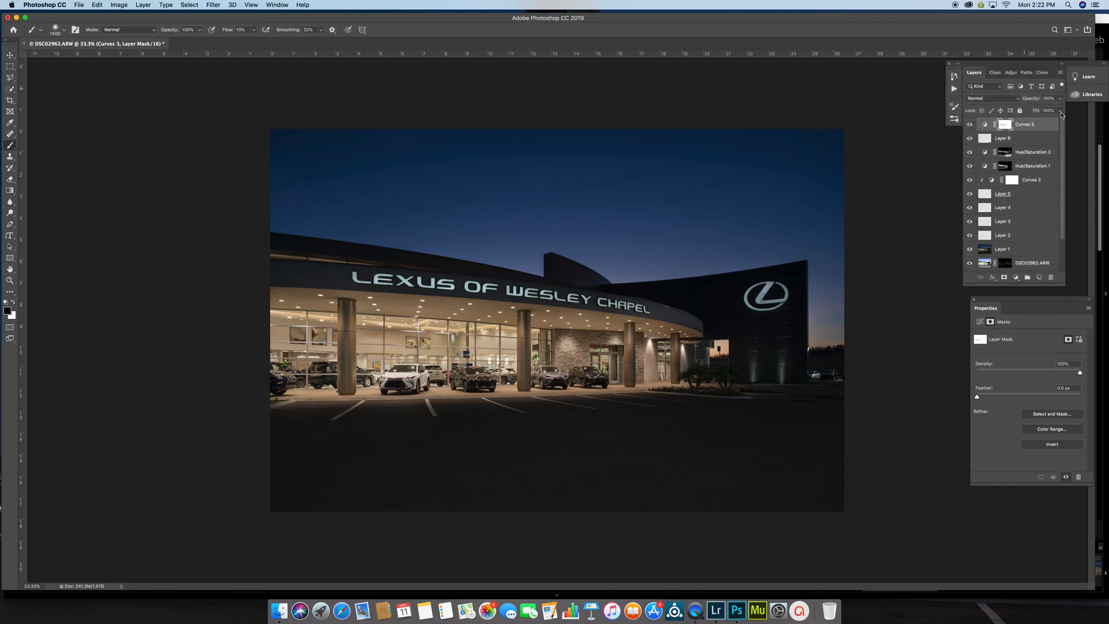
click(77, 4)
click(675, 292)
key(super+shift+s)
click(534, 221)
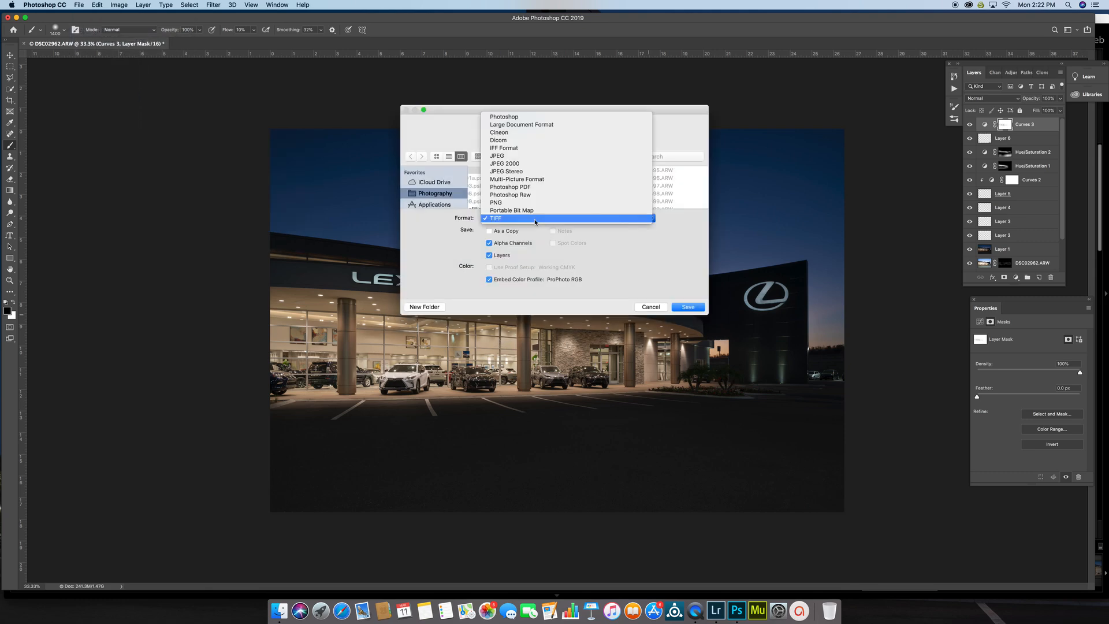
click(554, 125)
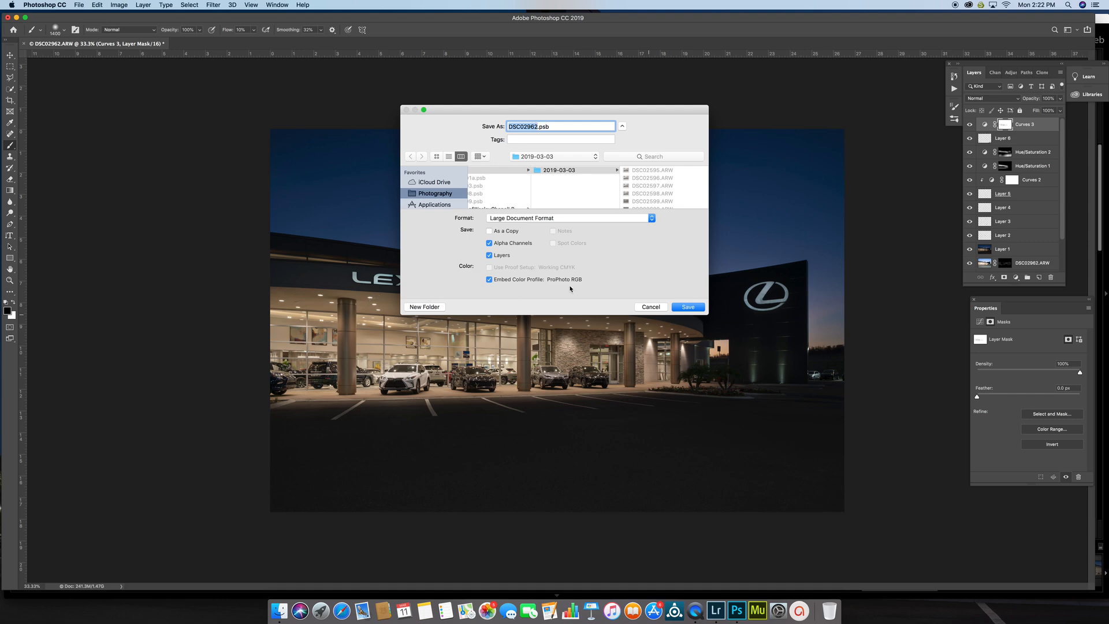
click(650, 307)
Flatten the image and place vertical guides at the dark wall's right edge and the leftmost column's left edge.
click(1060, 74)
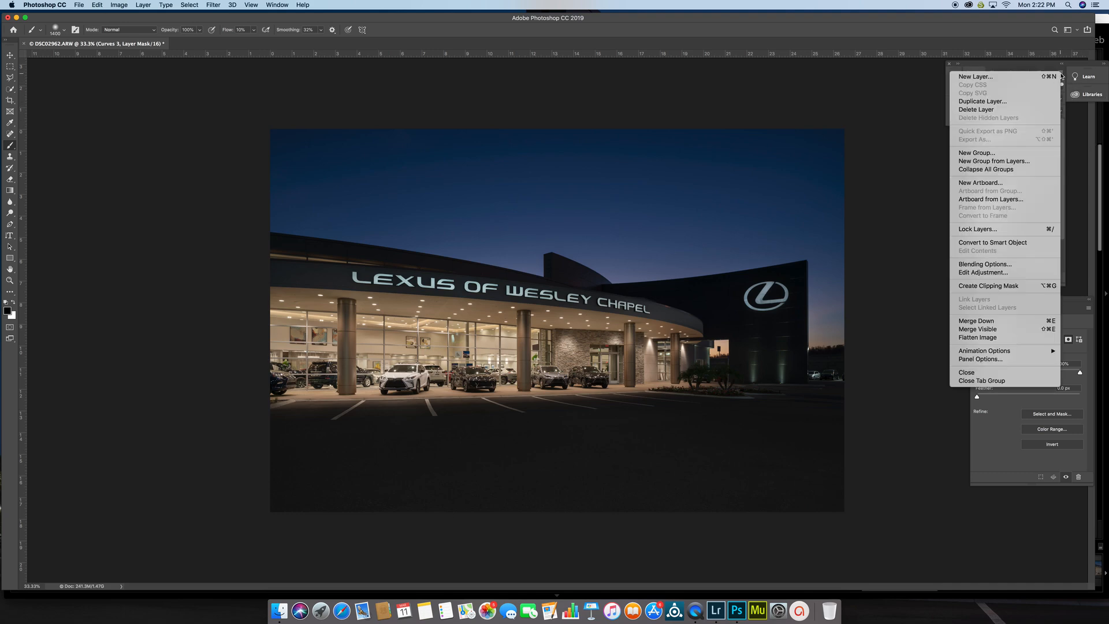
click(1041, 338)
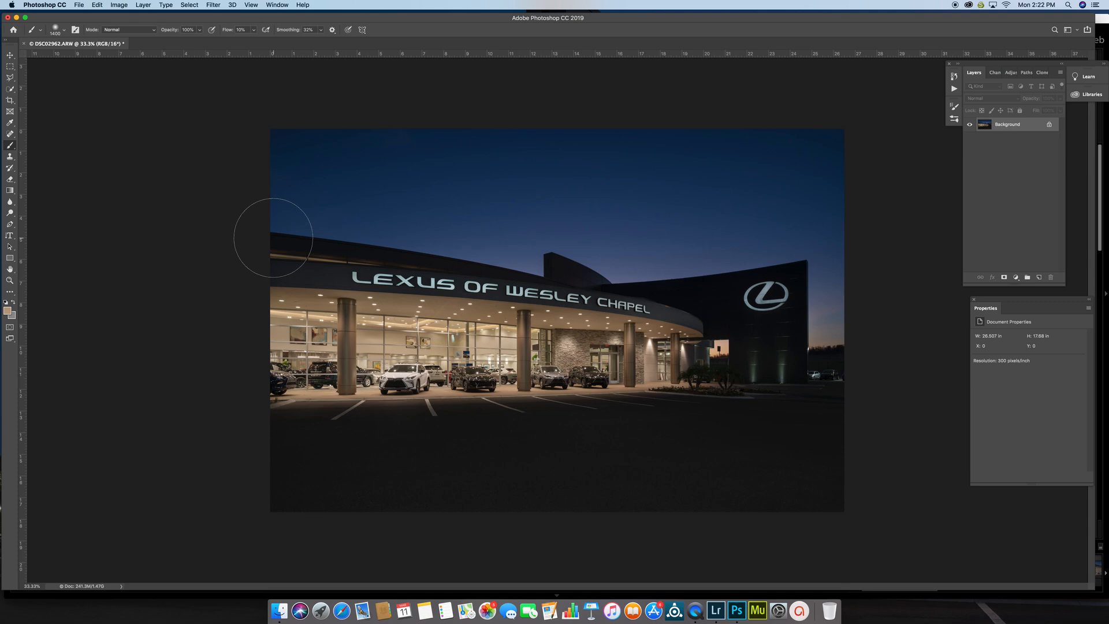
drag(20, 216, 810, 190)
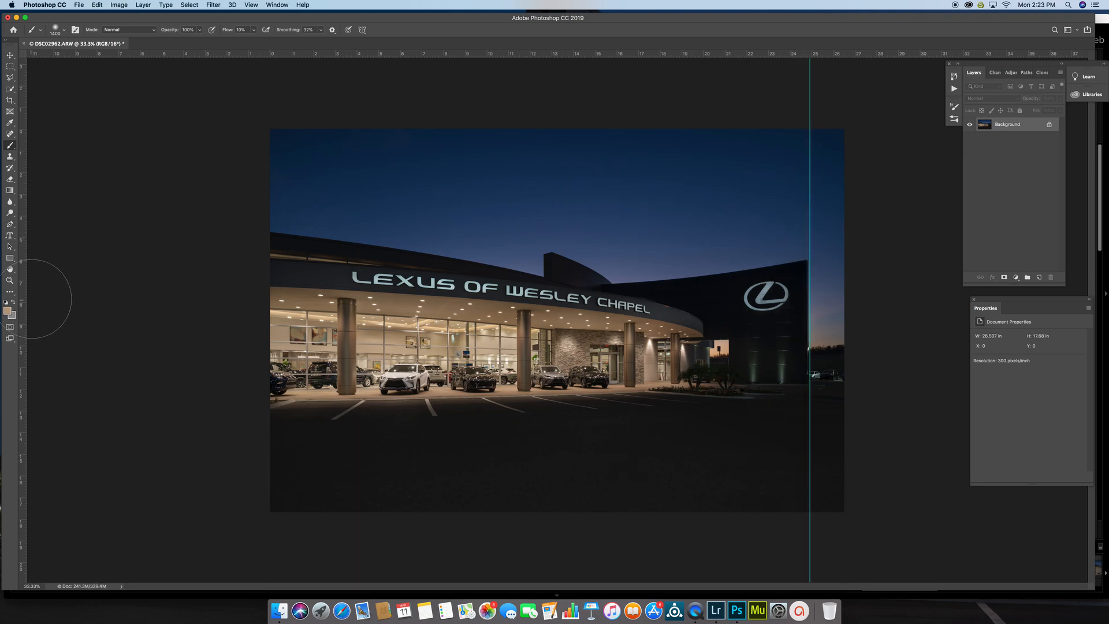
drag(22, 299, 338, 293)
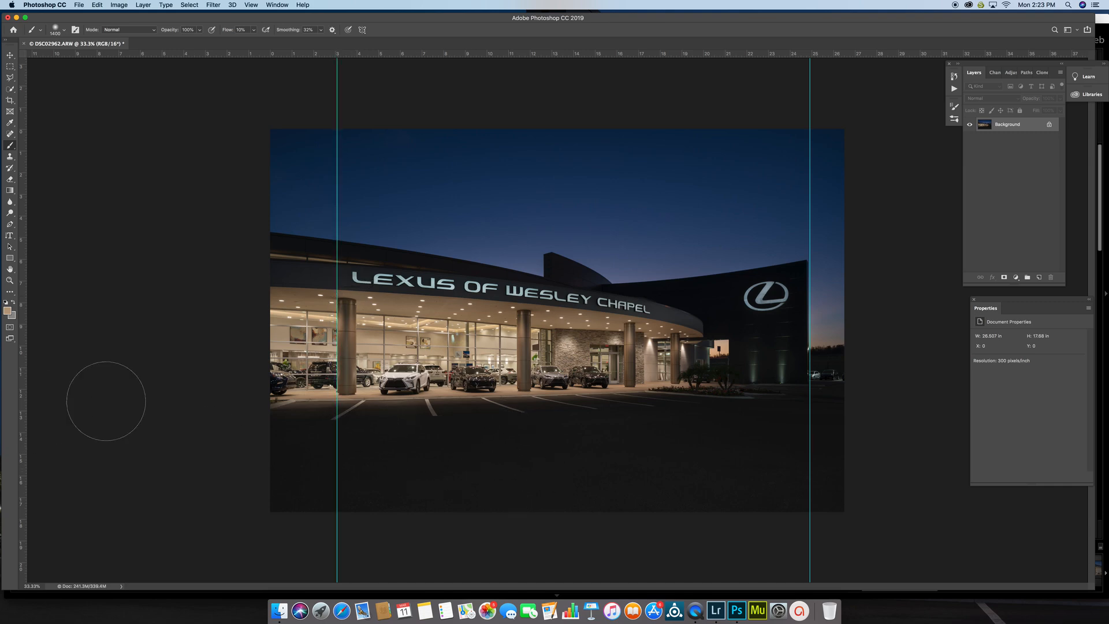
key(super+equal)
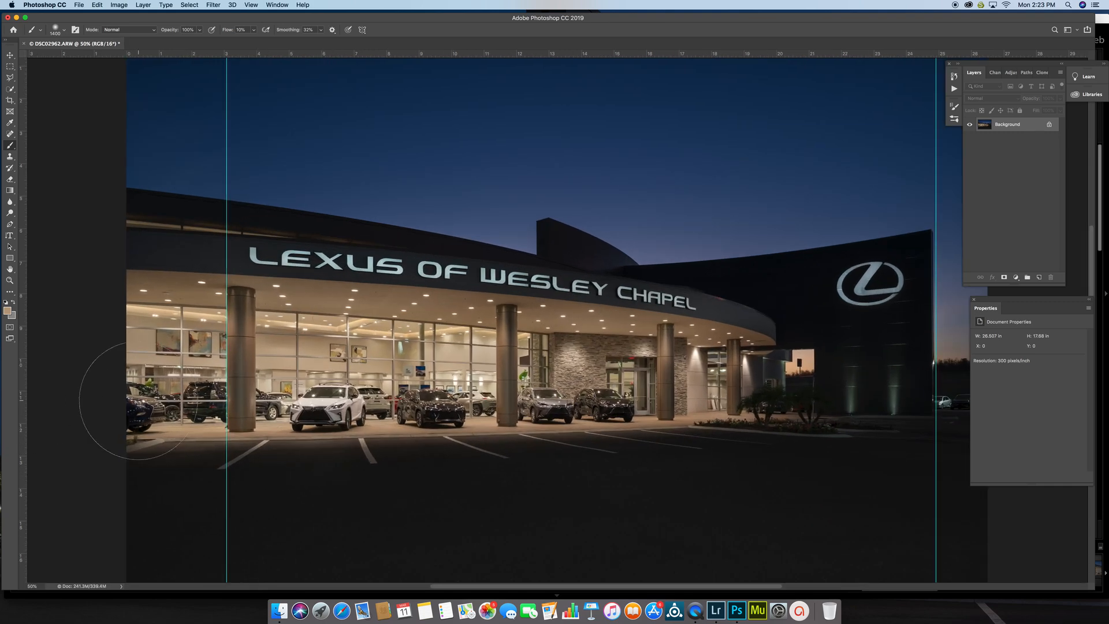
Check the dark wall against its guide, select the whole image and skew the top-right corner slightly outward to straighten the wall.
scroll(139, 400, right, 1)
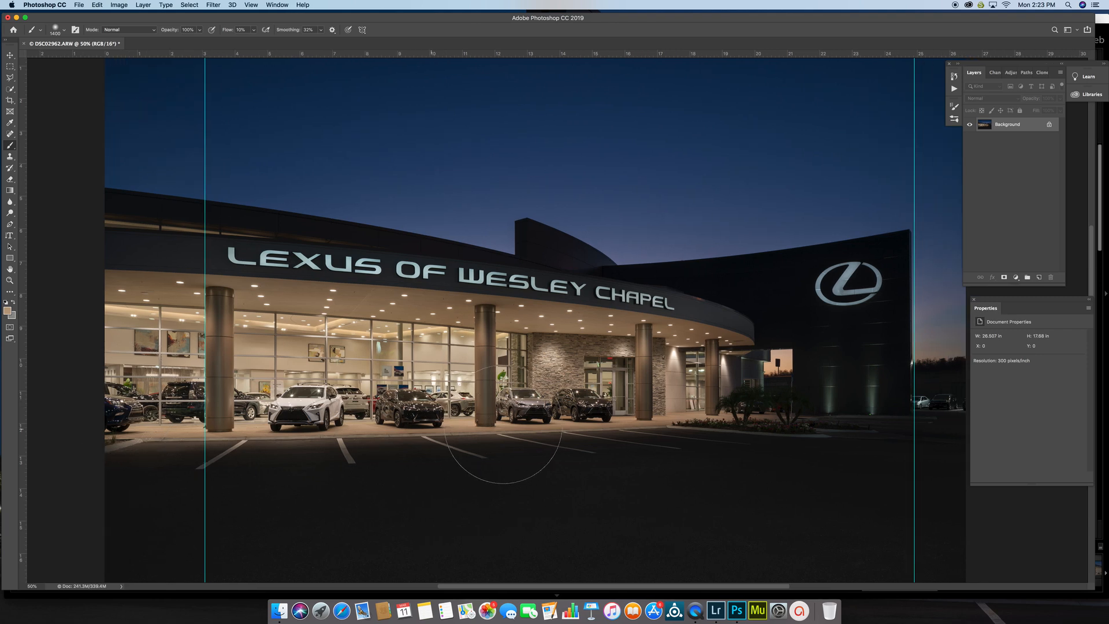
scroll(555, 410, right, 5)
key(super+equal)
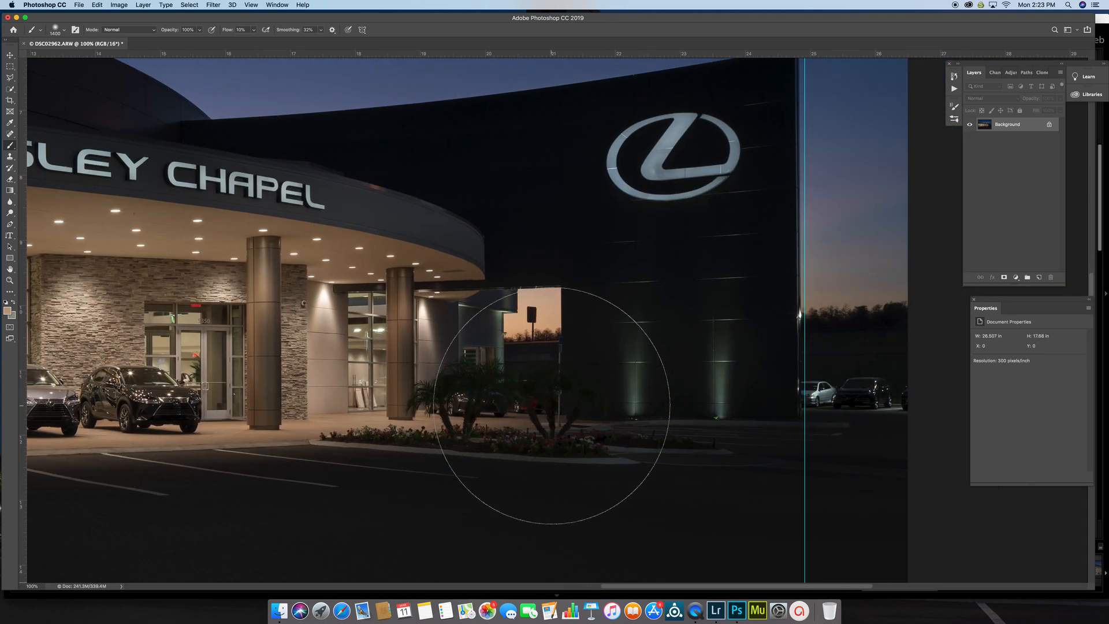
scroll(551, 406, up, 3)
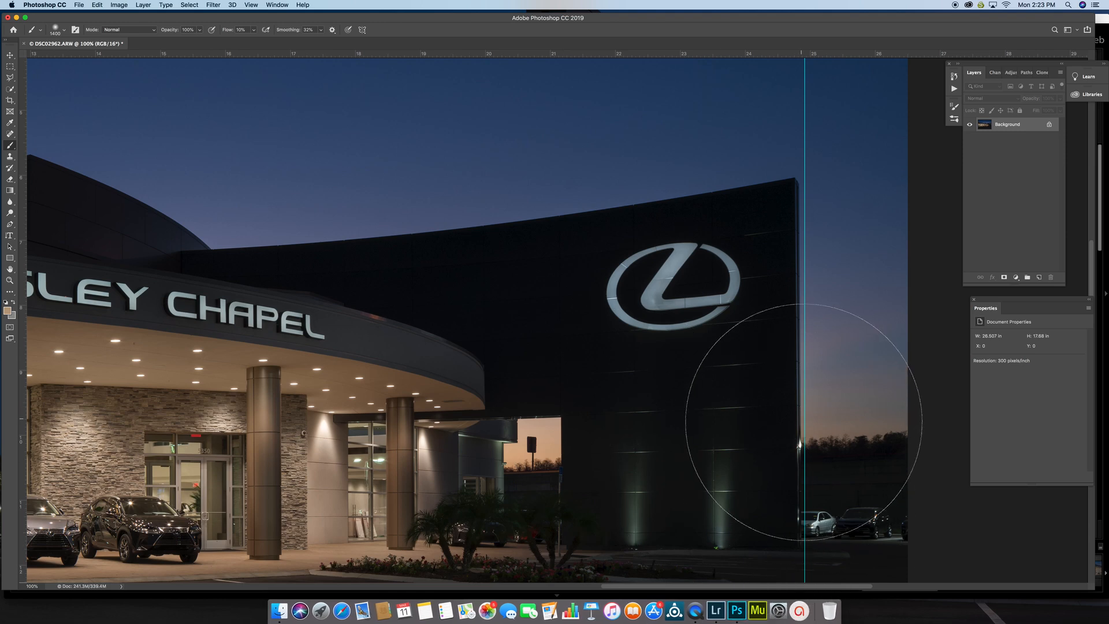
key(super+minus)
key(super+minus)
key(super+minus)
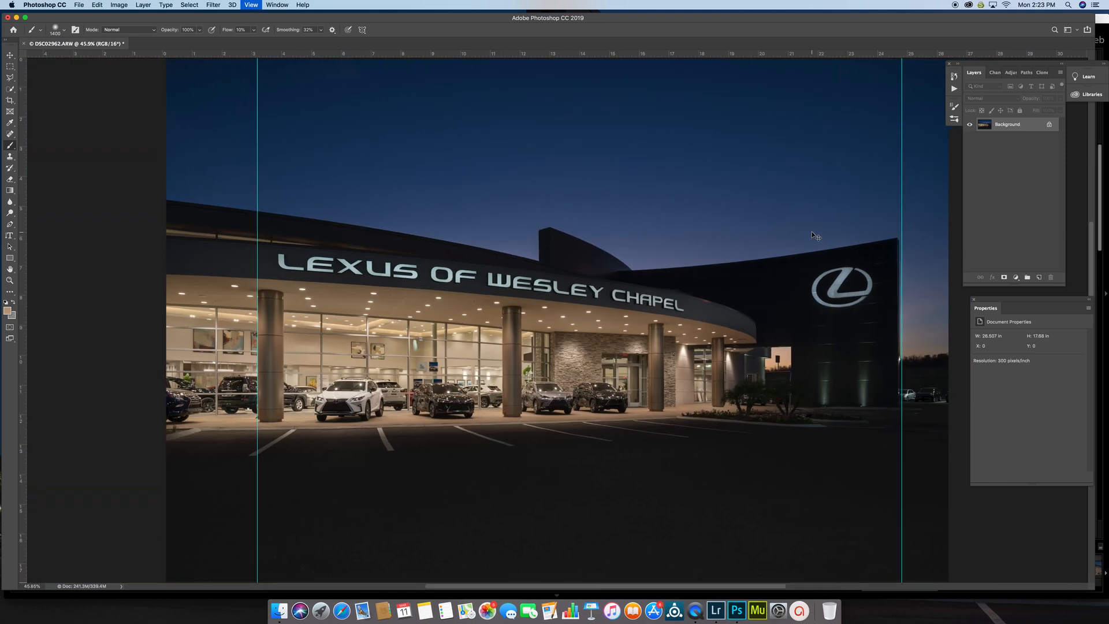
key(super+a)
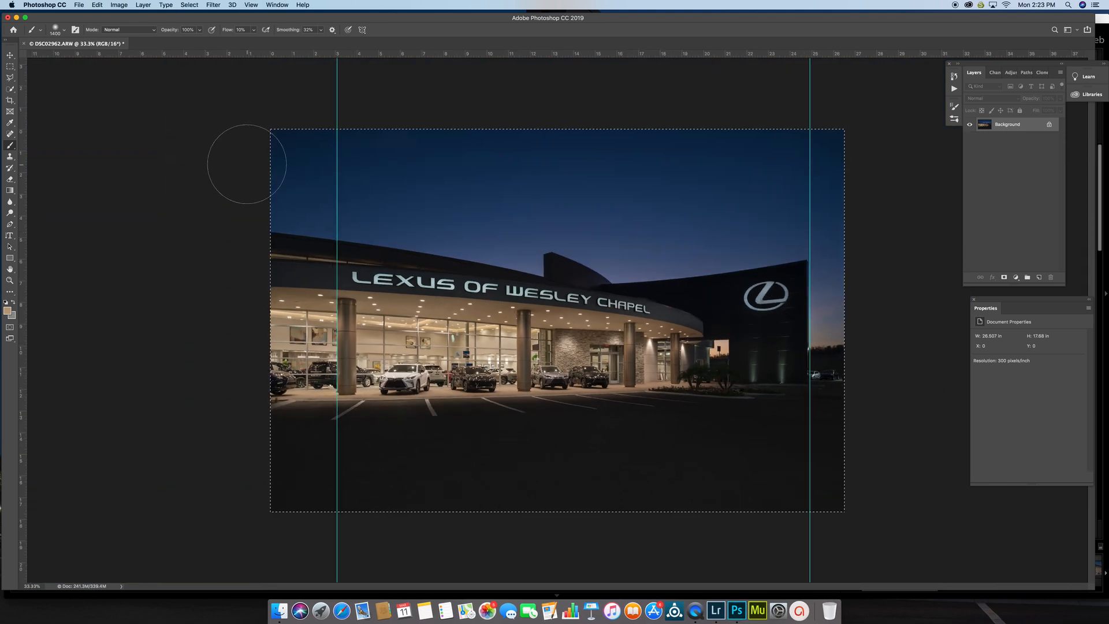
click(97, 4)
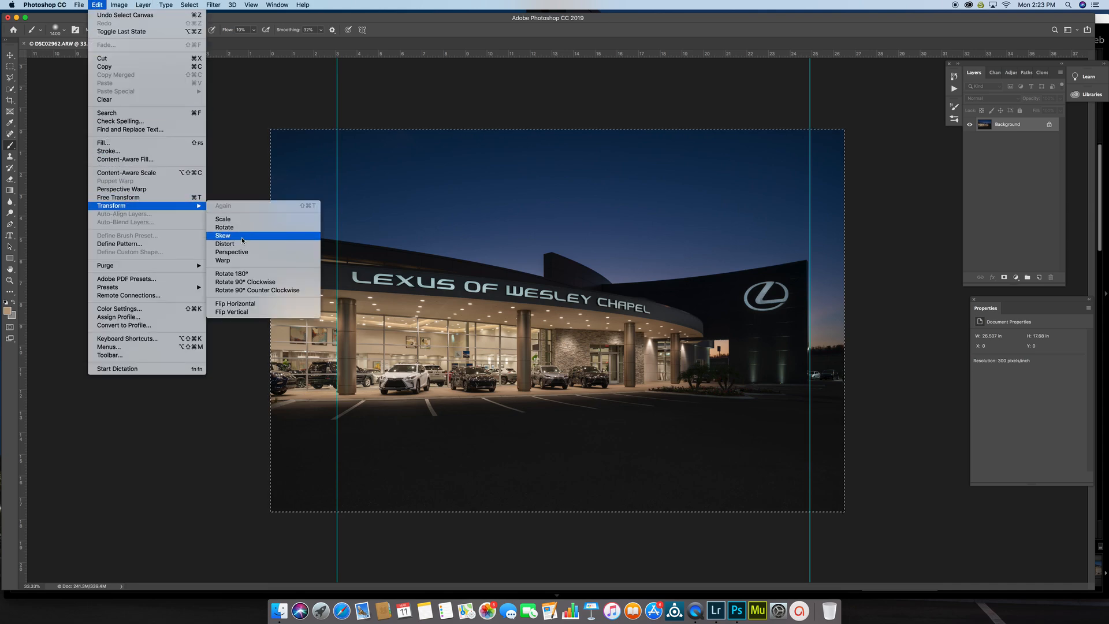
click(259, 242)
key(super+plus)
drag(464, 121, 342, 228)
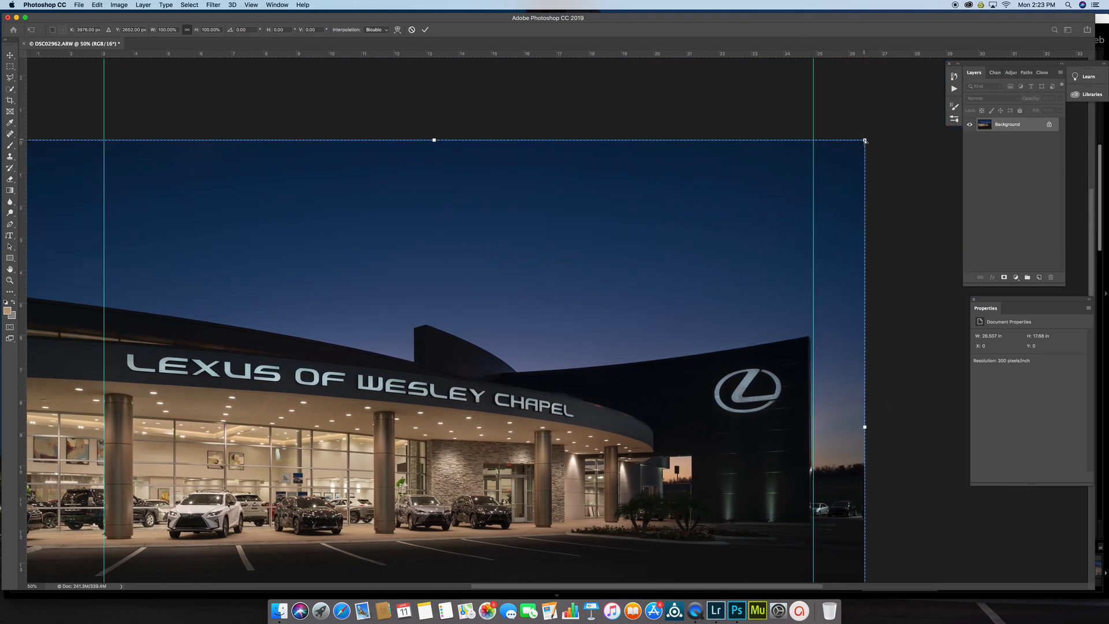
drag(866, 140, 867, 140)
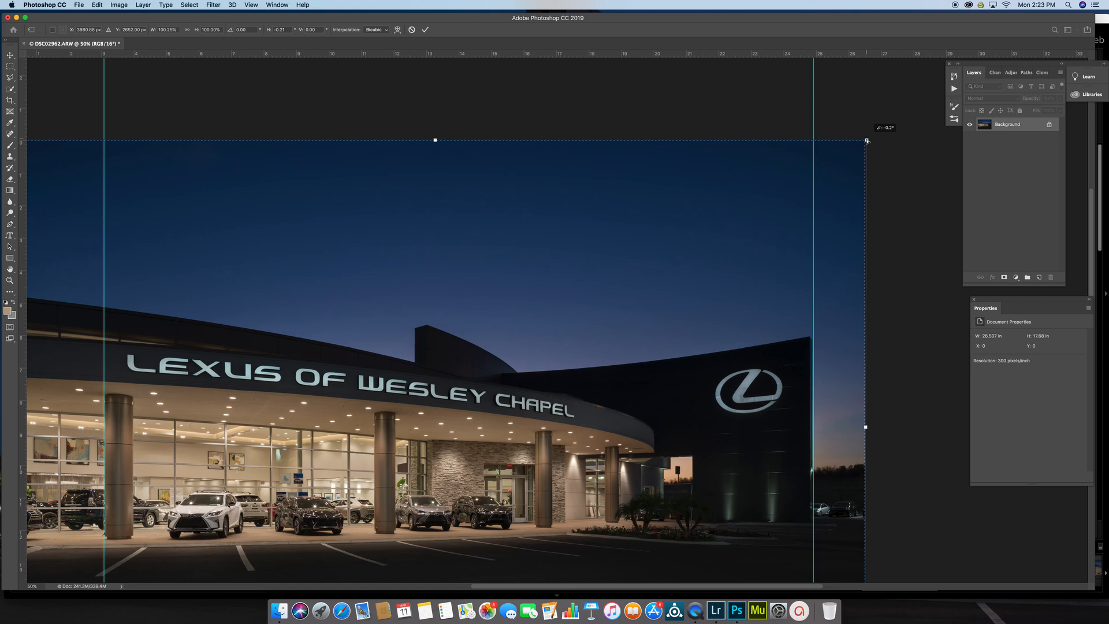
Skew the top-left corner slightly outward to straighten the leftmost column, apply the transform and deselect.
scroll(806, 167, down, 4)
scroll(806, 166, left, 3)
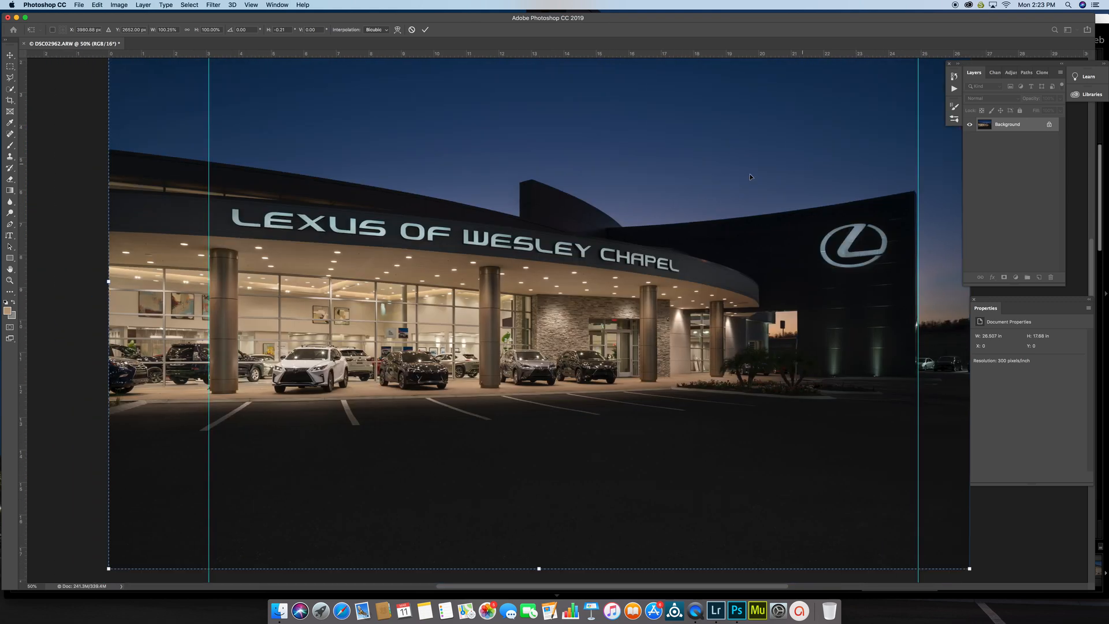
scroll(407, 249, left, 4)
scroll(406, 249, up, 2)
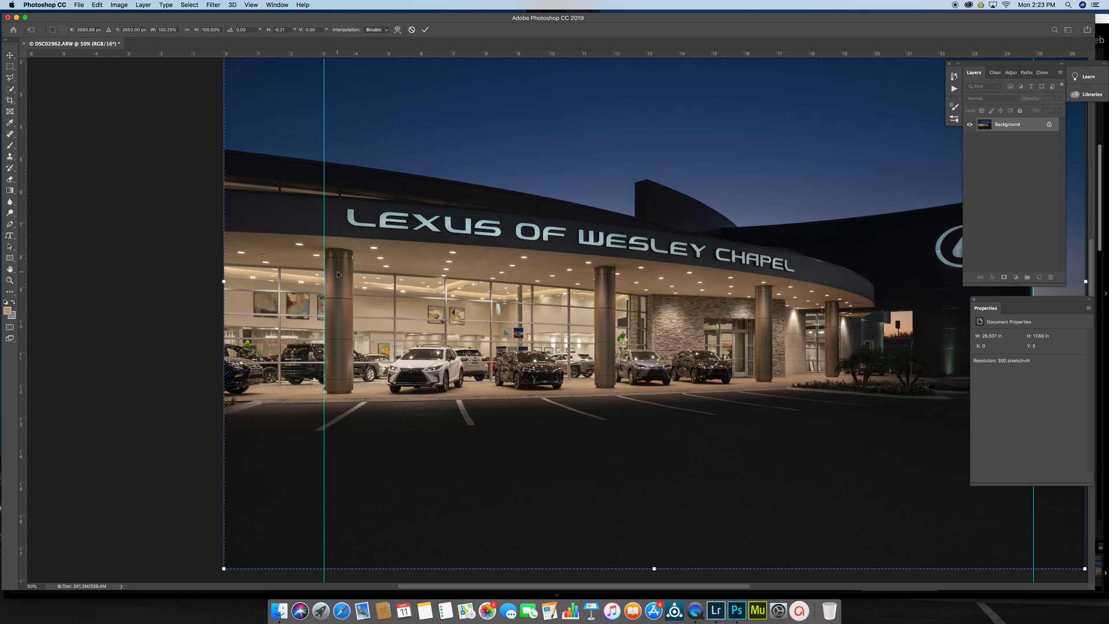
scroll(208, 109, up, 3)
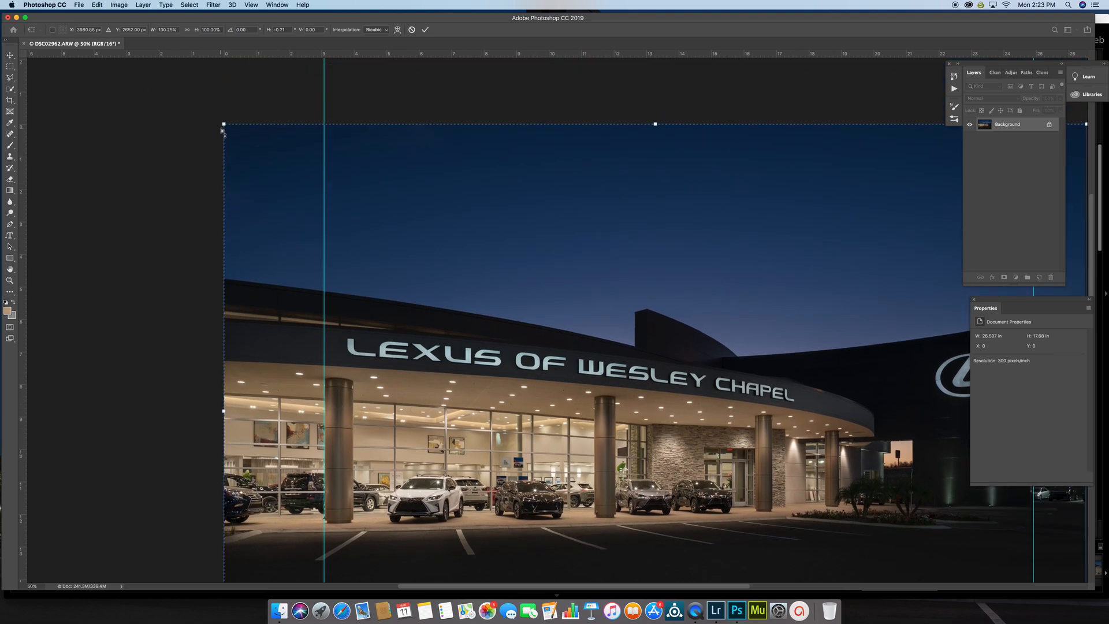
drag(223, 114, 223, 115)
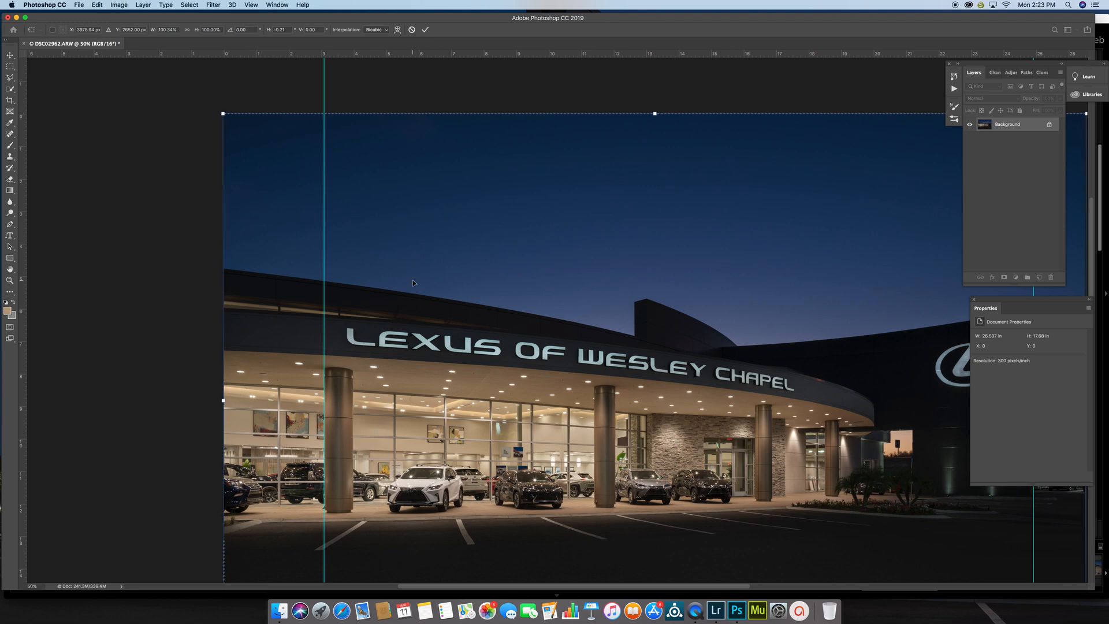
key(Return)
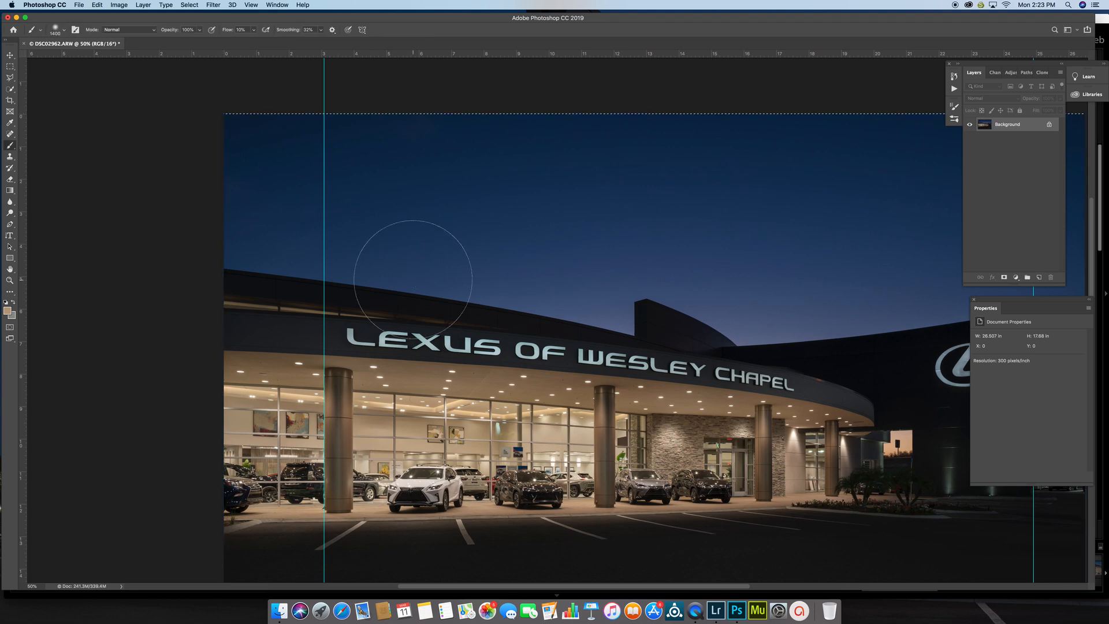
key(ctrl+minus)
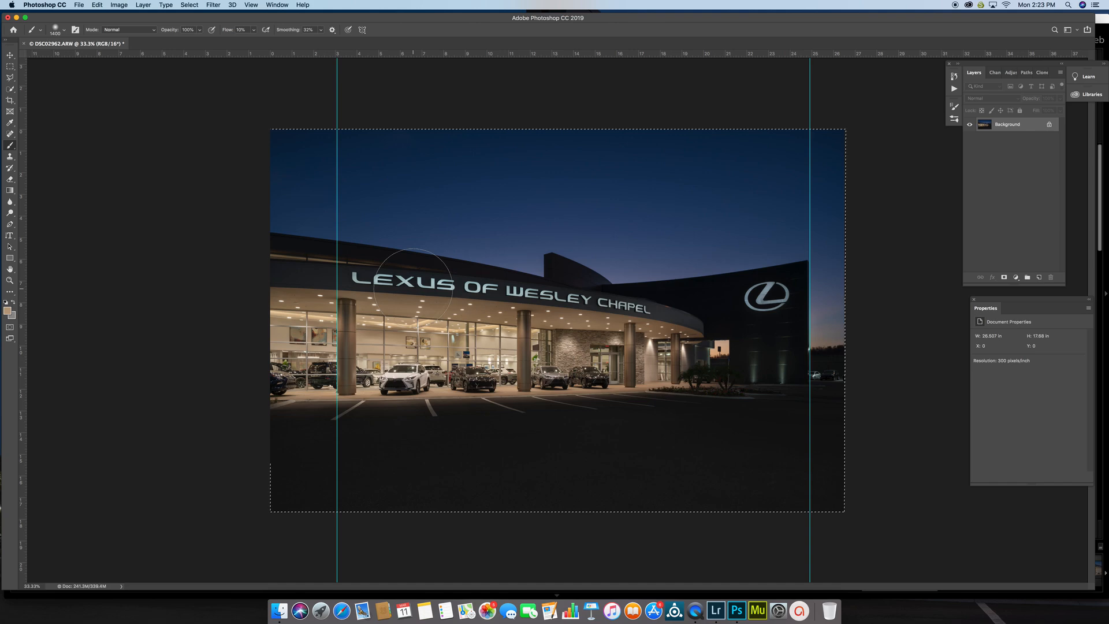
key(super+d)
Close the document with its changes saved and switch to Lightroom.
click(8, 18)
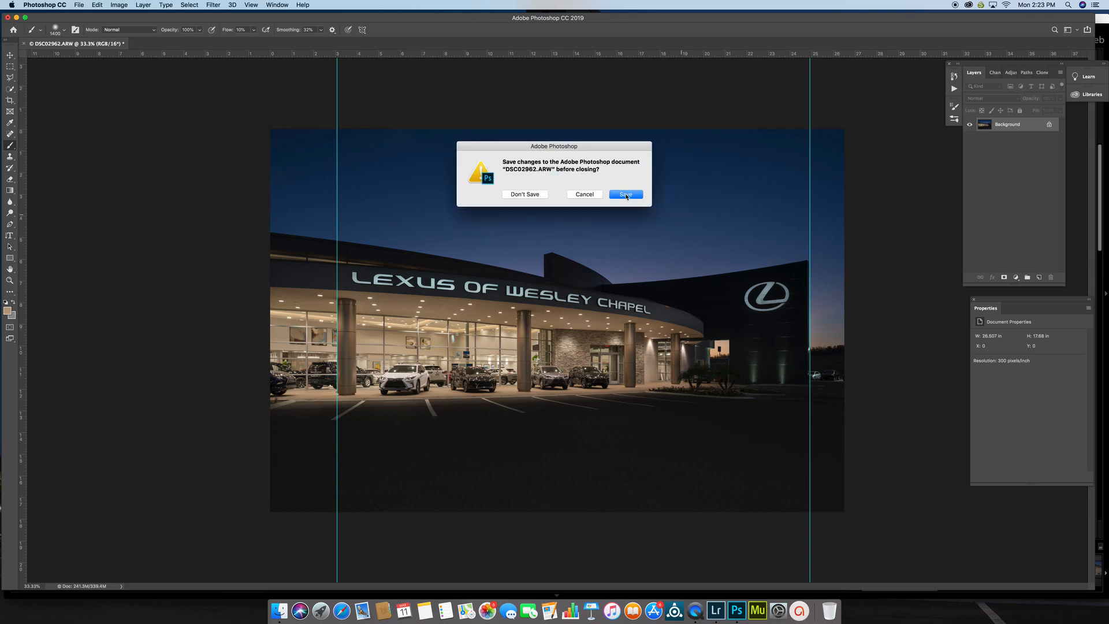
click(628, 195)
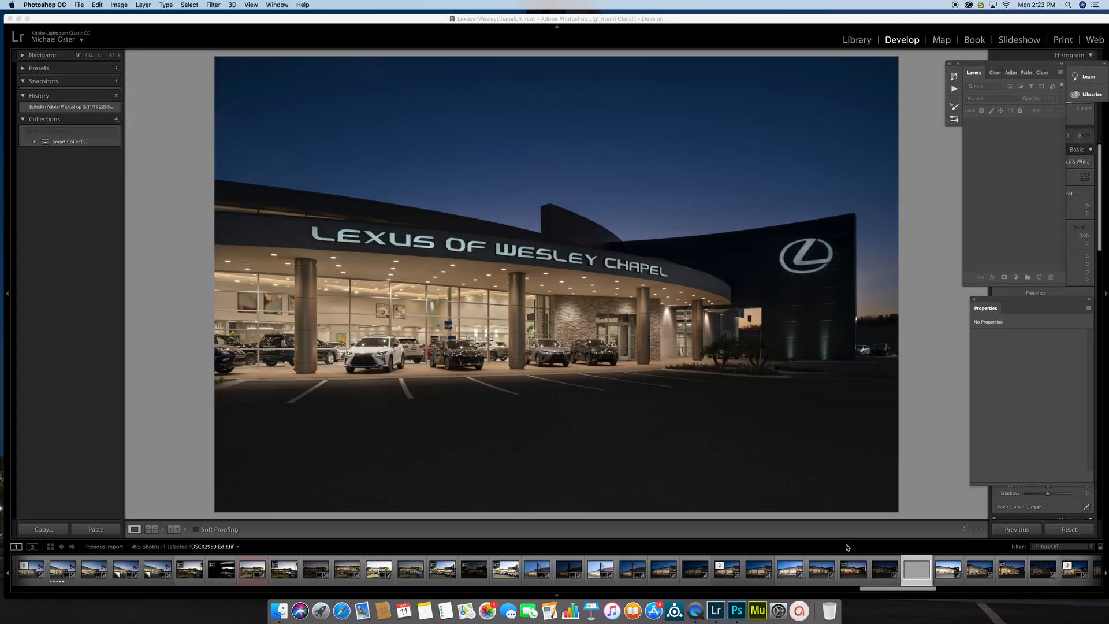
click(967, 25)
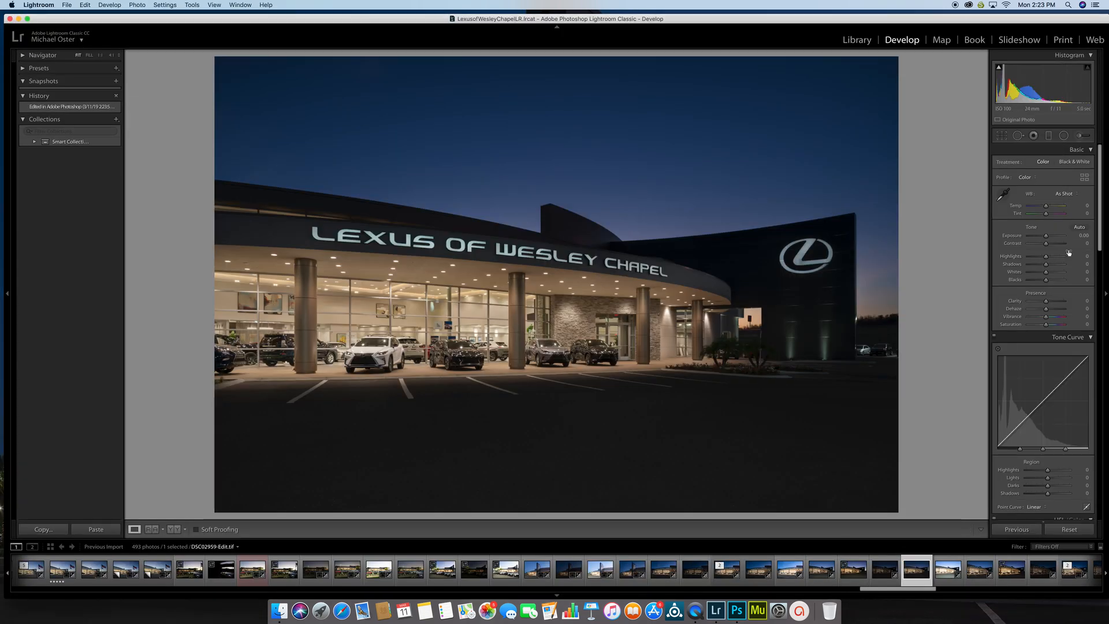
Set the edited photo's Exposure to +0.30.
click(1083, 235)
key(Up)
key(Up)
key(Up)
key(Tab)
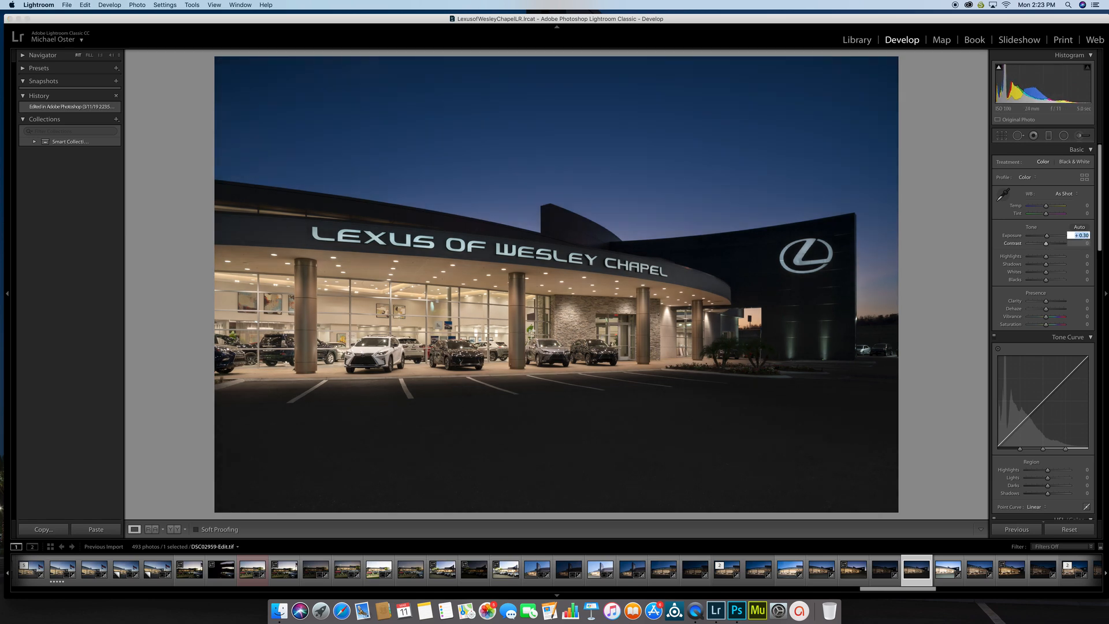
Set Contrast to +6, Highlights to −1, Shadows to +10 and Whites to +5, and reset Blacks to 0.
key(Up)
key(Up)
drag(1046, 256, 1047, 282)
double_click(1046, 280)
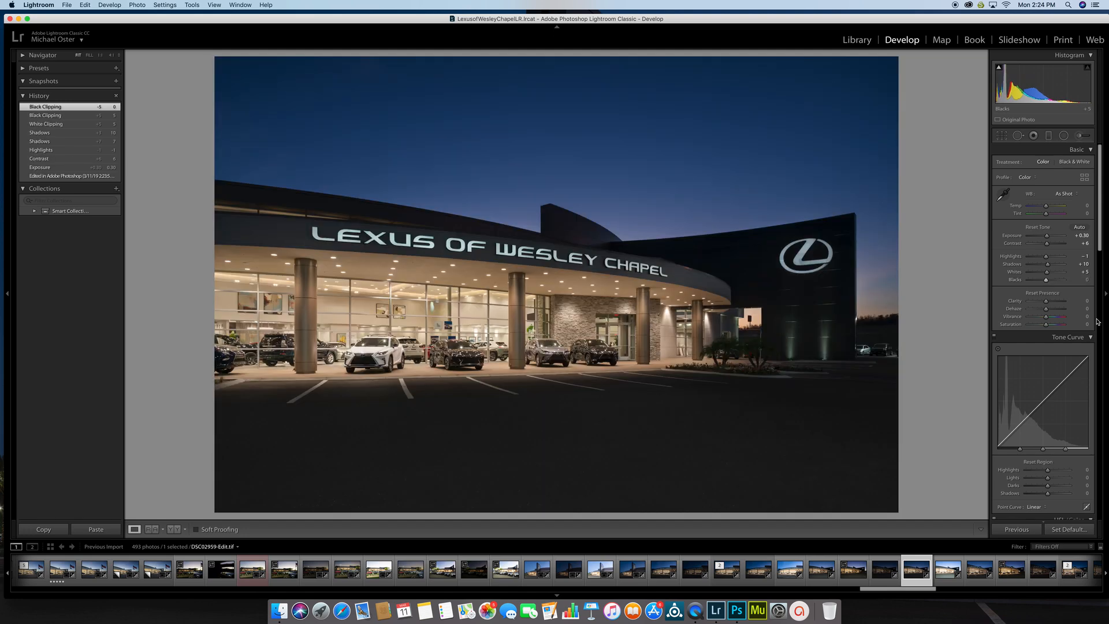
Set the photo's Clarity to +3 and Dehaze to +2.
click(1087, 301)
text(3)
key(Tab)
key(Up)
key(Up)
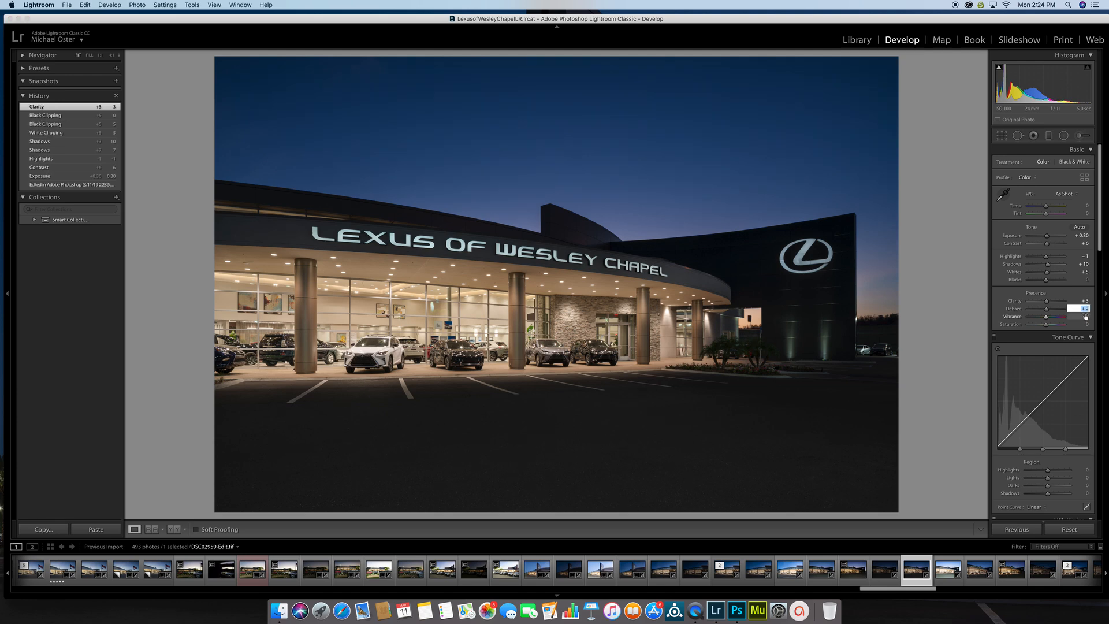
Set the photo's Vibrance to +4 and Saturation to +4.
click(1085, 316)
key(Up)
key(Up)
key(Up)
key(Up)
click(1085, 324)
key(Up)
key(Up)
key(Up)
key(Up)
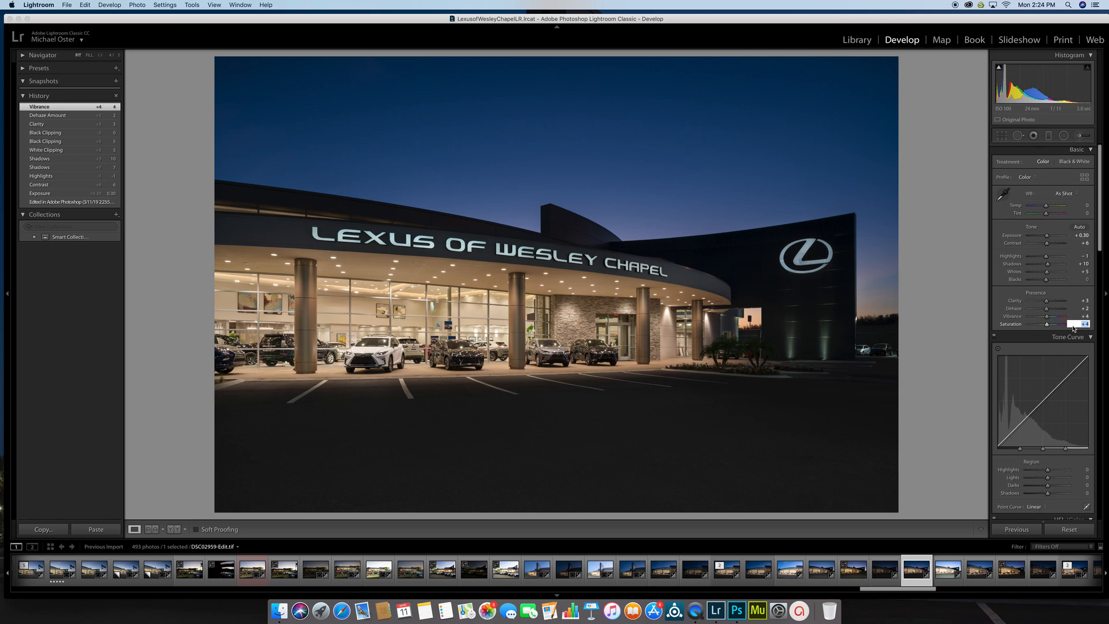
Set the Darks region of the tone curve to +3.
scroll(1086, 352, down, 3)
scroll(1073, 309, down, 5)
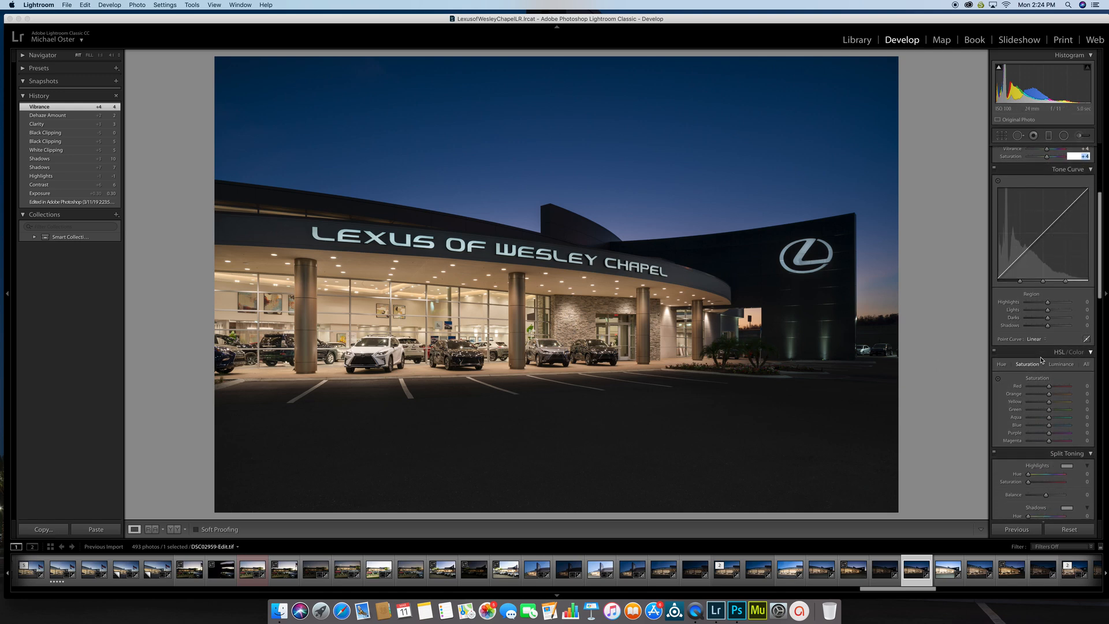
scroll(1062, 314, up, 1)
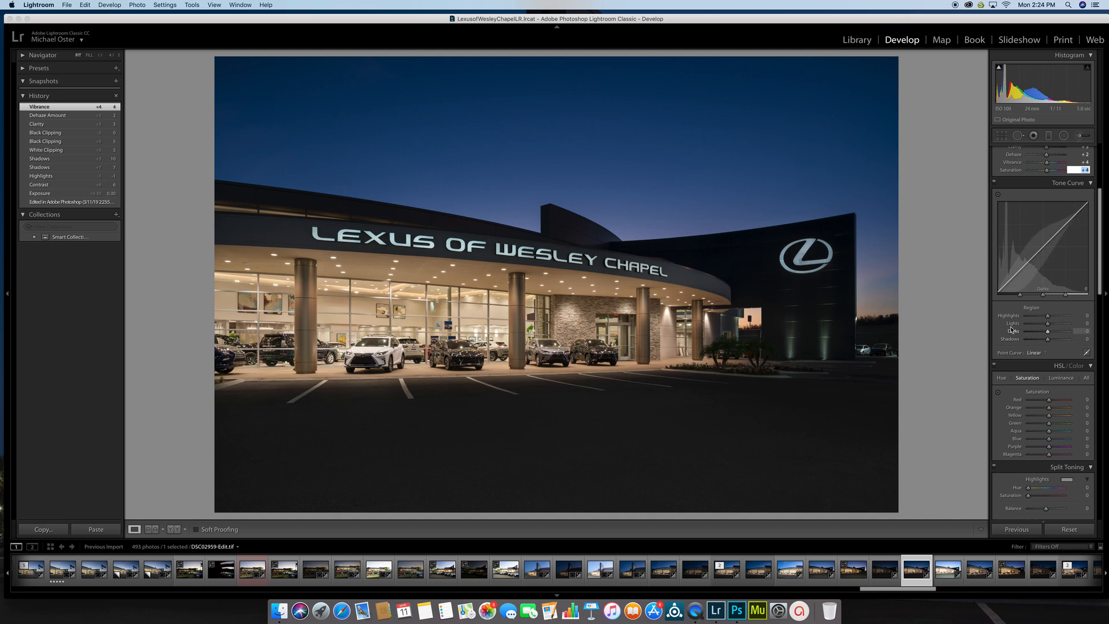
click(1084, 331)
key(Up)
key(Up)
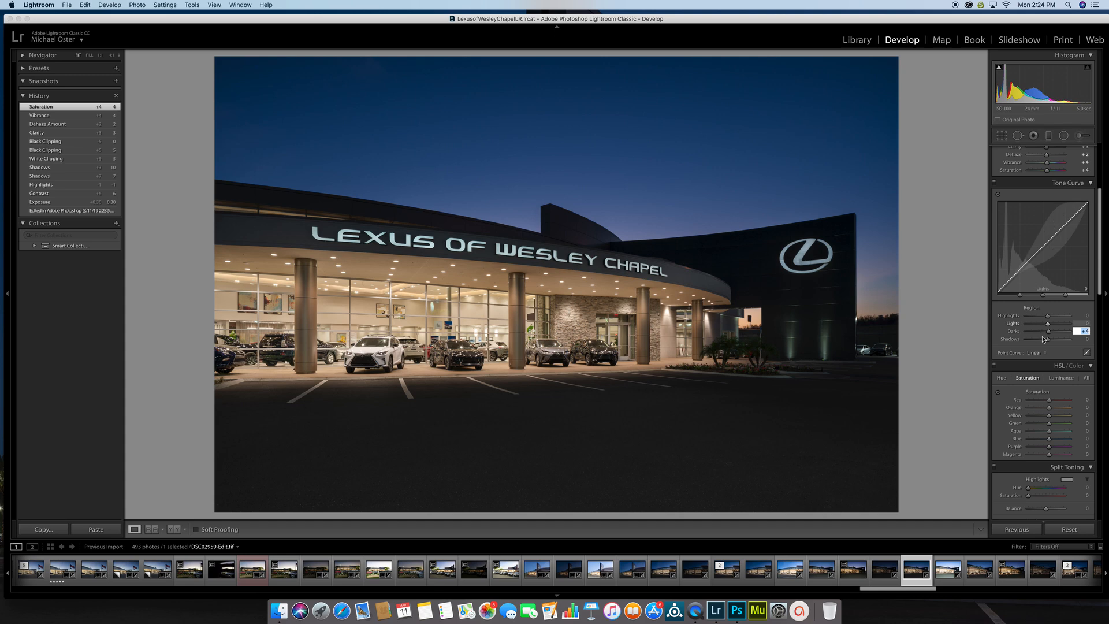
drag(1049, 331, 1048, 333)
Crop the photo slightly tighter at its original aspect ratio, reposition the dealership within the frame and apply the crop.
scroll(1048, 333, down, 10)
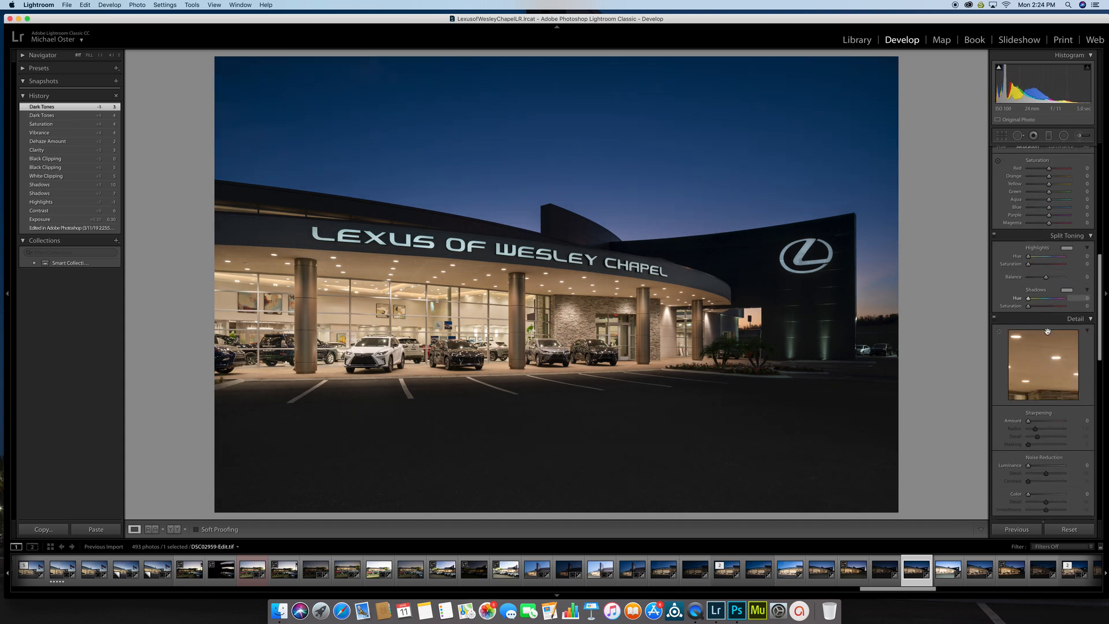
scroll(1049, 333, down, 3)
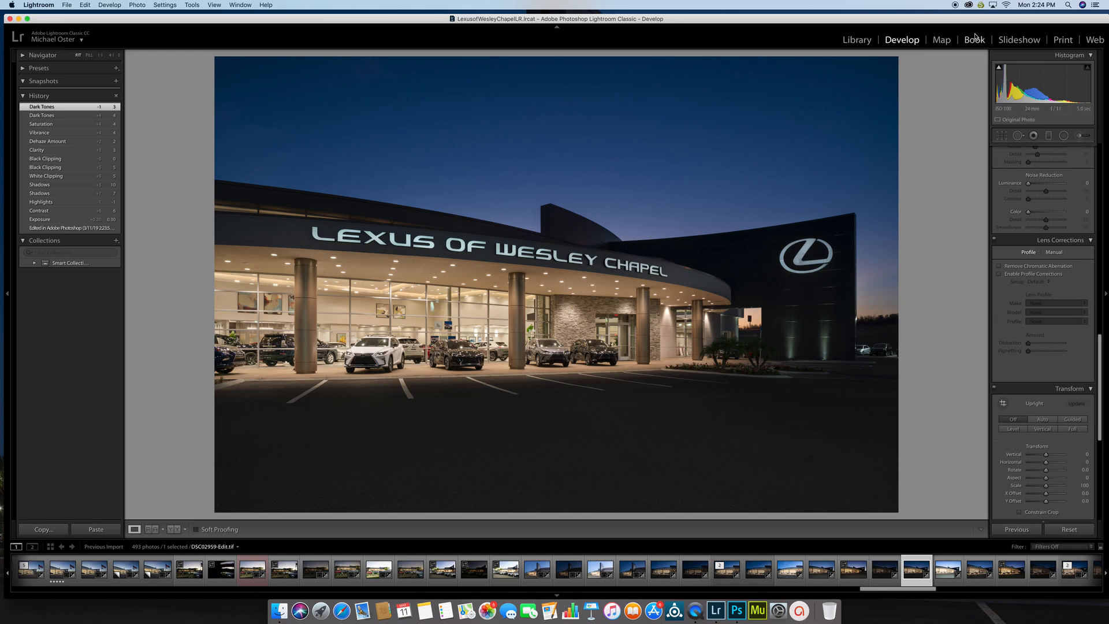
click(1001, 135)
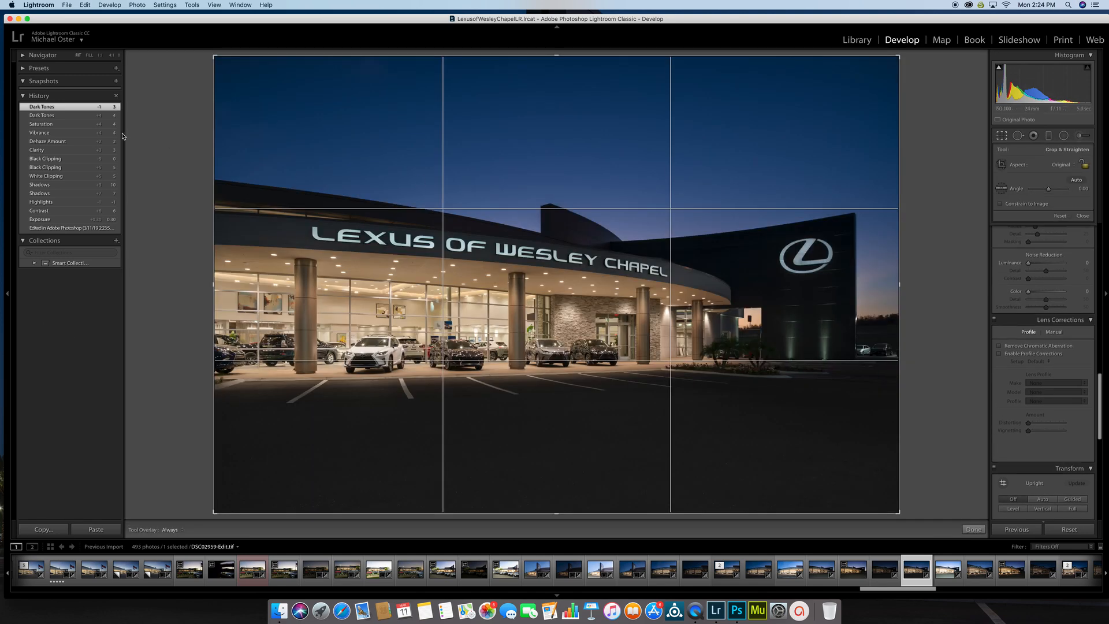
drag(213, 56, 241, 69)
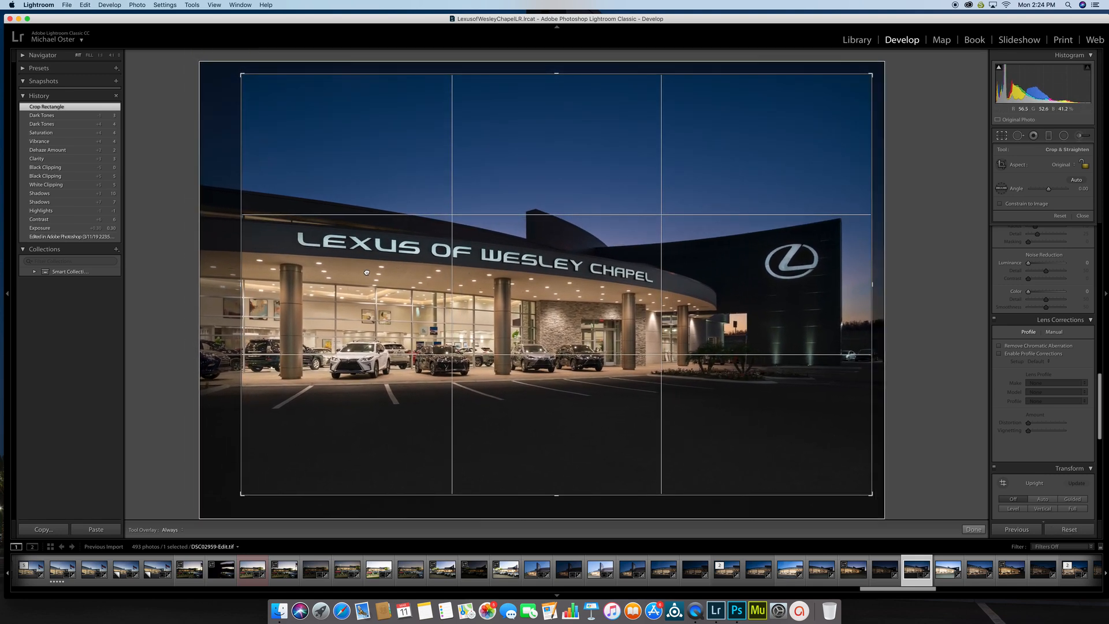
drag(367, 273, 356, 272)
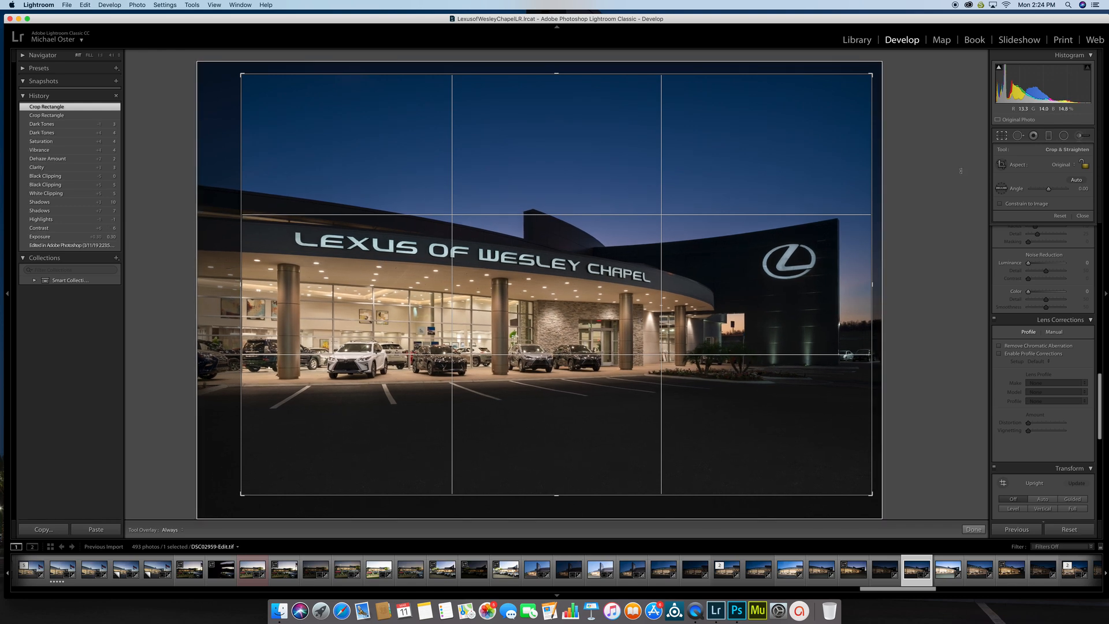
drag(695, 231, 696, 232)
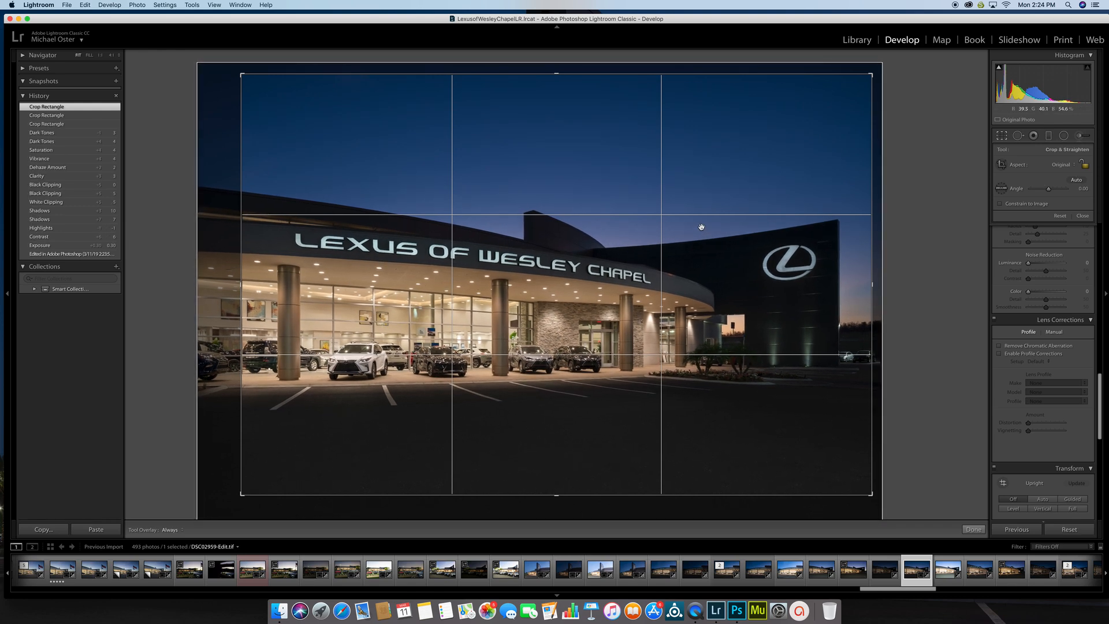
click(1001, 136)
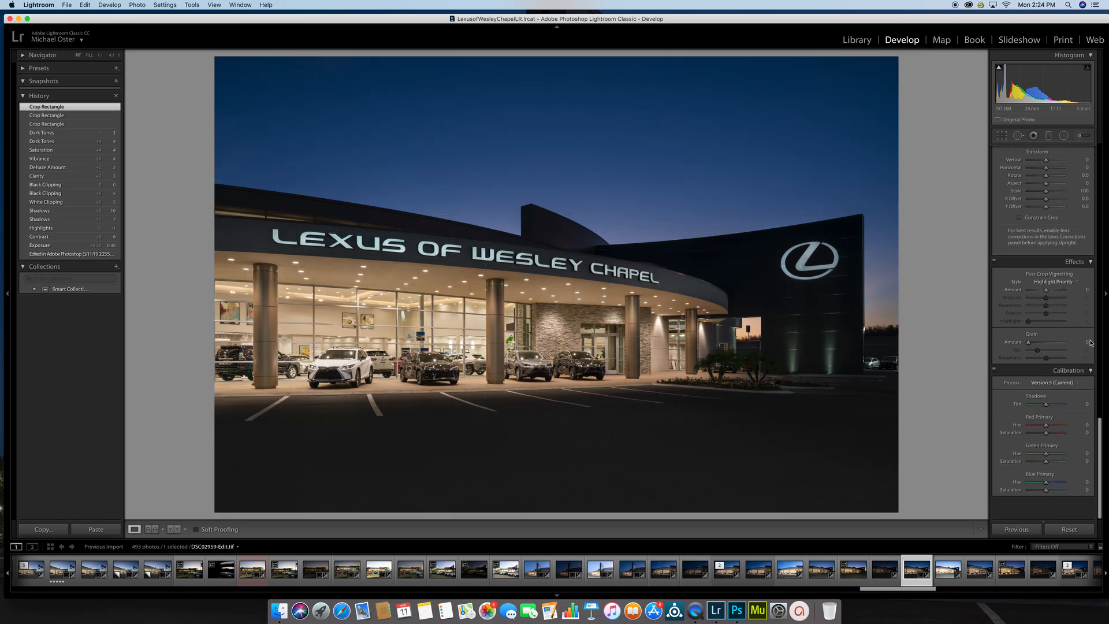
Add a slight negative post-crop vignette to darken the photo's edges.
scroll(1051, 335, down, 10)
drag(1046, 311, 1046, 312)
Set the photo's Exposure to +0.50 and its Highlights to −5.
scroll(1057, 277, up, 15)
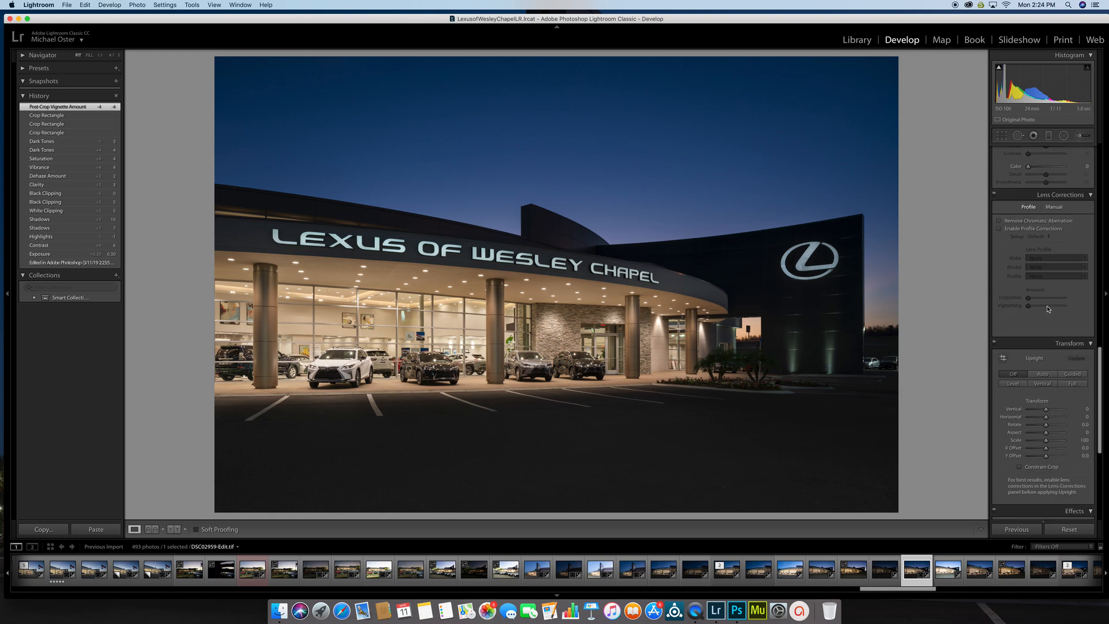
click(1077, 237)
key(Up)
key(Up)
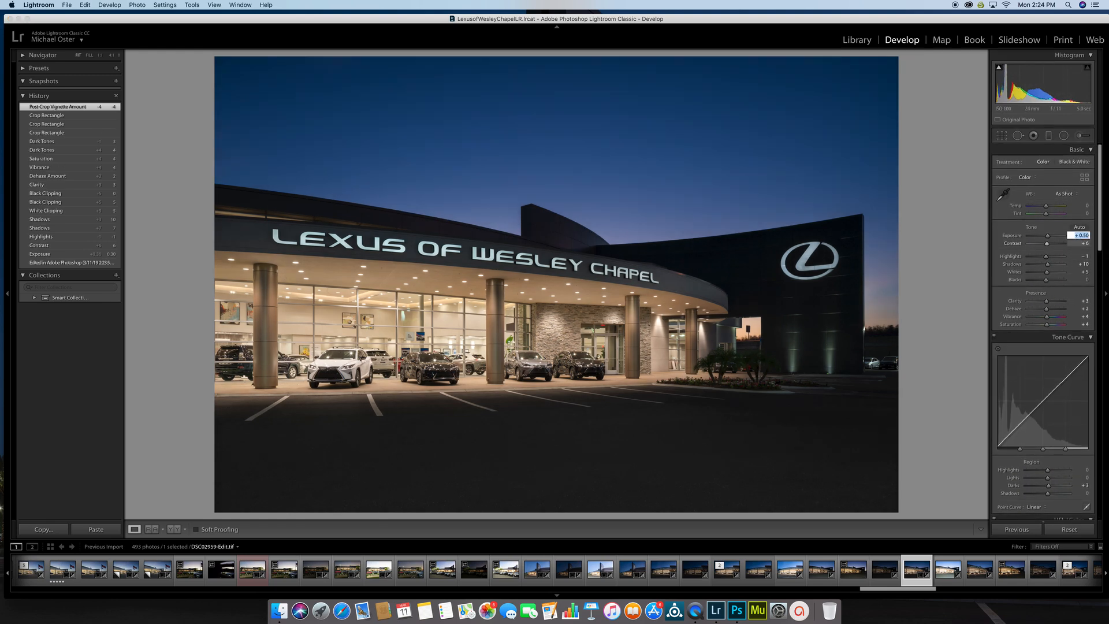
drag(1046, 256, 1046, 260)
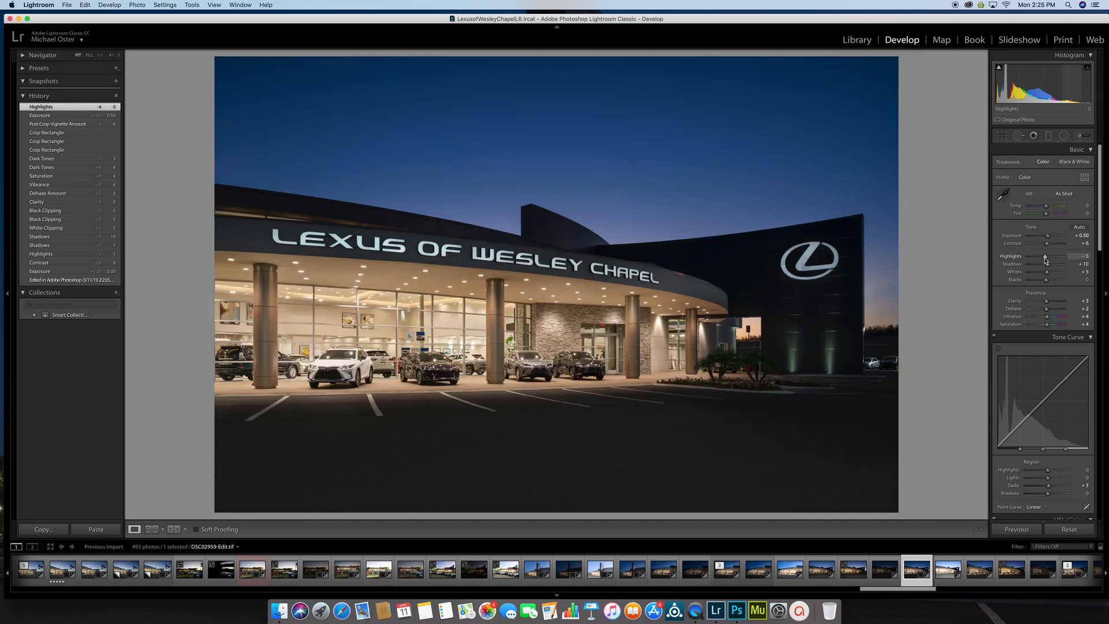
View the finished photo full screen and inspect the sign and canopy ceiling at close magnification.
key(f)
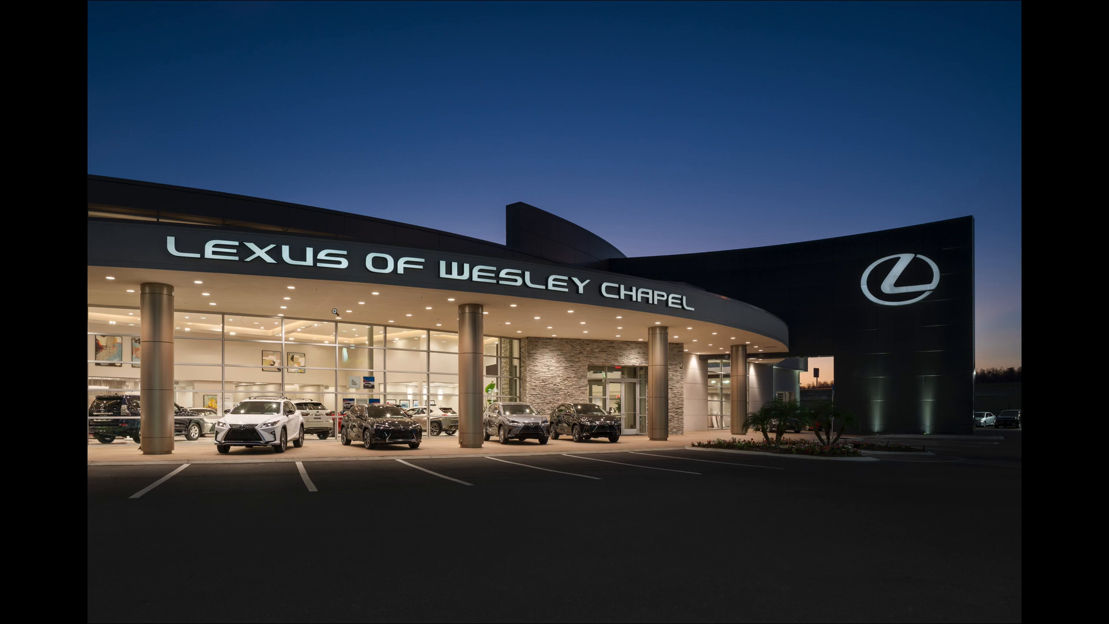
click(318, 292)
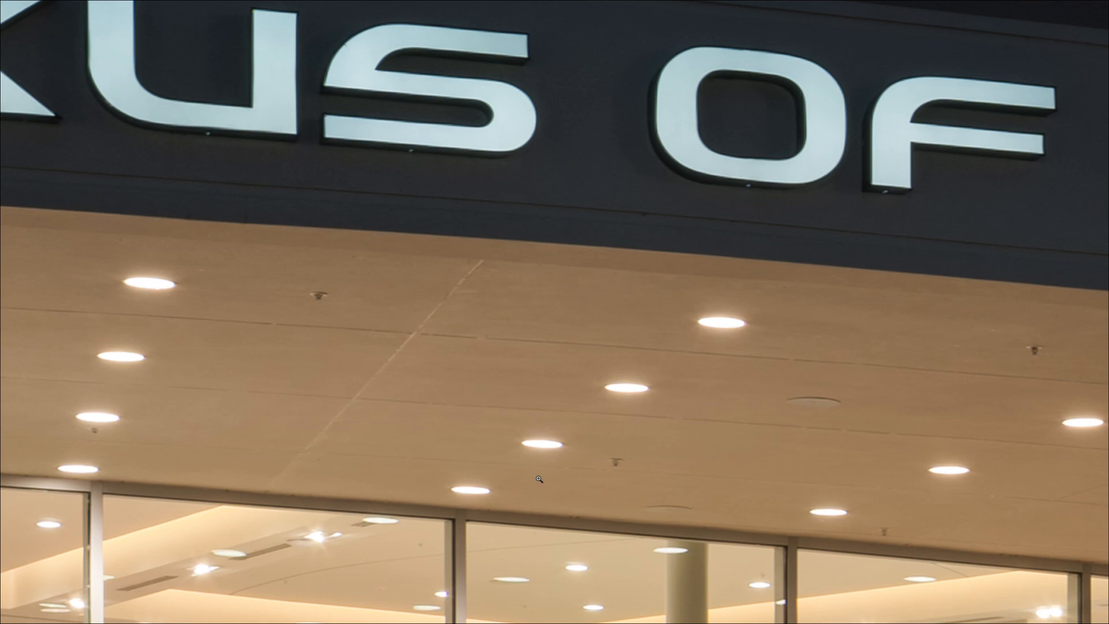
click(514, 519)
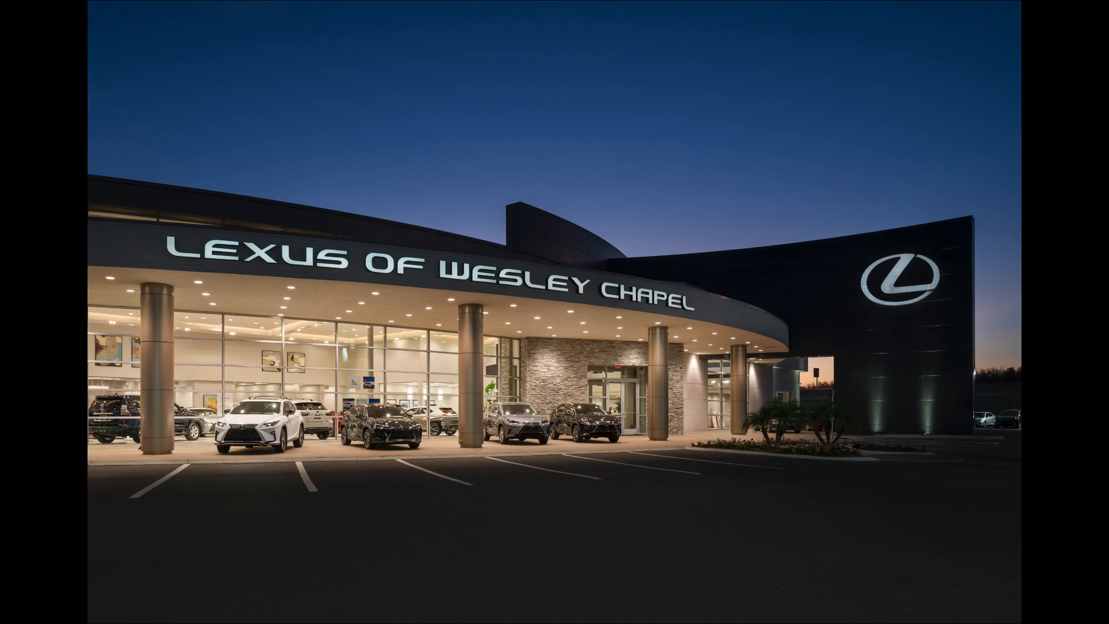